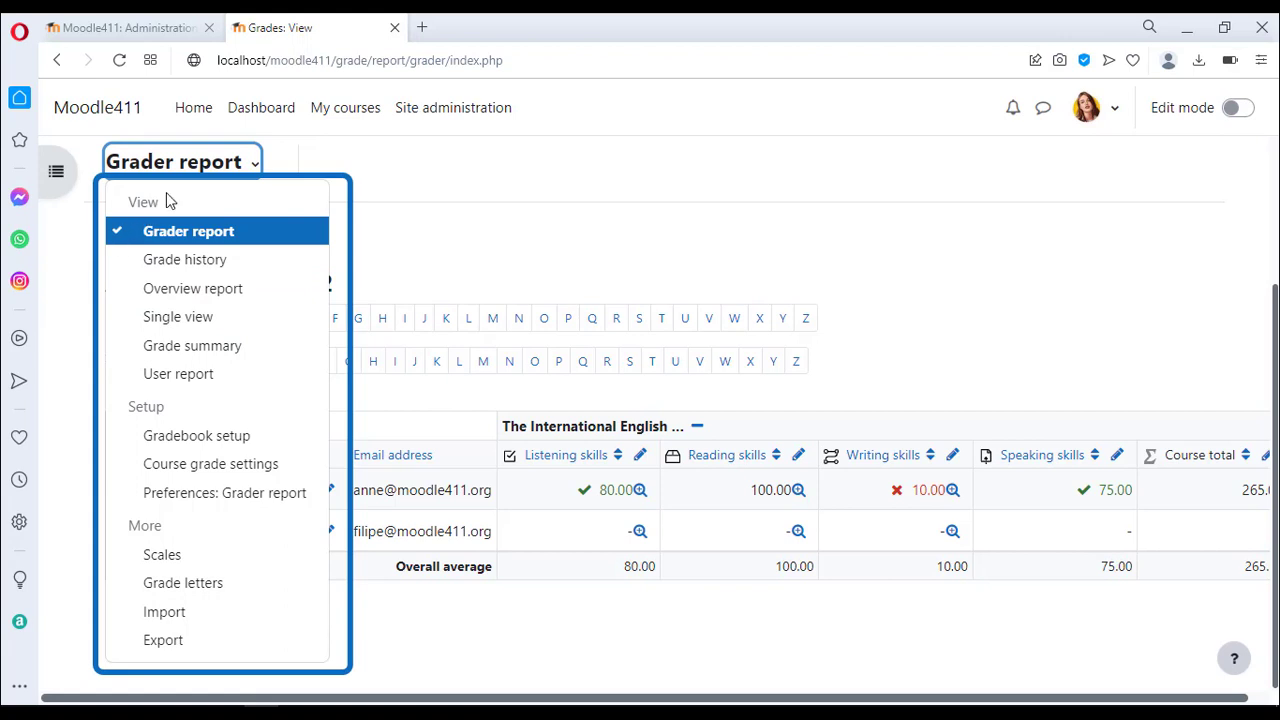
# Close the course gradebook and open the site-wide General settings for grades down to User profile report.
pyautogui.click(395, 33)
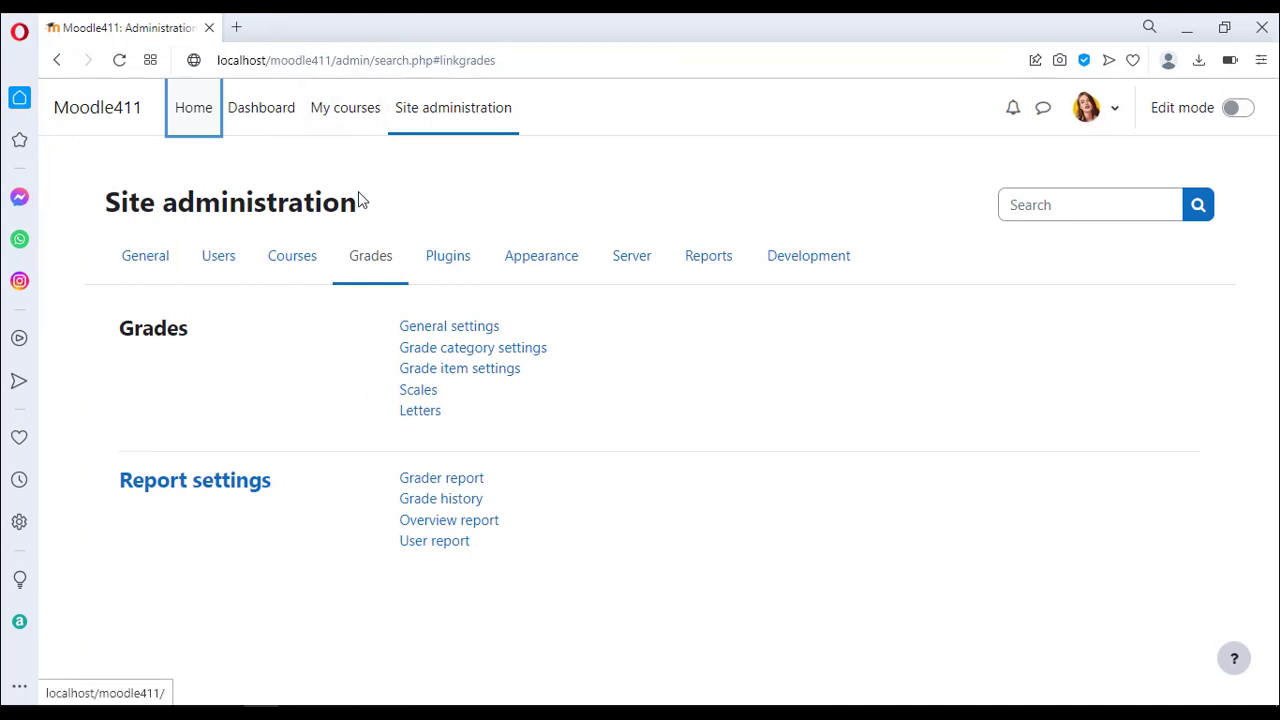
pyautogui.click(425, 325)
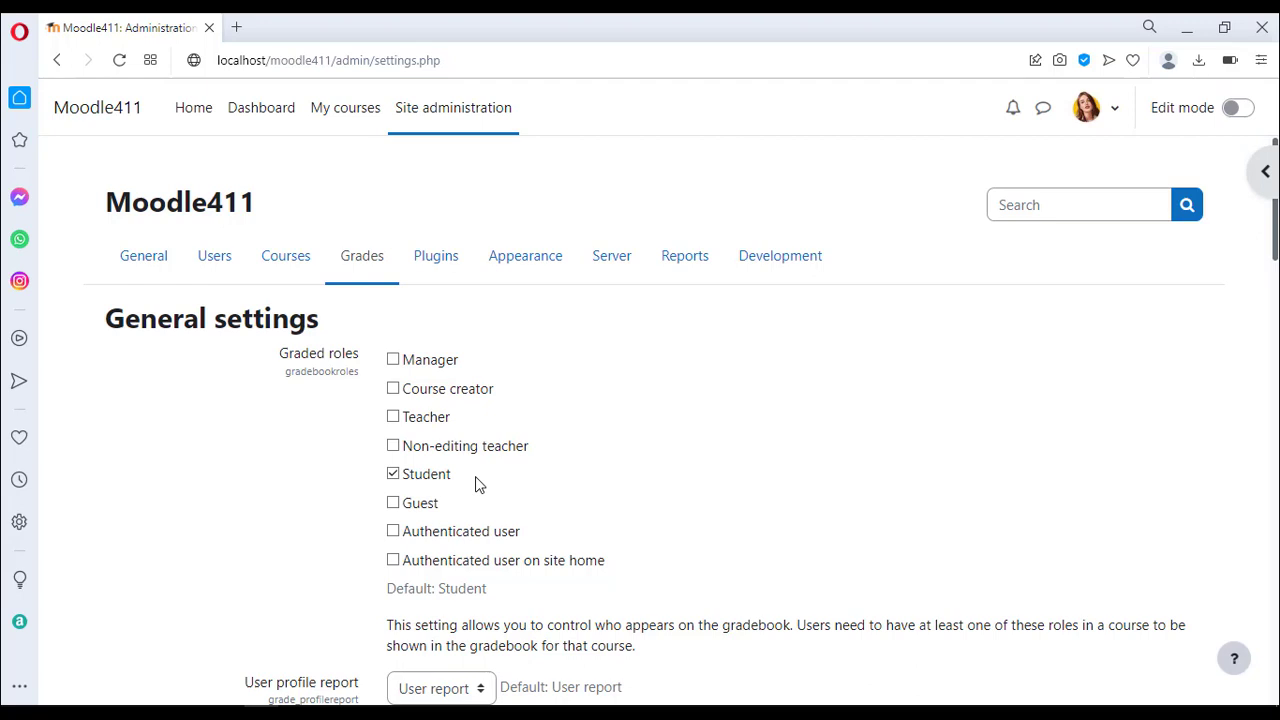
pyautogui.scroll(-2, 475, 476)
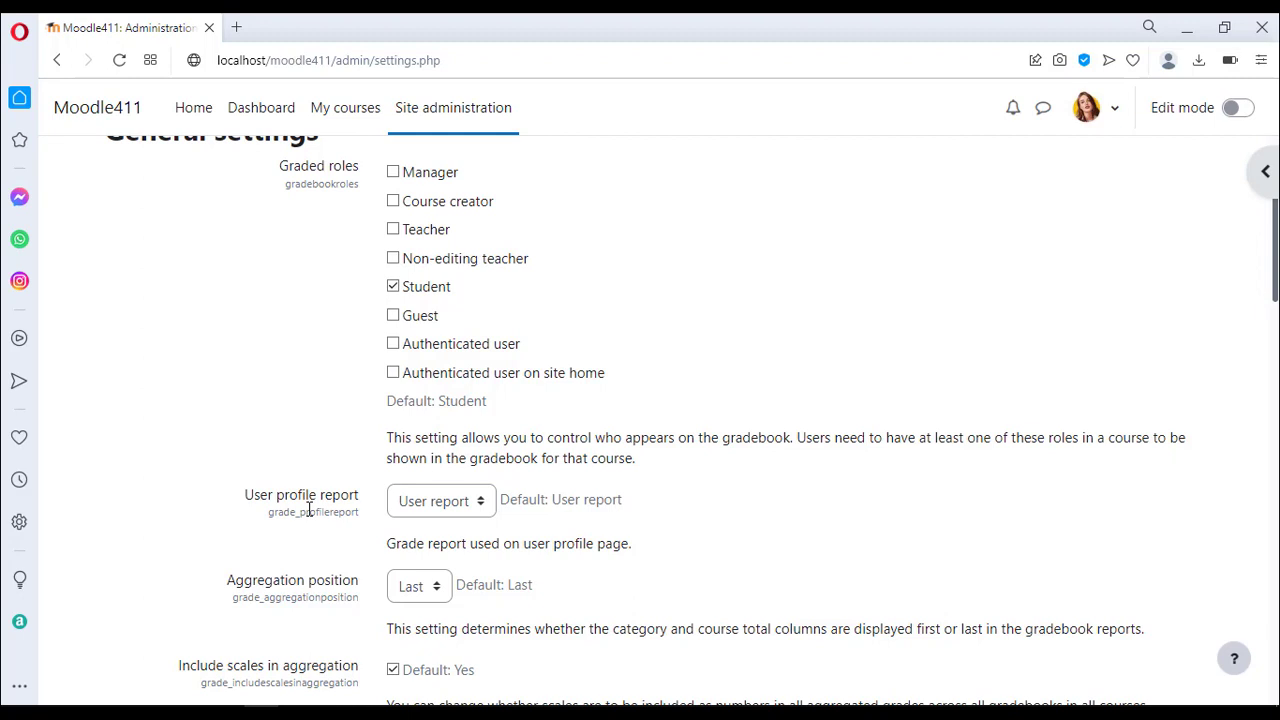
# Switch to the student's session in Firefox and view the IELTS course grades through the profile's grades overview.
pyautogui.moveTo(192, 712)
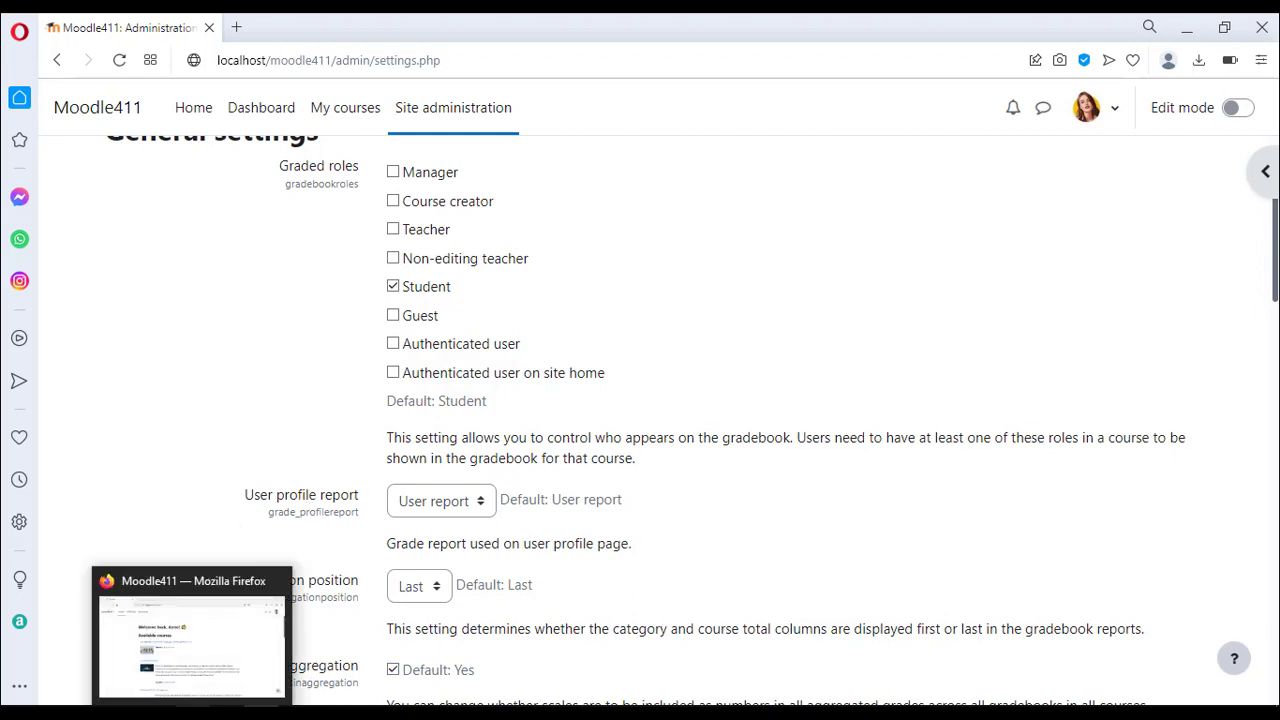
pyautogui.click(147, 695)
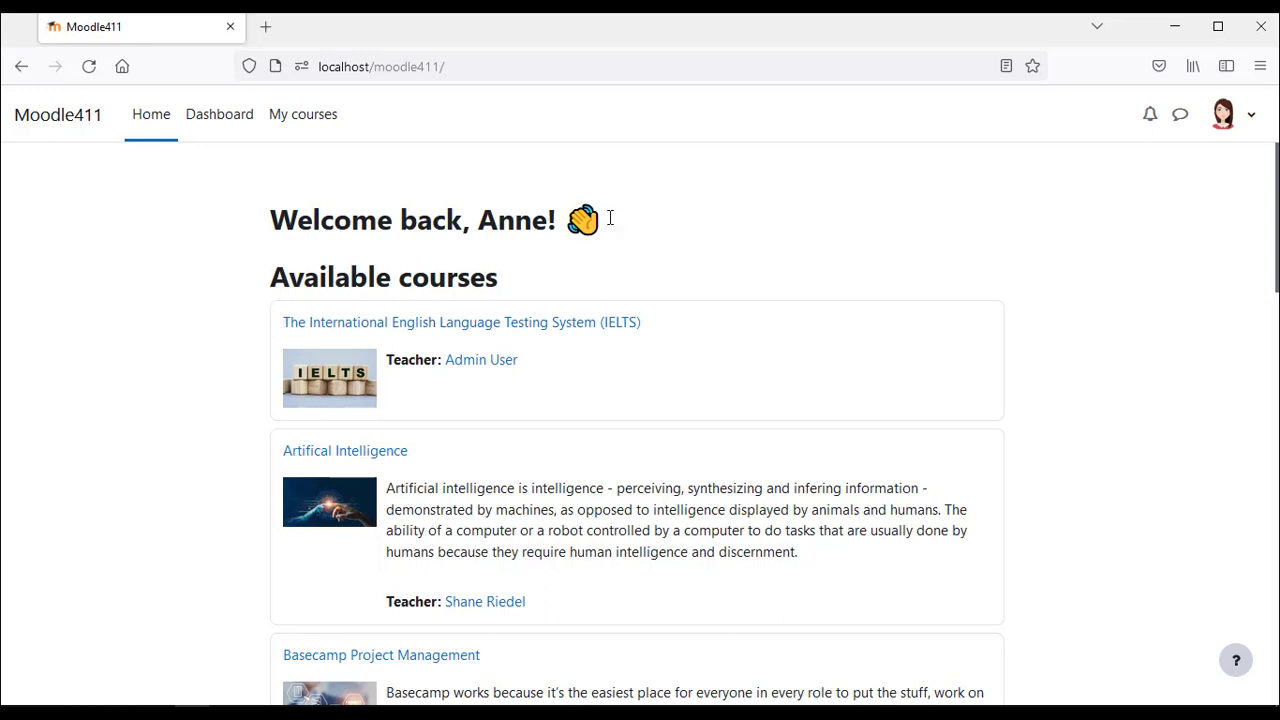
pyautogui.click(1248, 122)
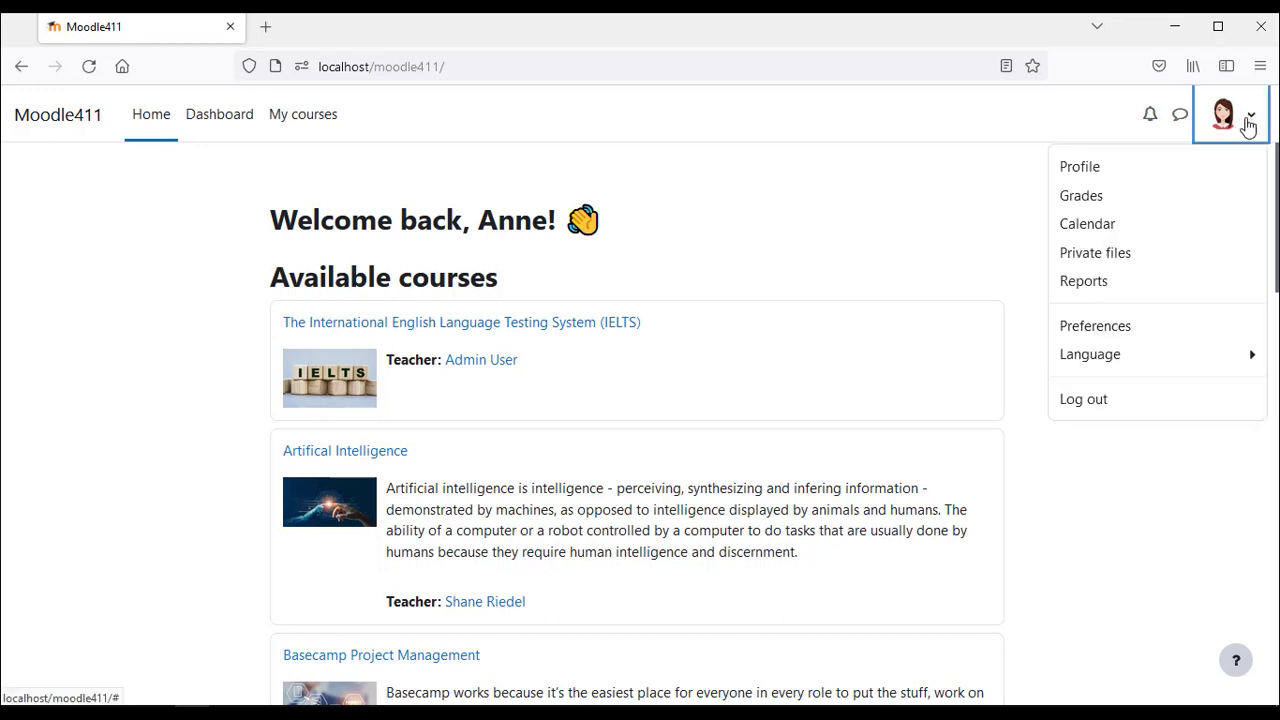
pyautogui.click(1084, 180)
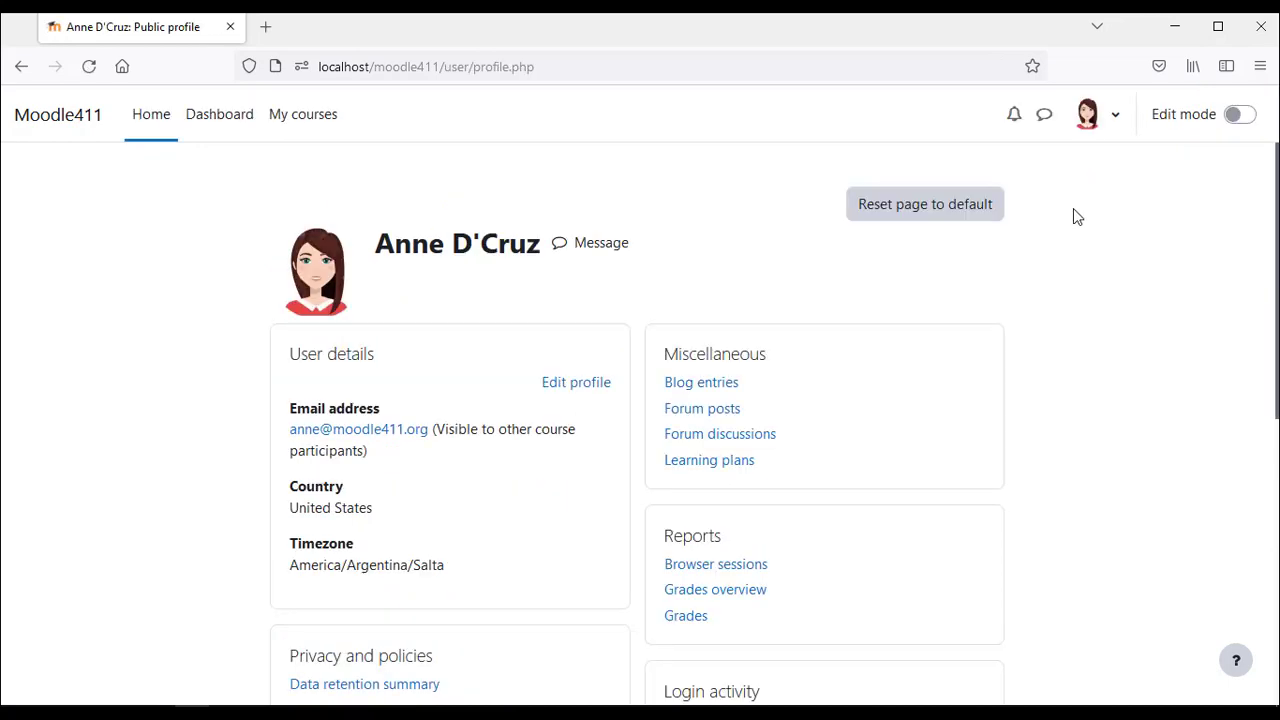
pyautogui.click(757, 595)
pyautogui.click(537, 420)
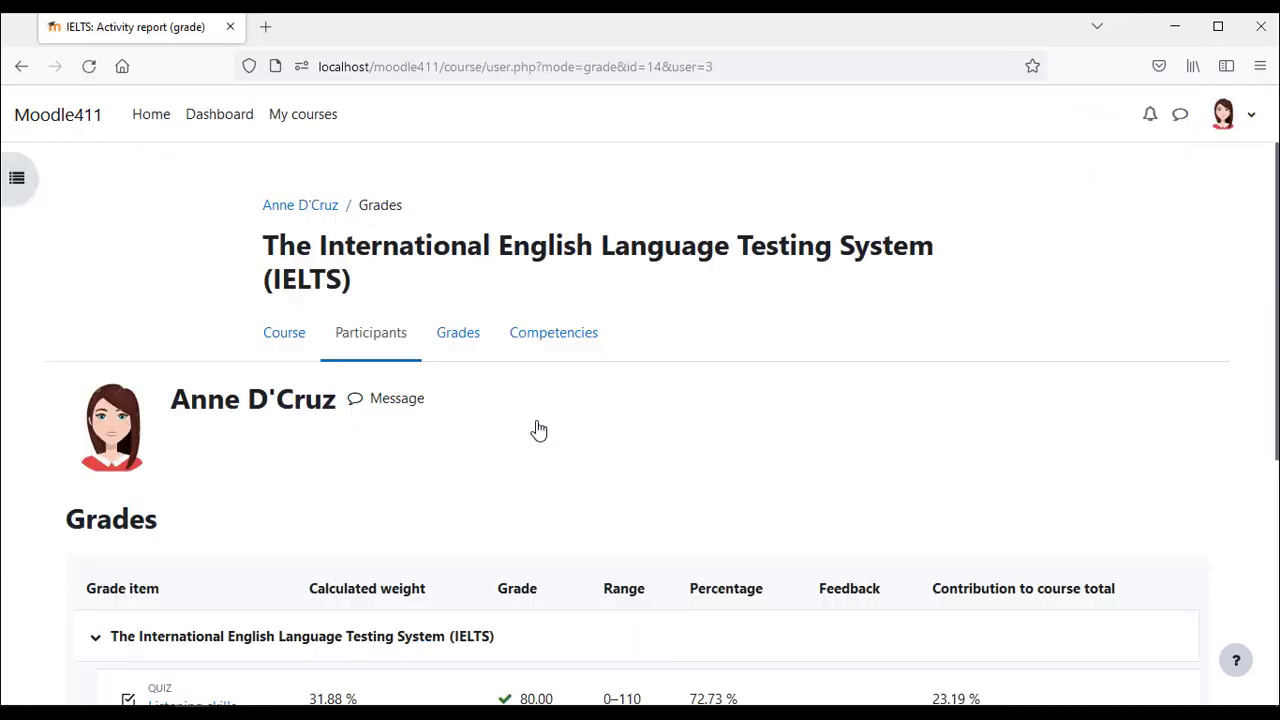
pyautogui.scroll(-4, 536, 428)
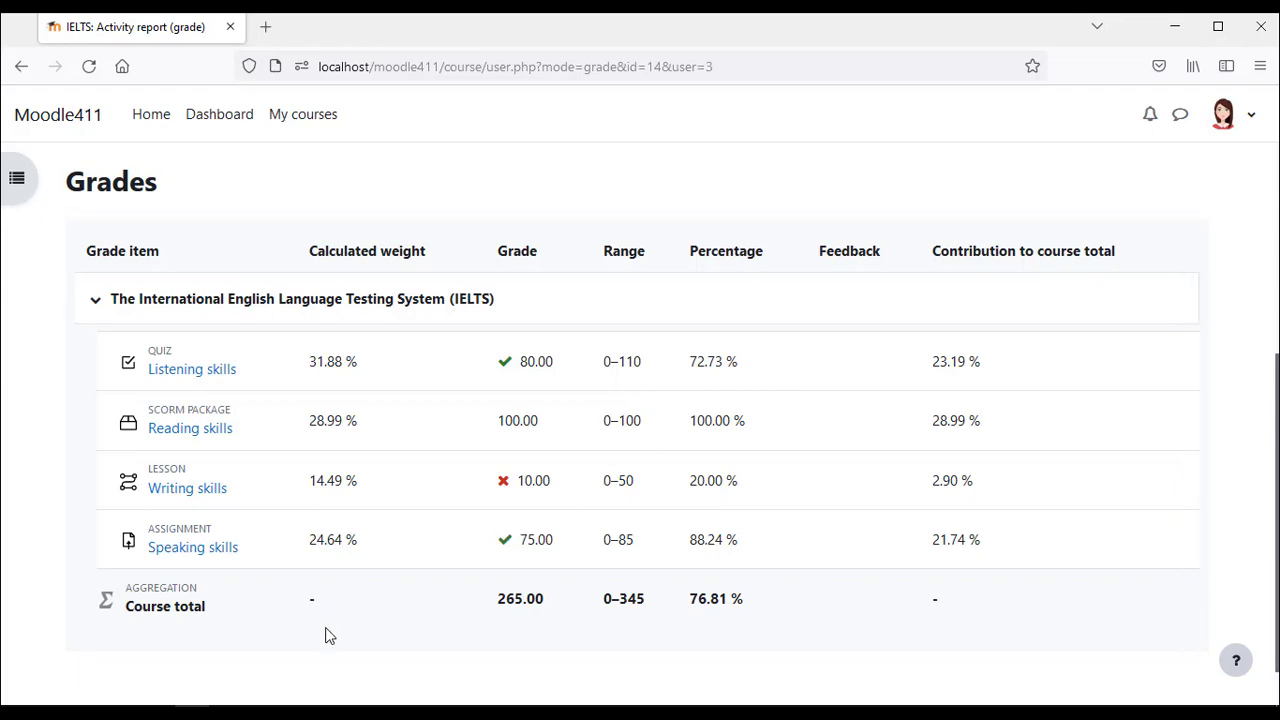
# Return to the administrator's settings in Opera, save Aggregation position as First, and reload the student's IELTS grades in Firefox.
pyautogui.moveTo(266, 705)
pyautogui.click(266, 650)
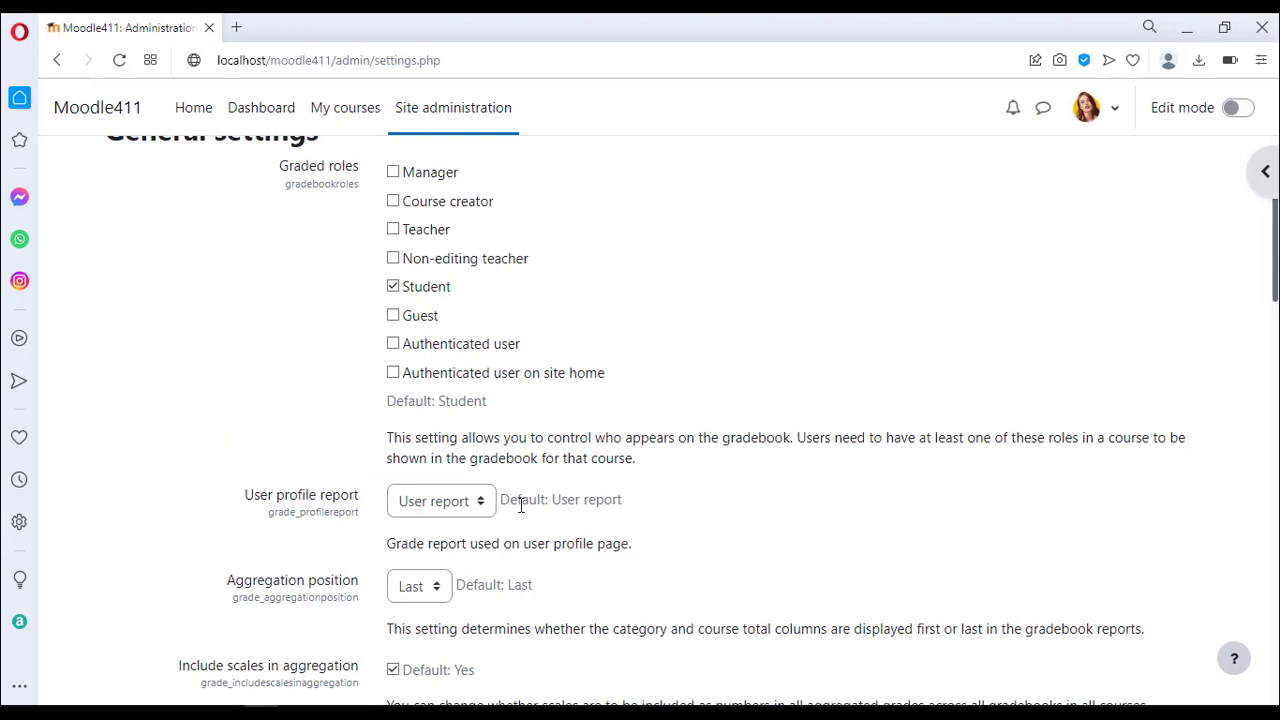
pyautogui.scroll(-2, 520, 505)
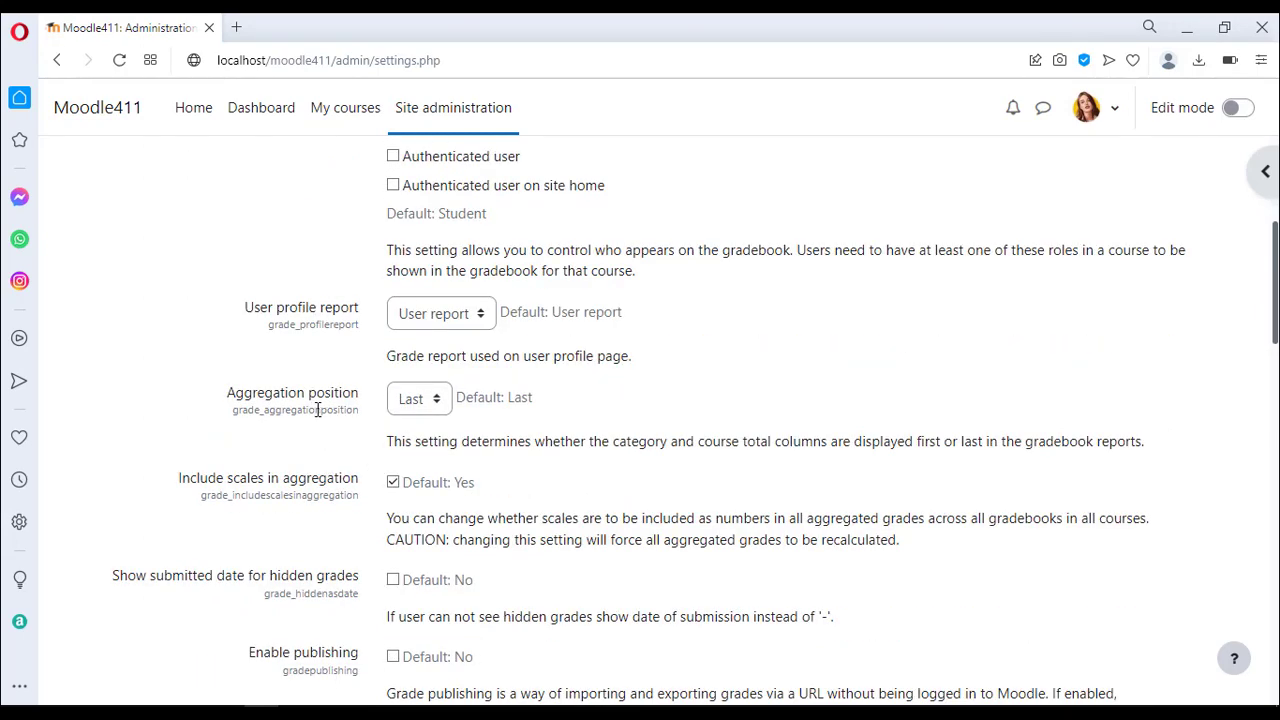
pyautogui.click(413, 416)
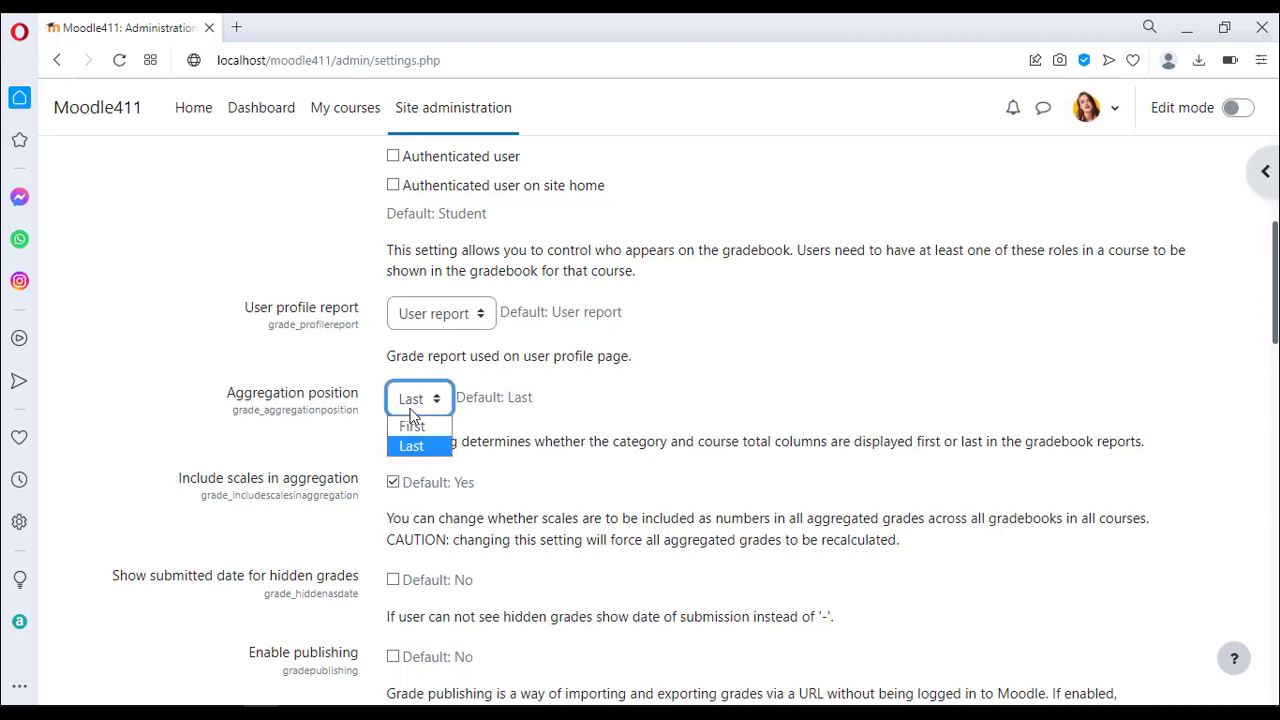
pyautogui.click(412, 427)
pyautogui.scroll(1, 415, 450)
pyautogui.scroll(-9, 418, 494)
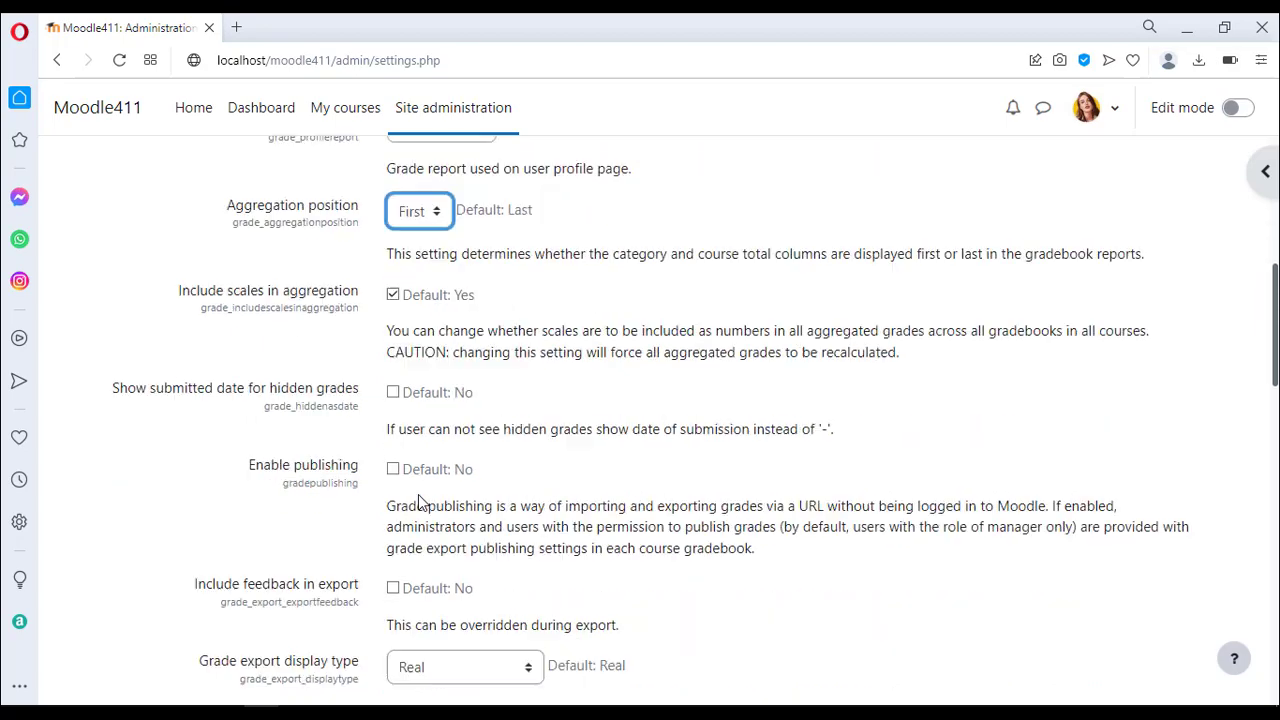
pyautogui.scroll(-9, 420, 500)
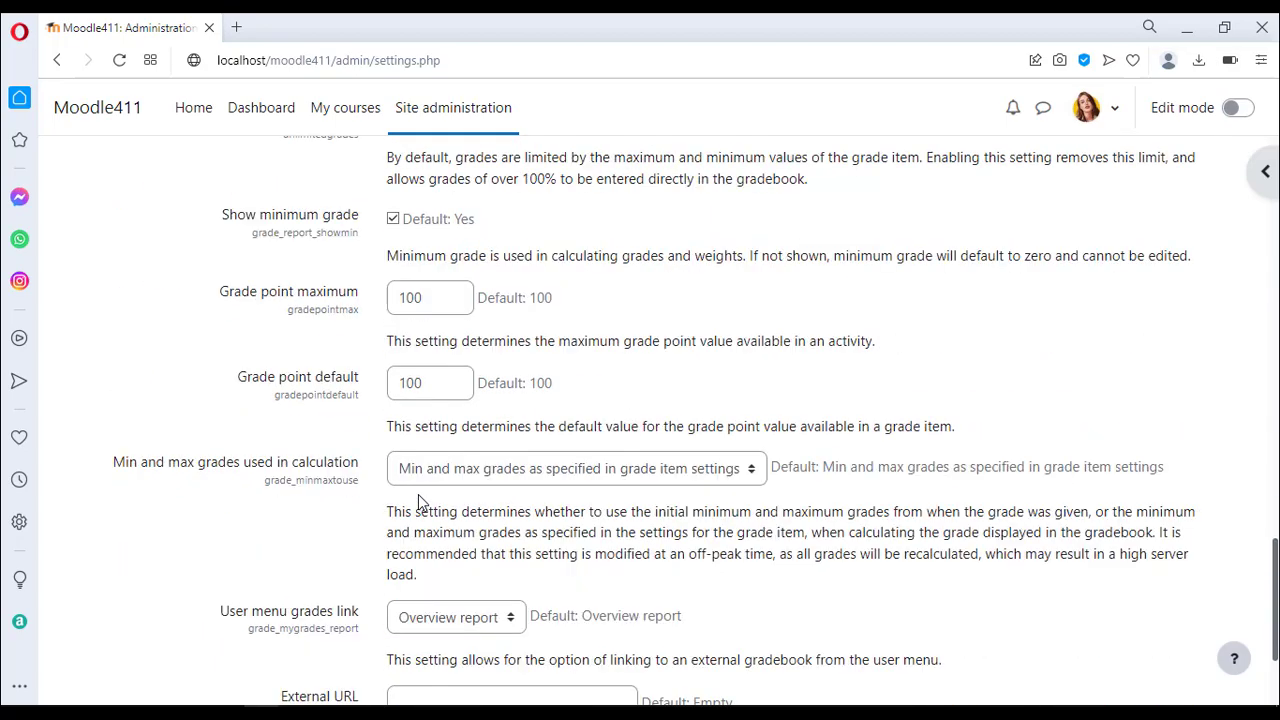
pyautogui.click(431, 606)
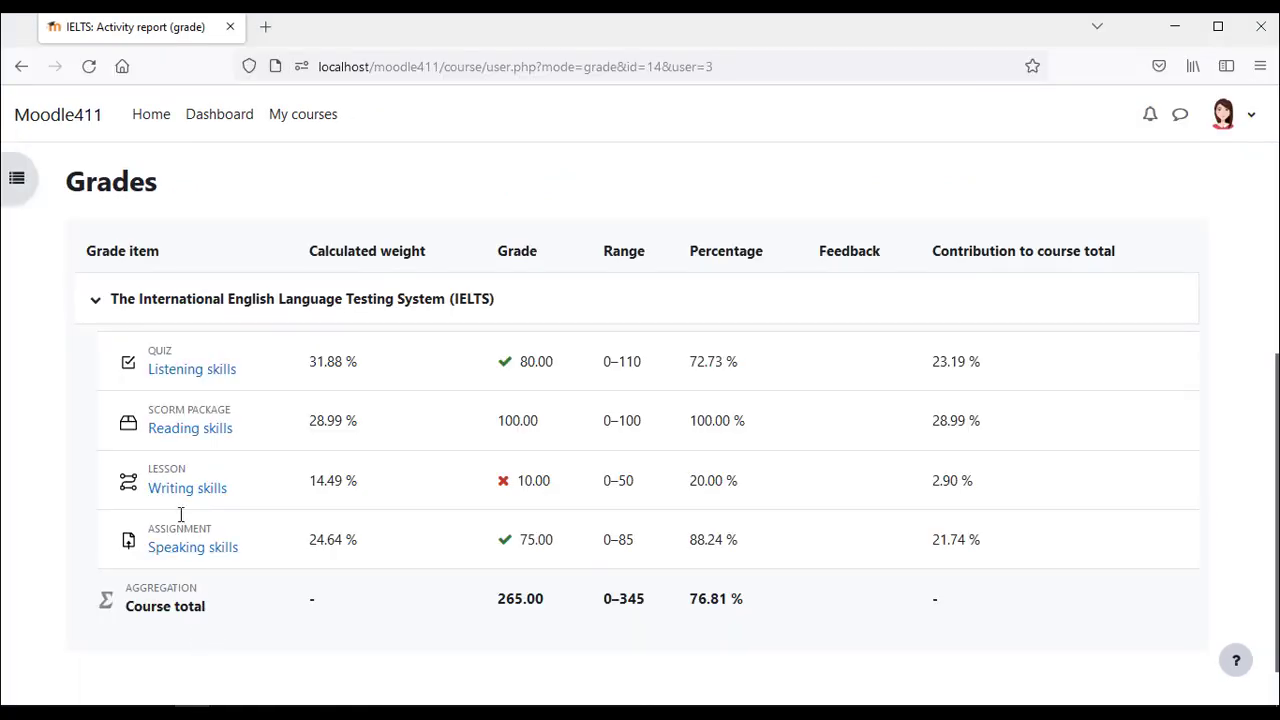
pyautogui.click(87, 67)
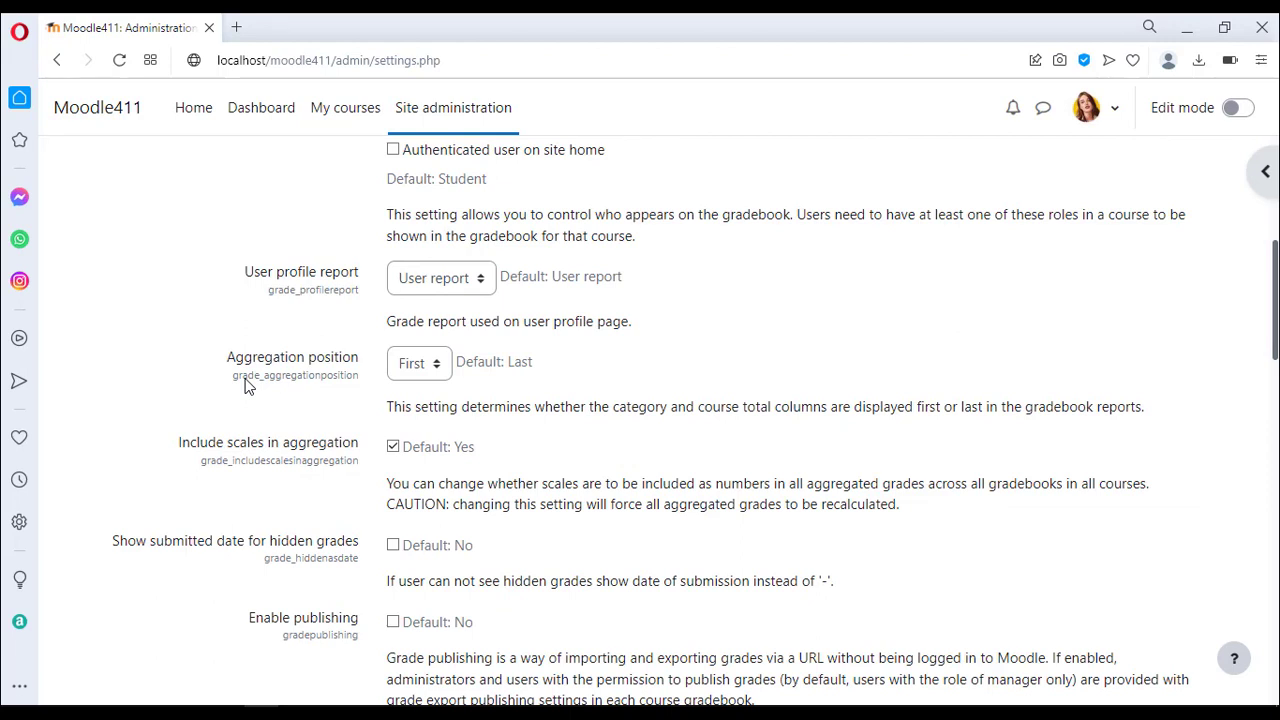
# Set Aggregation position back to Last in the administrator's general grade settings in Opera.
pyautogui.click(412, 372)
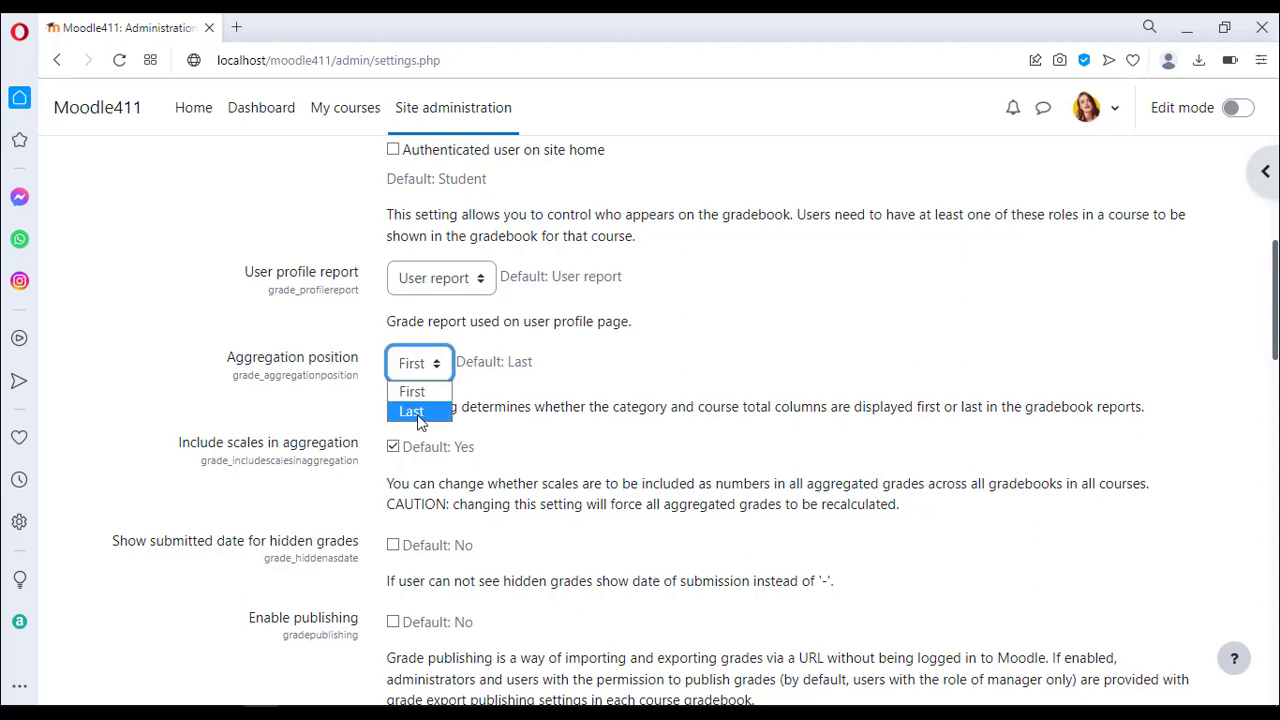
pyautogui.click(418, 418)
pyautogui.click(322, 455)
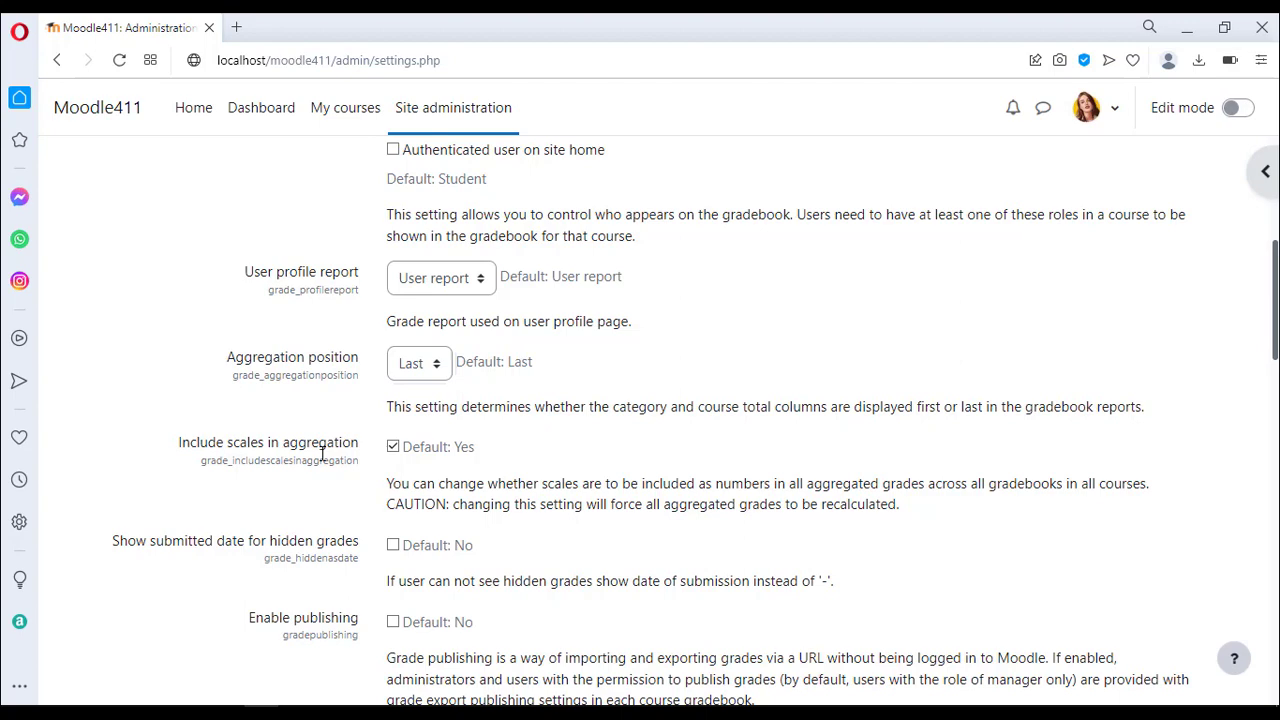
# Turn on Enable publishing for grades and save the general grade settings.
pyautogui.scroll(-1, 322, 455)
pyautogui.scroll(-1, 280, 460)
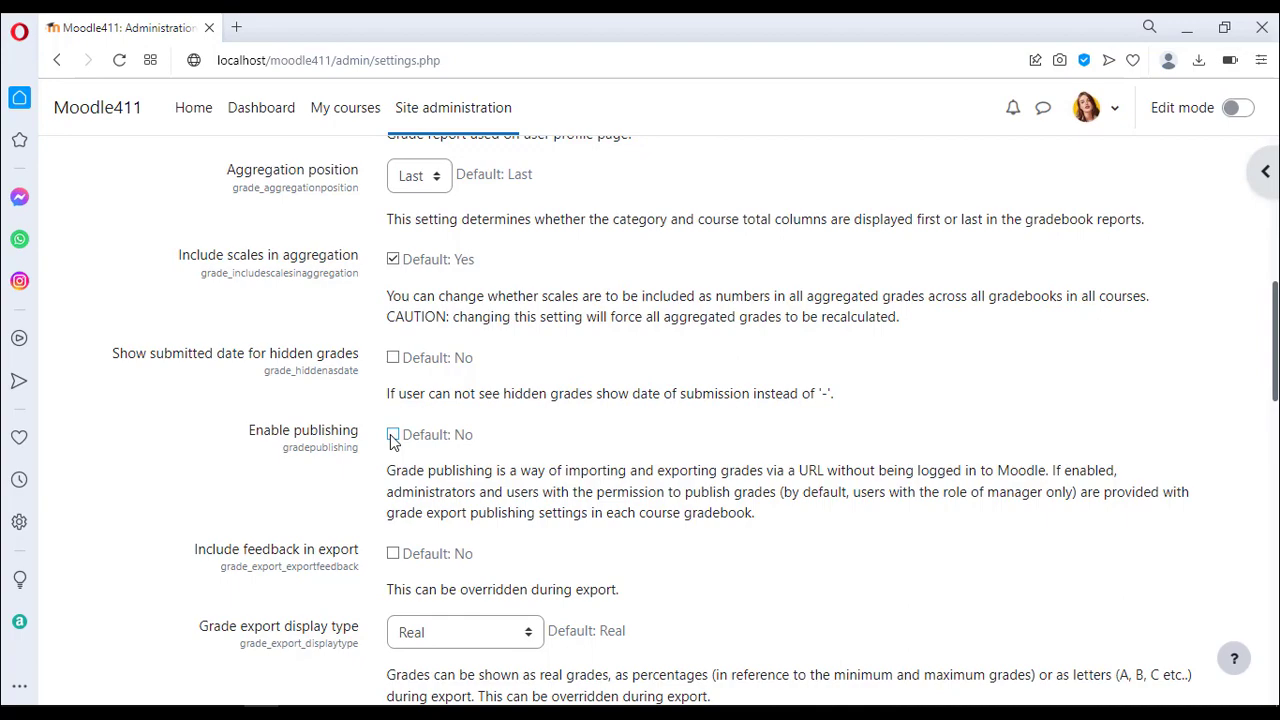
pyautogui.scroll(-7, 391, 443)
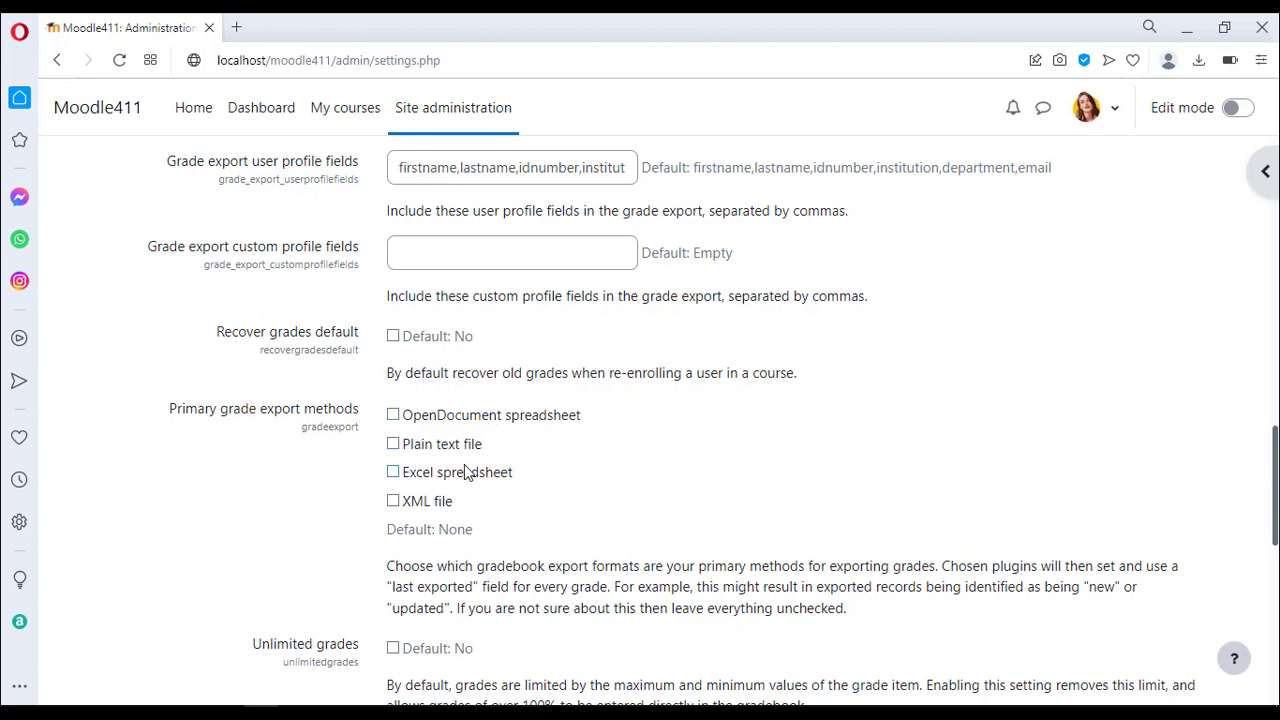
pyautogui.scroll(4, 464, 464)
pyautogui.scroll(1, 410, 346)
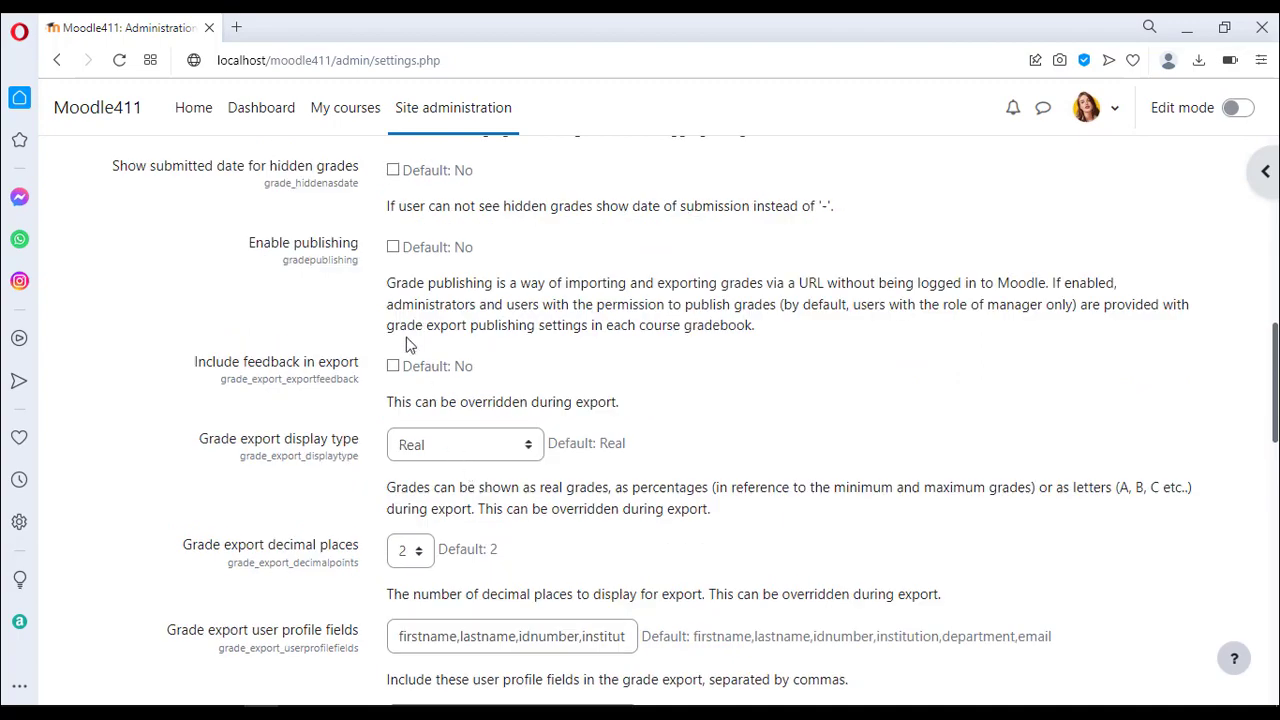
pyautogui.click(393, 248)
pyautogui.scroll(-10, 375, 400)
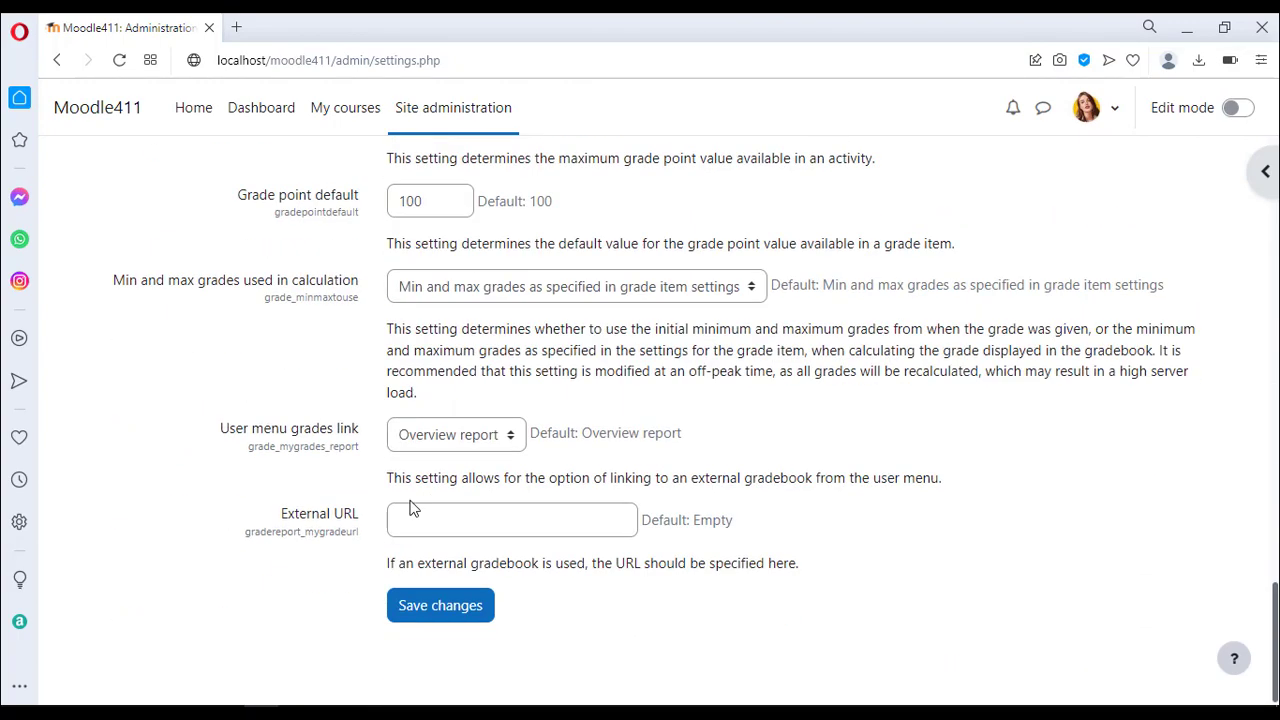
pyautogui.click(430, 606)
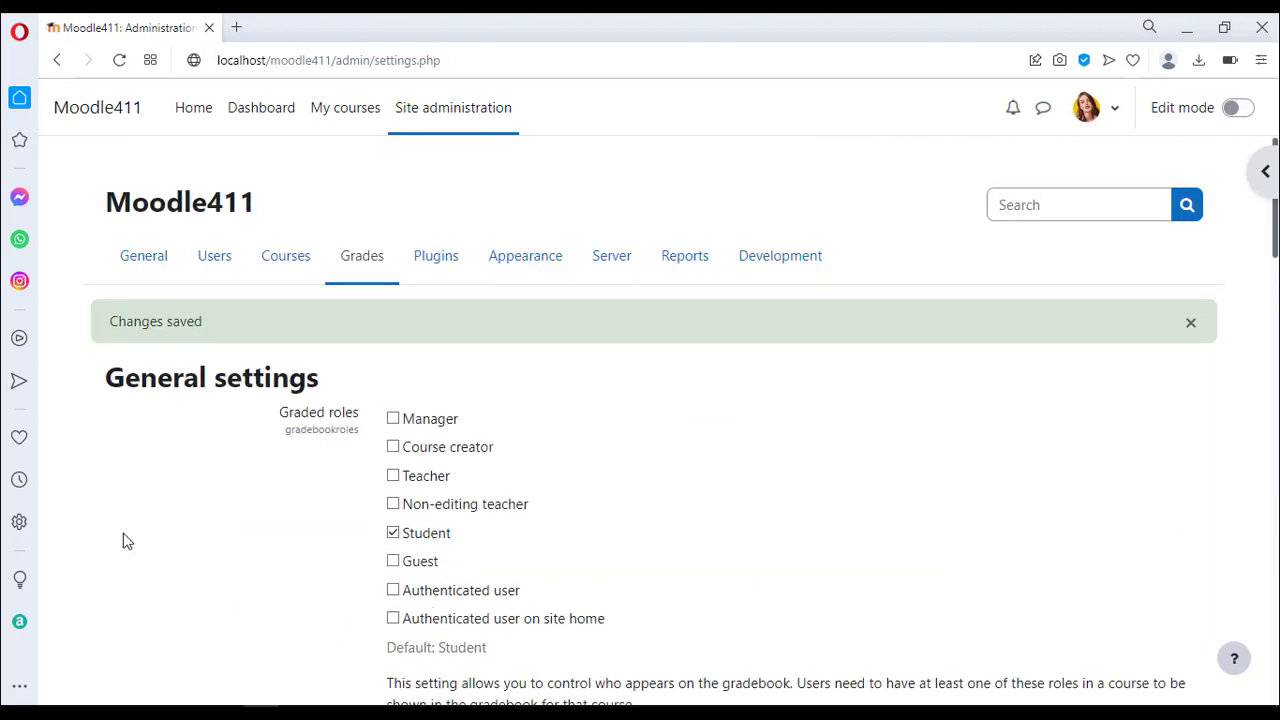
# Open the IELTS course from the site home in a new browser tab and show its grades.
pyautogui.middleClick(187, 122)
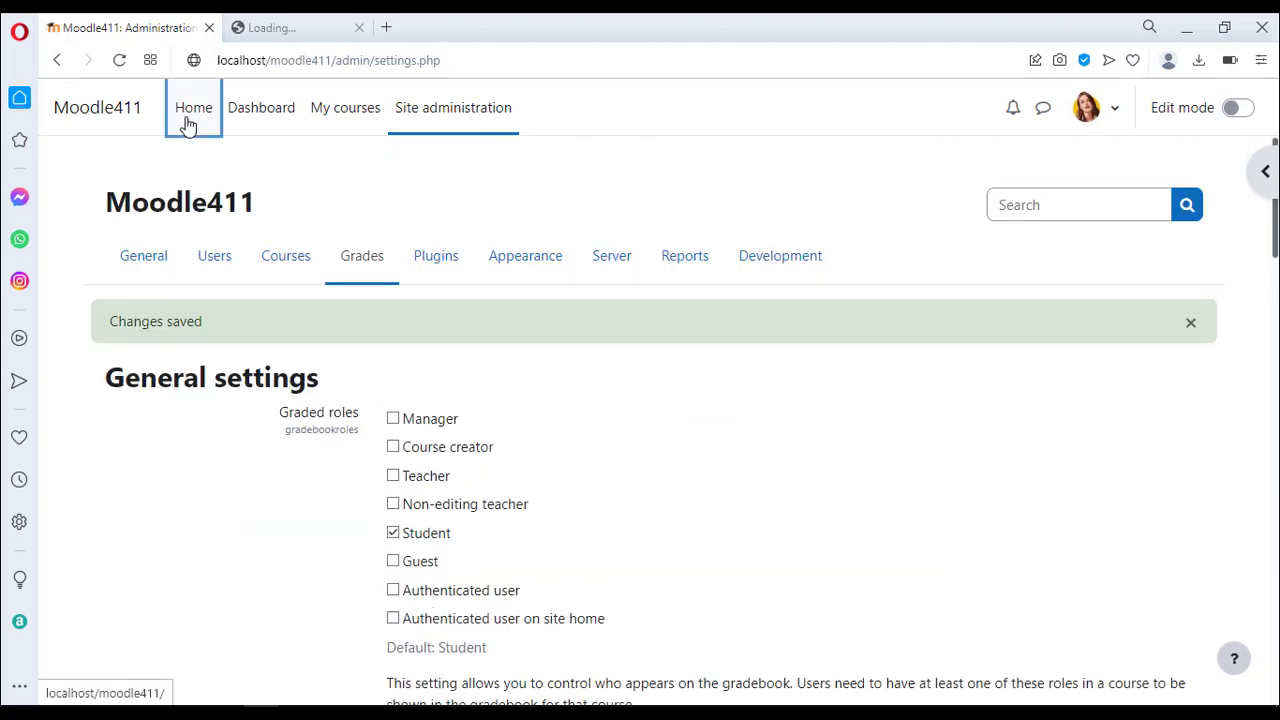
pyautogui.click(258, 30)
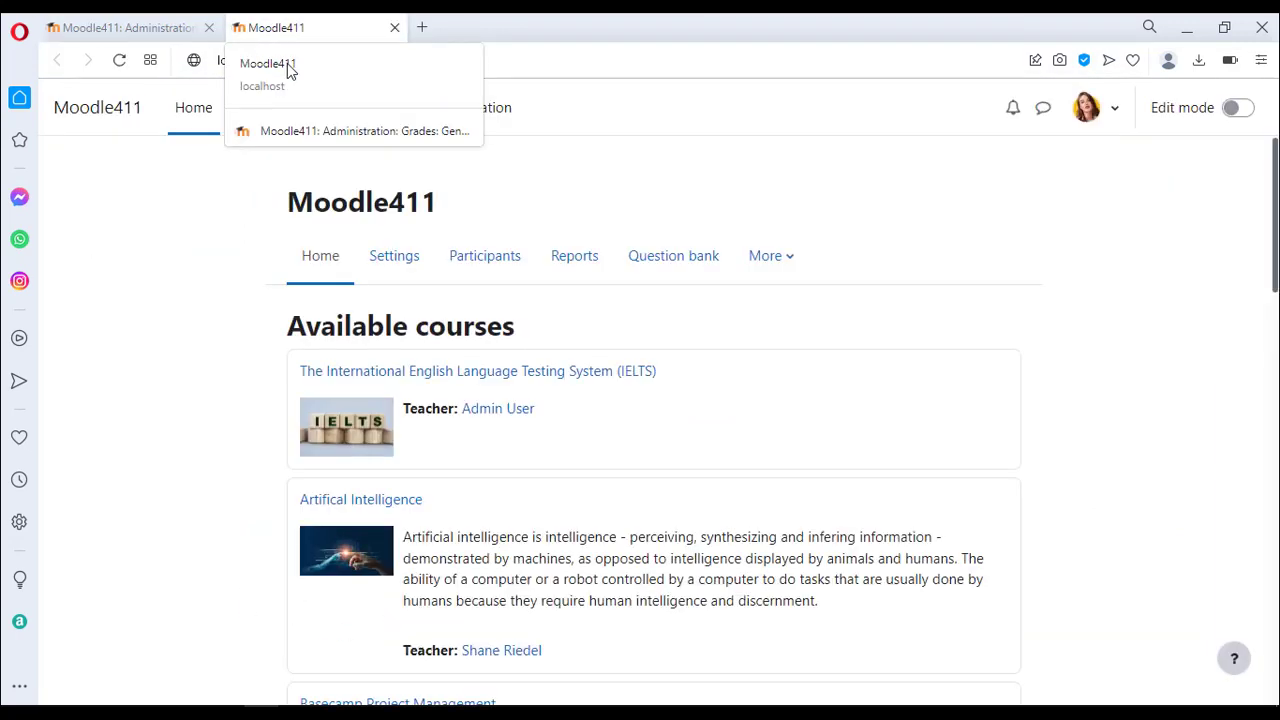
pyautogui.click(436, 373)
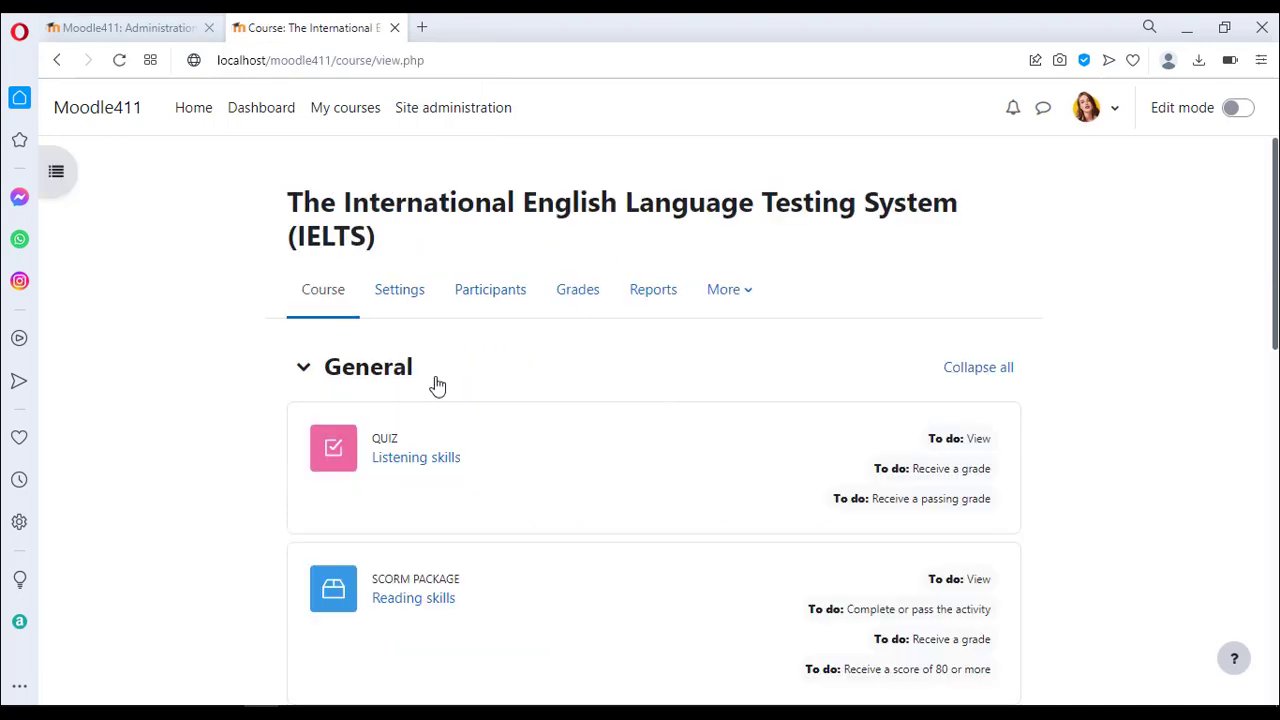
pyautogui.click(590, 302)
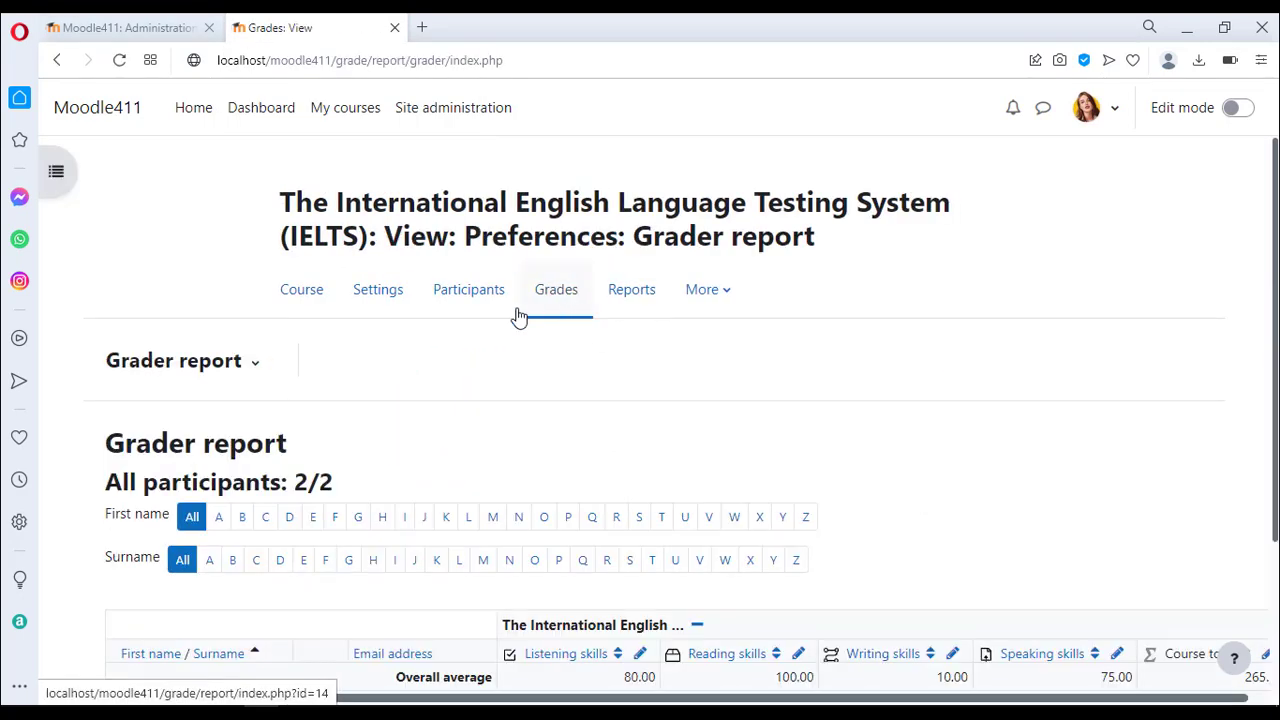
# Switch the IELTS course gradebook from the Grader report to the Export page.
pyautogui.click(254, 368)
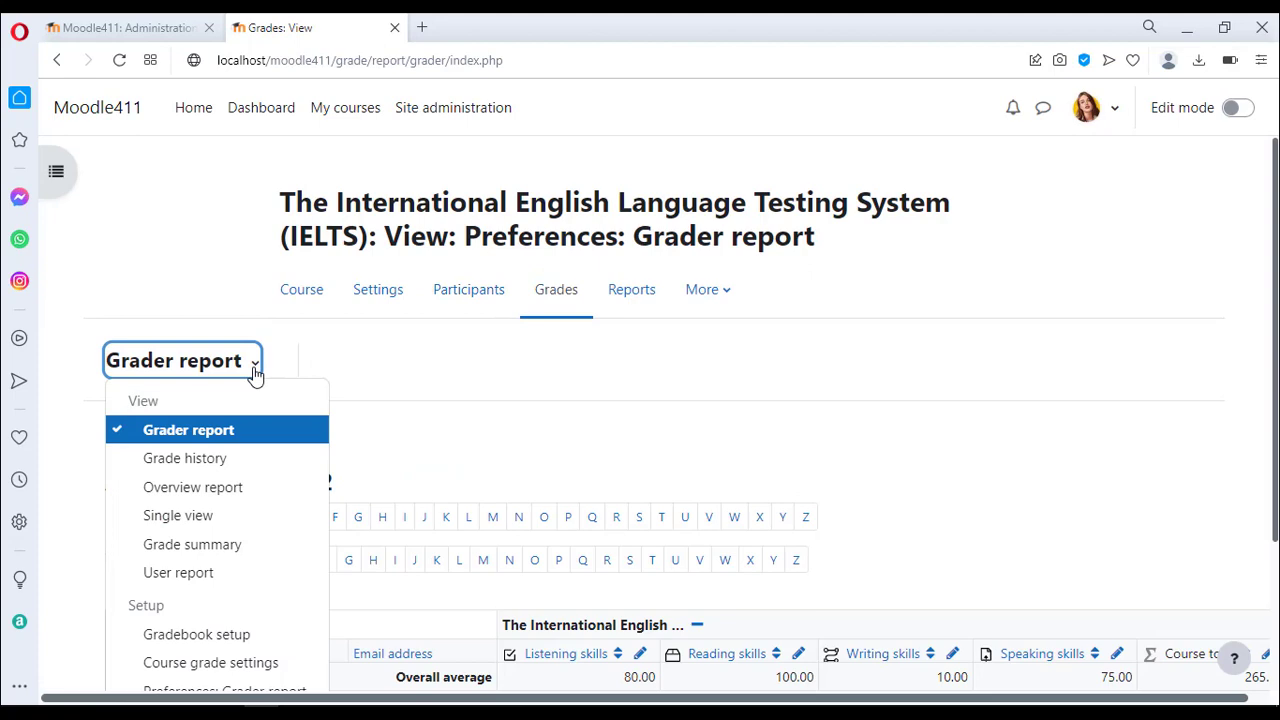
pyautogui.scroll(-1, 251, 371)
pyautogui.scroll(-1, 251, 371)
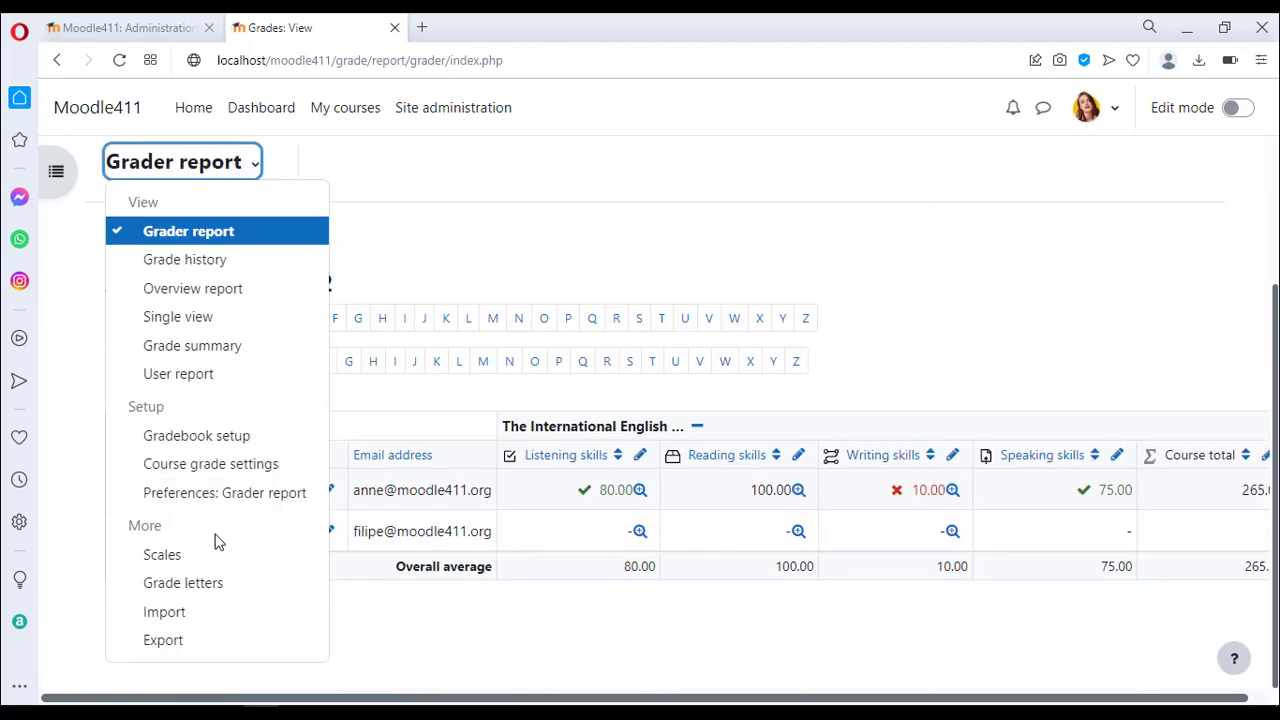
pyautogui.click(168, 641)
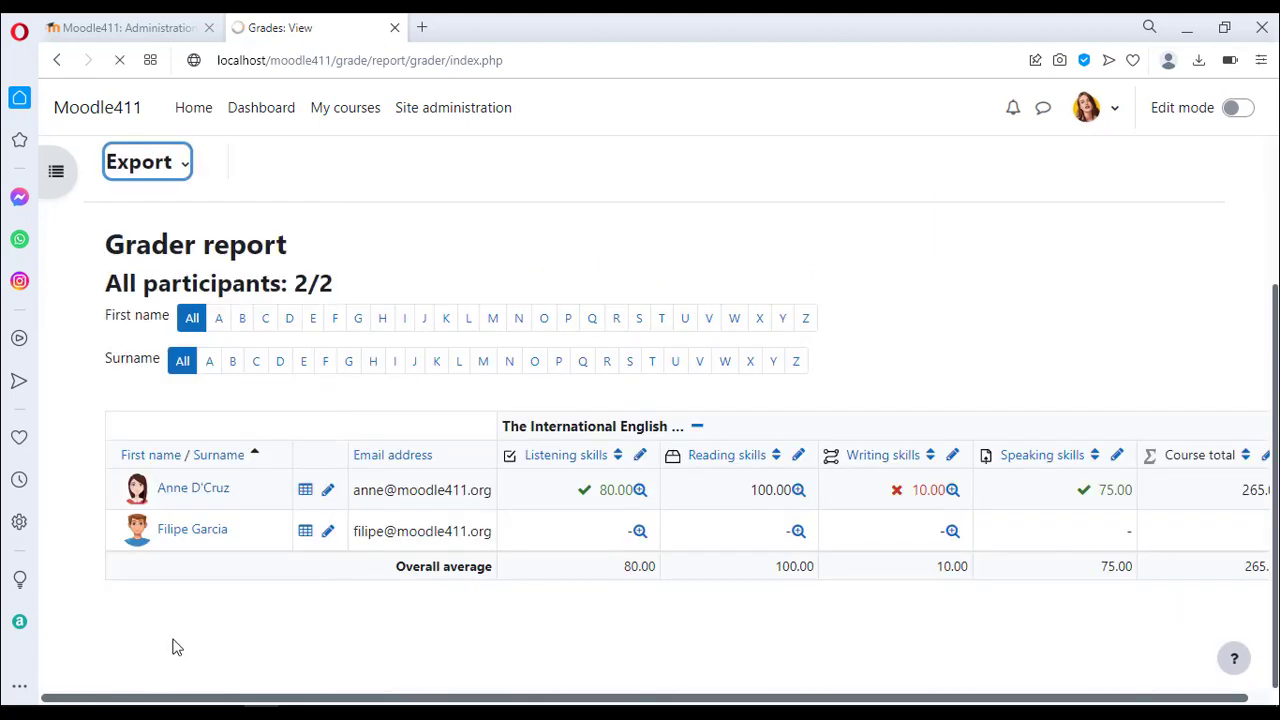
# Set the User key under Grade publishing options to Create a new user key and export the grades as an OpenDocument spreadsheet.
pyautogui.scroll(-3, 171, 646)
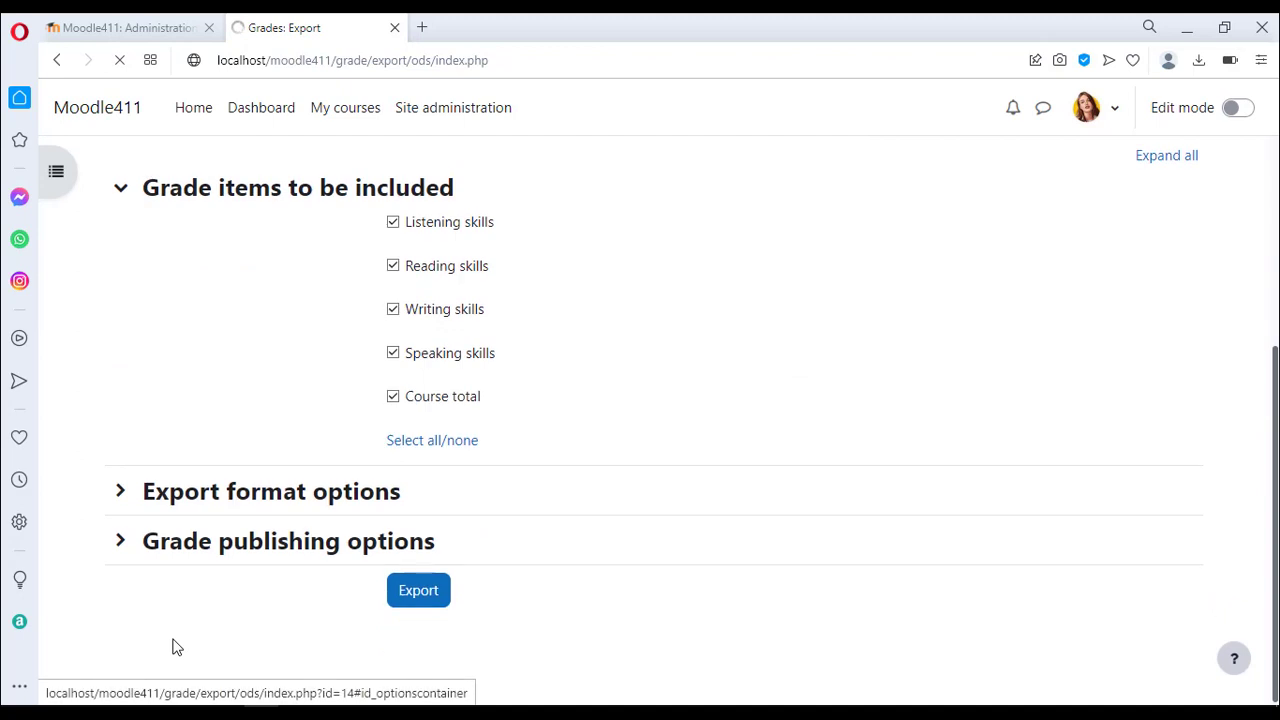
pyautogui.click(117, 549)
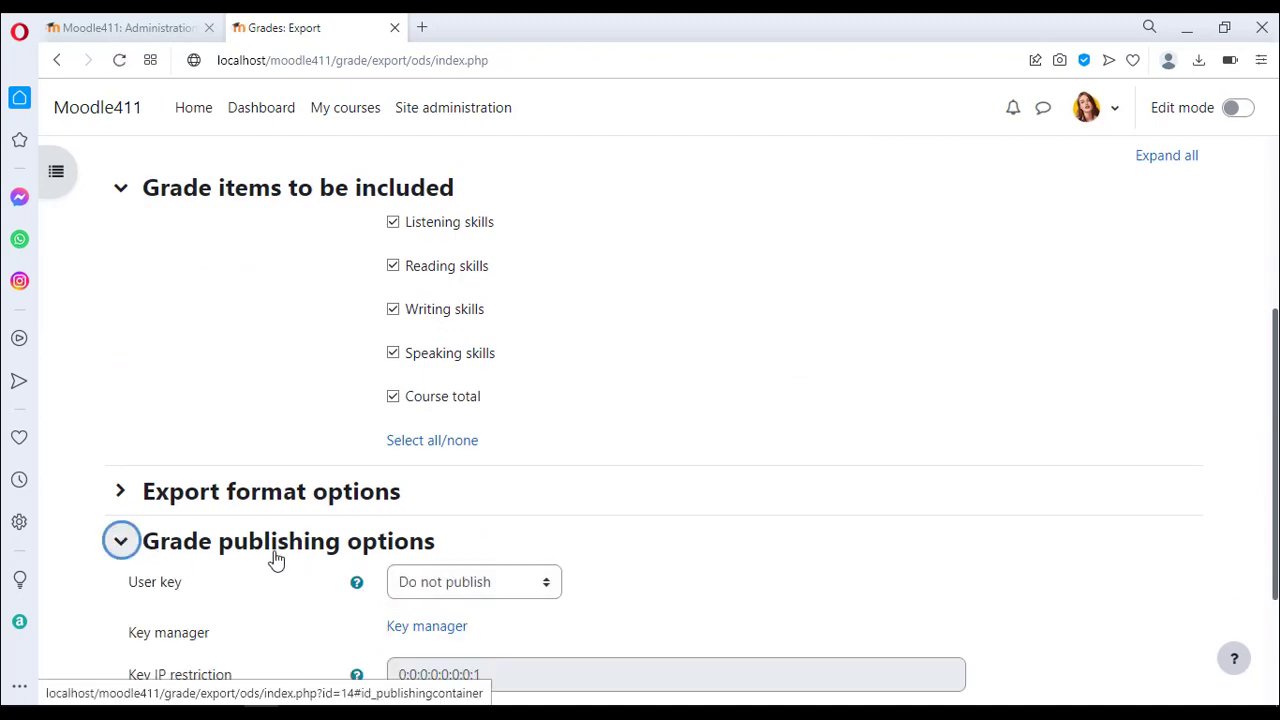
pyautogui.scroll(-1, 276, 560)
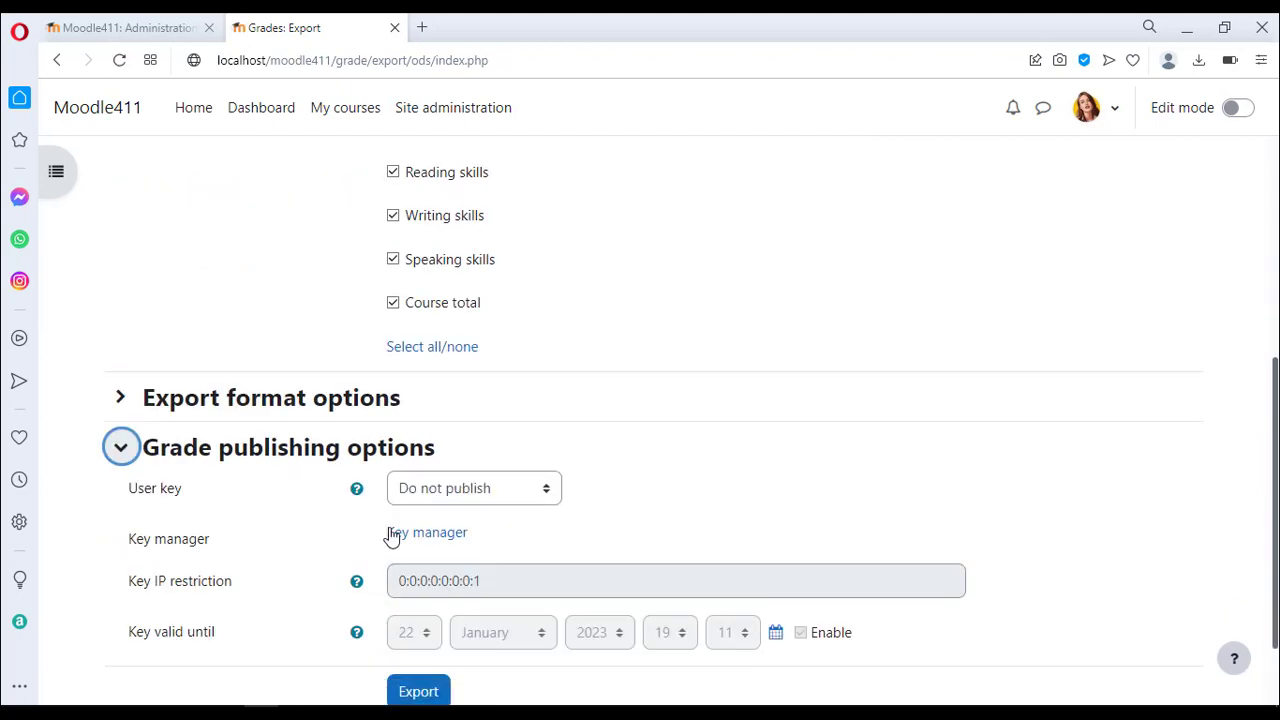
pyautogui.click(402, 488)
pyautogui.click(443, 537)
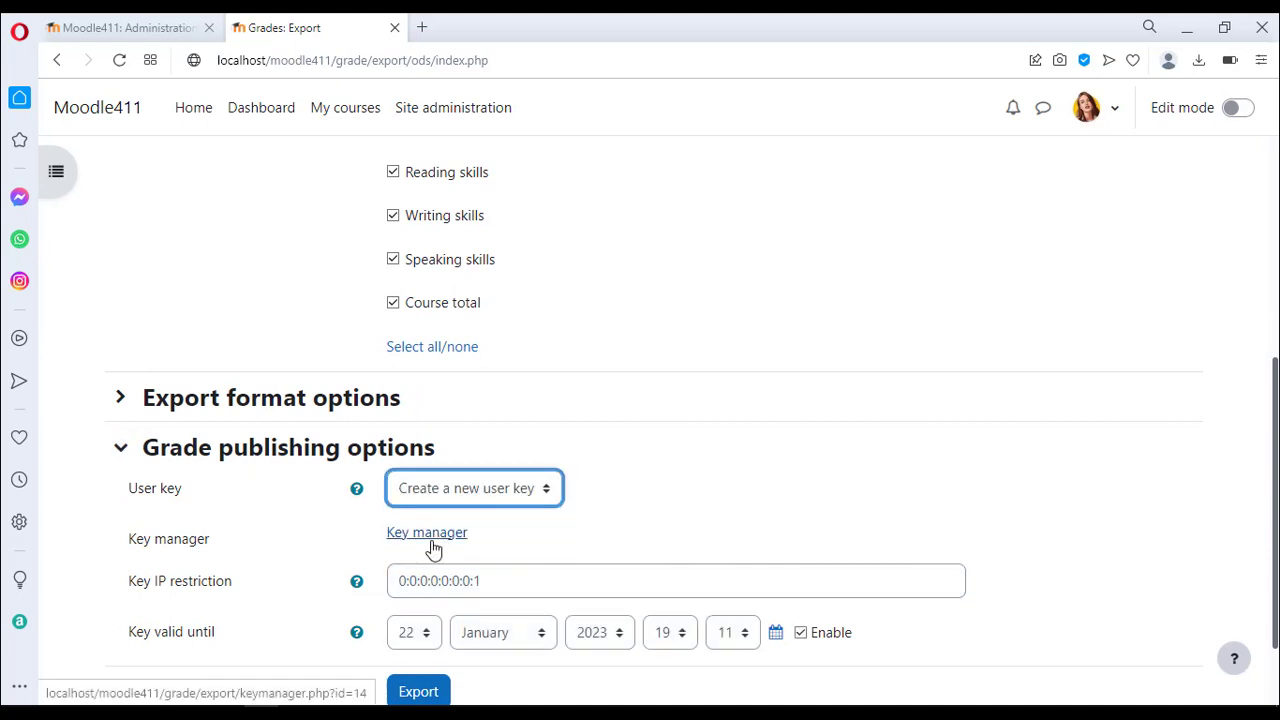
pyautogui.scroll(-1, 289, 565)
pyautogui.click(415, 604)
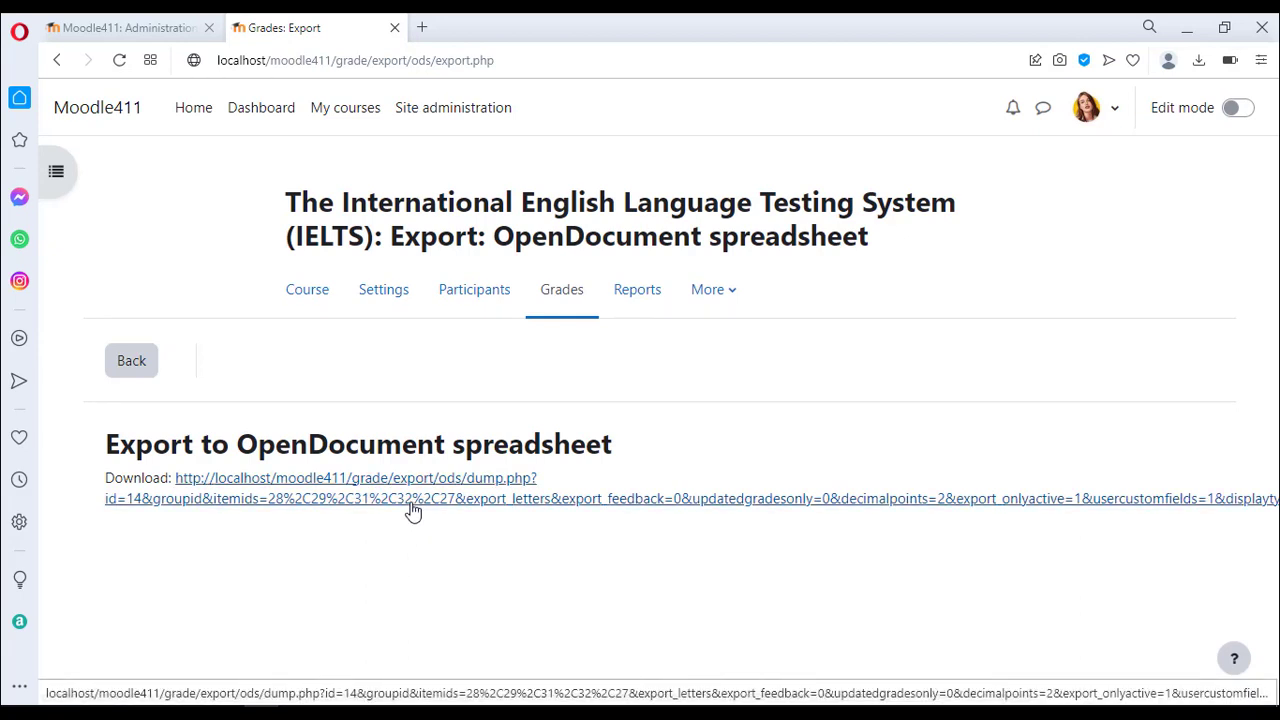
# Turn on Include feedback in export in the site-wide general grade settings and save the changes.
pyautogui.click(122, 377)
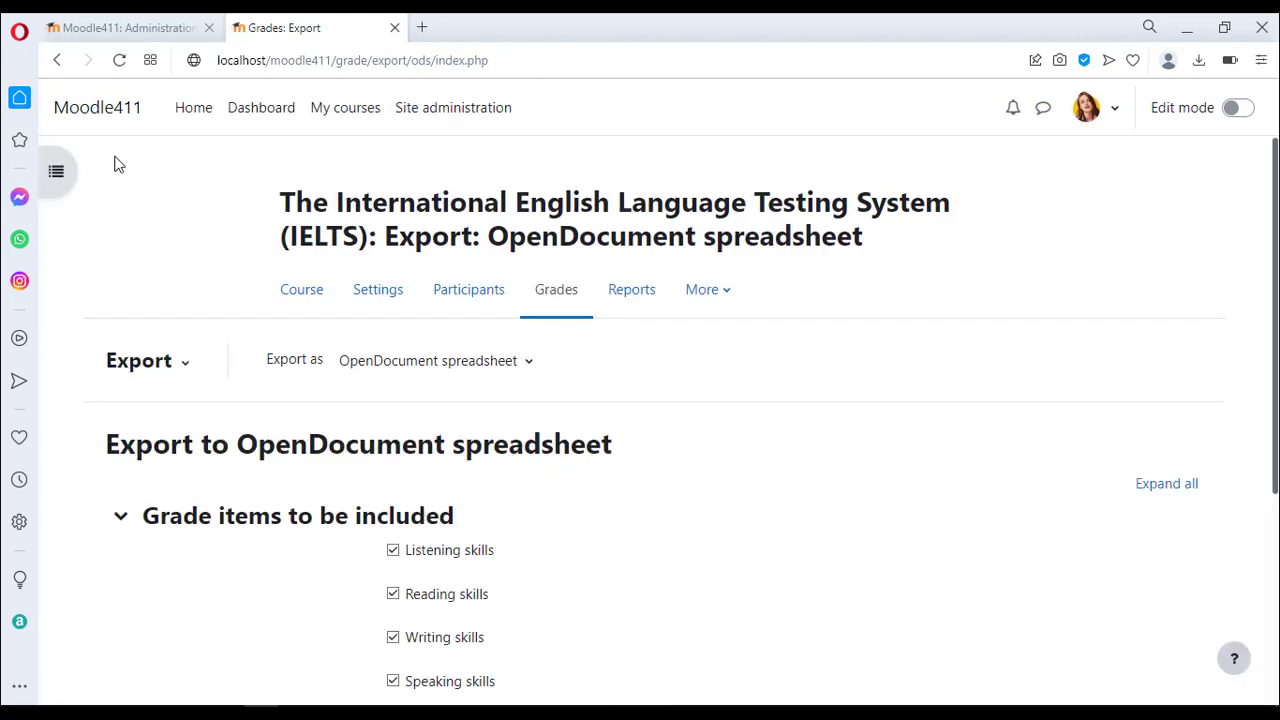
pyautogui.click(100, 28)
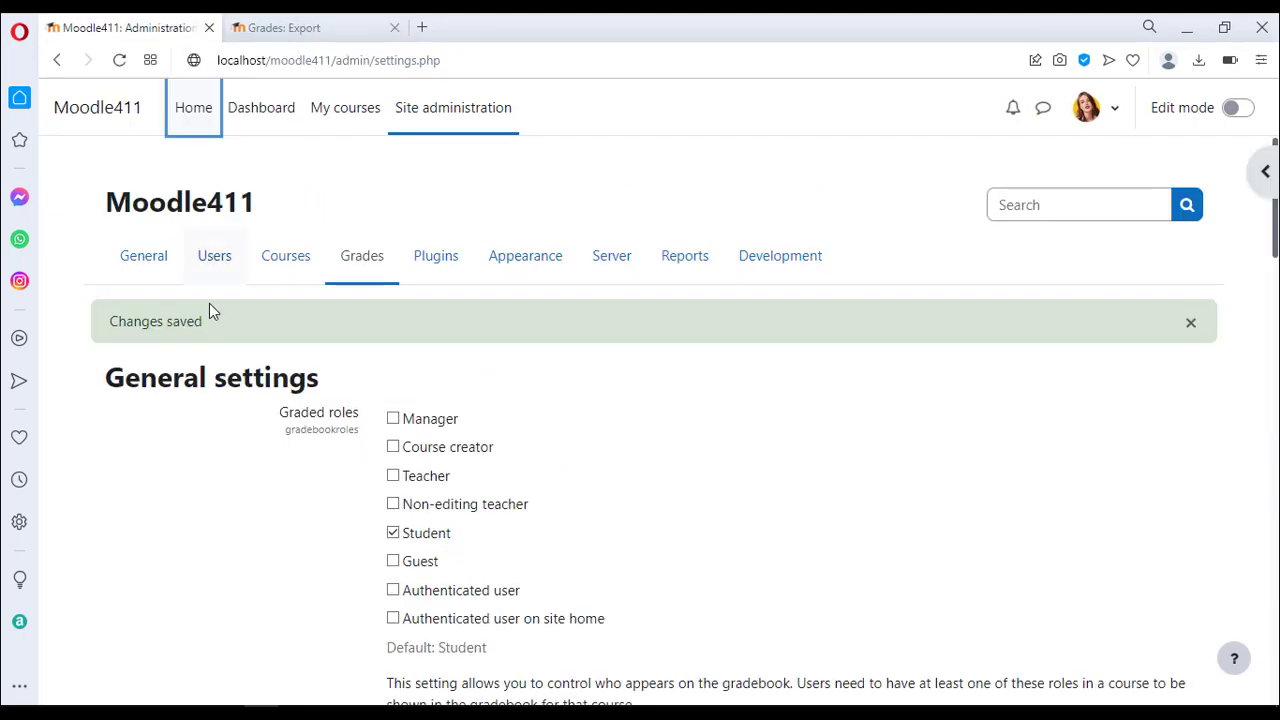
pyautogui.scroll(-3, 292, 510)
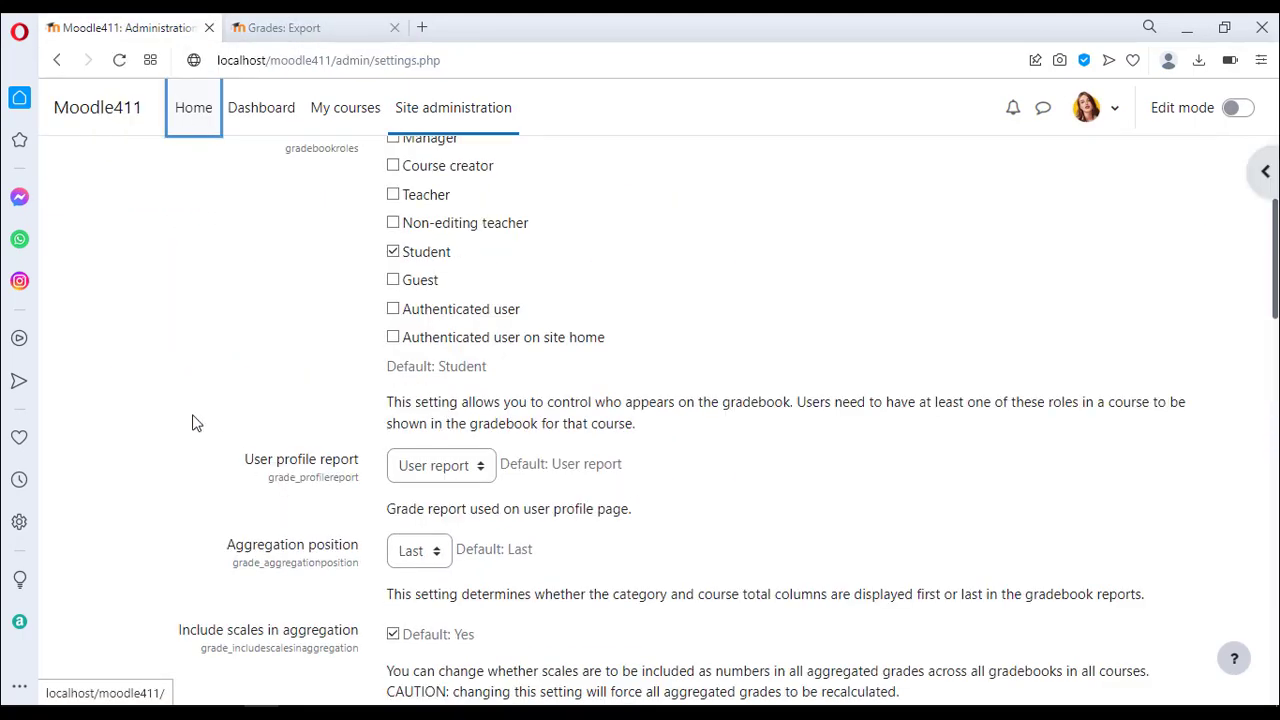
pyautogui.scroll(-5, 196, 423)
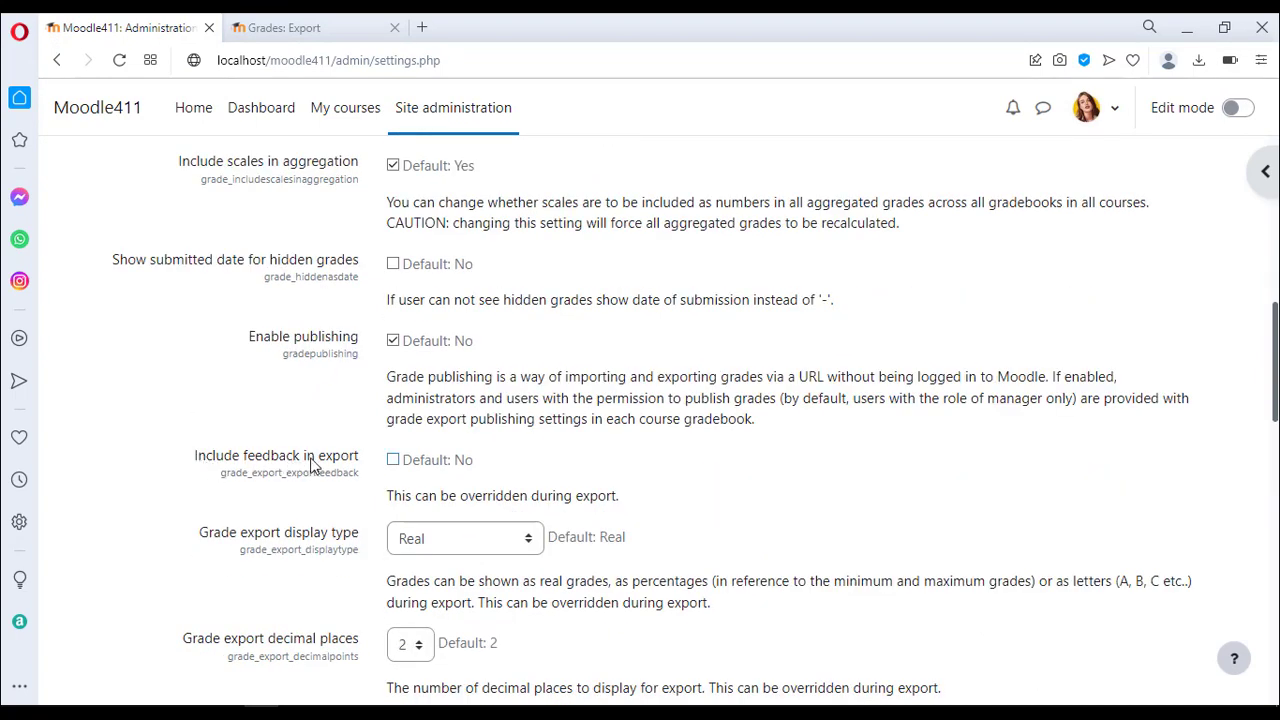
pyautogui.click(393, 463)
pyautogui.scroll(-3, 397, 468)
pyautogui.scroll(-6, 397, 470)
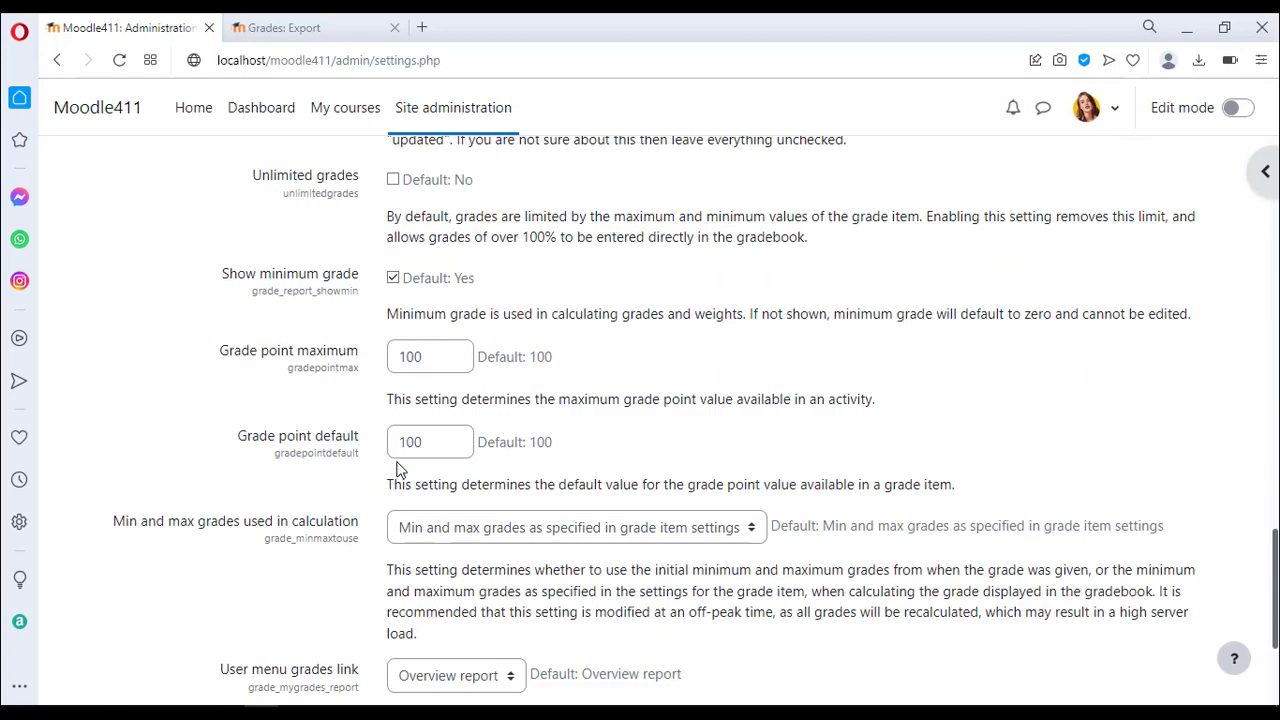
pyautogui.click(420, 608)
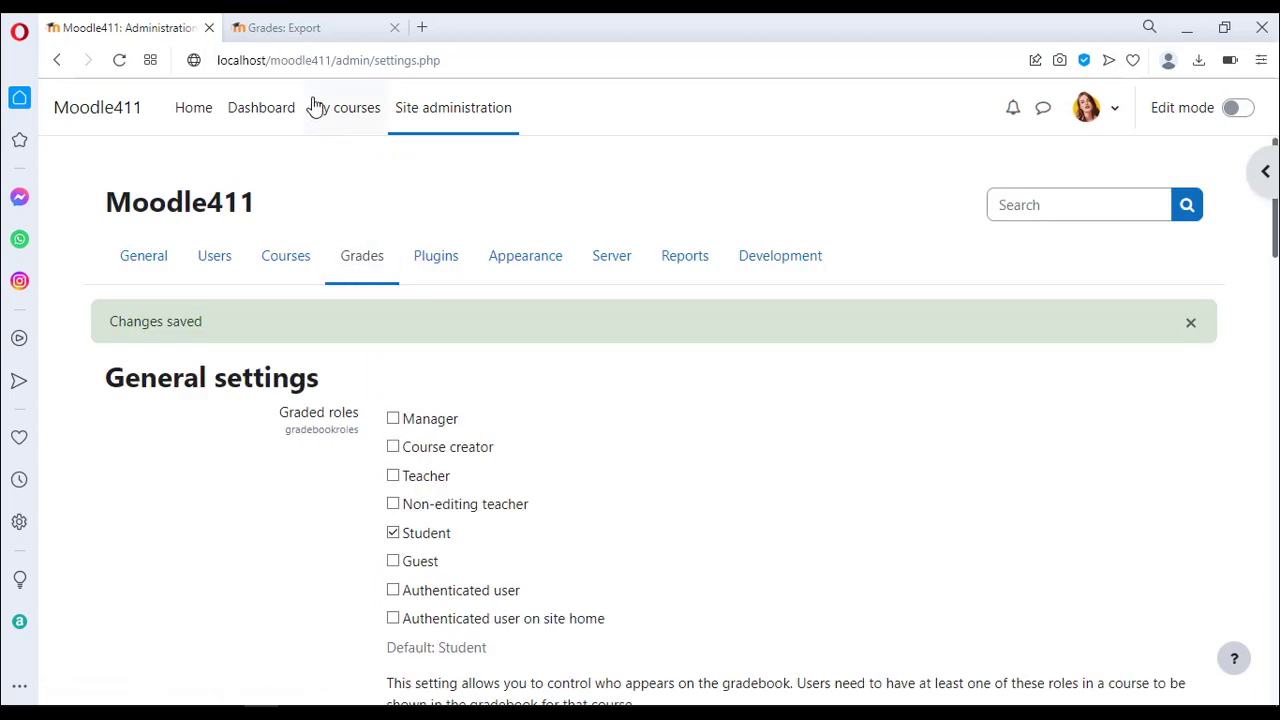
# Export the IELTS course grades as an Excel spreadsheet with all grade items included.
pyautogui.click(300, 28)
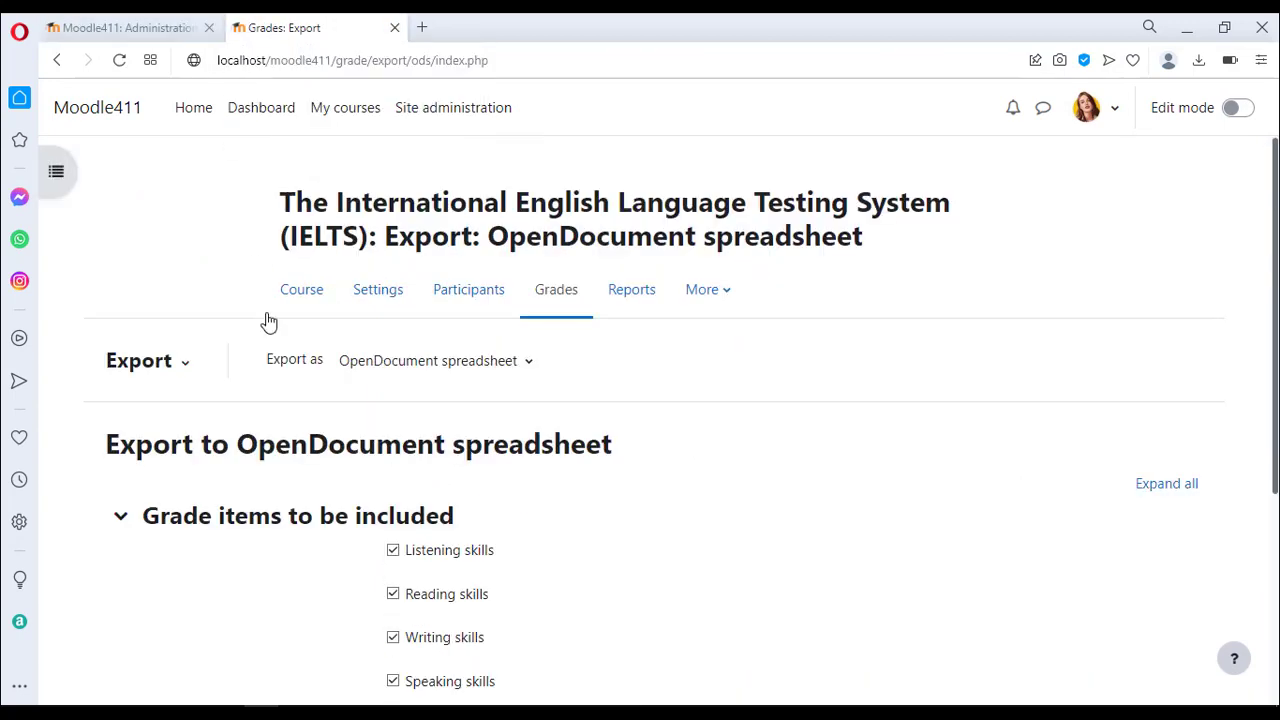
pyautogui.click(383, 372)
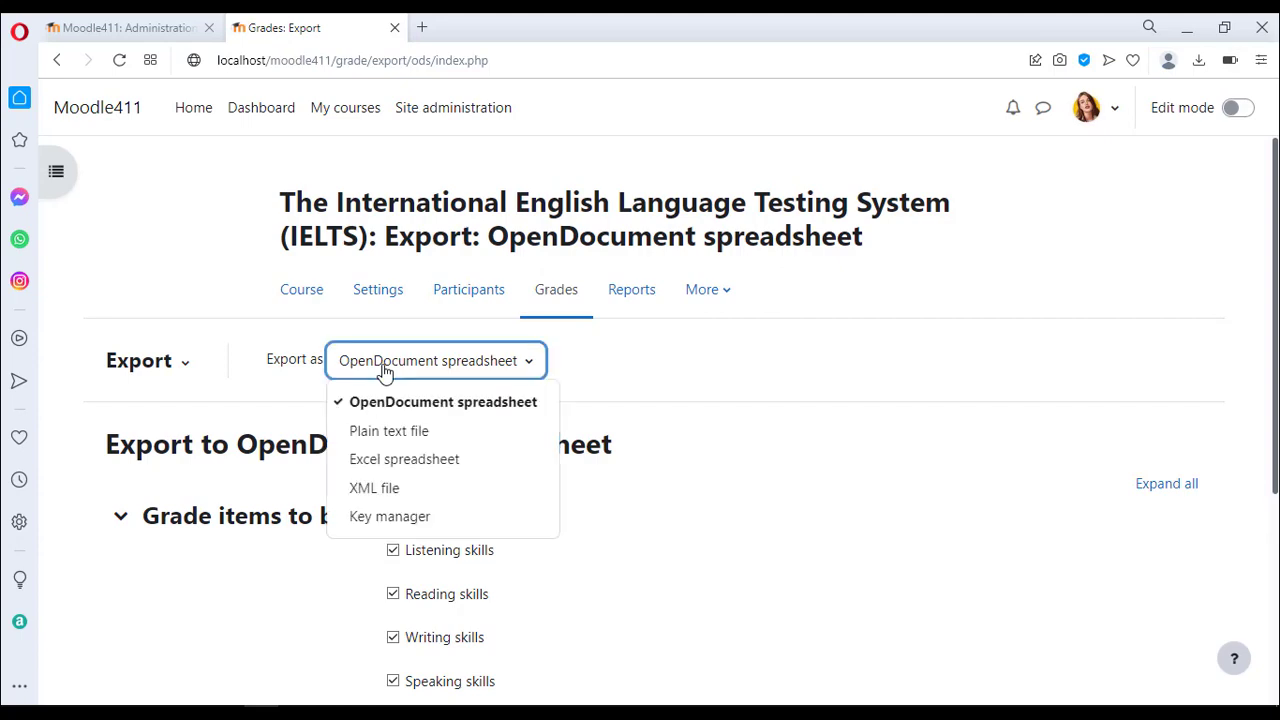
pyautogui.click(400, 458)
pyautogui.scroll(-2, 400, 483)
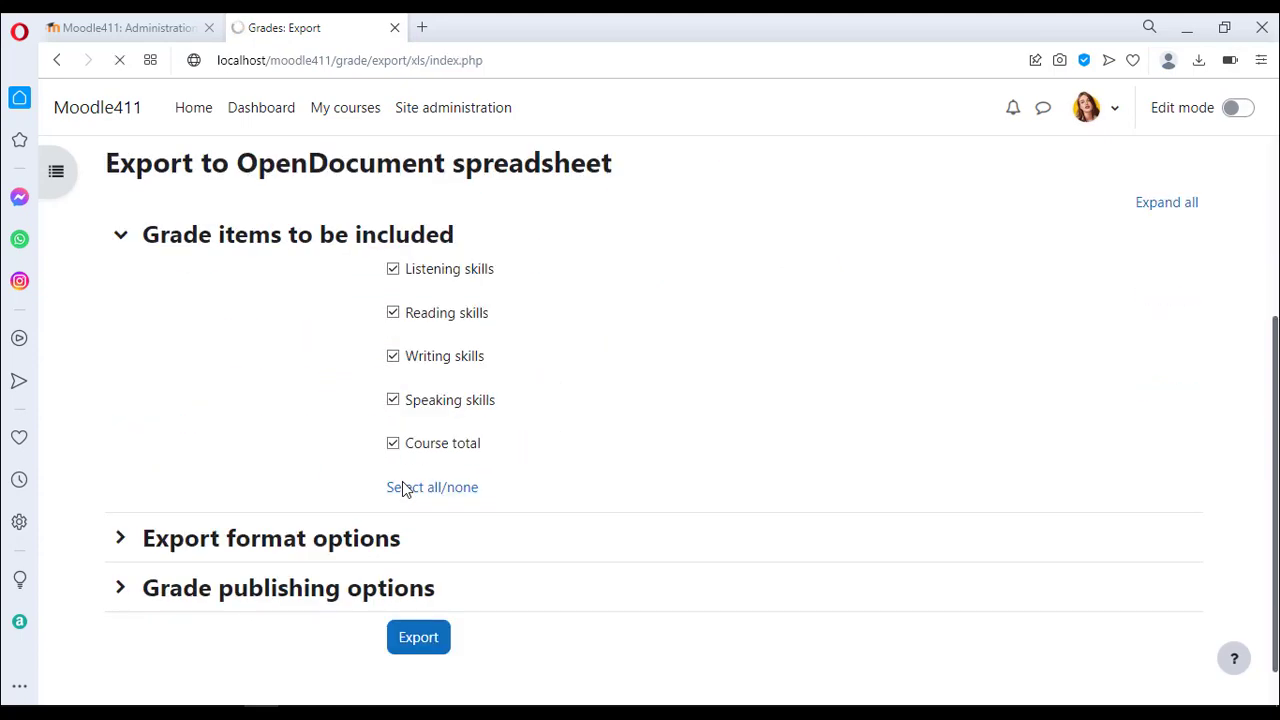
pyautogui.scroll(-1, 403, 488)
pyautogui.scroll(-2, 402, 481)
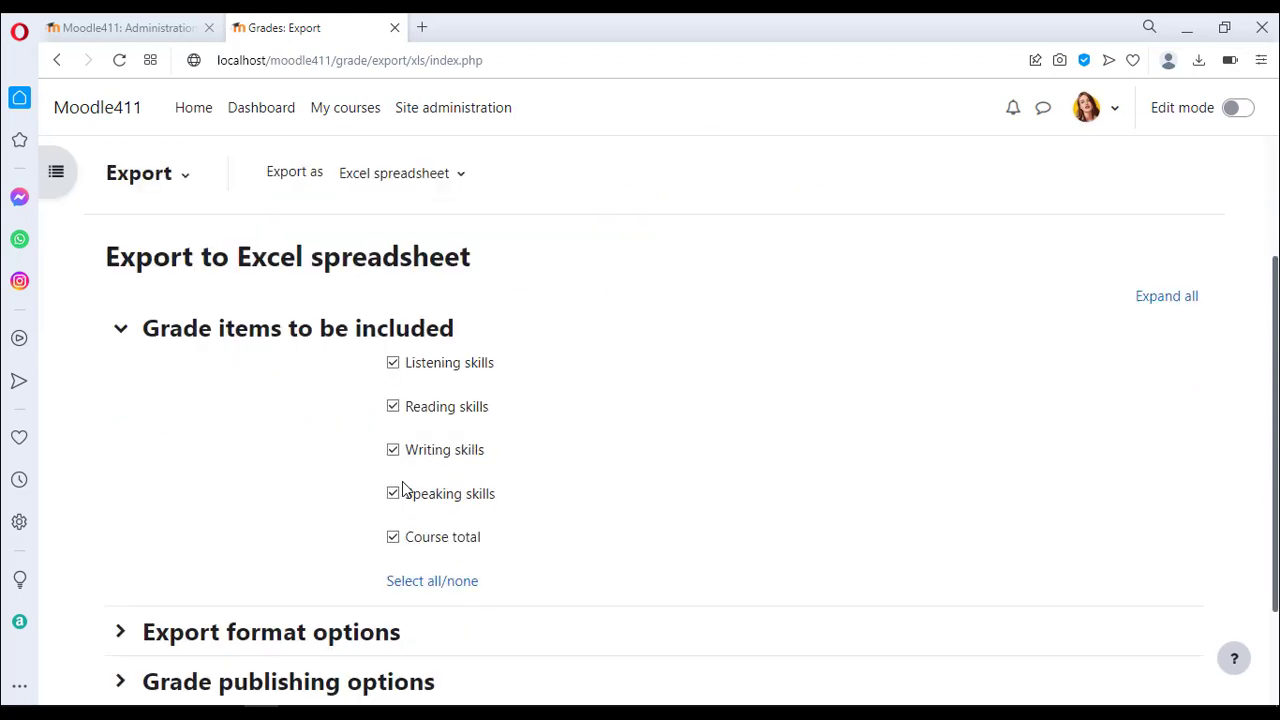
pyautogui.click(418, 634)
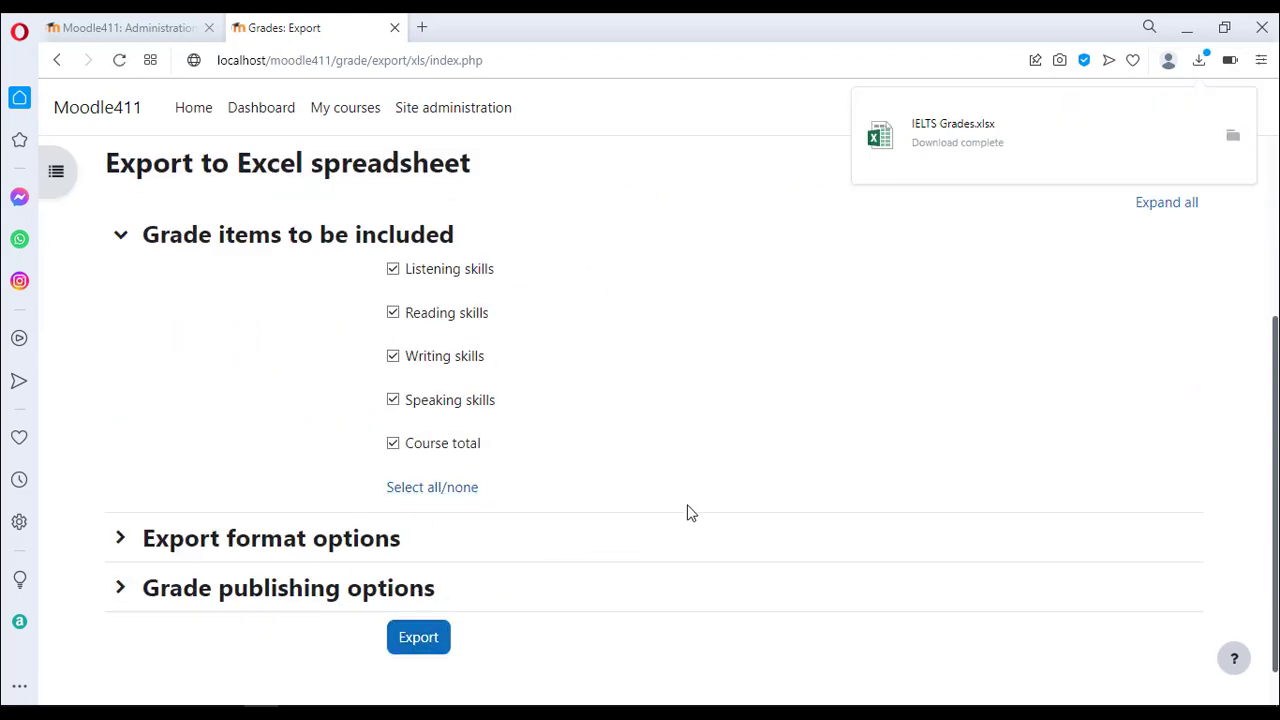
# Open the downloaded IELTS Grades.xlsx in Excel, widen column P to show its full heading and select cell P1.
pyautogui.click(1027, 135)
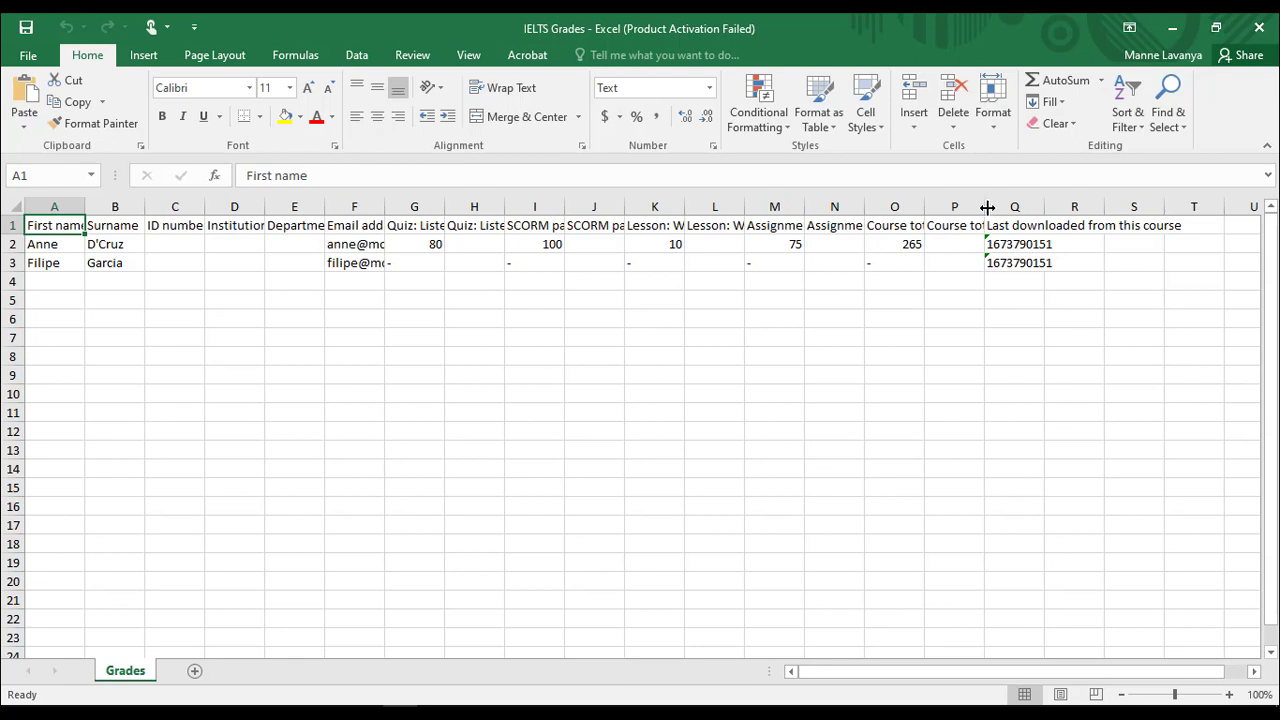
pyautogui.moveTo(985, 206); pyautogui.dragTo(1123, 207)
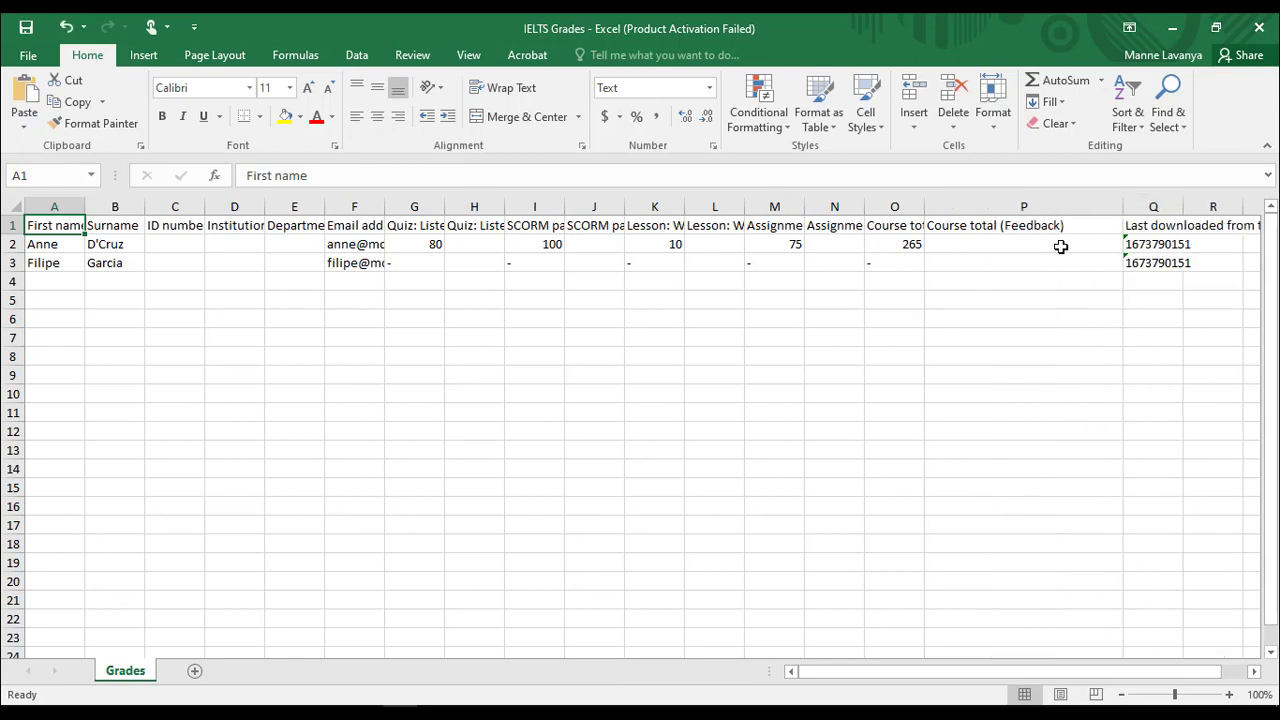
pyautogui.click(985, 226)
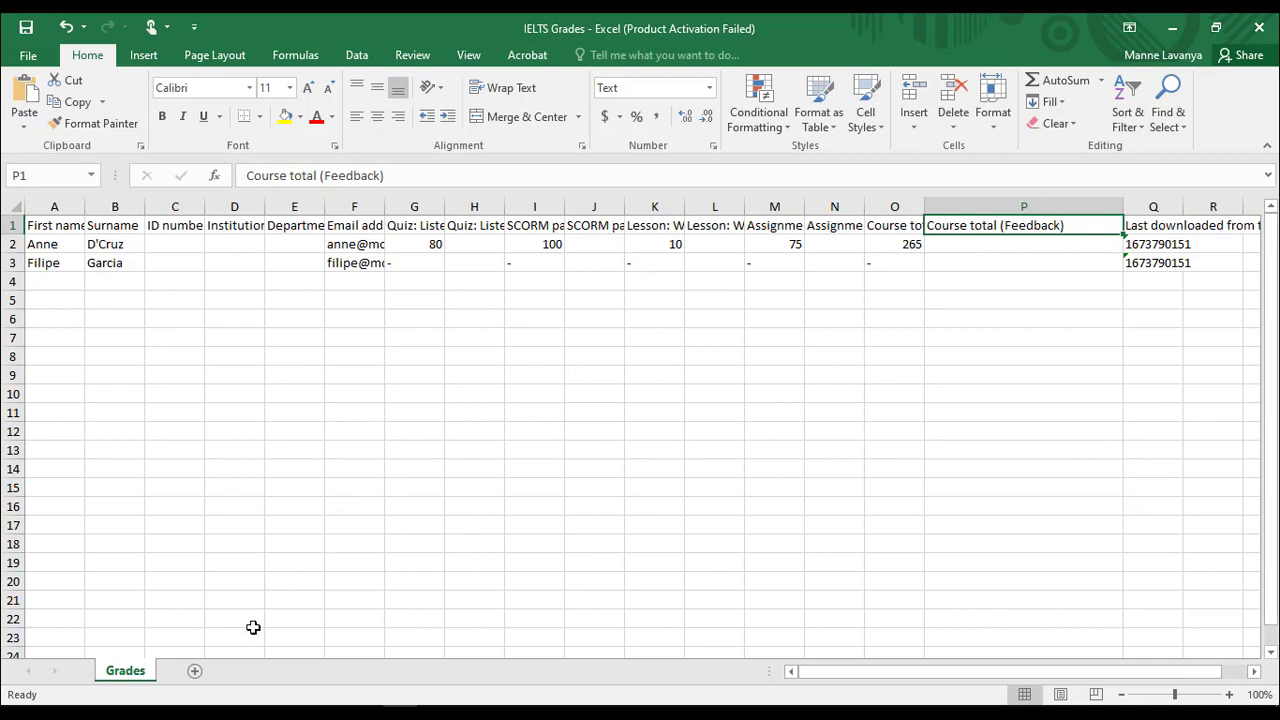
# Return to Moodle's general grade settings and examine the choices for Grade export display type and Grade export decimal places.
pyautogui.moveTo(192, 712)
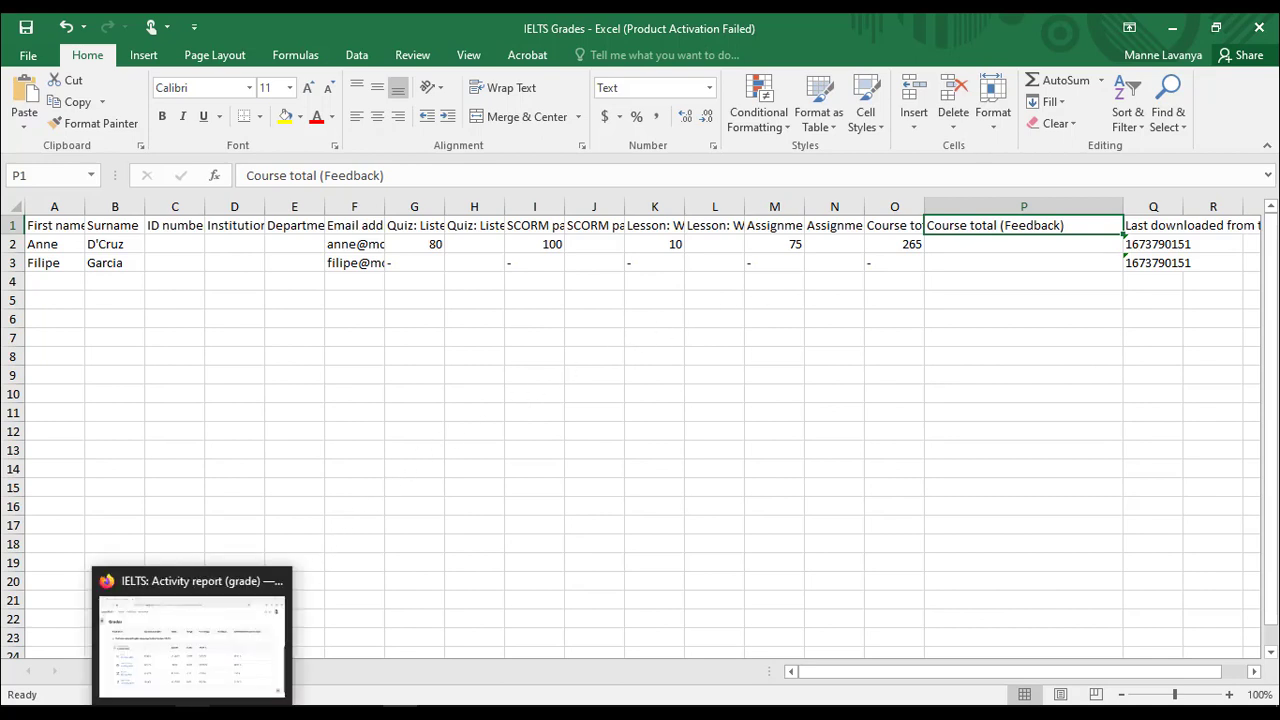
pyautogui.click(261, 712)
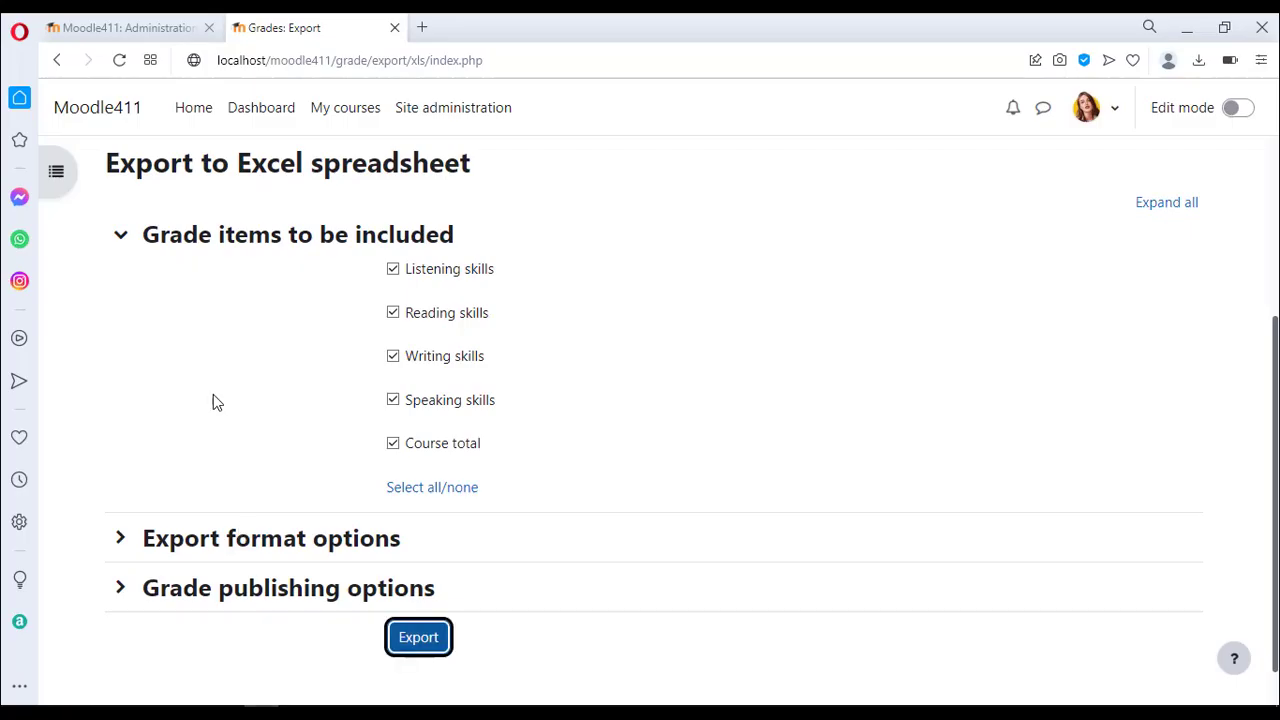
pyautogui.click(153, 30)
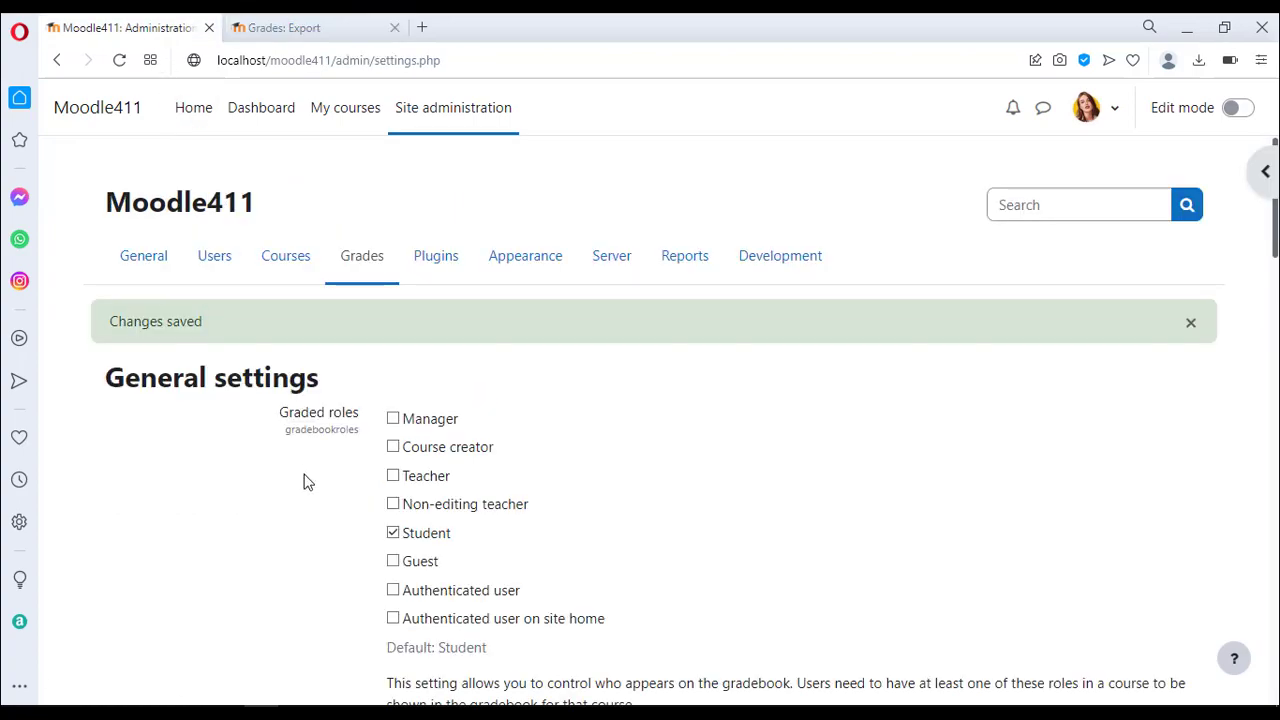
pyautogui.scroll(-8, 305, 482)
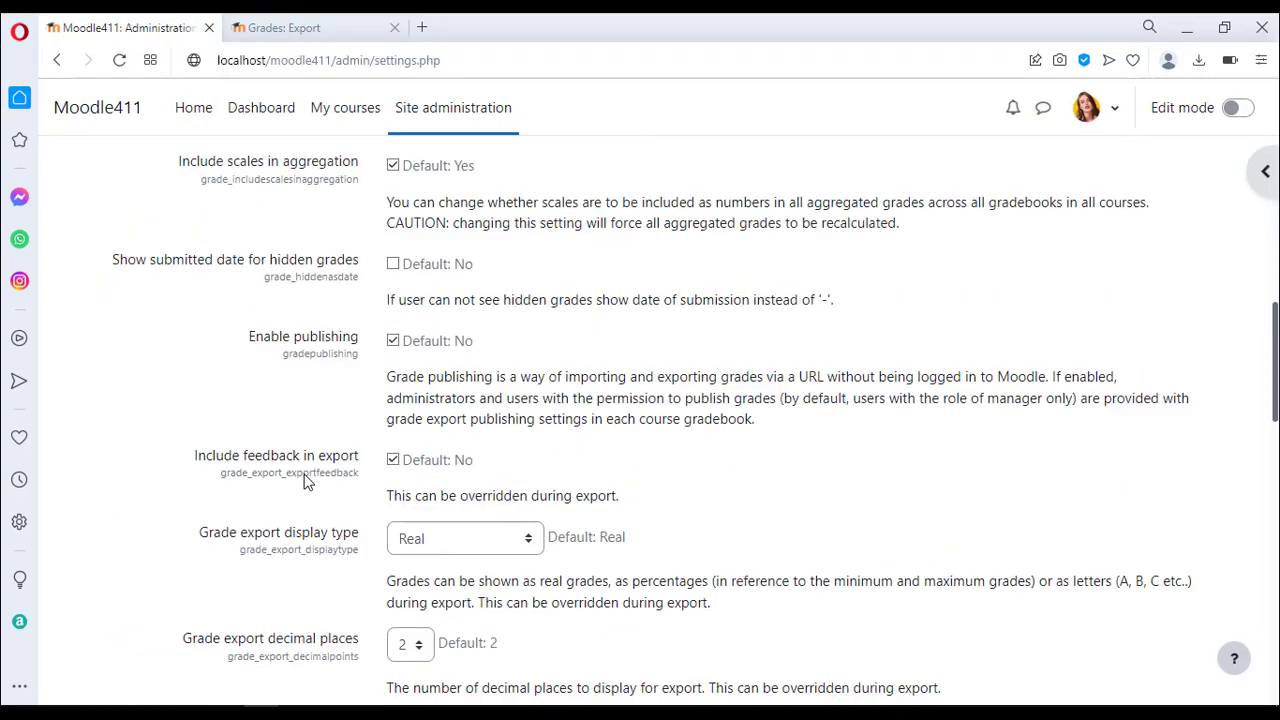
pyautogui.scroll(-2, 305, 482)
pyautogui.scroll(1, 305, 476)
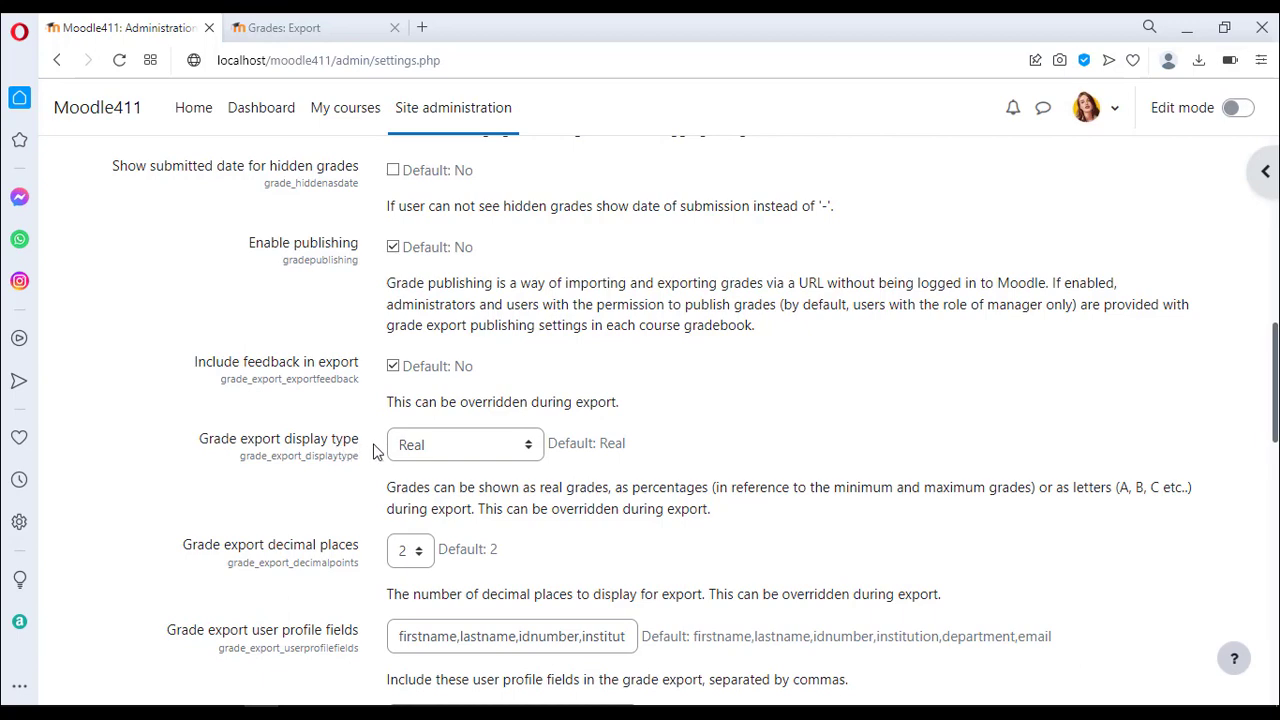
pyautogui.click(398, 450)
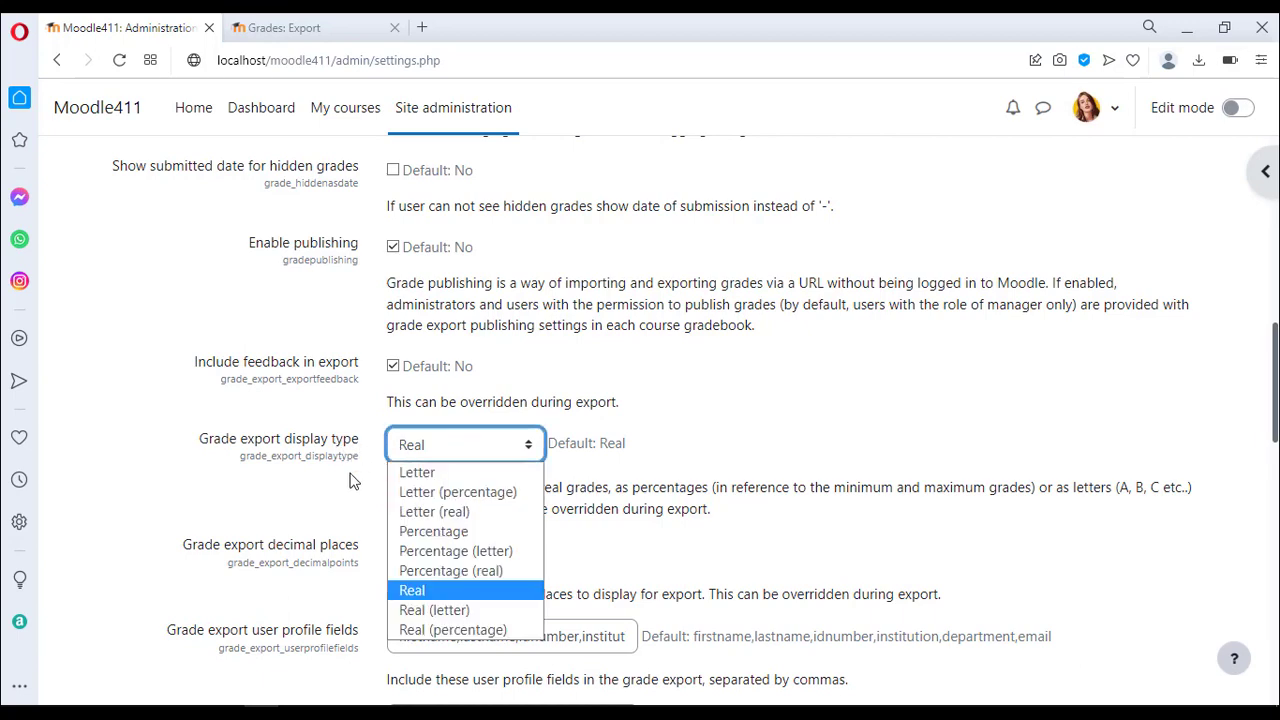
pyautogui.click(322, 507)
pyautogui.scroll(-1, 322, 507)
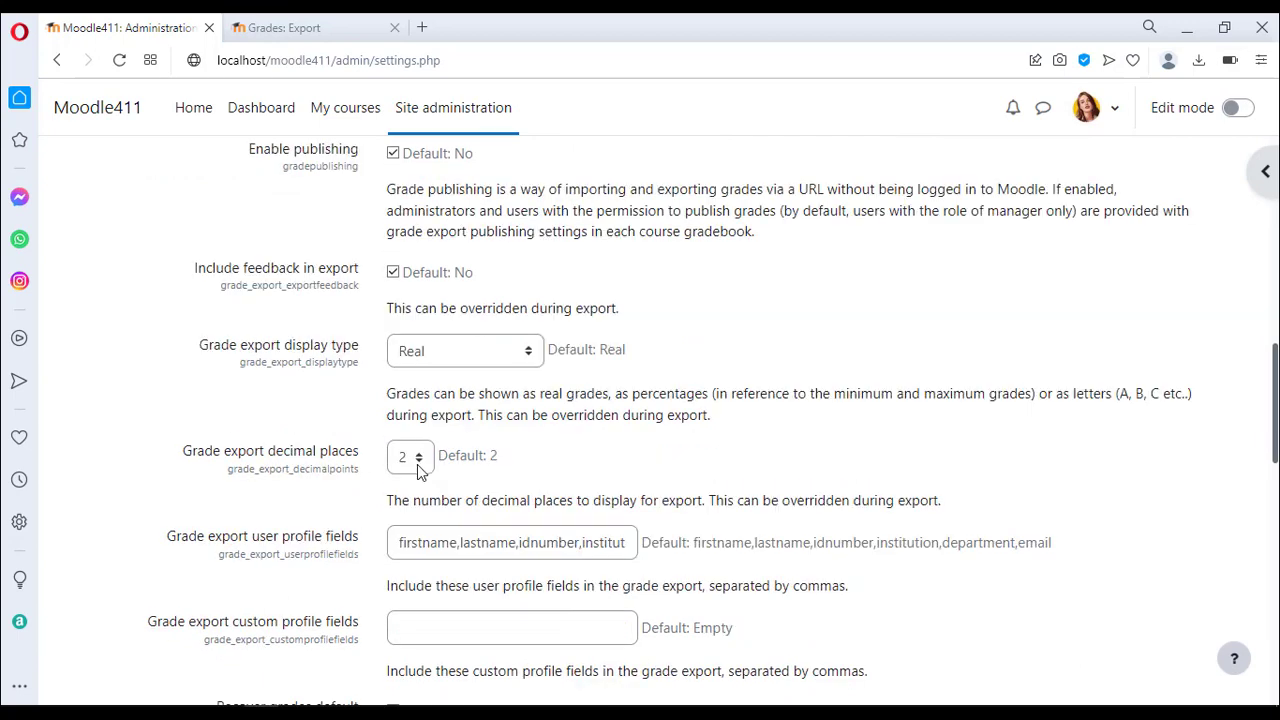
pyautogui.click(419, 462)
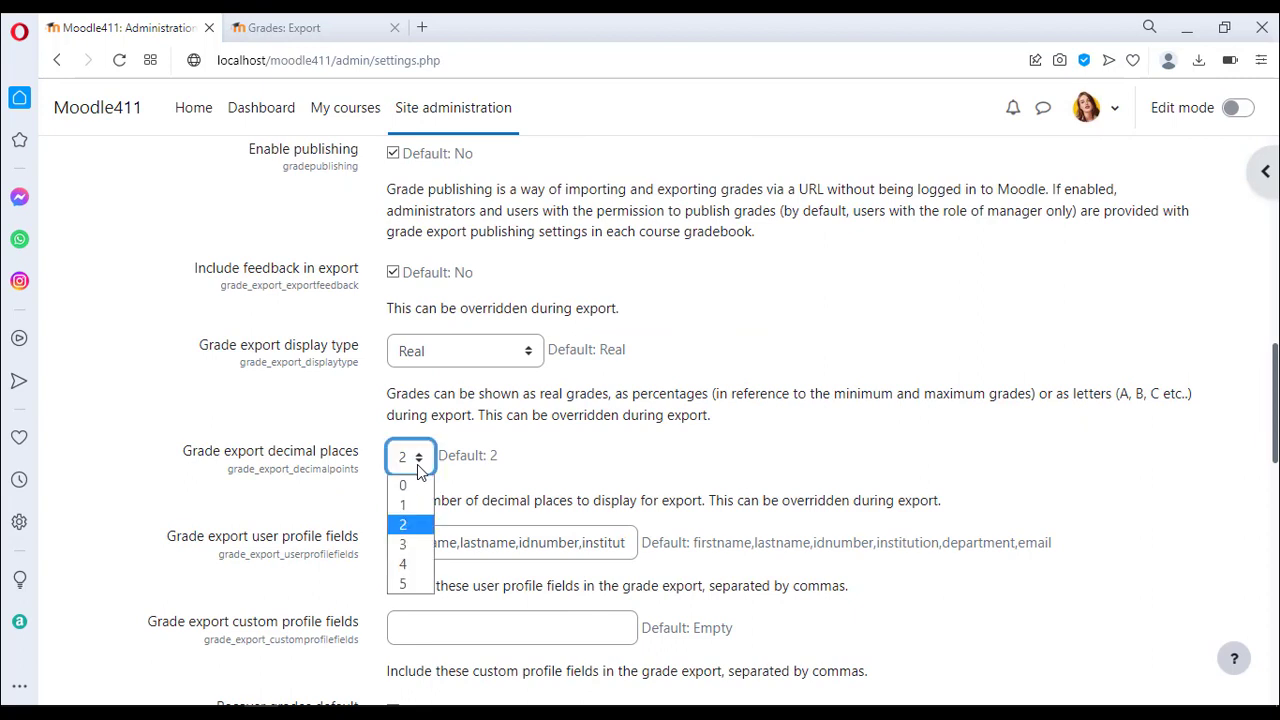
pyautogui.click(353, 485)
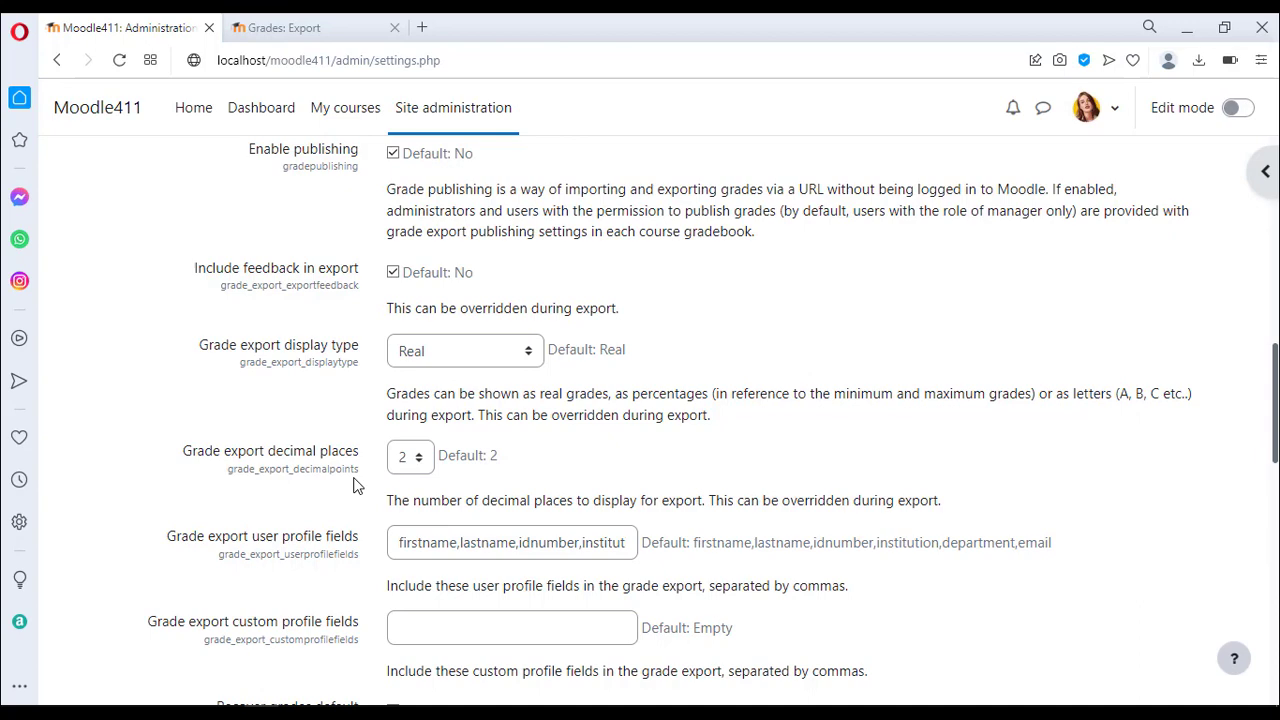
# Examine the full list of fields entered in Grade export user profile fields.
pyautogui.scroll(-1, 353, 485)
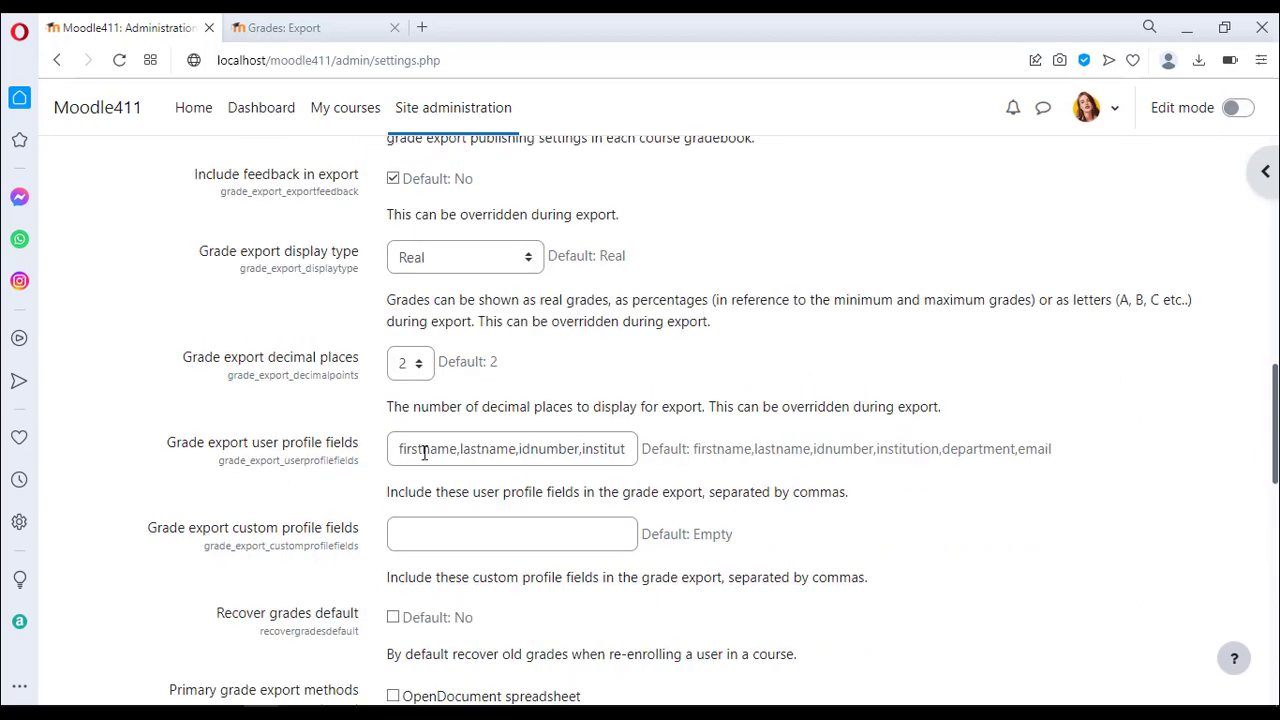
pyautogui.click(424, 452)
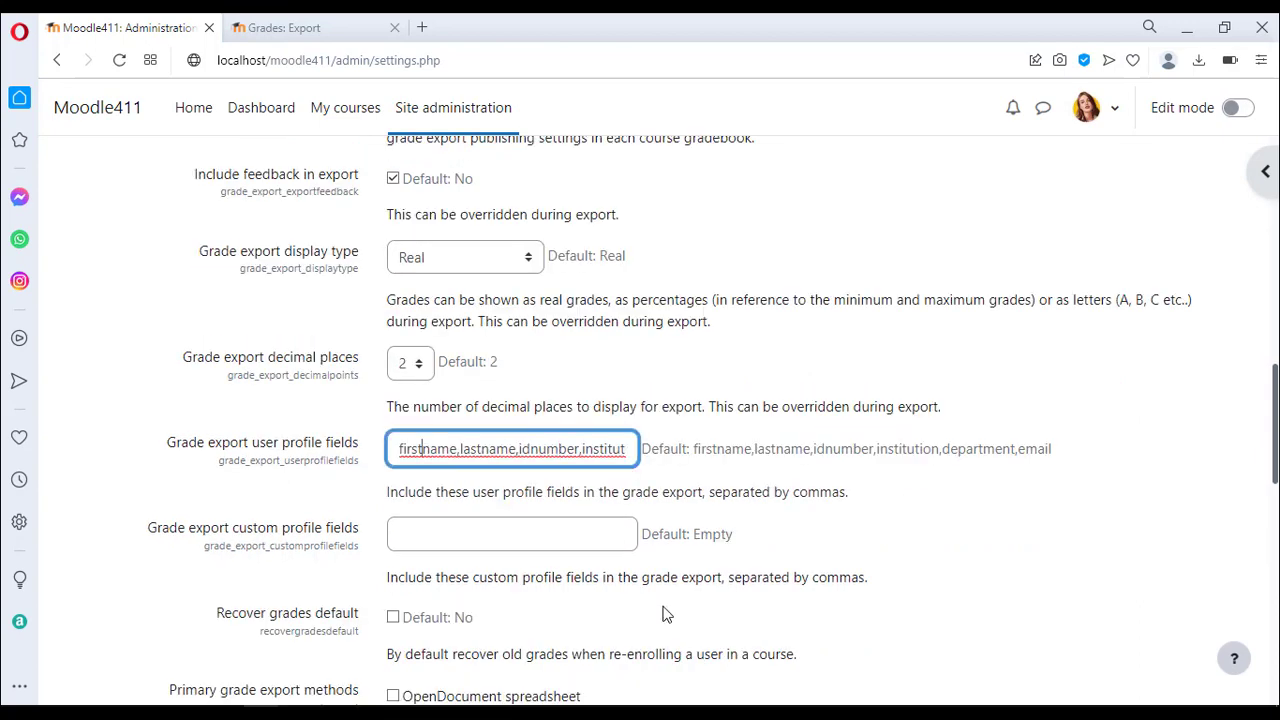
pyautogui.press('End')
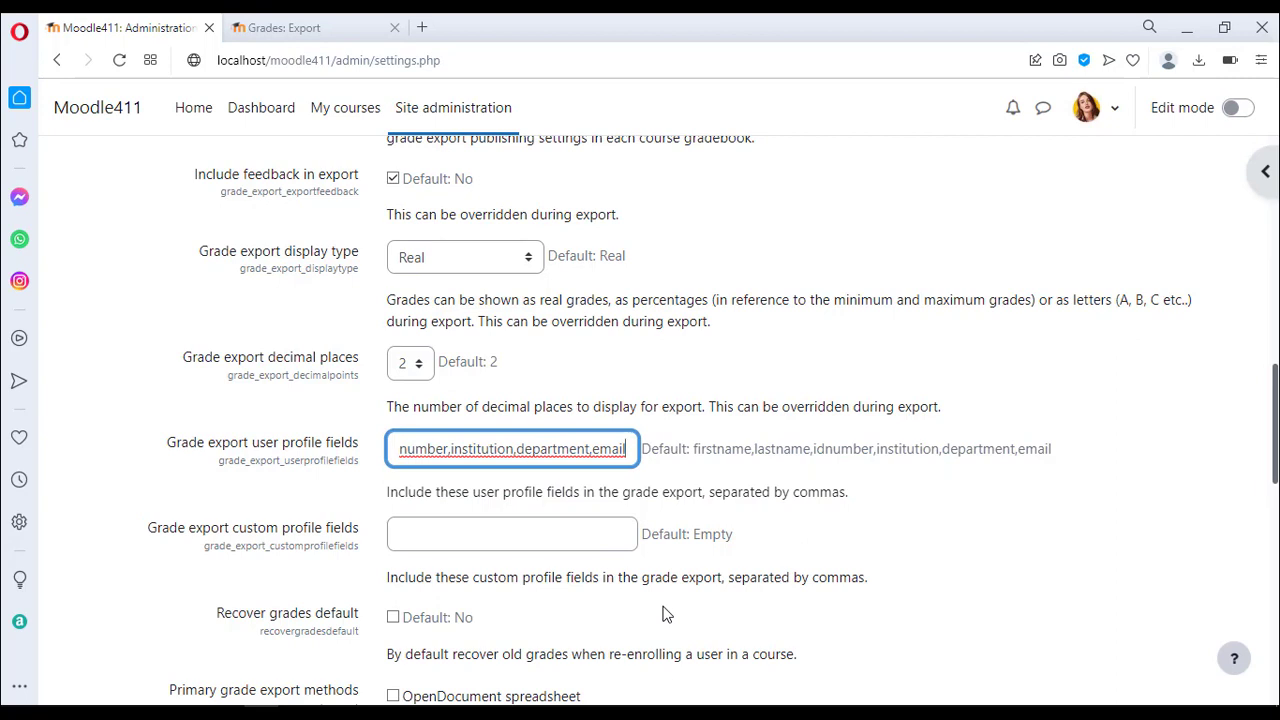
# Switch to the IELTS Grades workbook in Excel, widen column A to show the First name heading, and return to Moodle.
pyautogui.moveTo(400, 716)
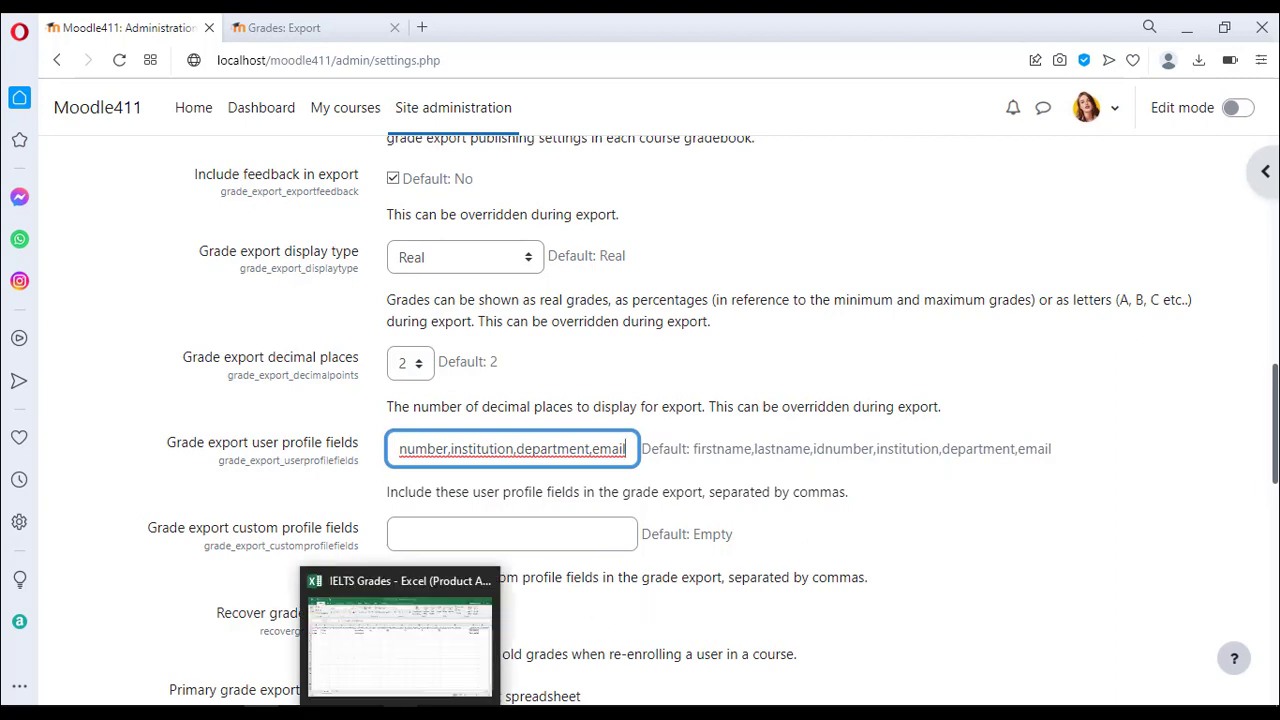
pyautogui.click(404, 686)
pyautogui.click(60, 228)
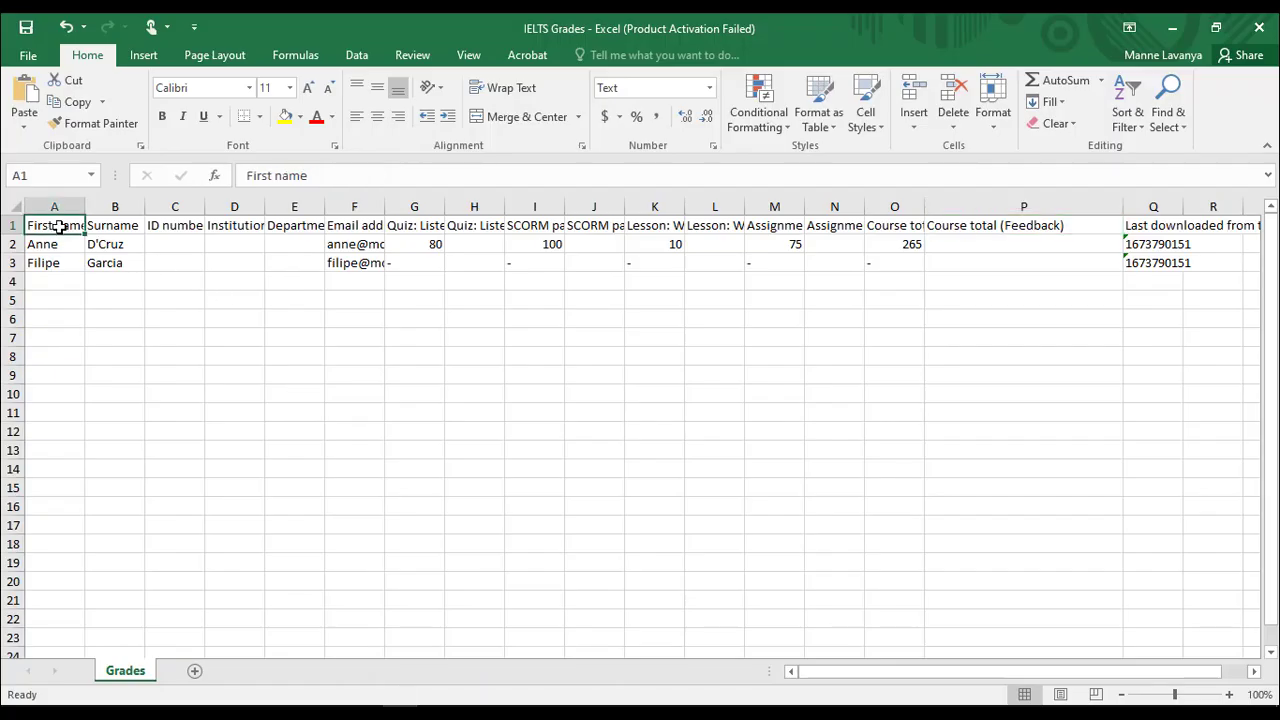
pyautogui.moveTo(86, 206); pyautogui.dragTo(141, 207)
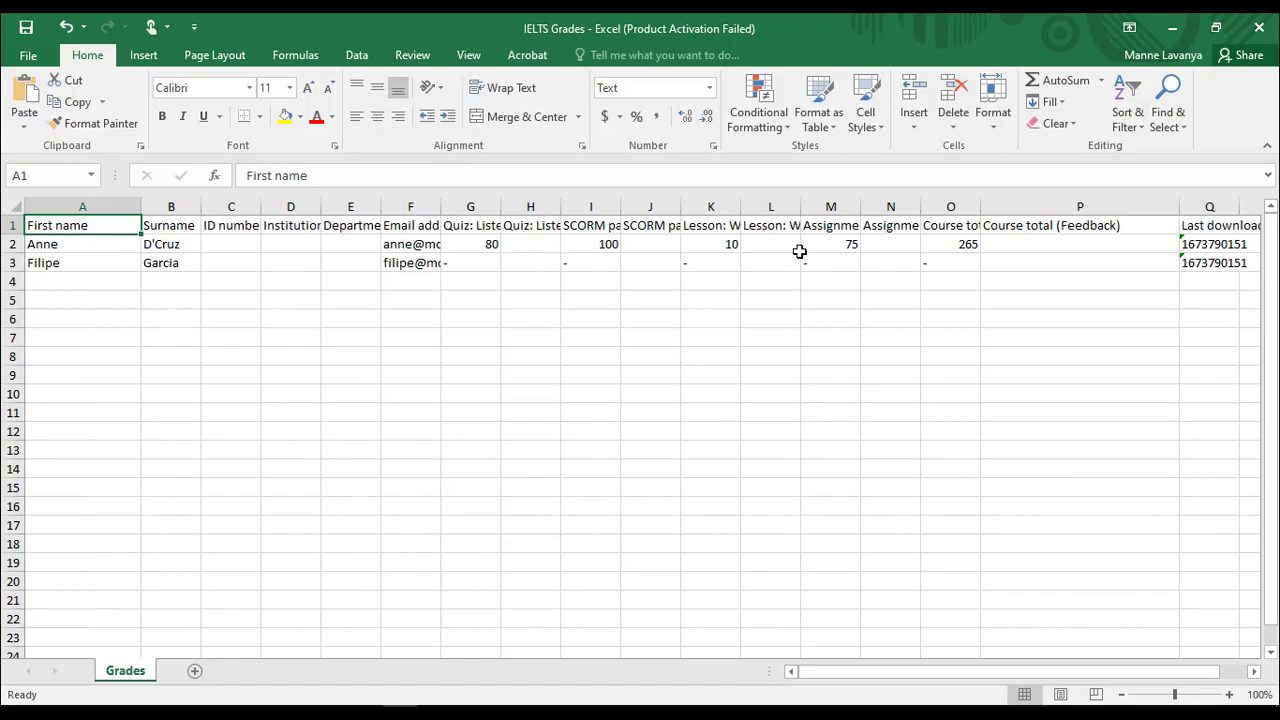
pyautogui.hotkey('alt', 'Tab')
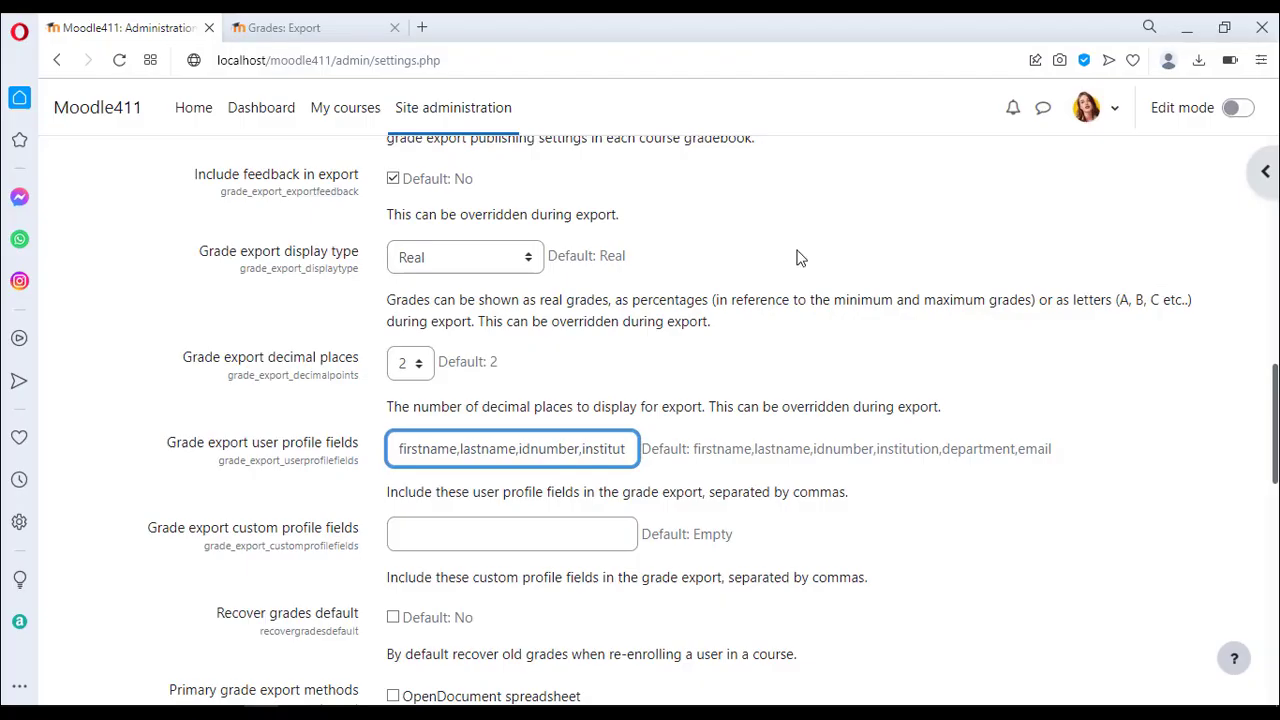
# Try to fill Grade export custom profile fields with the suggested entry username,phone.
pyautogui.click(553, 534)
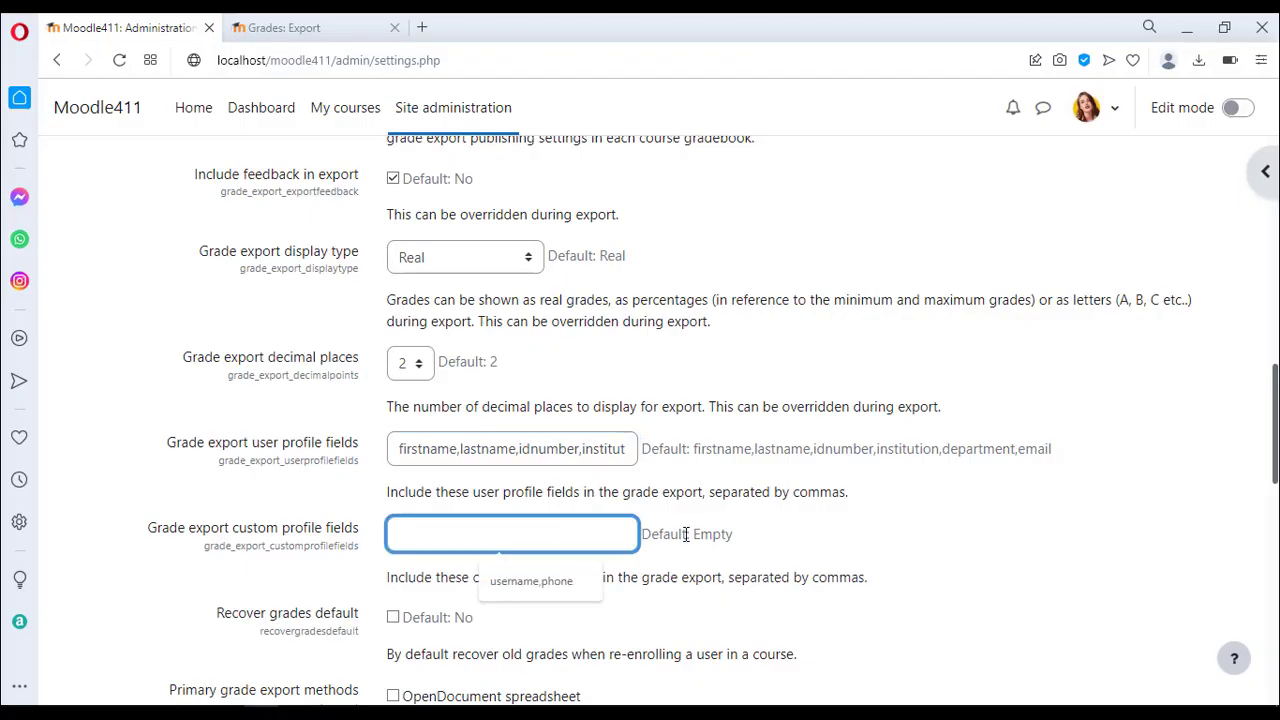
pyautogui.click(555, 589)
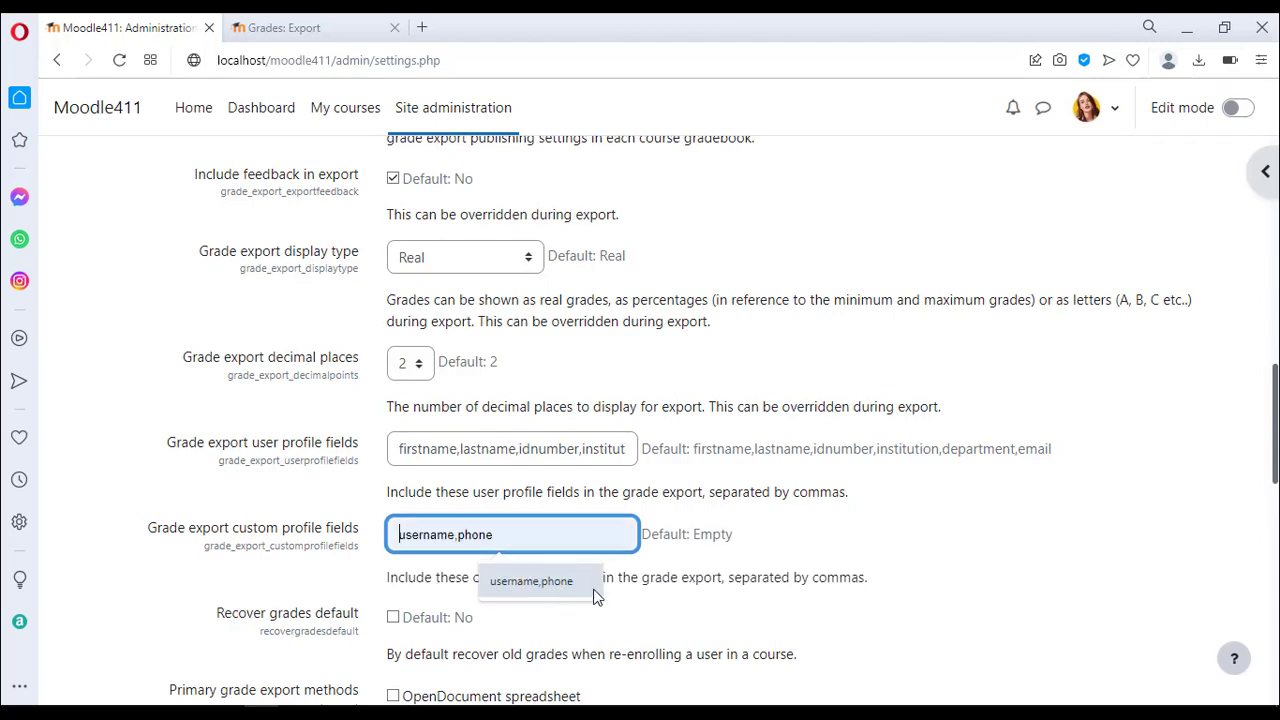
pyautogui.click(807, 556)
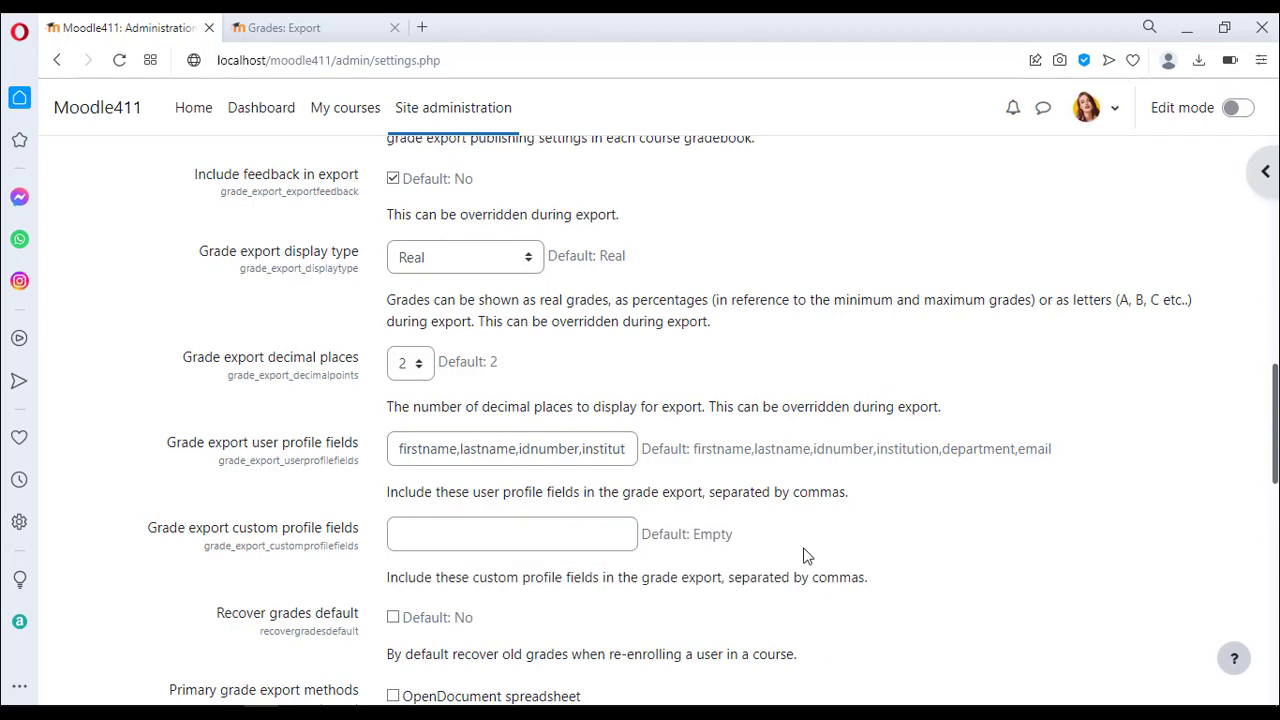
# Open the Enrol users dialog from the IELTS course's participants page and expand its options to examine the old-grade recovery setting.
pyautogui.scroll(-2, 566, 512)
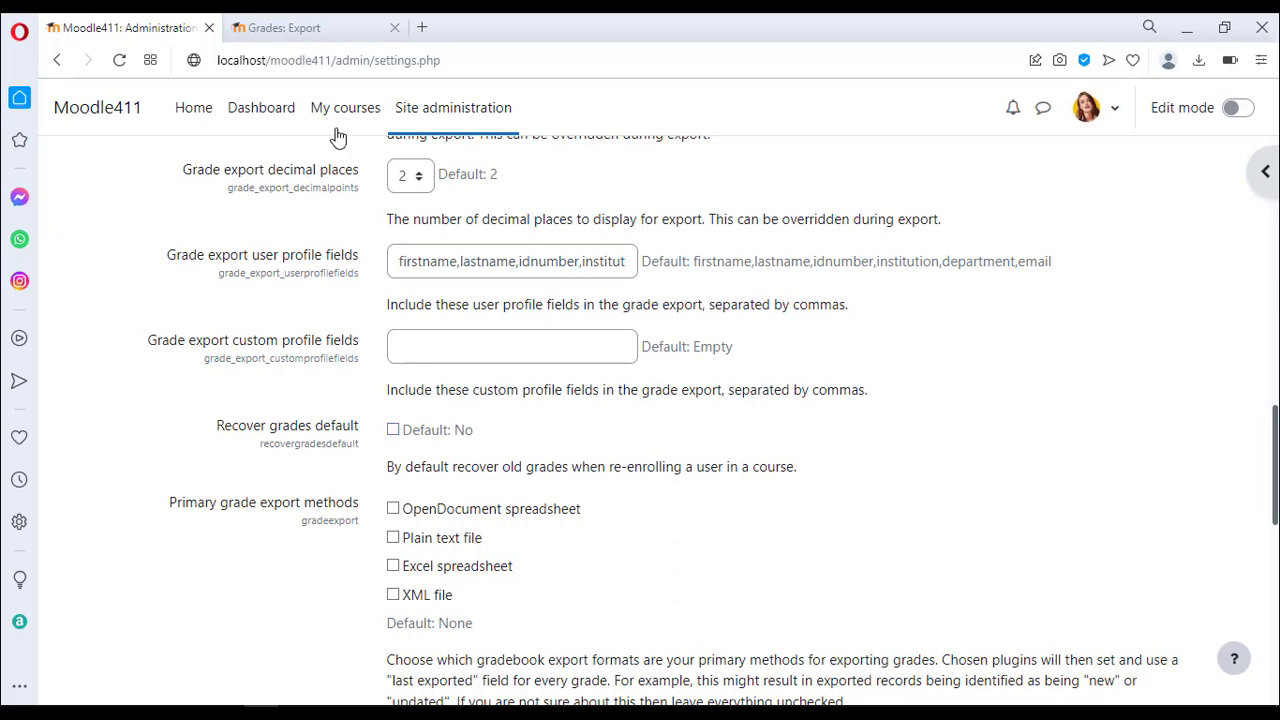
pyautogui.click(313, 29)
pyautogui.scroll(5, 500, 306)
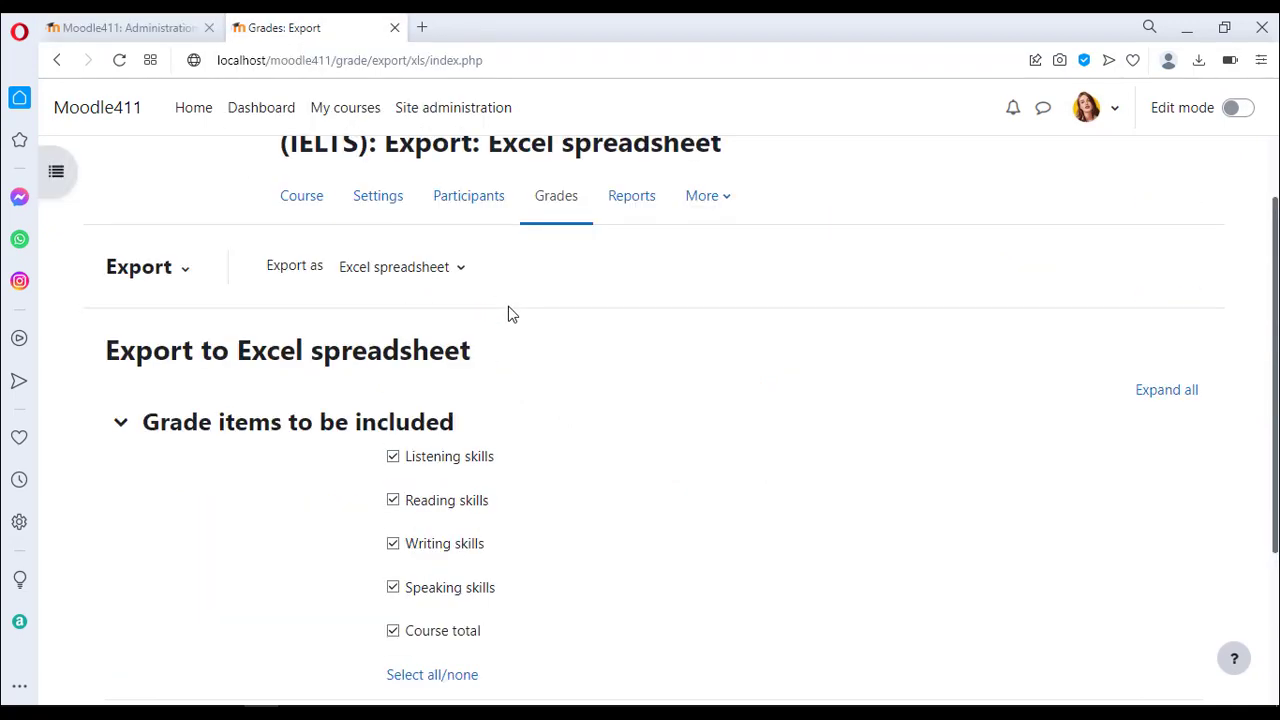
pyautogui.click(489, 302)
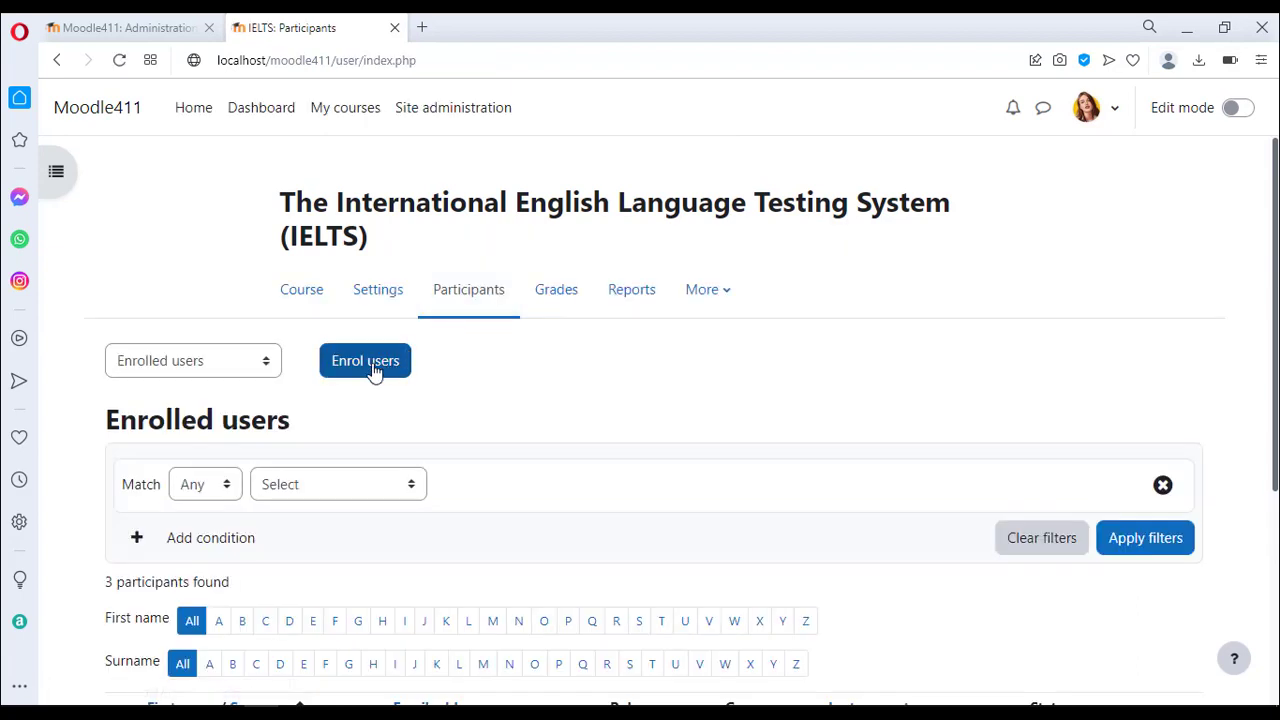
pyautogui.click(372, 370)
pyautogui.click(370, 369)
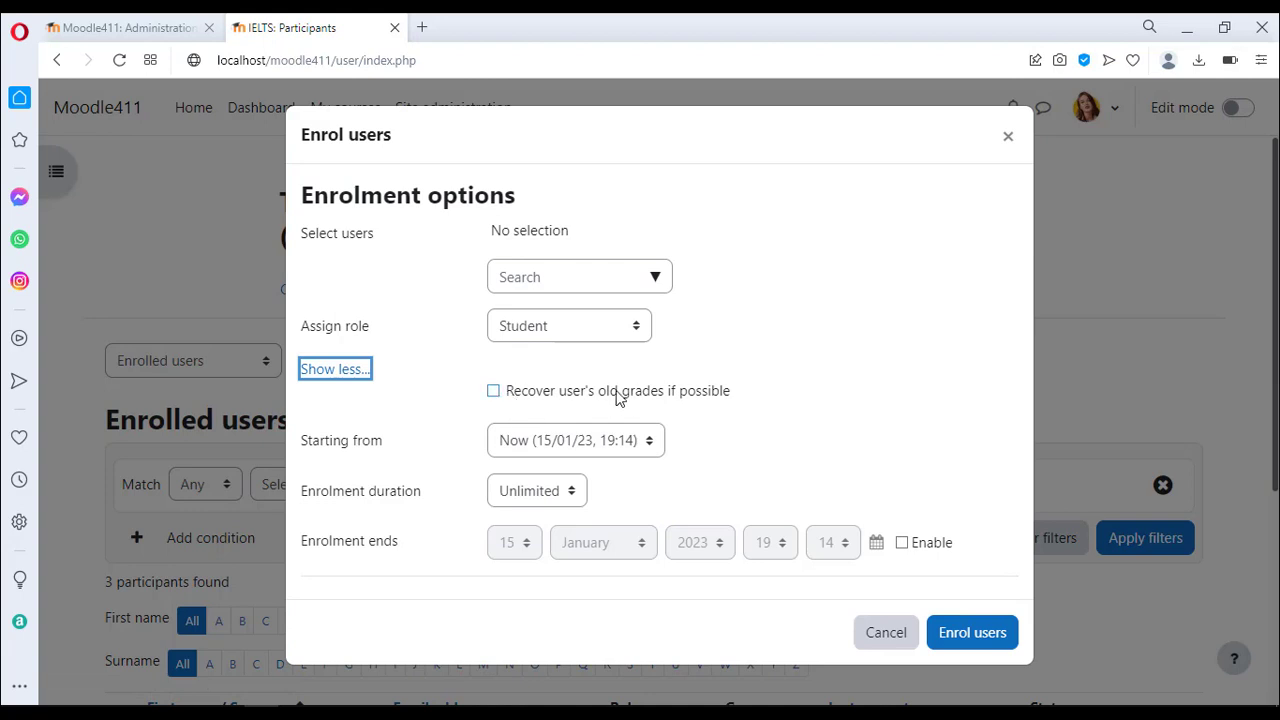
# Enable Recover grades default in the general grade settings and save the changes.
pyautogui.click(140, 30)
pyautogui.click(393, 430)
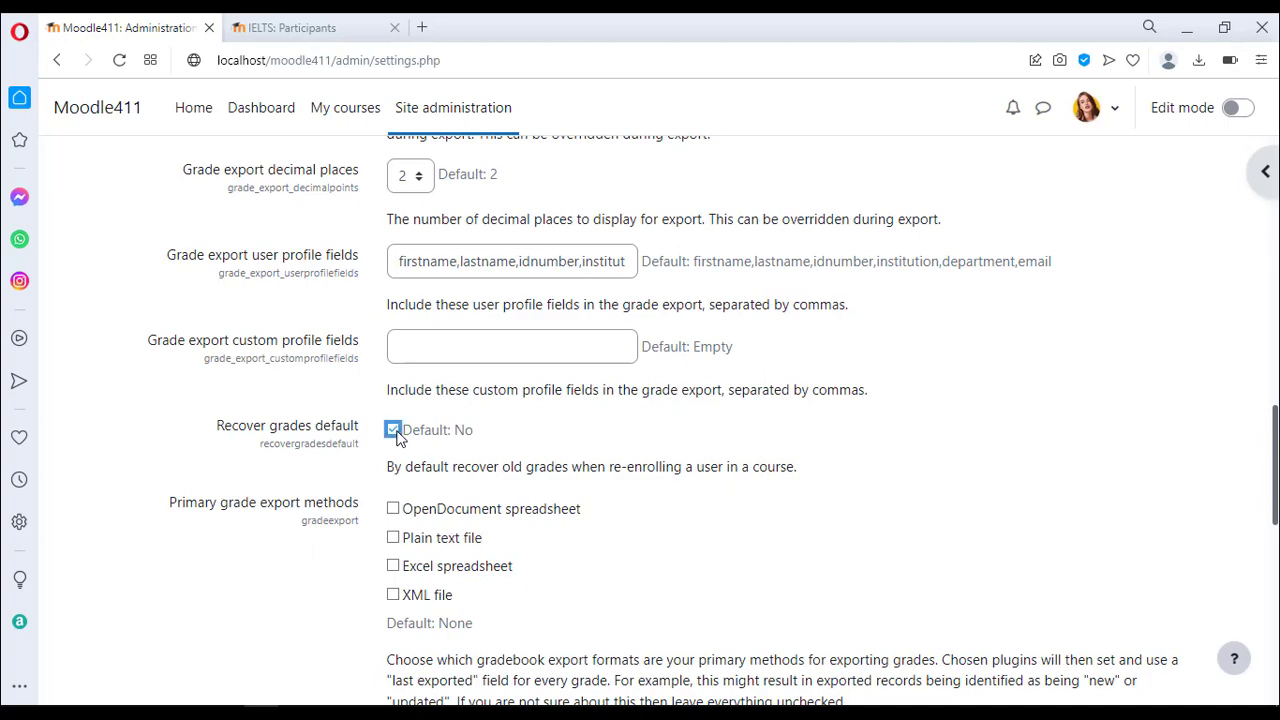
pyautogui.scroll(-8, 482, 537)
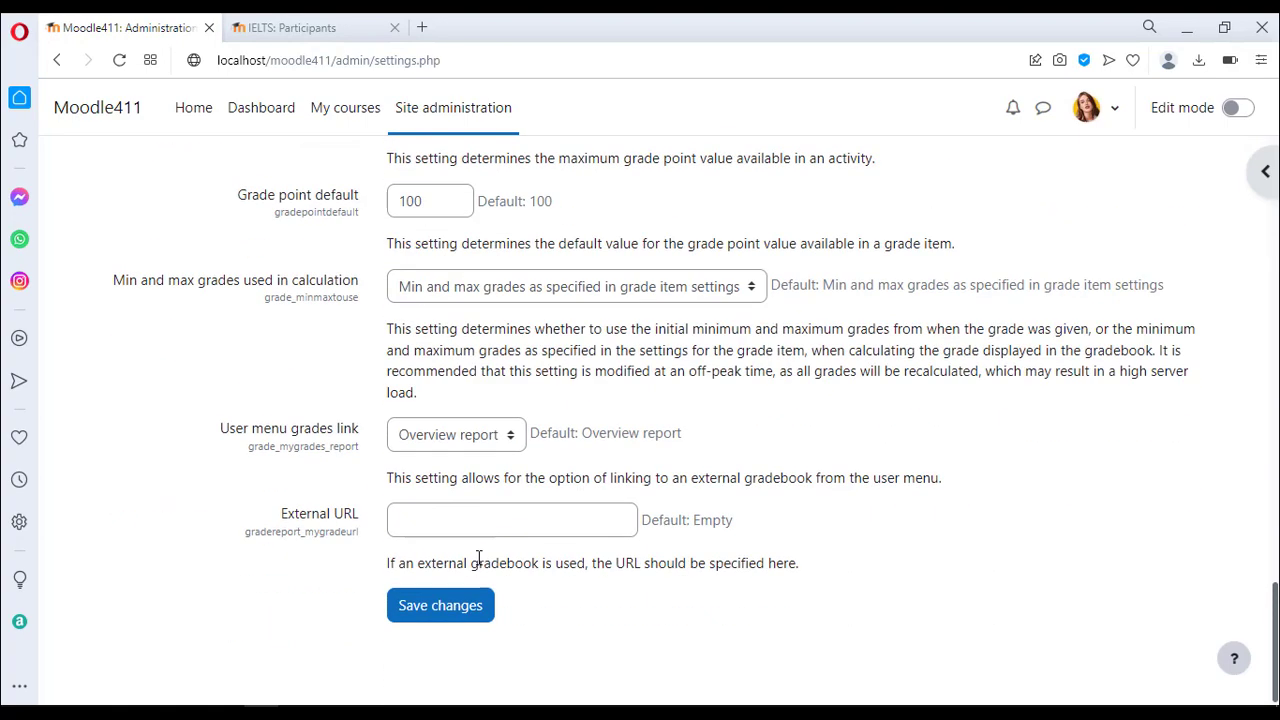
pyautogui.click(440, 605)
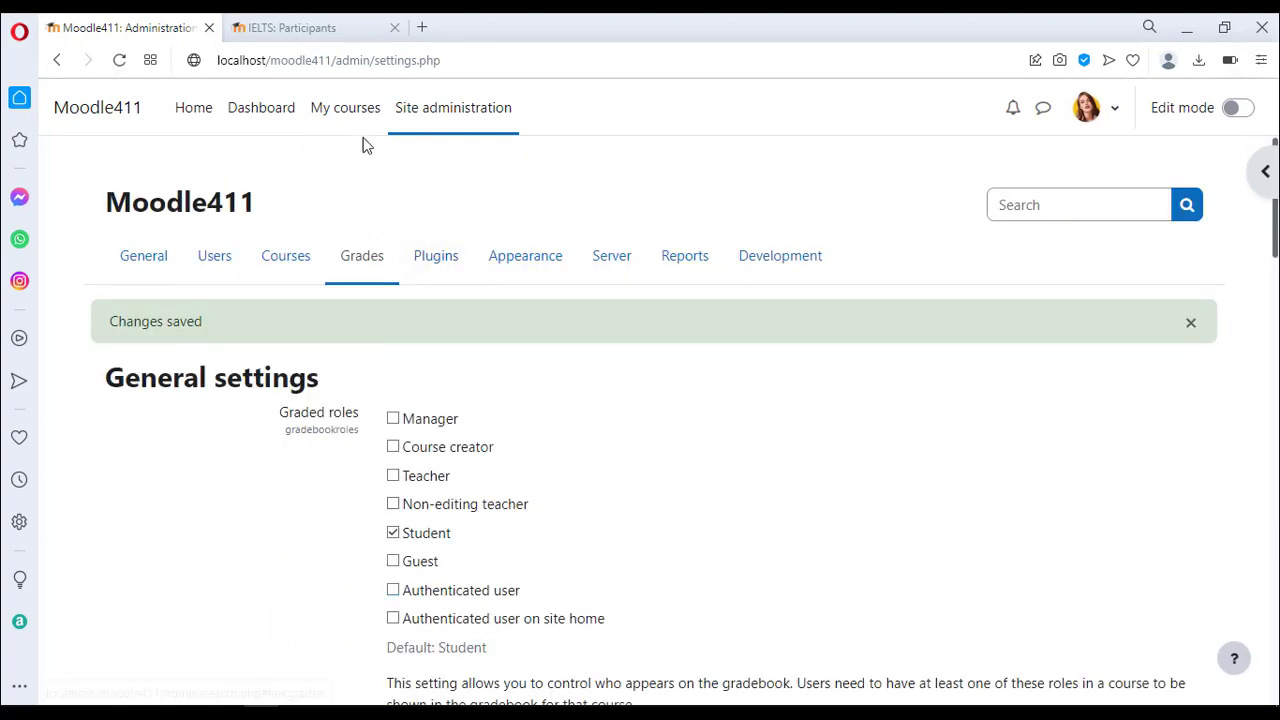
# Reload the IELTS participants page and reopen the full enrolment options to check the Recover user's old grades checkbox.
pyautogui.click(293, 30)
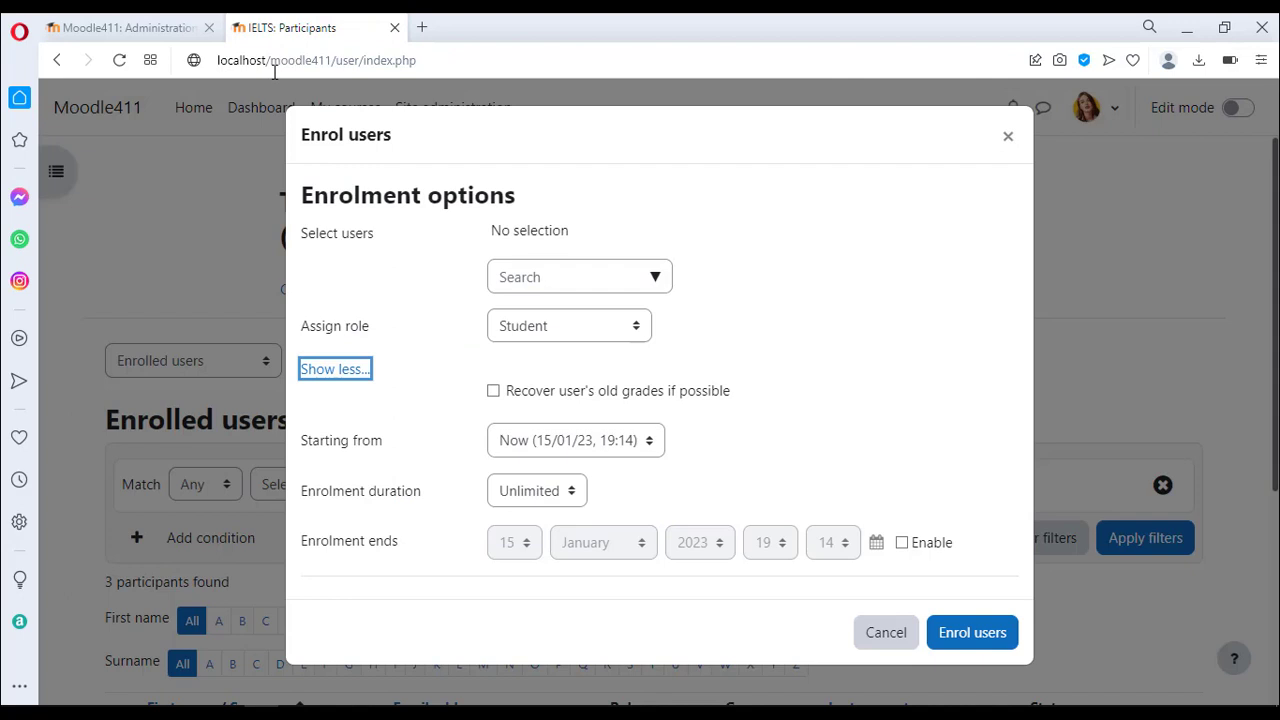
pyautogui.click(118, 61)
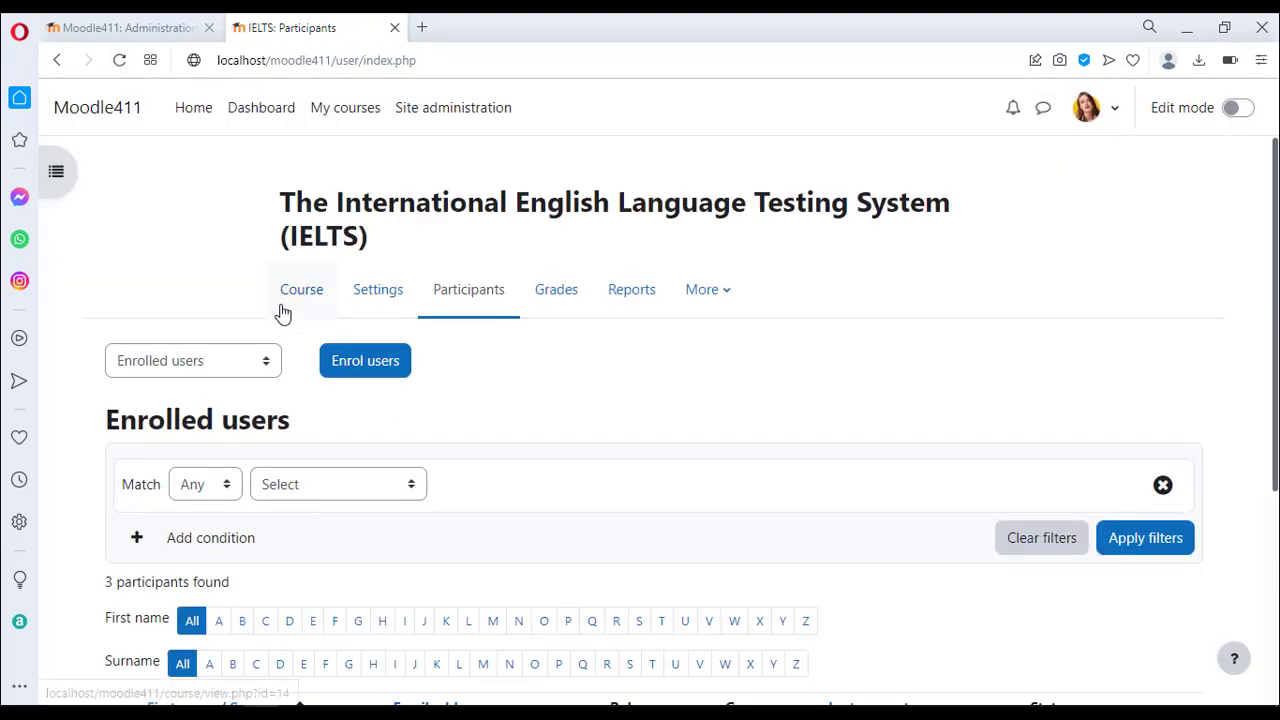
pyautogui.click(345, 364)
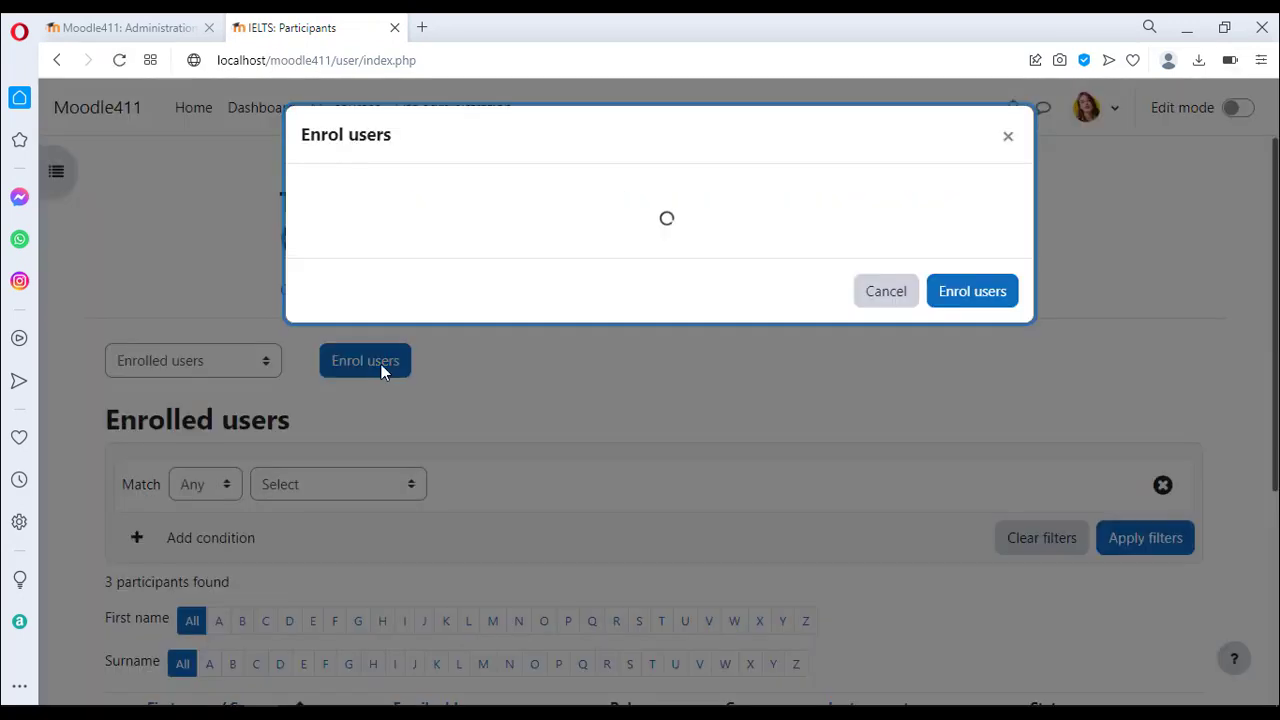
pyautogui.click(349, 375)
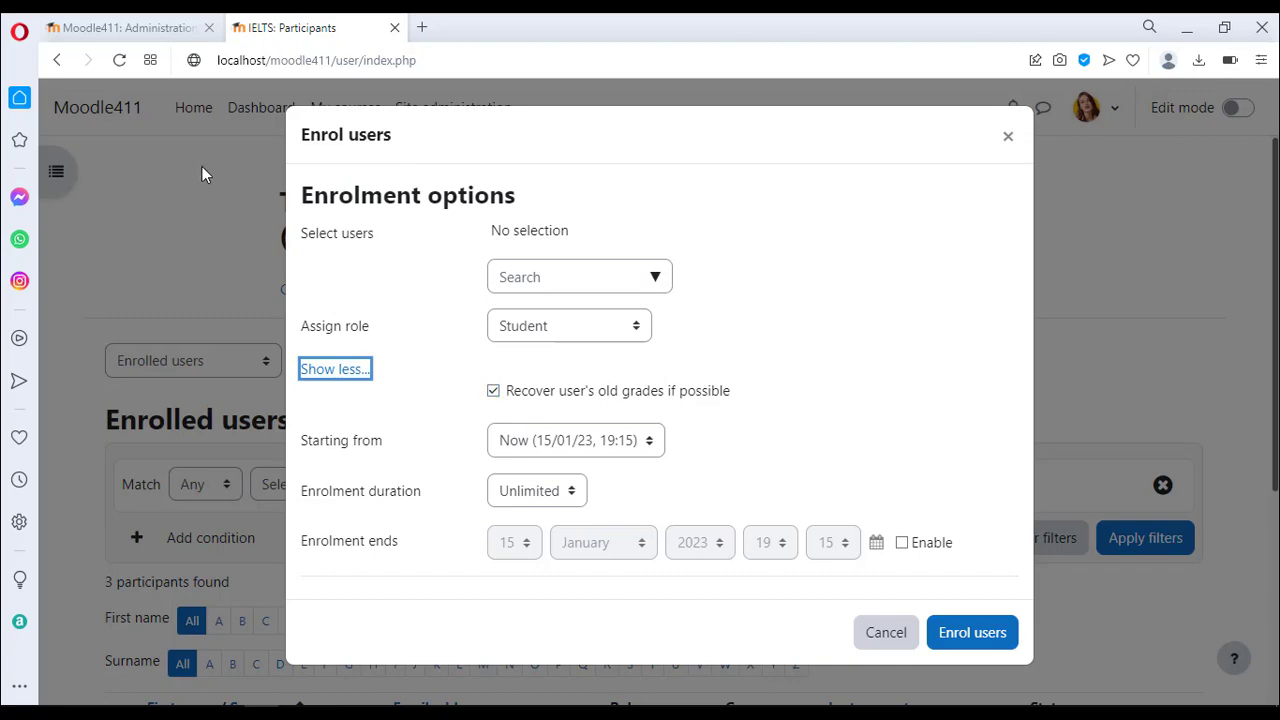
# Return to the general grade settings, clear Recover grades default, and review Primary grade export methods through Show minimum grade.
pyautogui.click(155, 30)
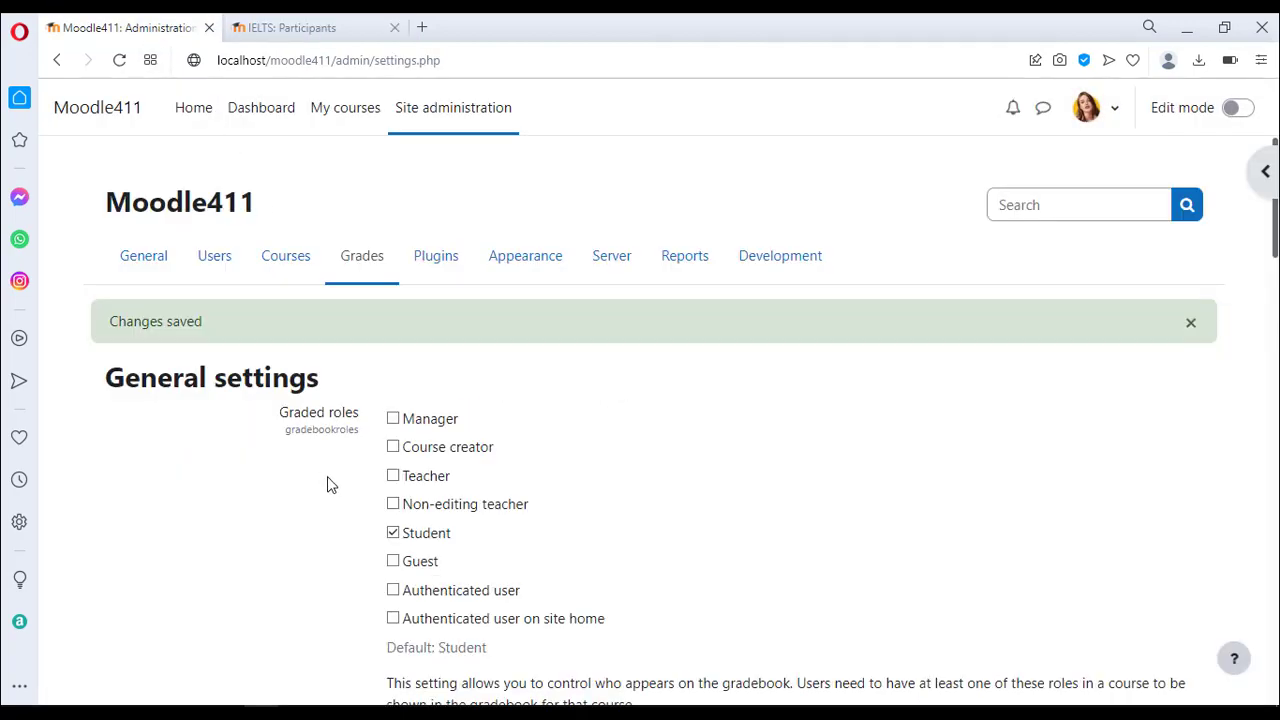
pyautogui.scroll(-1, 327, 476)
pyautogui.scroll(-9, 327, 476)
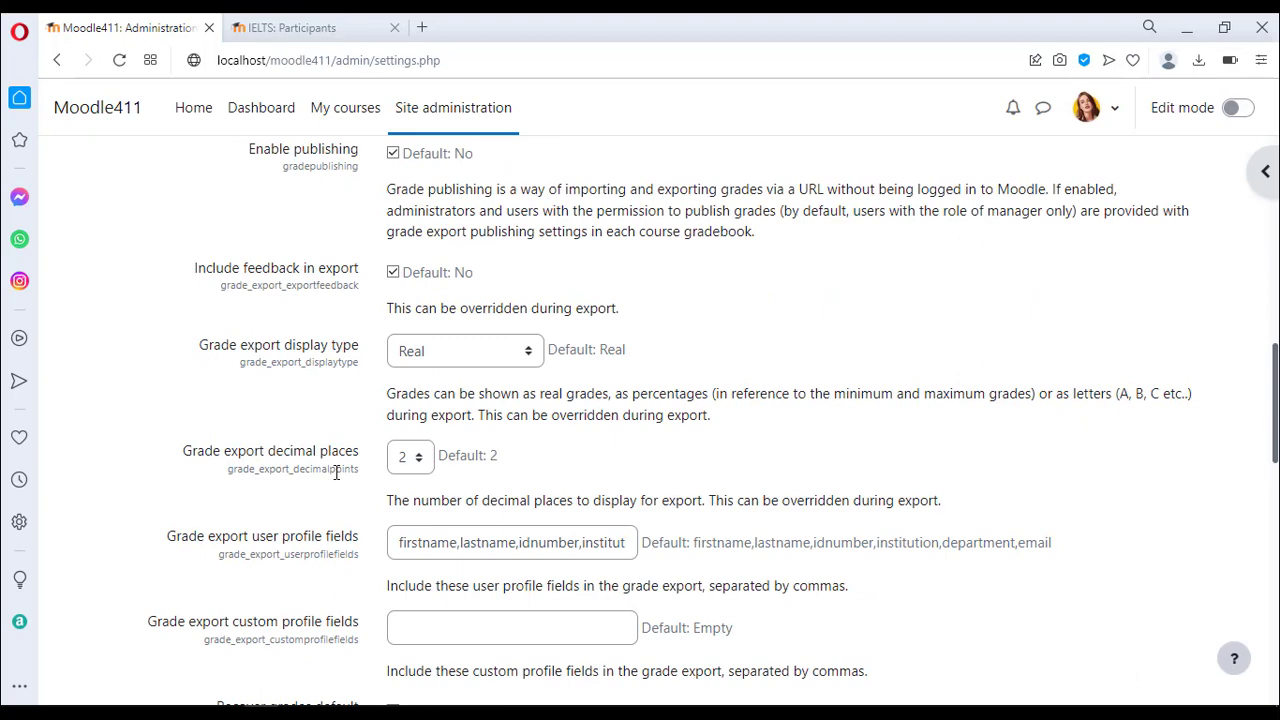
pyautogui.scroll(-4, 336, 472)
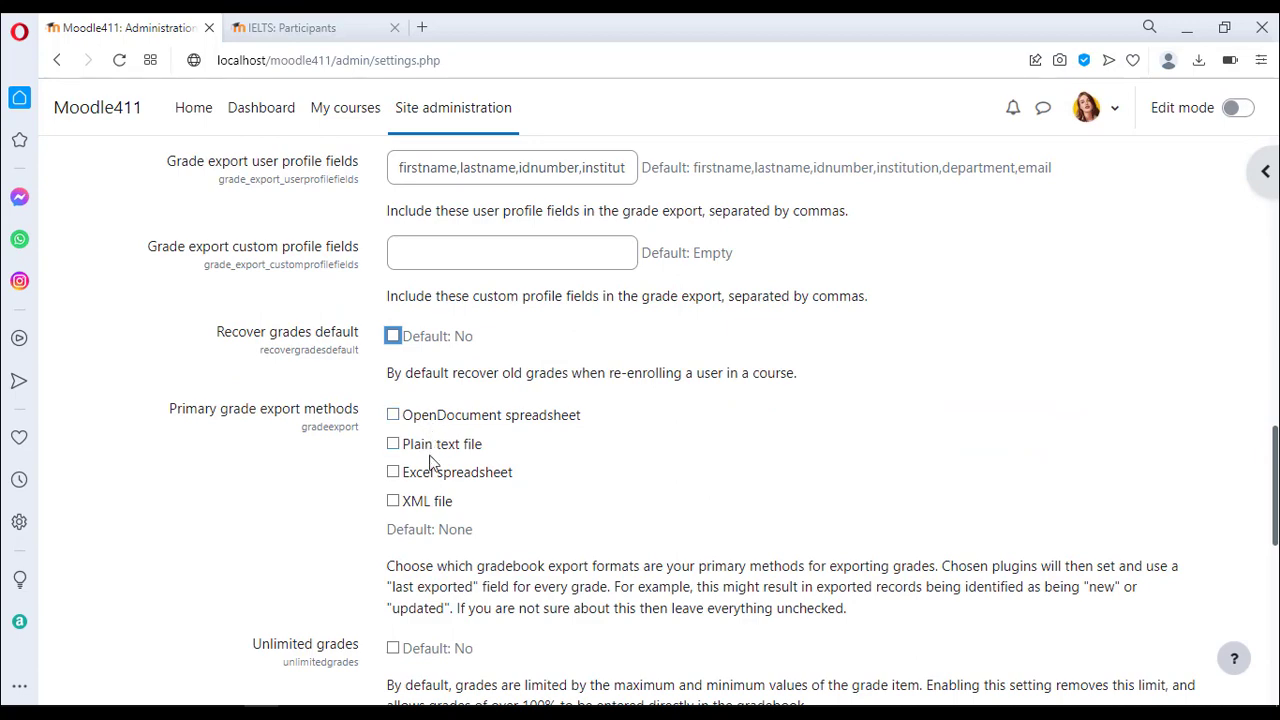
pyautogui.scroll(-3, 444, 456)
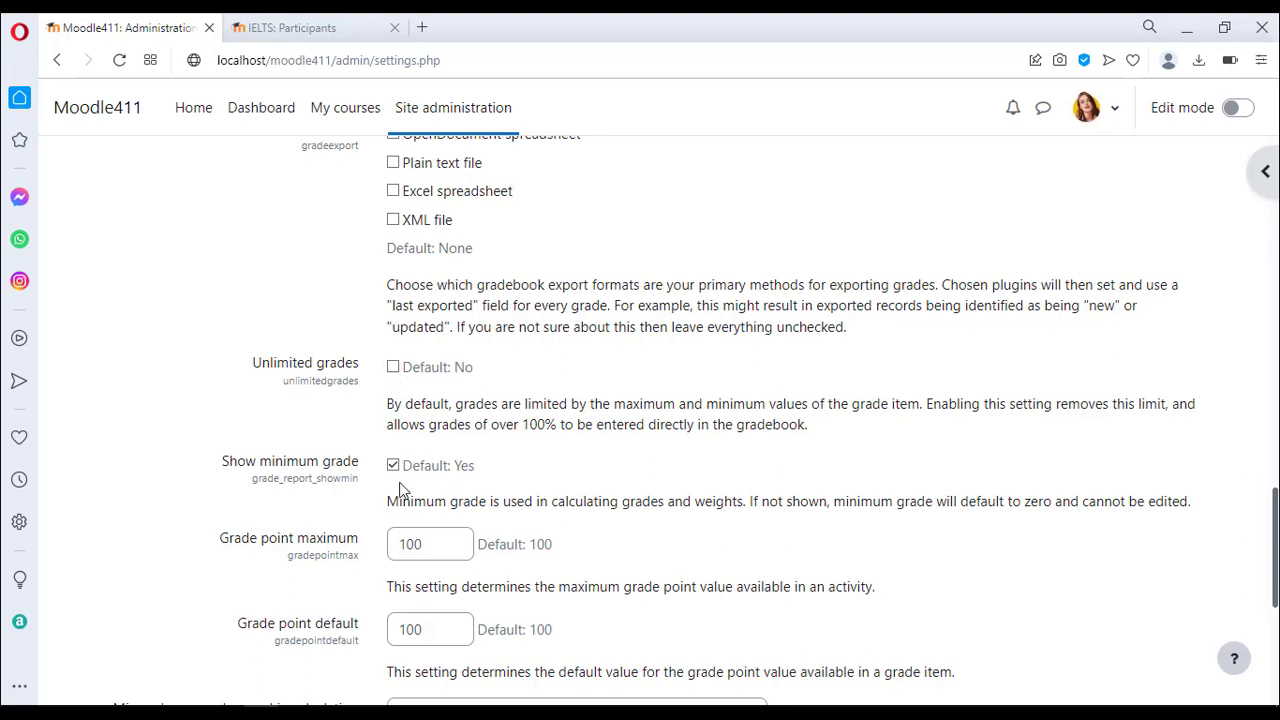
pyautogui.scroll(-1, 400, 486)
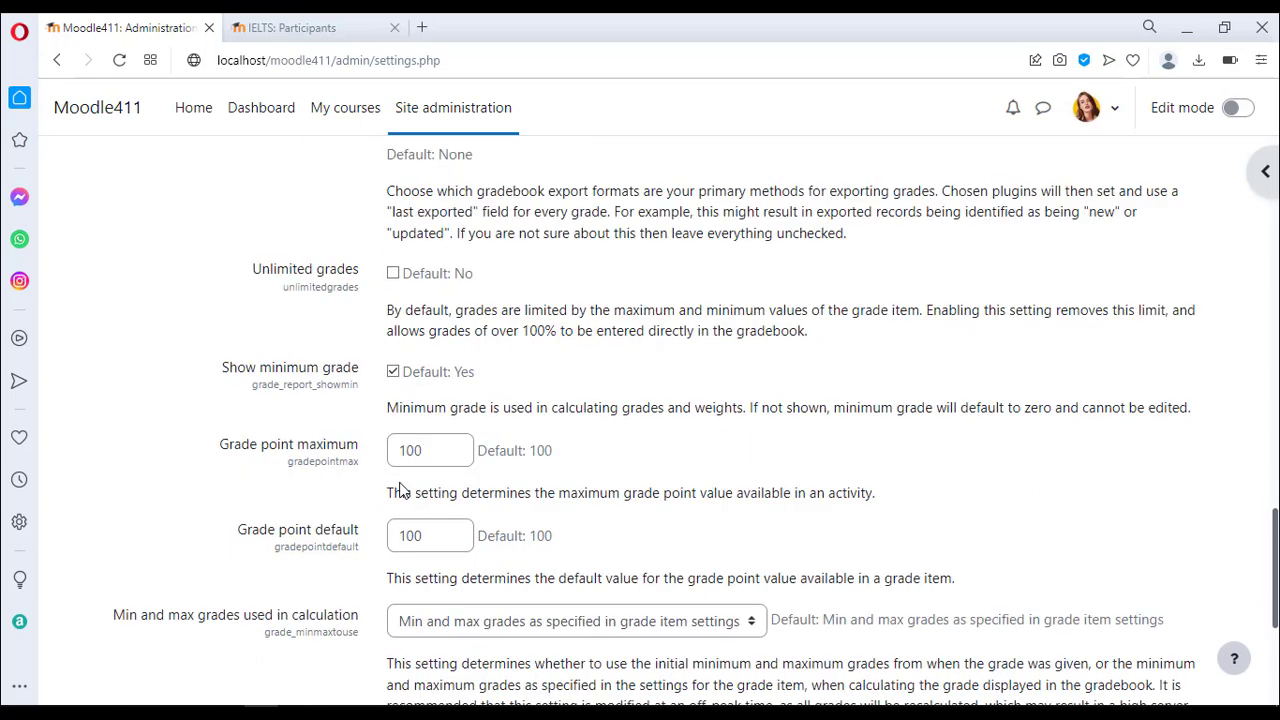
# Set Grade point maximum to 1000 in the general grade settings.
pyautogui.click(393, 372)
pyautogui.moveTo(435, 451); pyautogui.dragTo(403, 451)
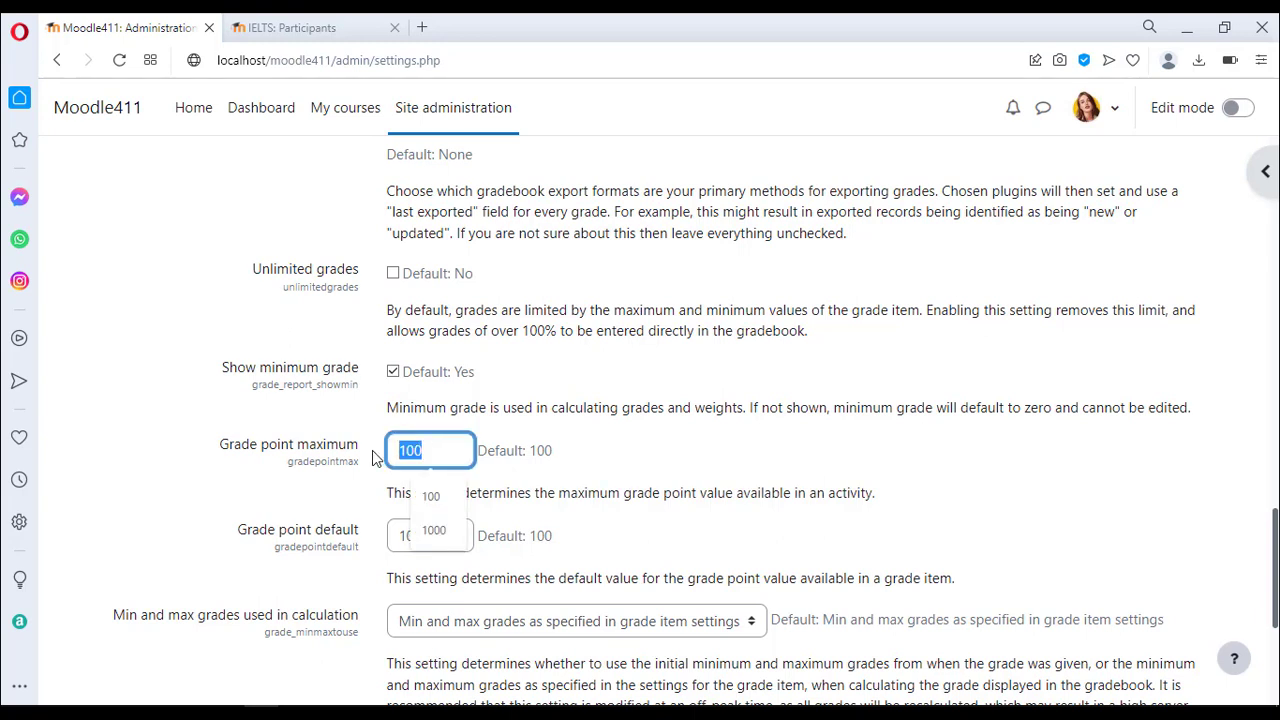
pyautogui.write('000')
pyautogui.press('BackSpace')
pyautogui.press('BackSpace')
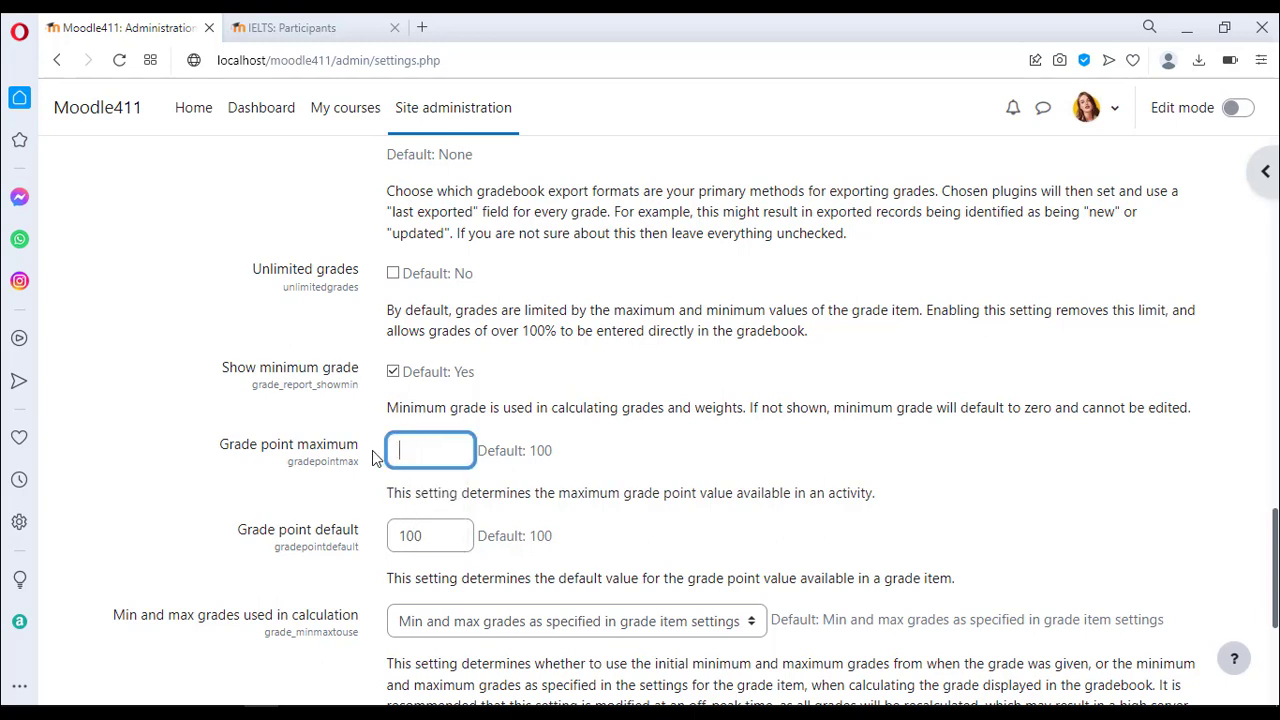
pyautogui.write('0')
pyautogui.write('1000')
# Set Grade point default to 950 and enable Unlimited grades.
pyautogui.moveTo(432, 538); pyautogui.dragTo(397, 545)
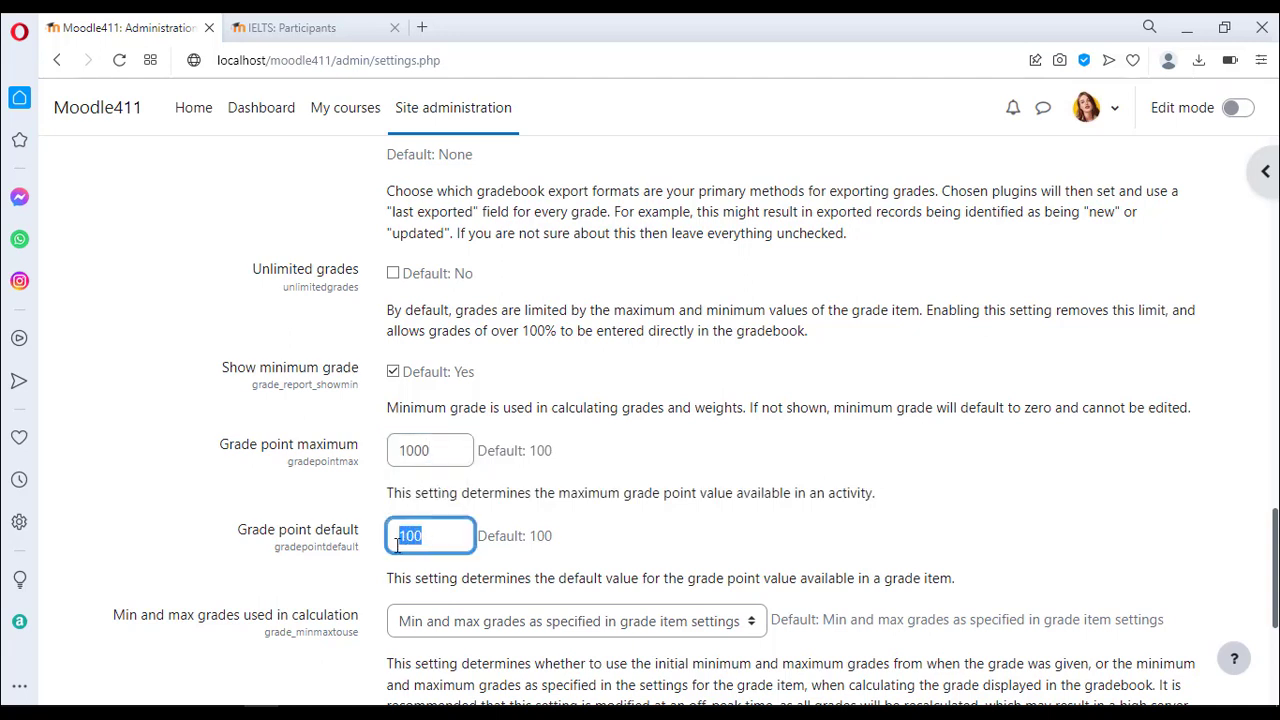
pyautogui.click(430, 536)
pyautogui.press('BackSpace')
pyautogui.press('BackSpace')
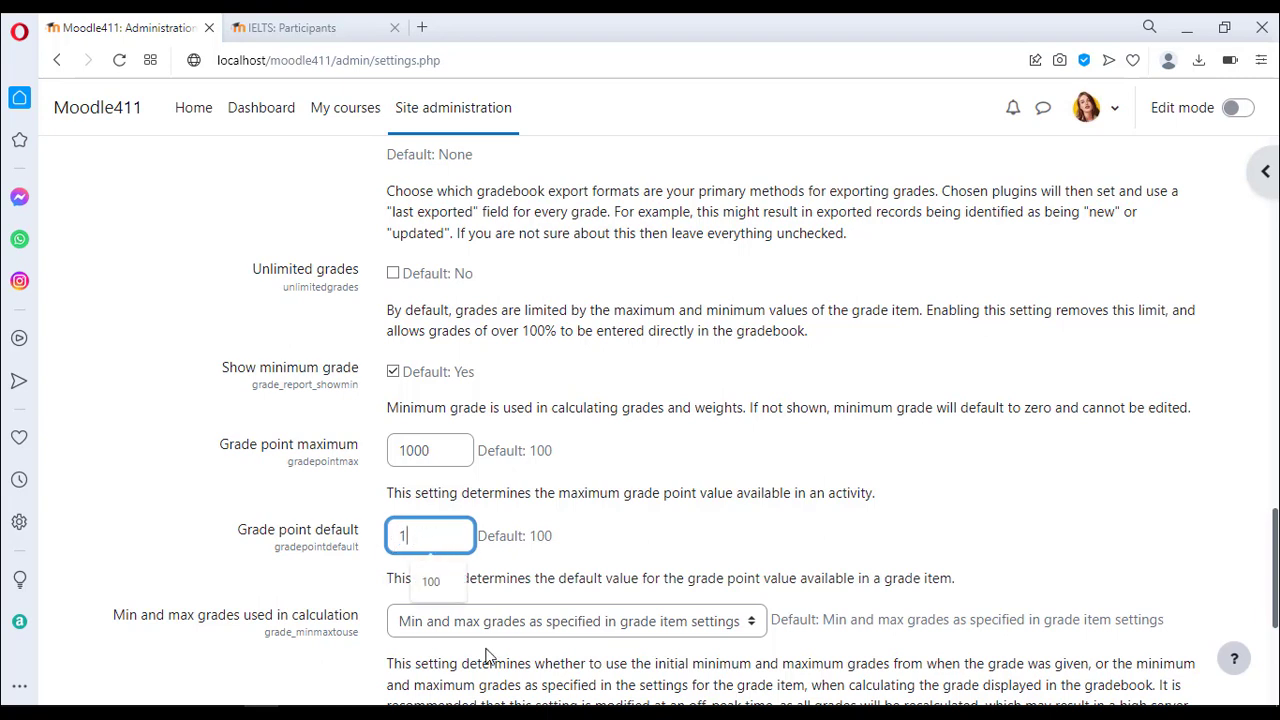
pyautogui.press('BackSpace')
pyautogui.write('950')
pyautogui.scroll(-1, 487, 655)
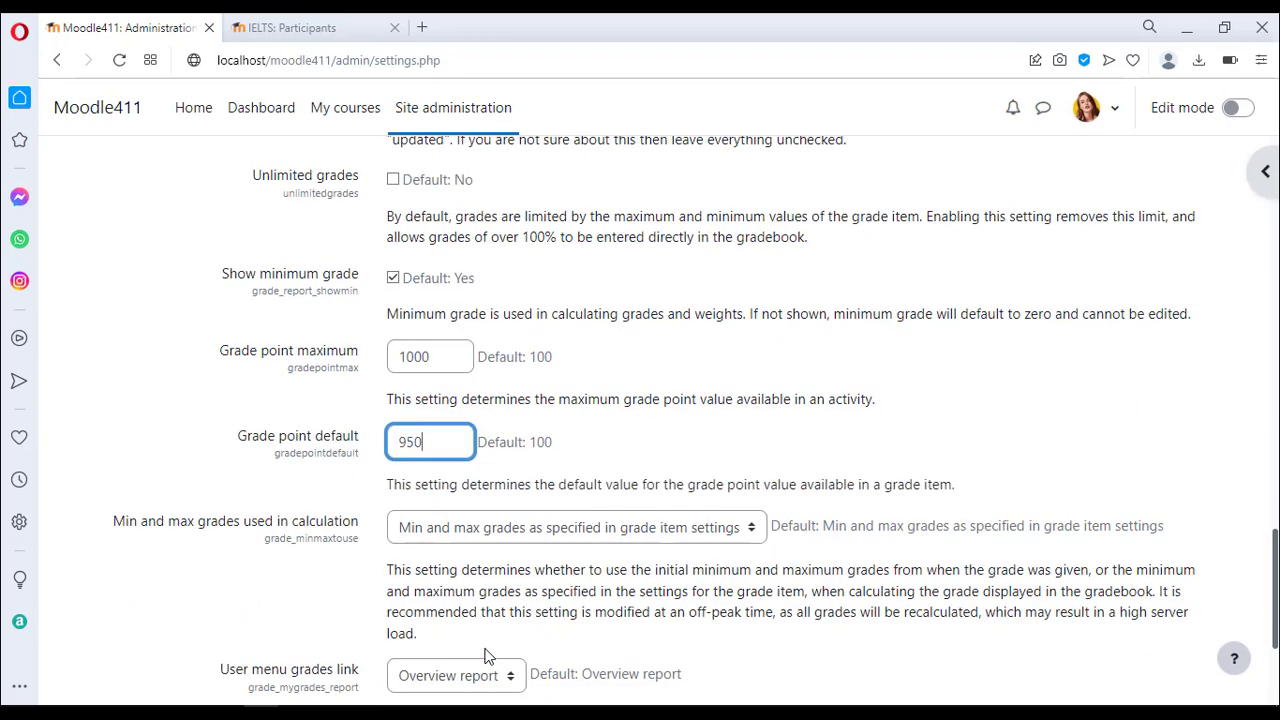
pyautogui.click(393, 181)
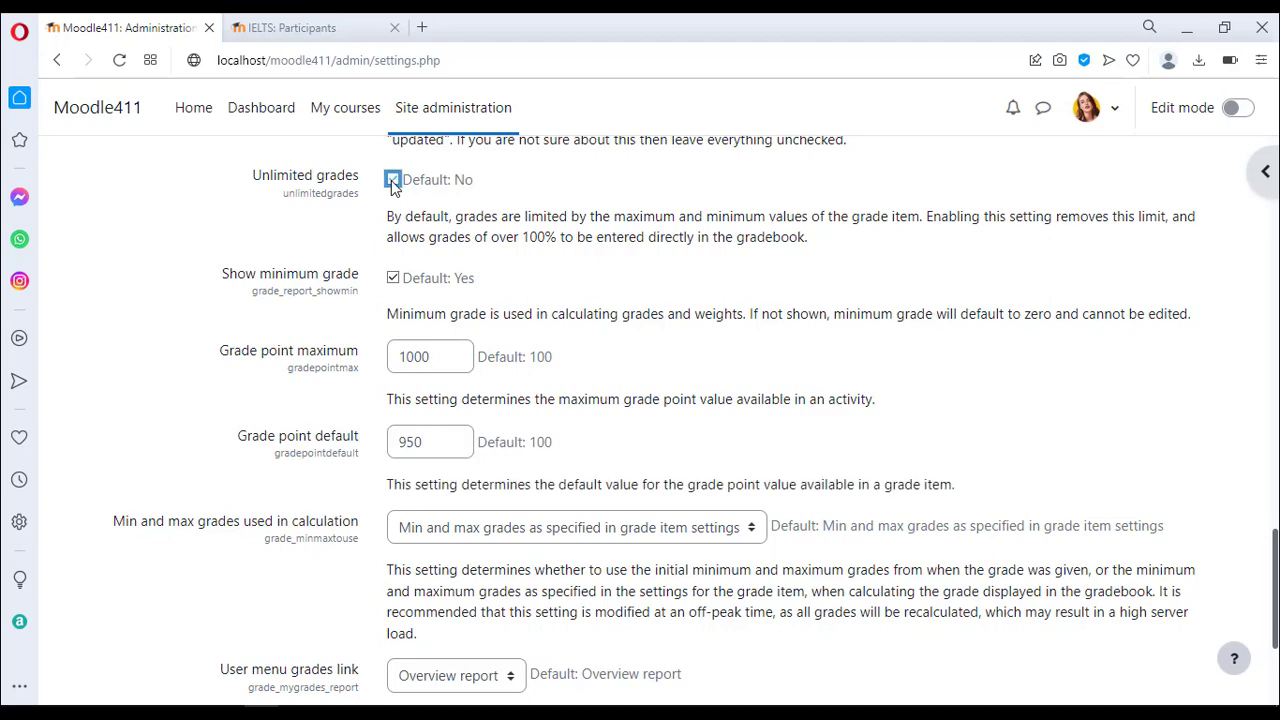
# Examine the choices for Min and max grades used in calculation and User menu grades link, and the External URL field.
pyautogui.scroll(-1, 502, 405)
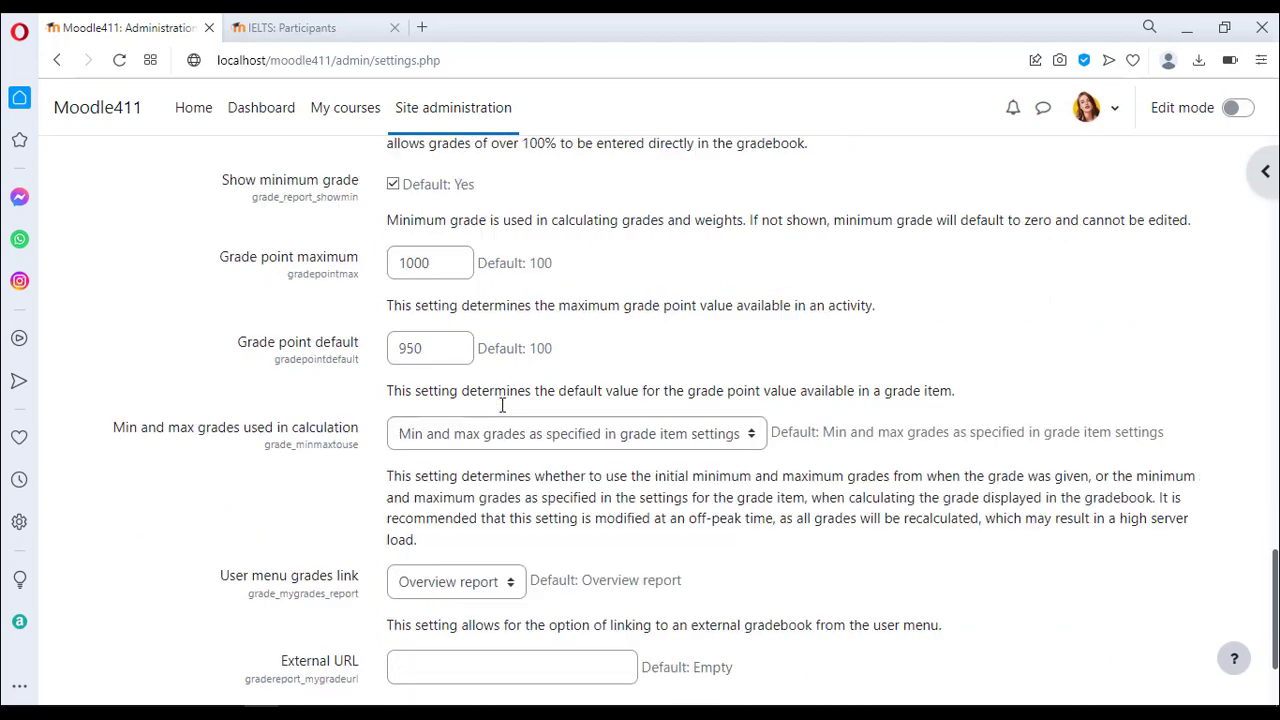
pyautogui.scroll(-1, 502, 405)
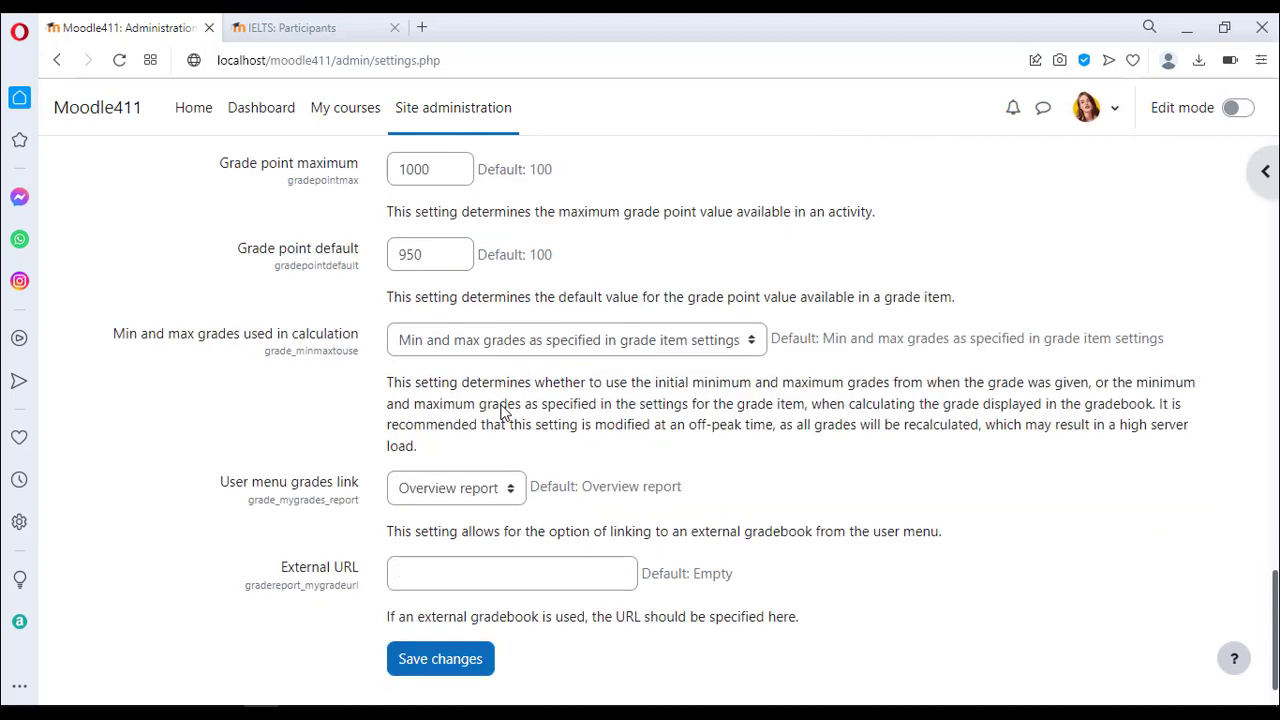
pyautogui.click(428, 340)
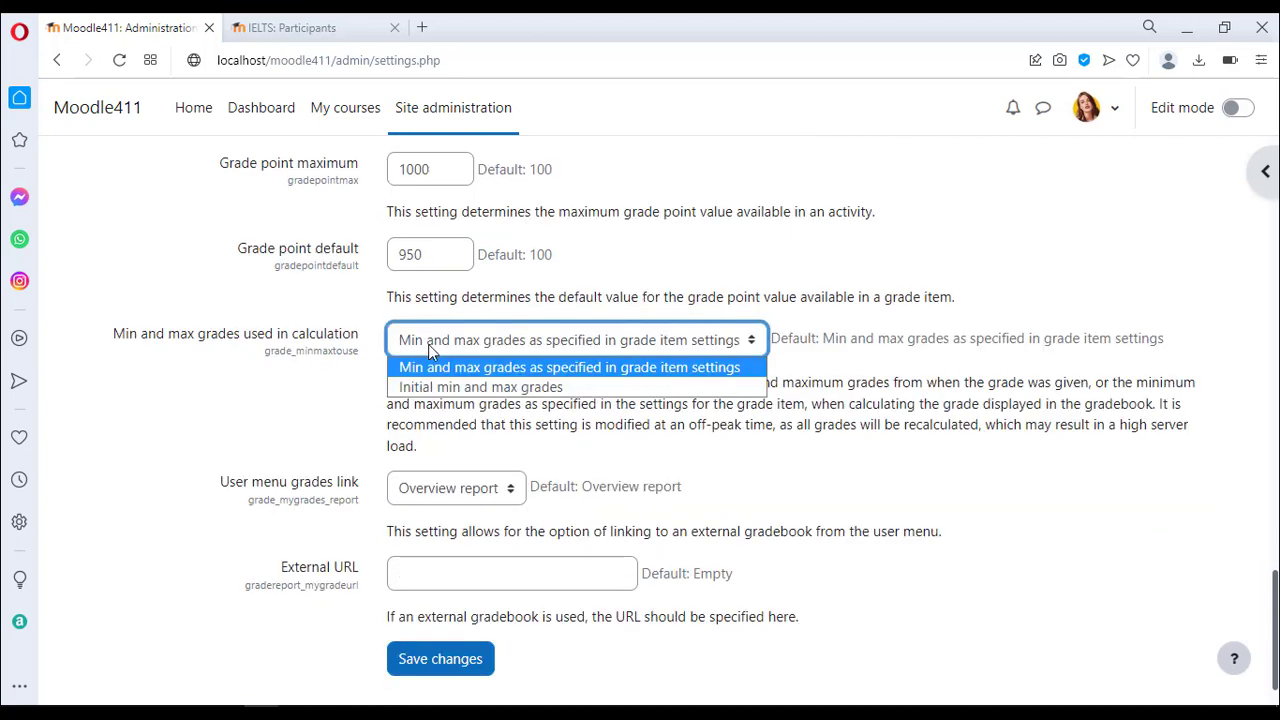
pyautogui.click(361, 416)
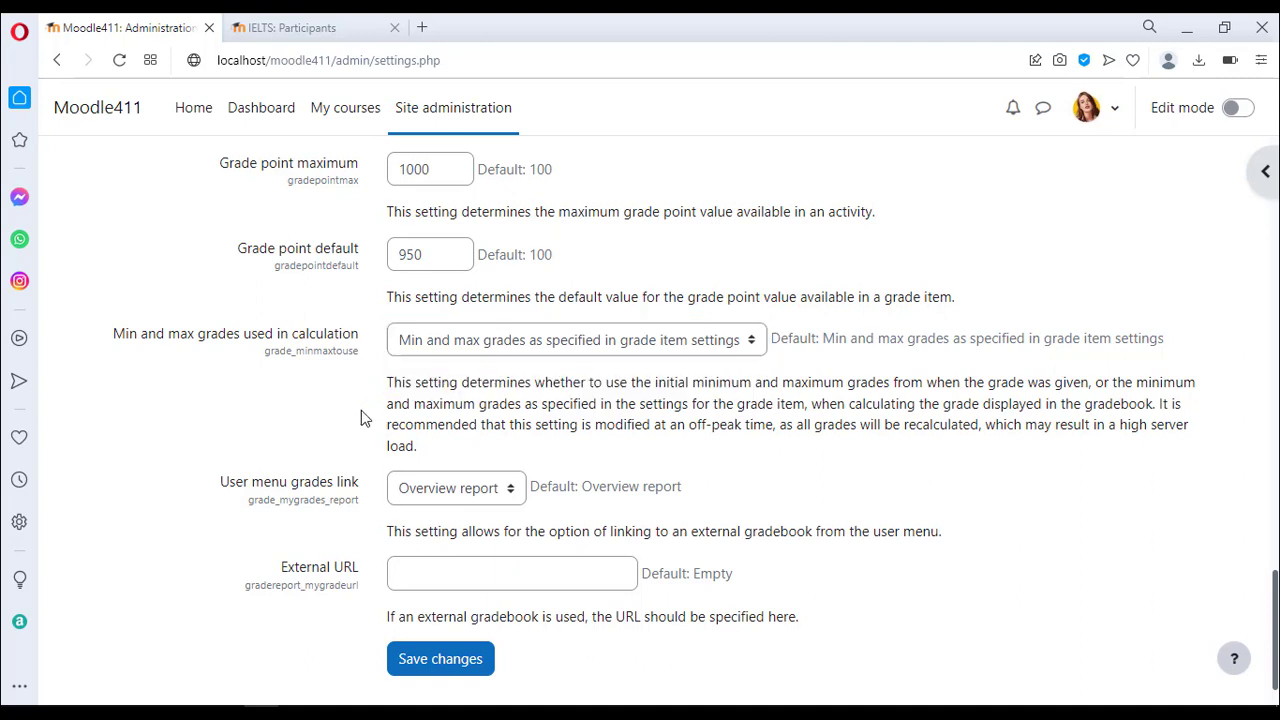
pyautogui.click(427, 496)
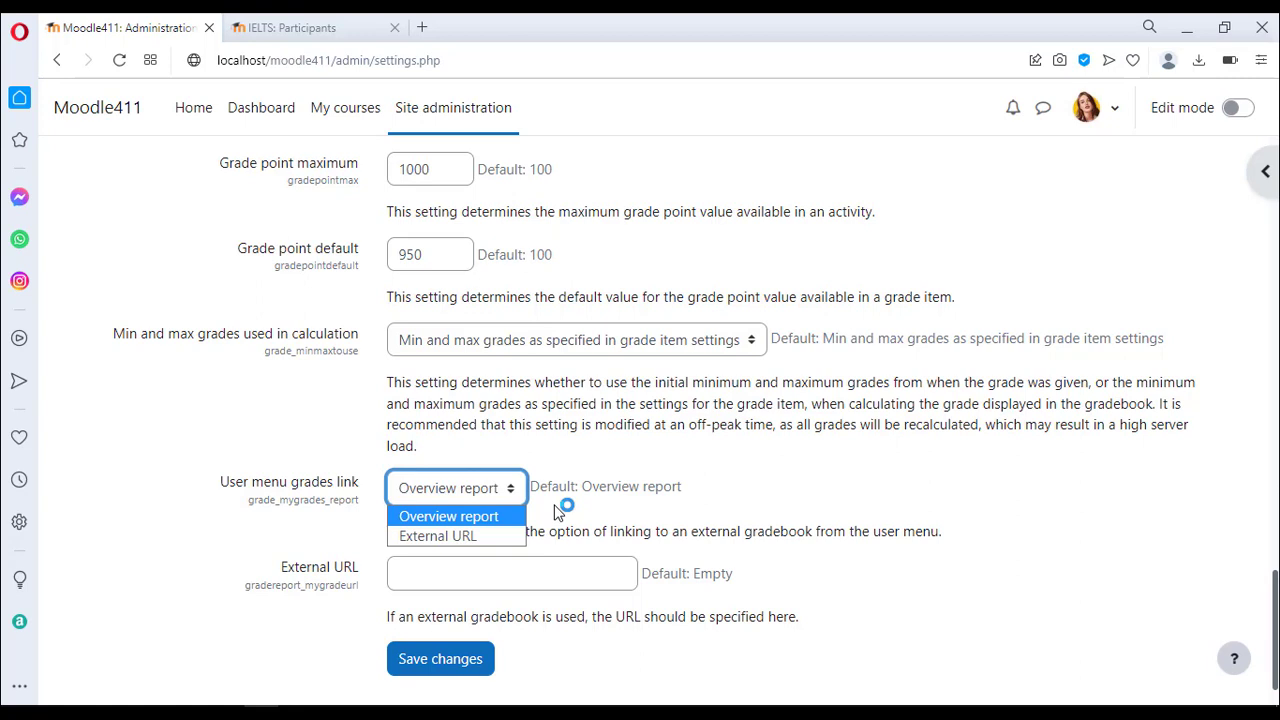
pyautogui.click(558, 512)
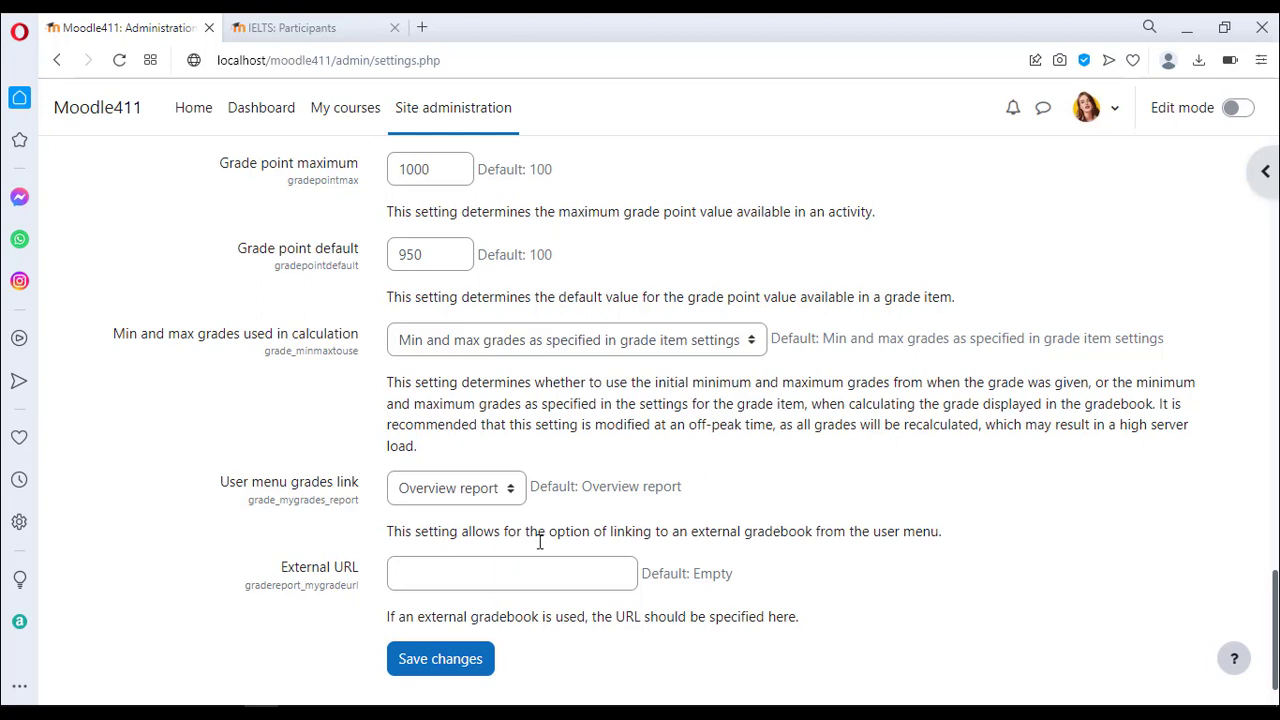
pyautogui.click(406, 575)
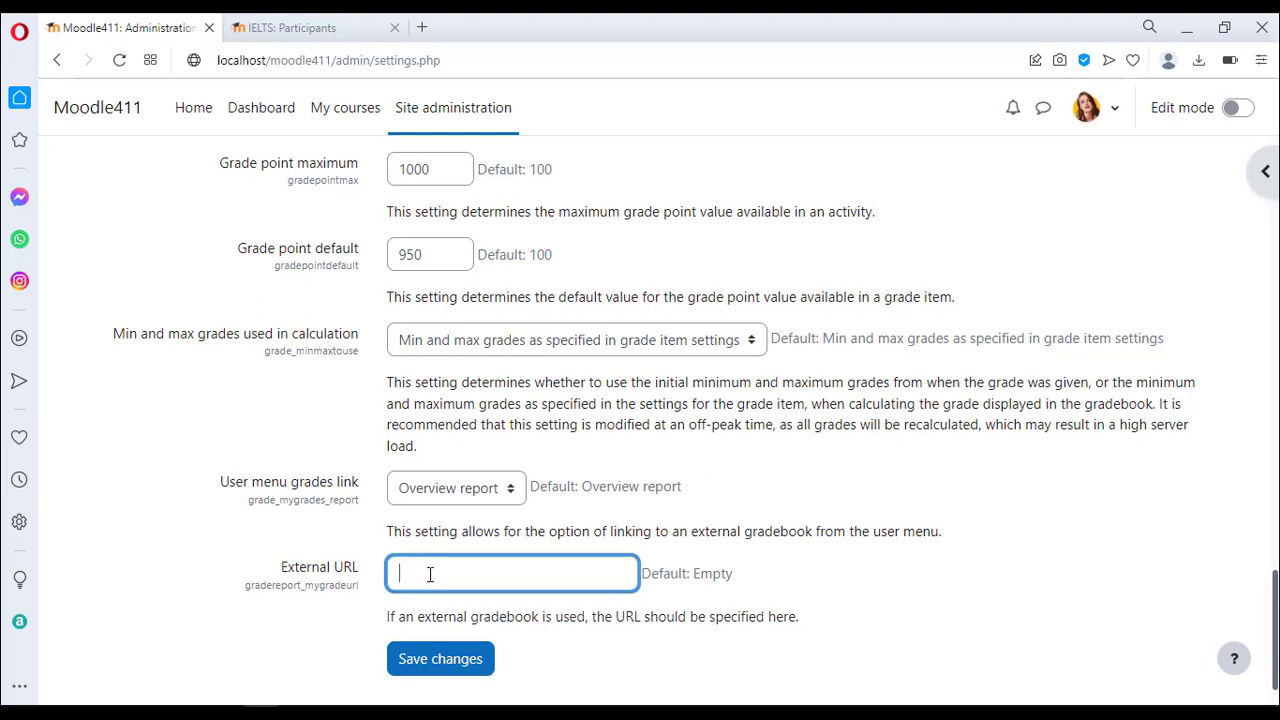
pyautogui.click(842, 615)
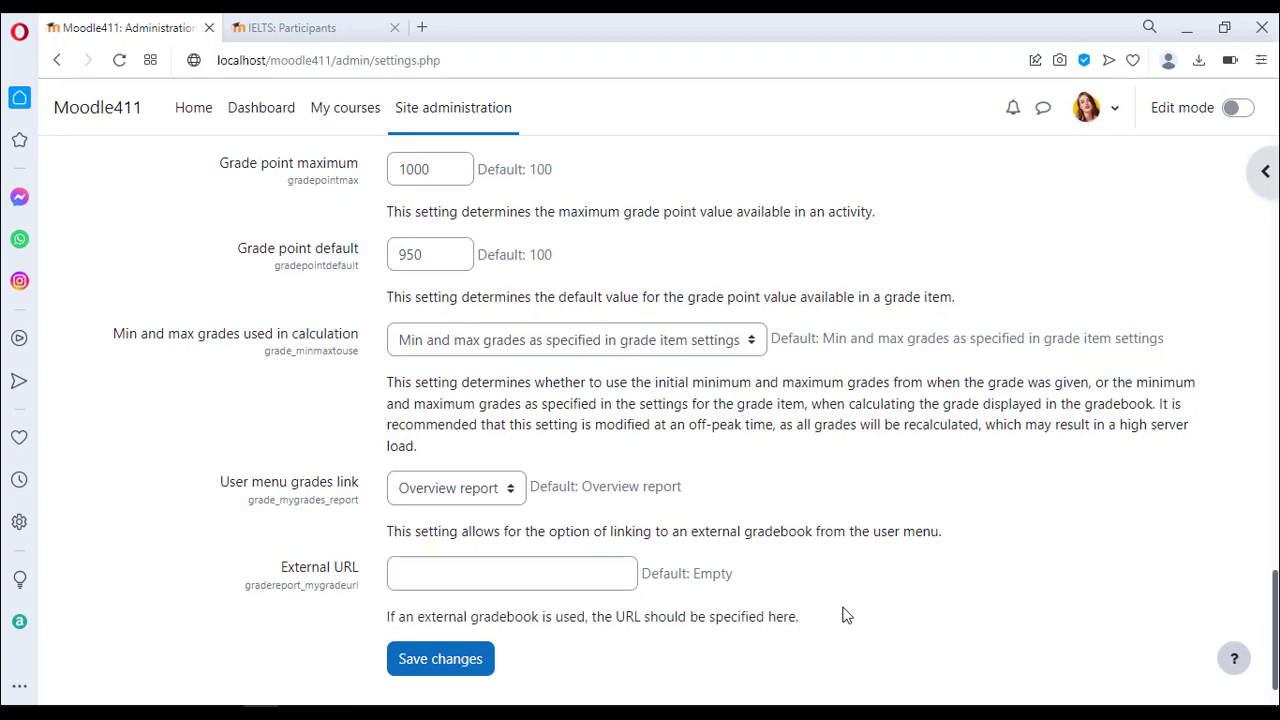
# Leave the general grade settings without saving and open the site-wide Scales page to review the standard scales.
pyautogui.scroll(20, 842, 615)
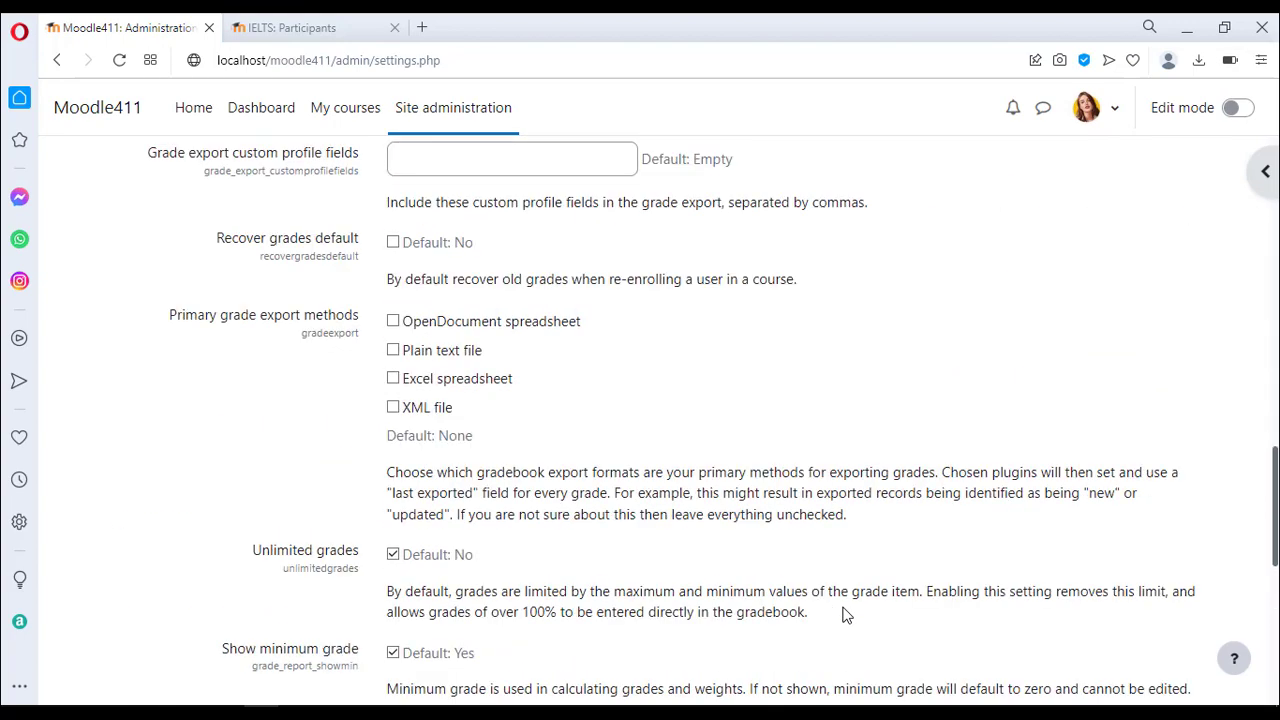
pyautogui.scroll(4, 842, 615)
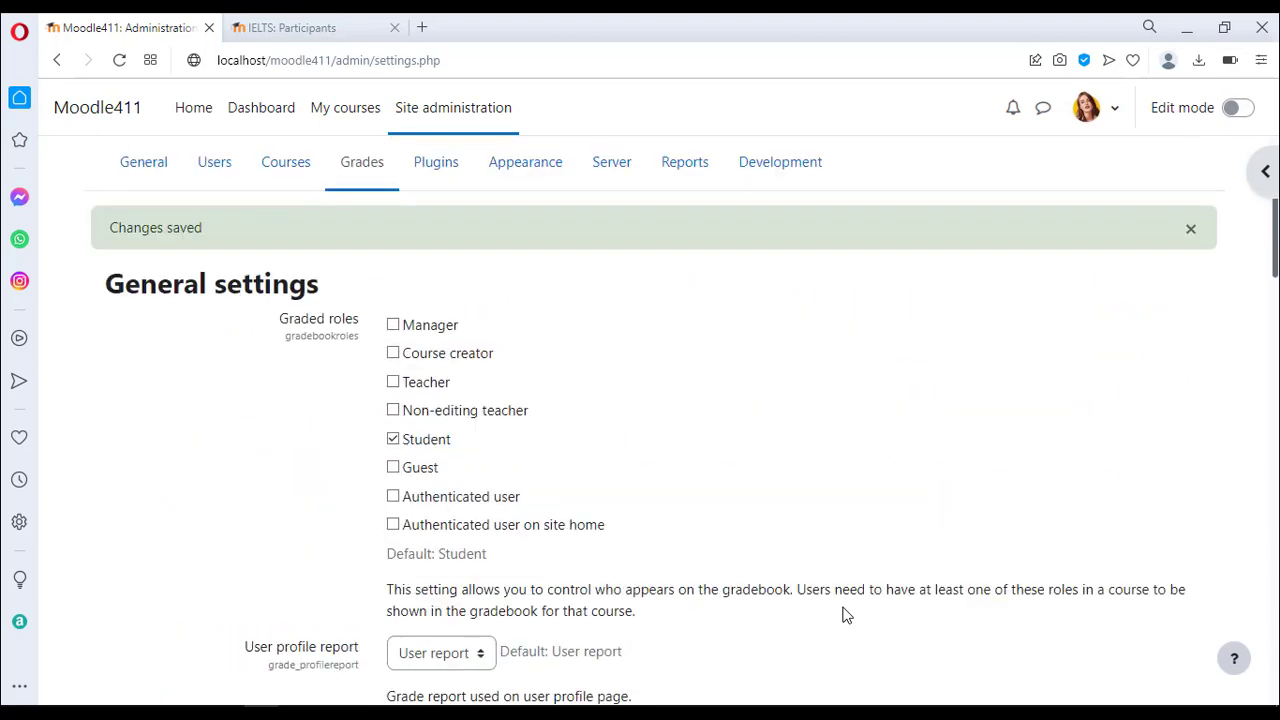
pyautogui.click(364, 268)
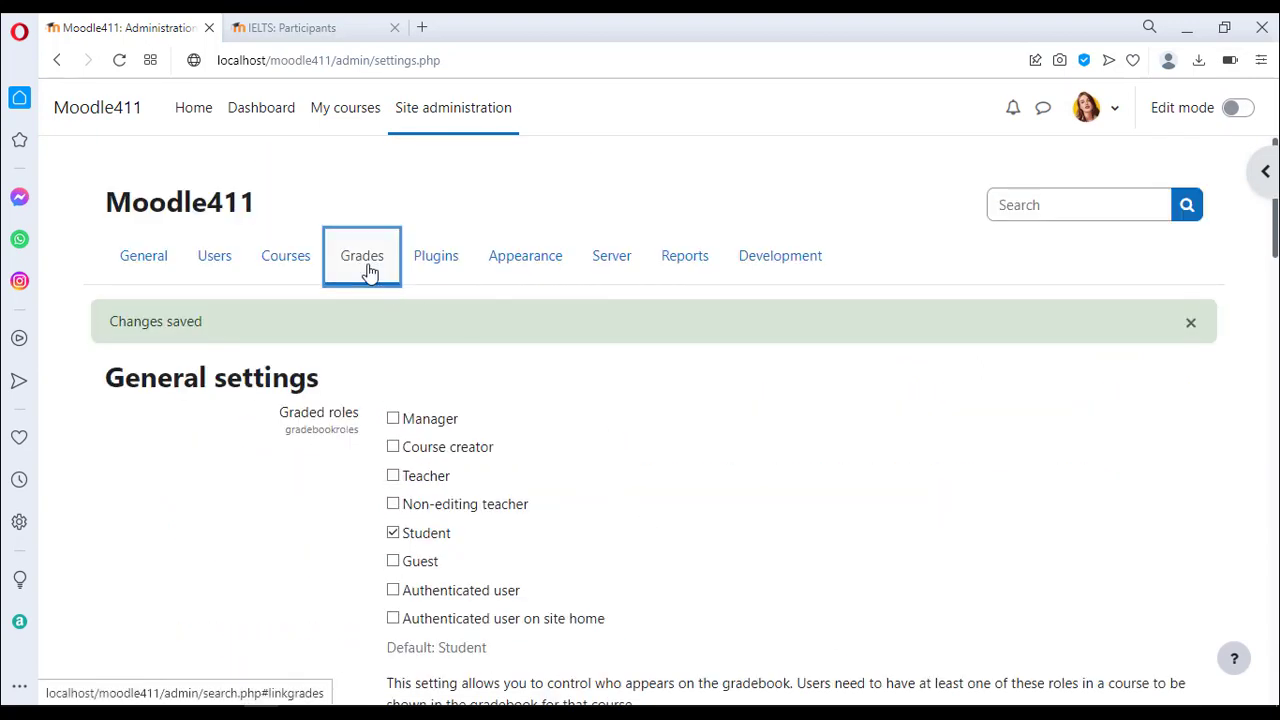
pyautogui.click(418, 398)
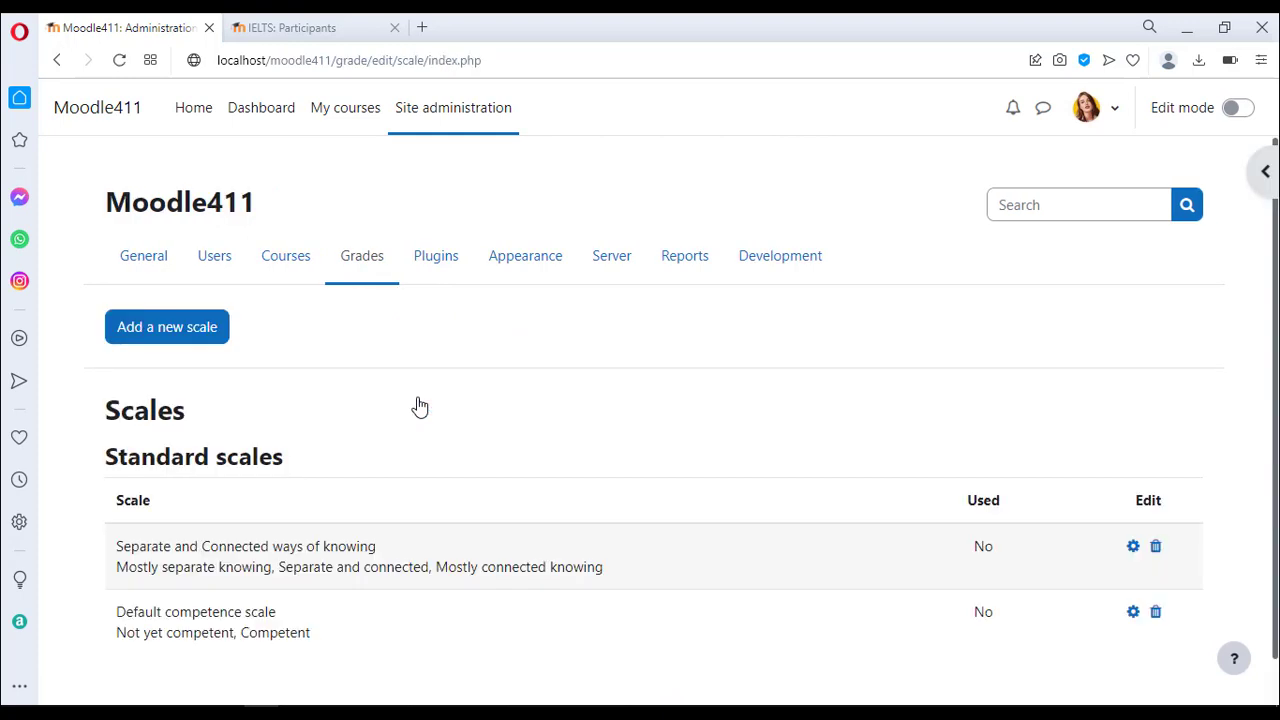
pyautogui.scroll(-1, 418, 405)
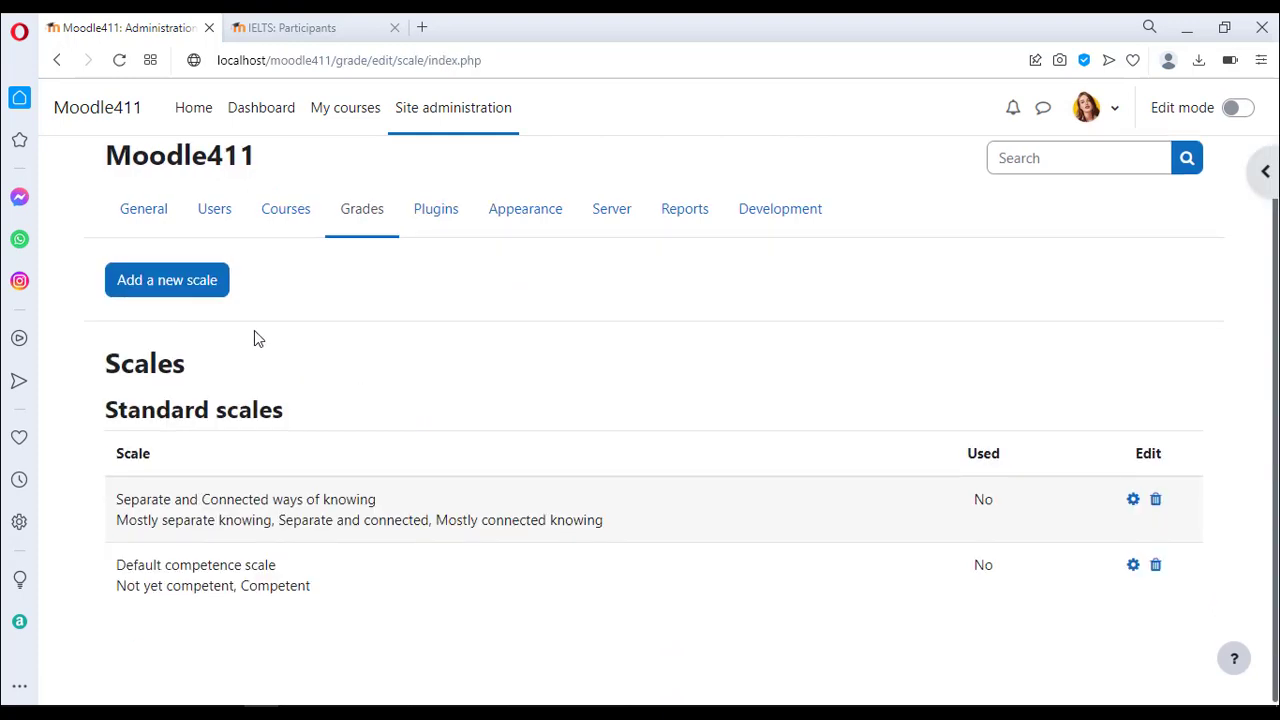
# Start a new standard scale named In-bound scale with the items Poor, Not bad, Average, Above average, Good, Very good, Competent, Excellent, Intelligent, Outstanding.
pyautogui.click(185, 288)
pyautogui.click(417, 440)
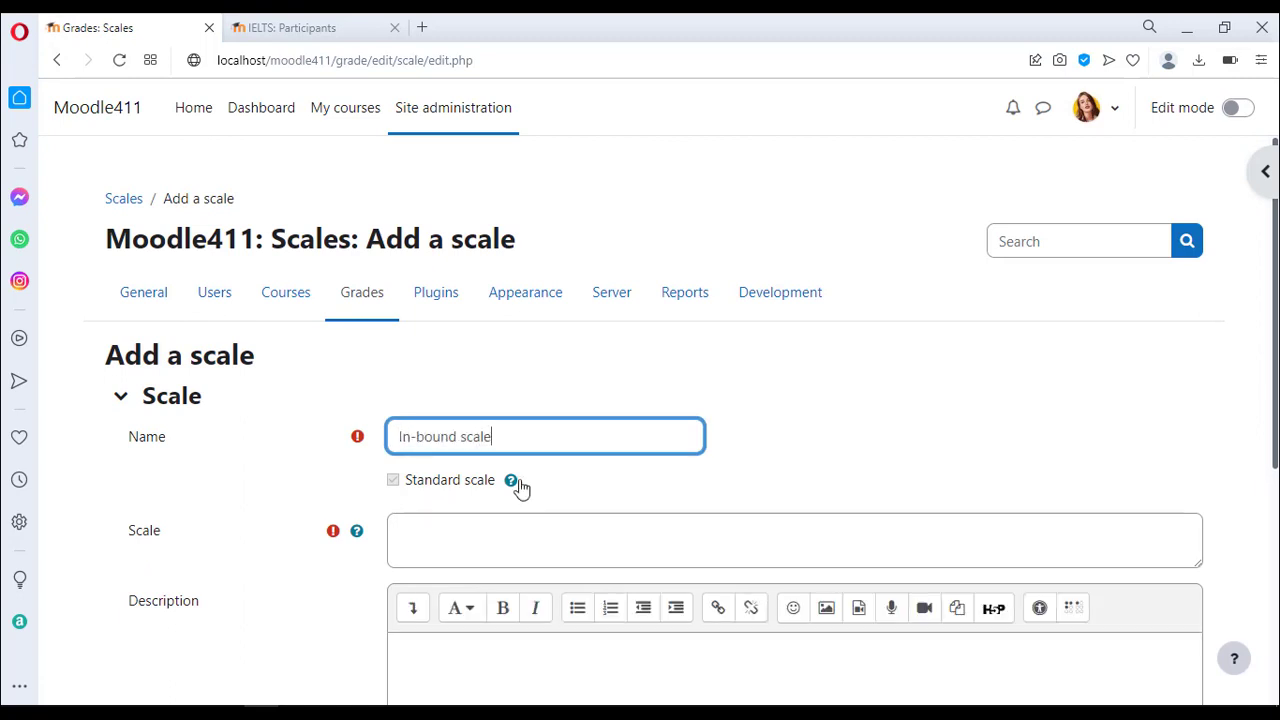
pyautogui.click(415, 551)
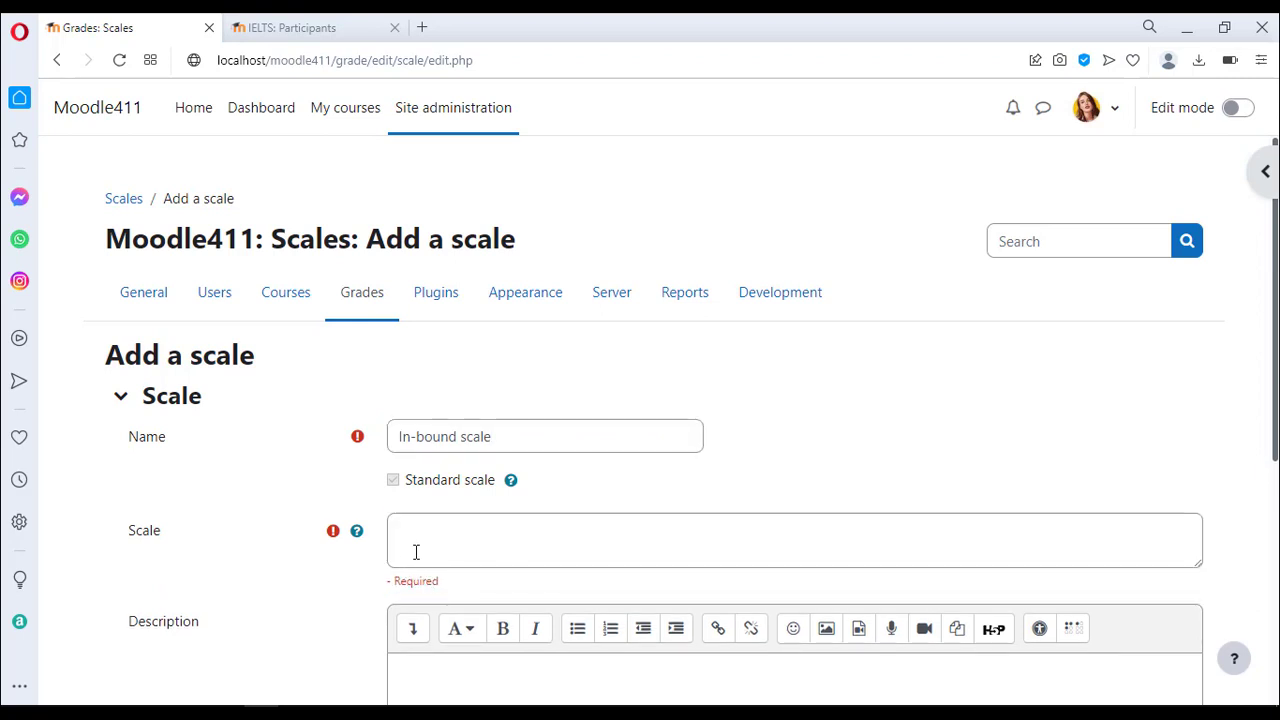
pyautogui.write('Poor, Not bad, Average, Above average, Good, Very good, Competent, Excellent, Intelligent, Outstanding')
pyautogui.scroll(-1, 350, 612)
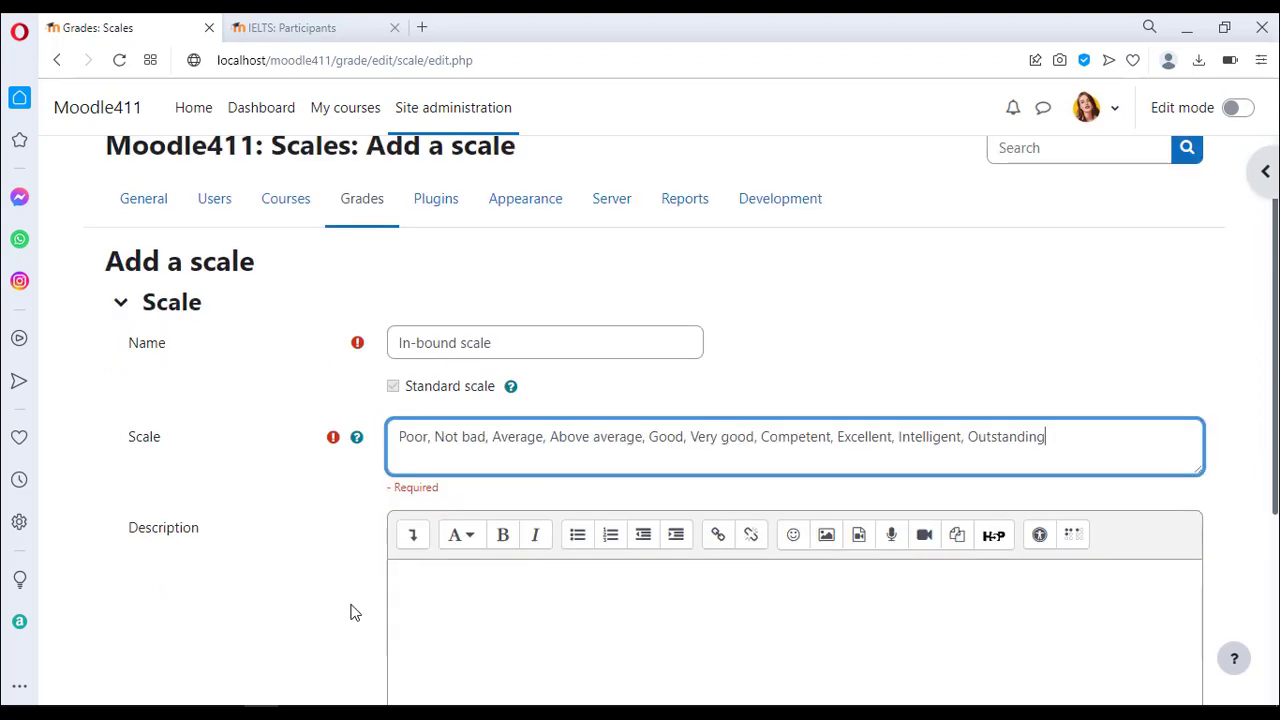
pyautogui.scroll(-1, 351, 609)
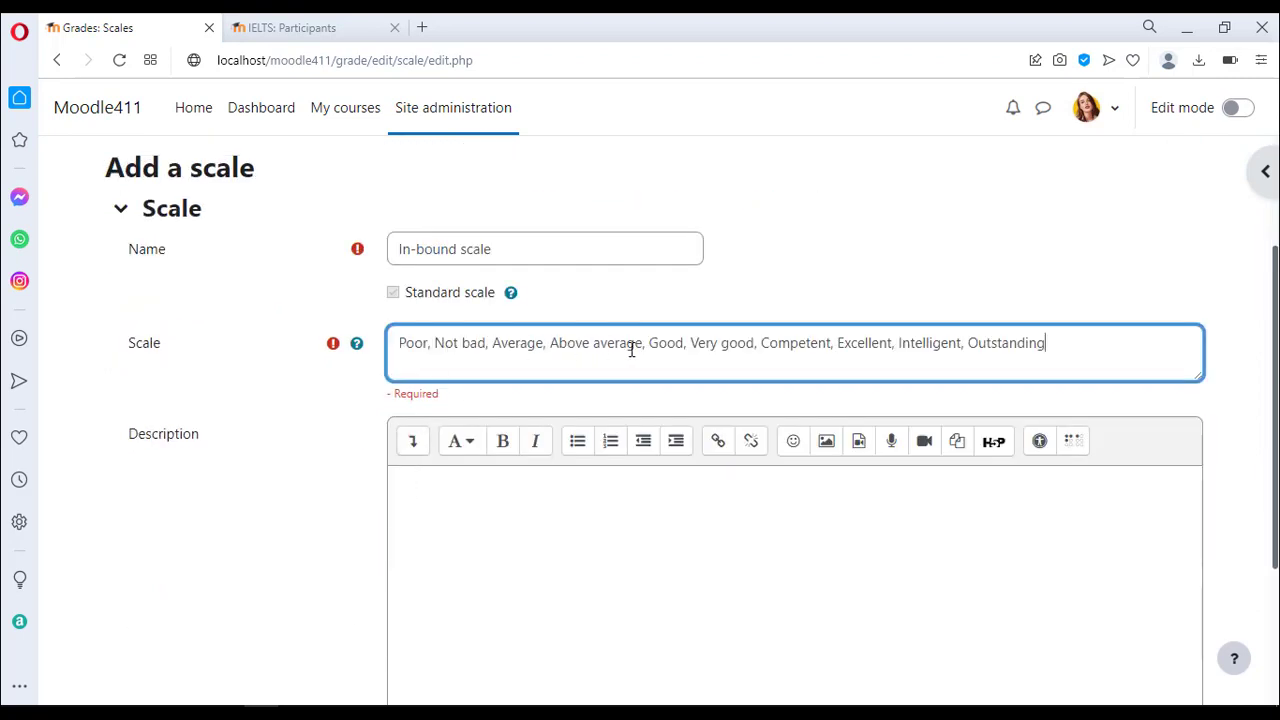
# Enter the scale description "This is a scale designed for few courses.", save the scale and check it in the standard scales list.
pyautogui.click(470, 520)
pyautogui.write('This is a scale designed for few courses.')
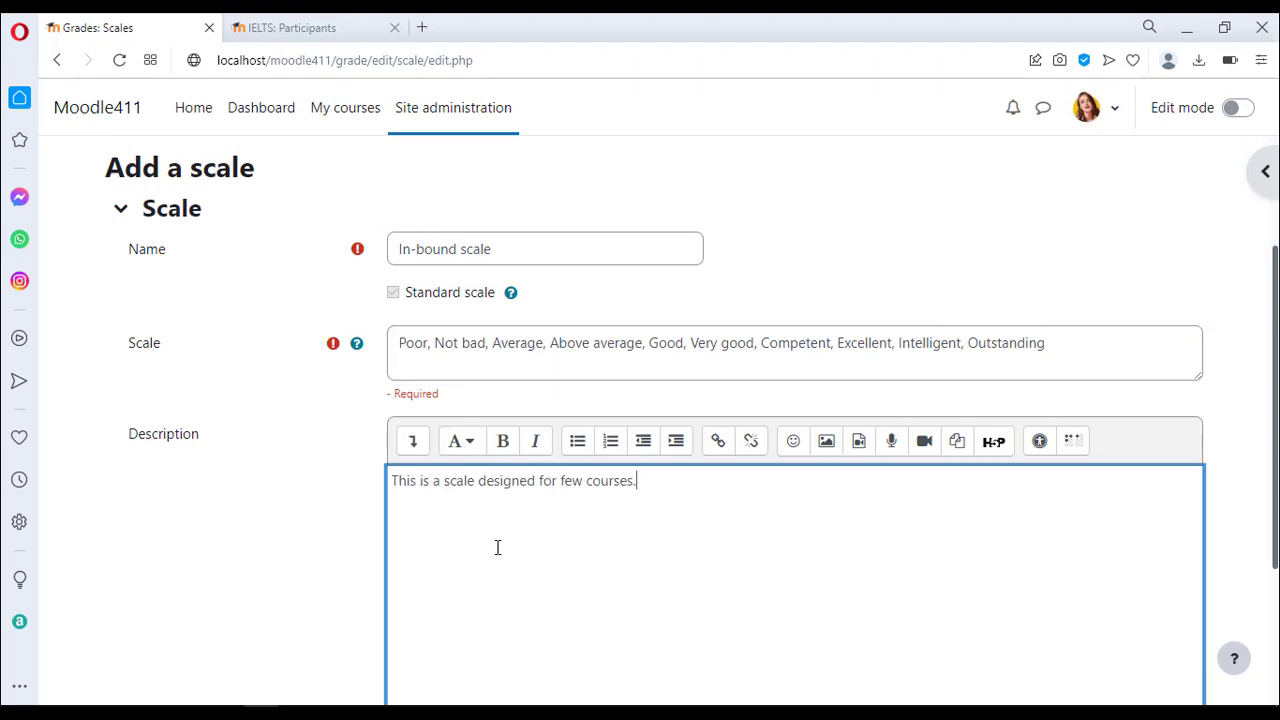
pyautogui.scroll(-3, 497, 547)
pyautogui.click(453, 580)
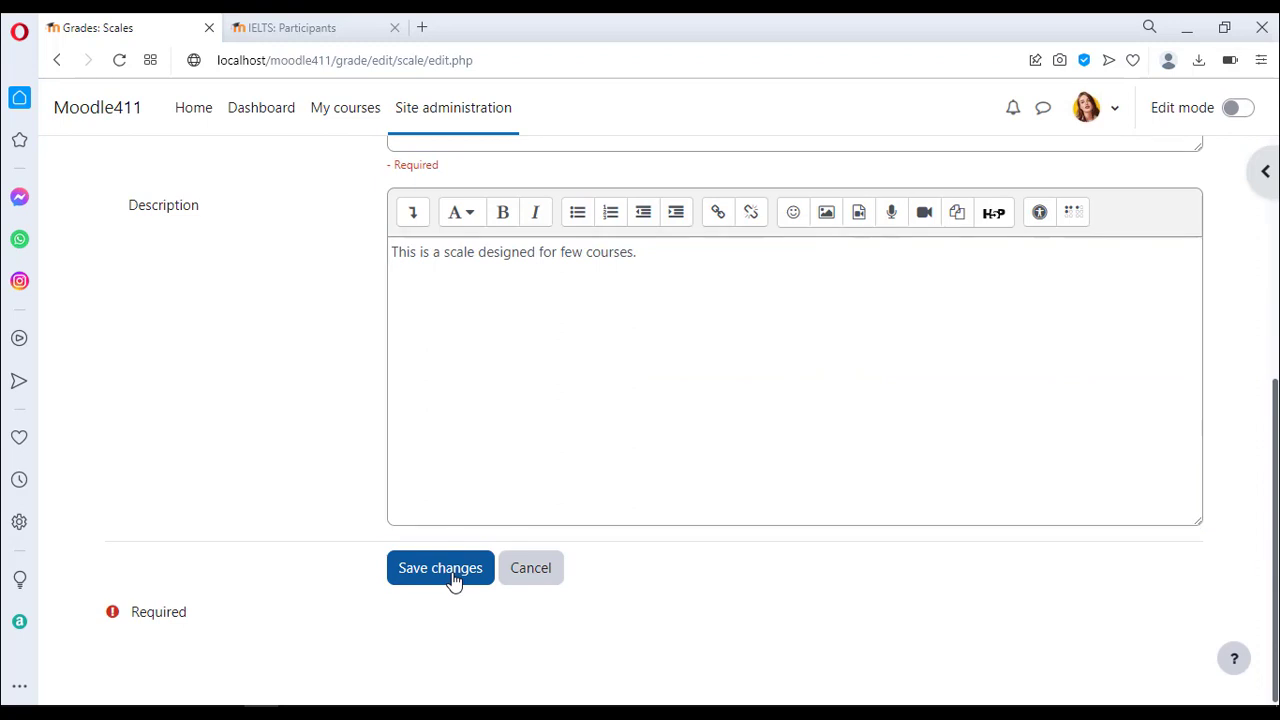
pyautogui.scroll(-2, 449, 580)
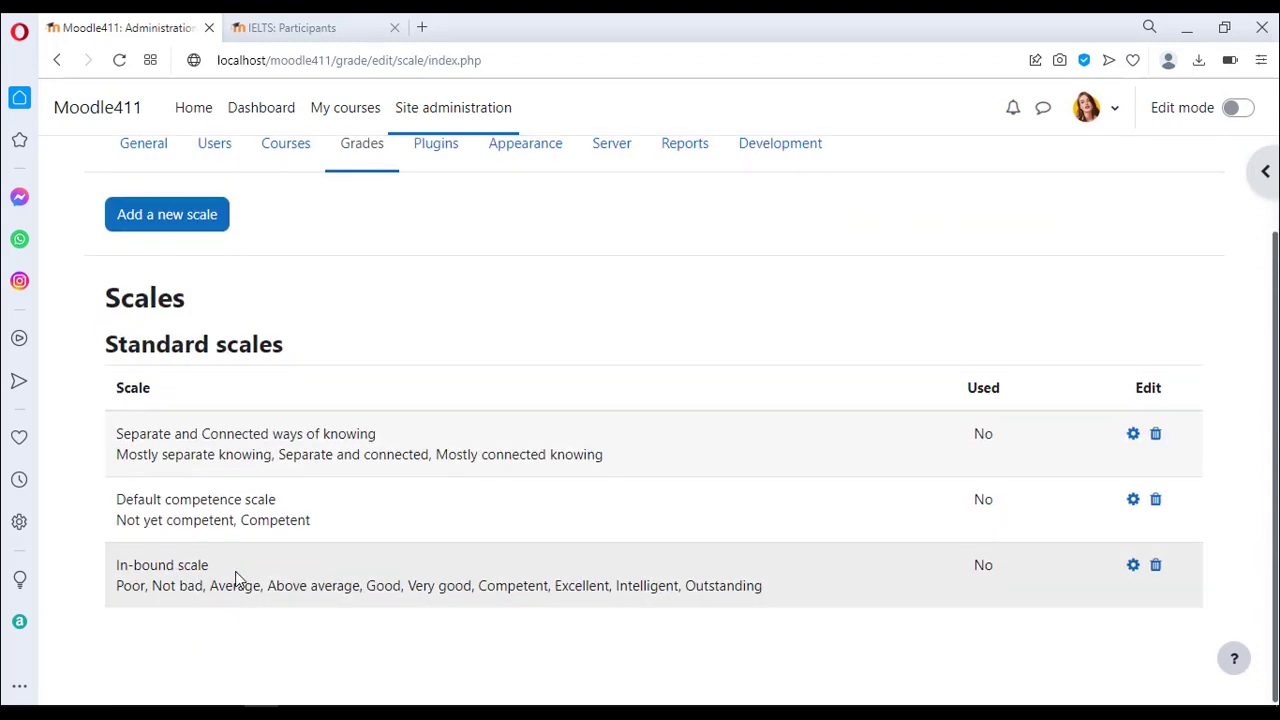
pyautogui.scroll(1, 236, 580)
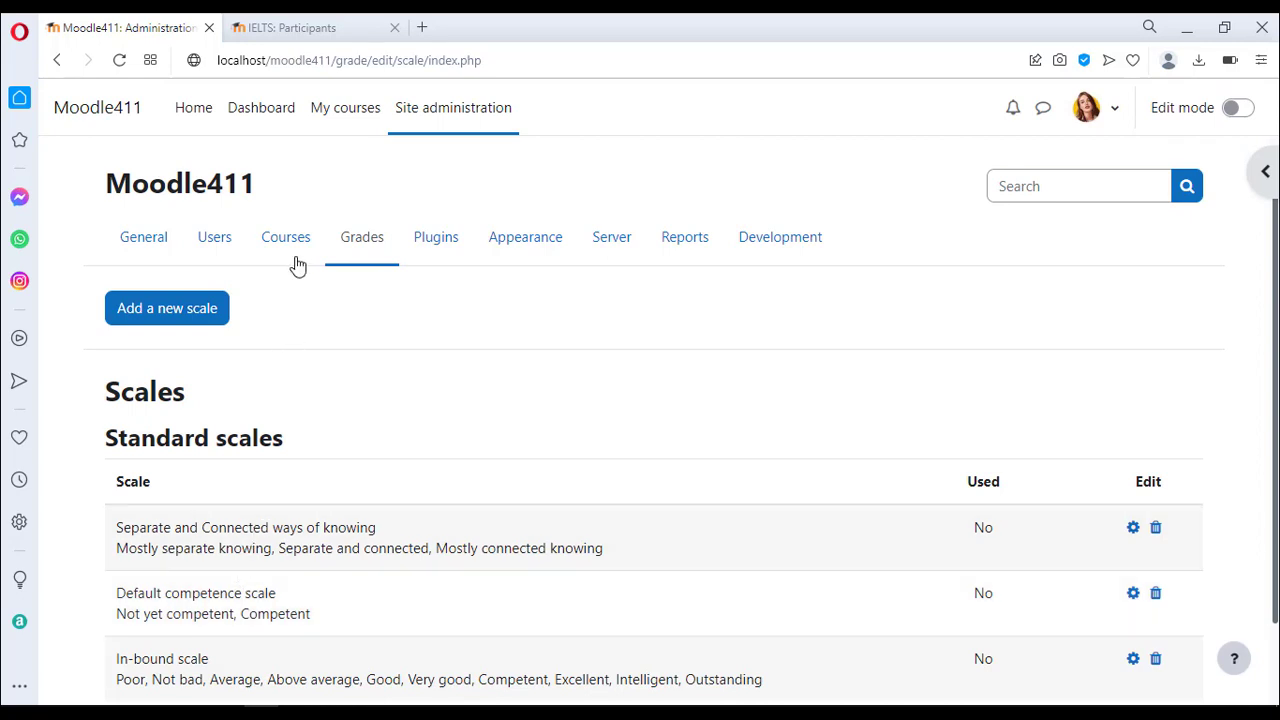
# Open the IELTS course page with editing enabled and start a new Lesson activity named Verbal Lesson in the General section.
pyautogui.click(318, 27)
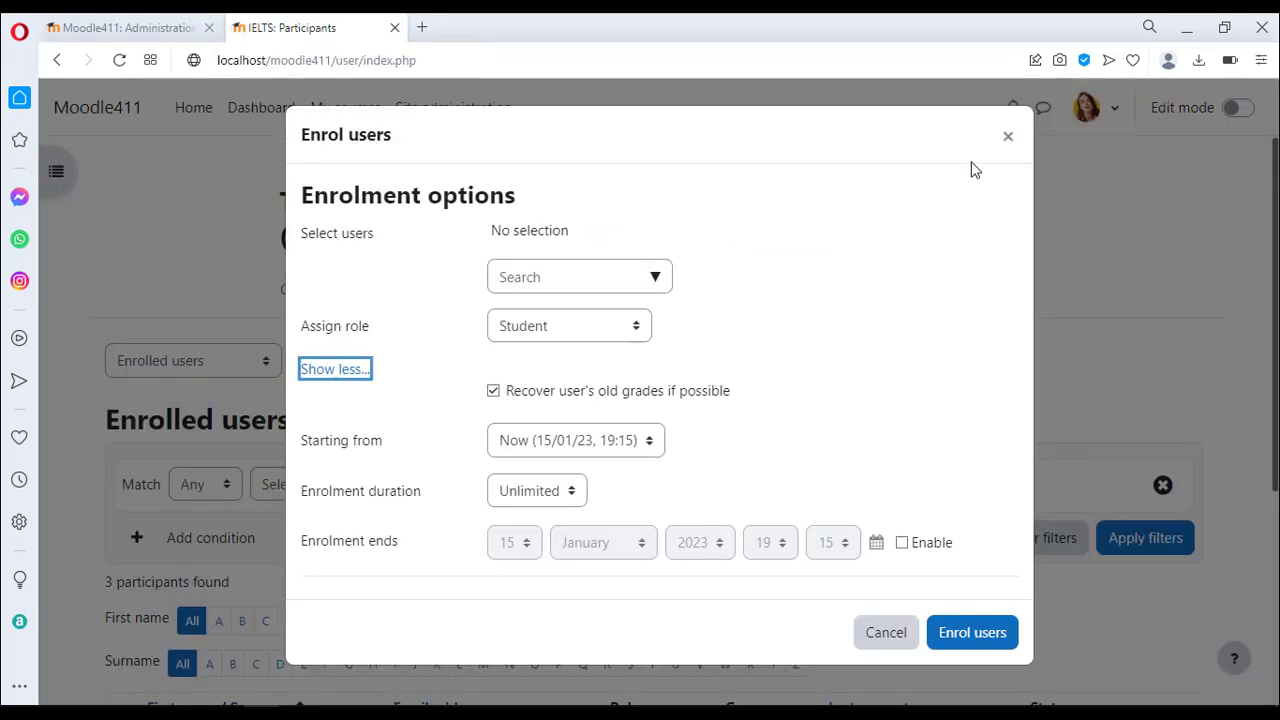
pyautogui.click(1006, 135)
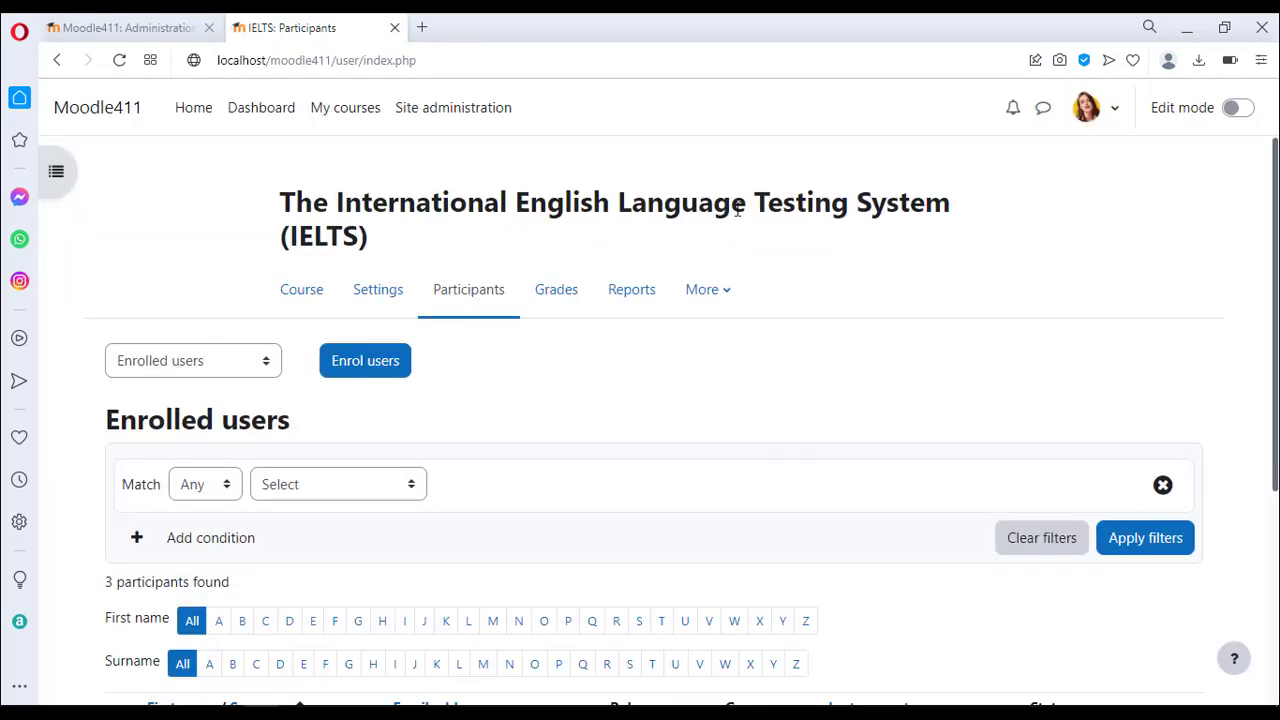
pyautogui.click(314, 306)
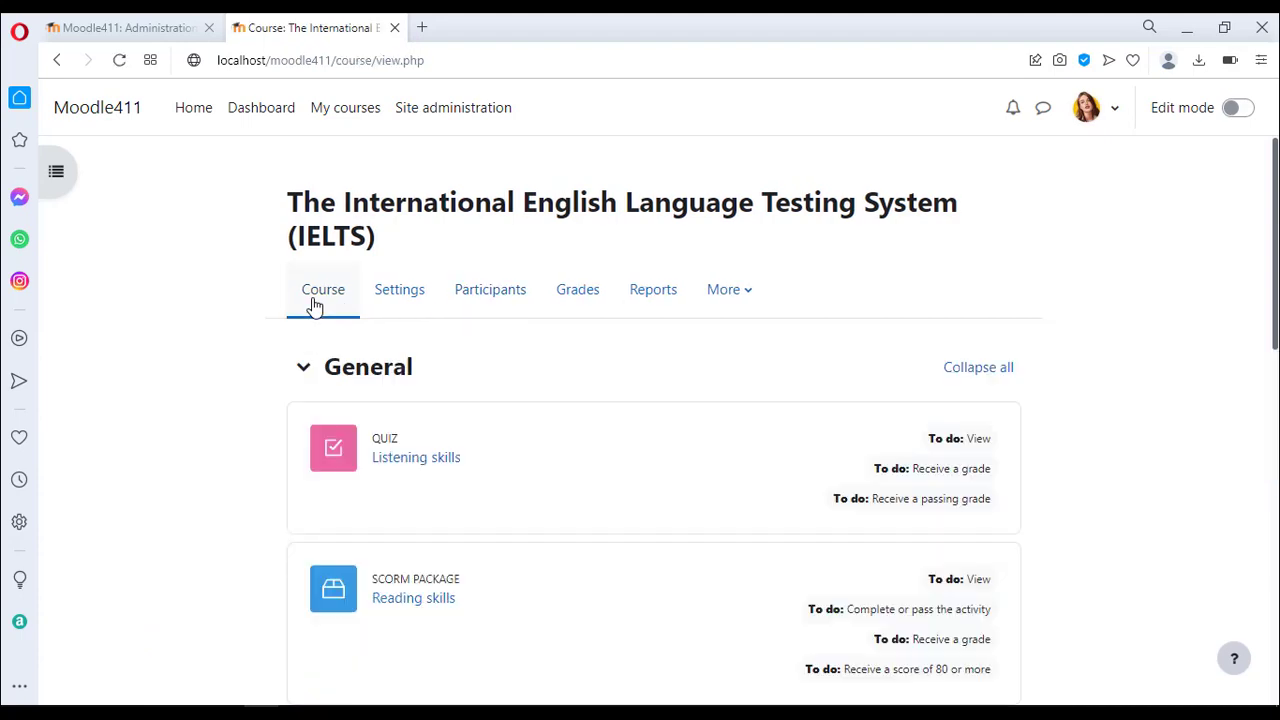
pyautogui.click(1238, 108)
pyautogui.scroll(-2, 1080, 340)
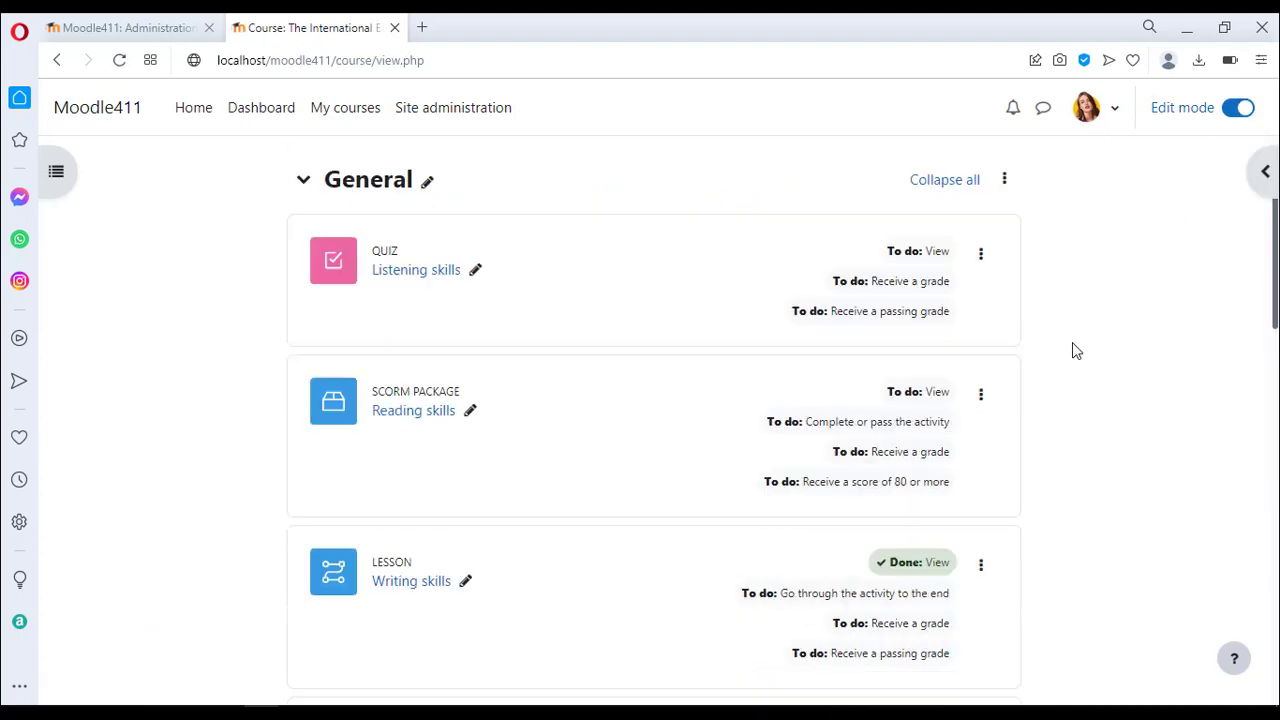
pyautogui.scroll(-5, 1072, 345)
pyautogui.click(491, 511)
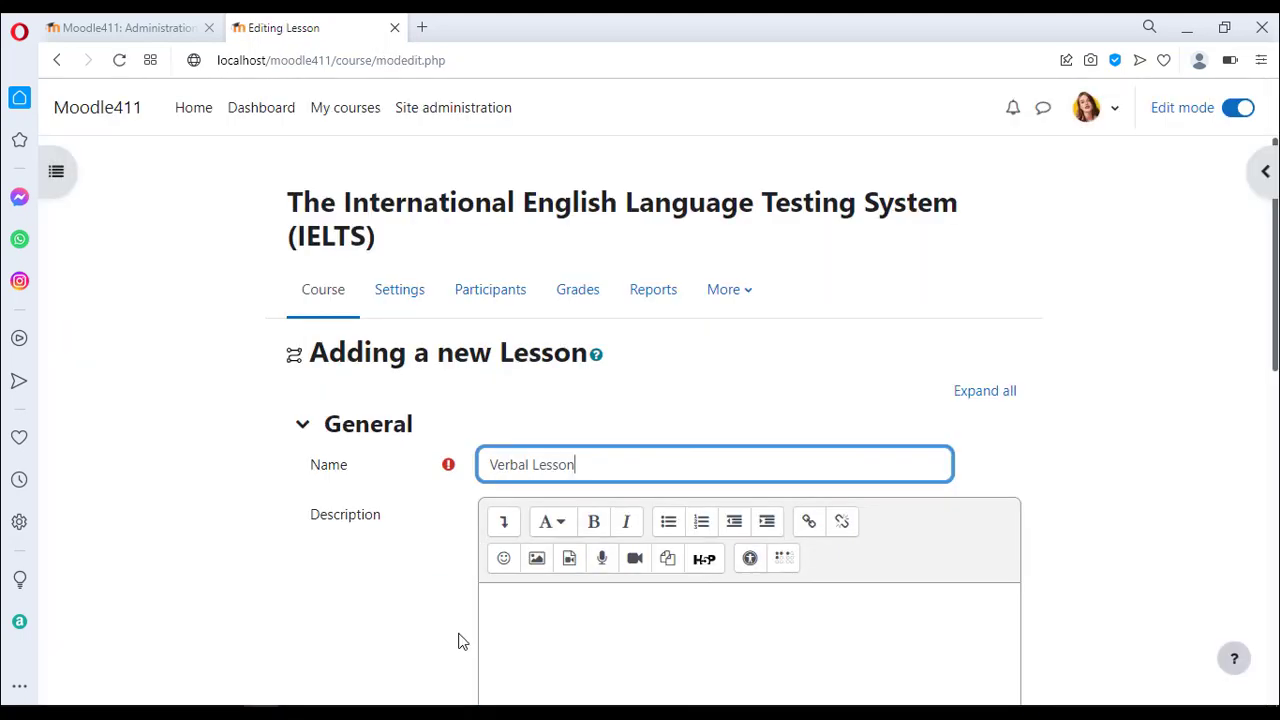
# Set the lesson's grade type to Scale using In-bound scale, and save it back to the course.
pyautogui.scroll(-6, 458, 634)
pyautogui.scroll(-1, 462, 640)
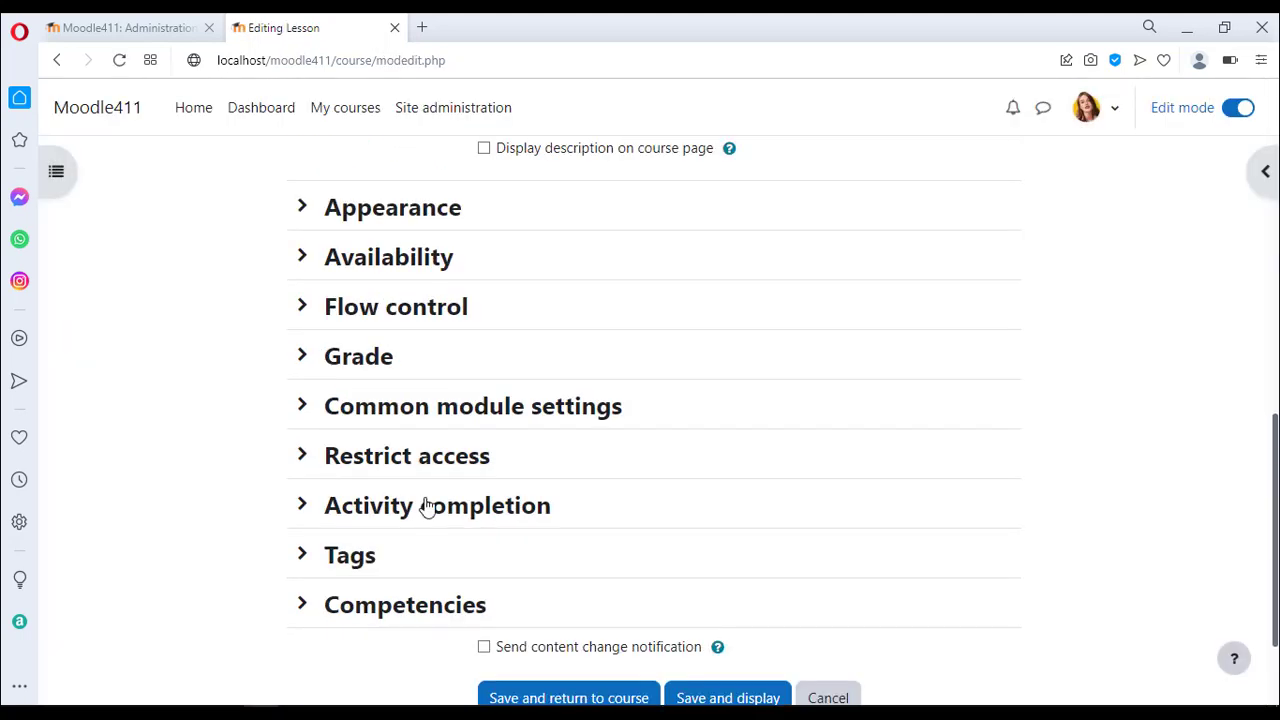
pyautogui.click(304, 358)
pyautogui.scroll(-1, 524, 358)
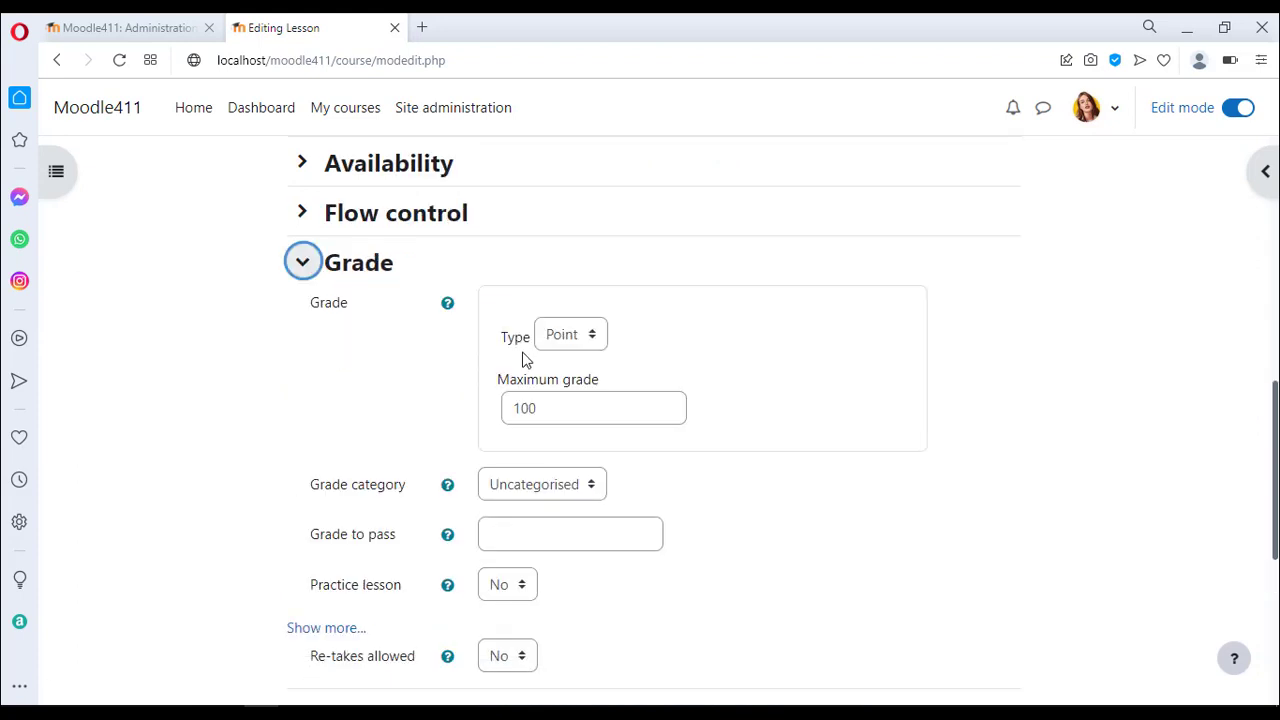
pyautogui.click(570, 345)
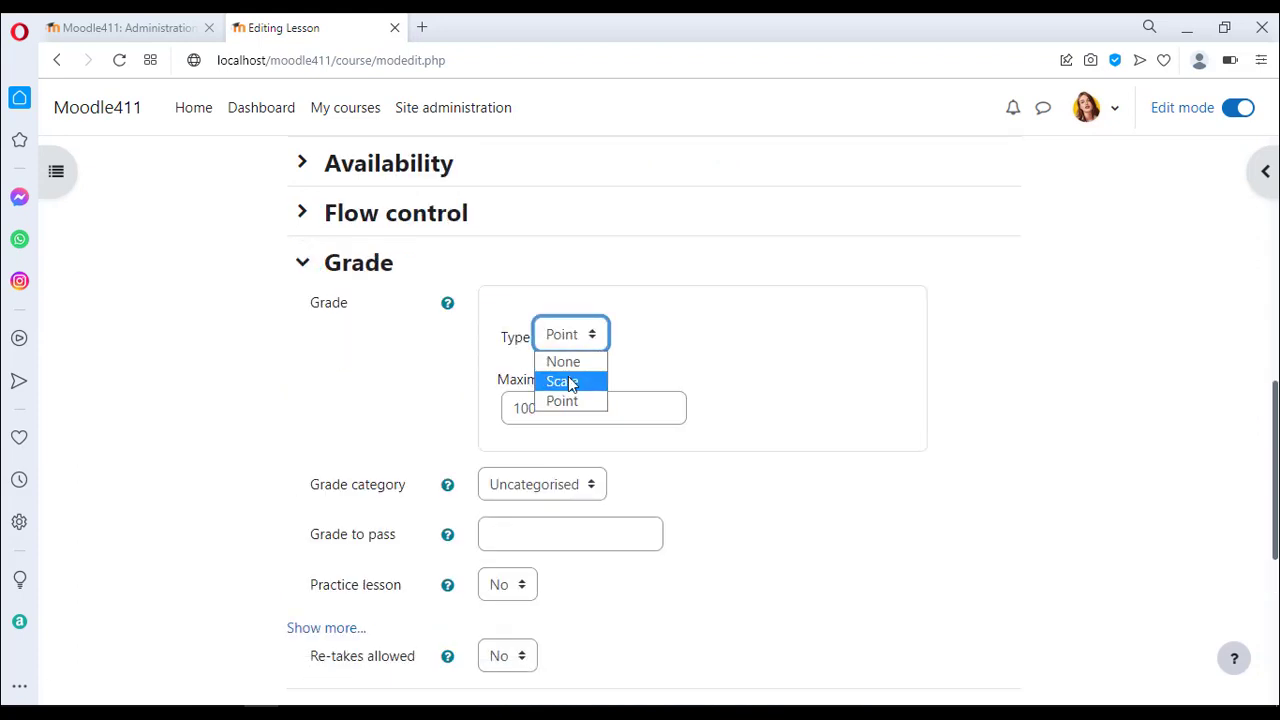
pyautogui.click(567, 381)
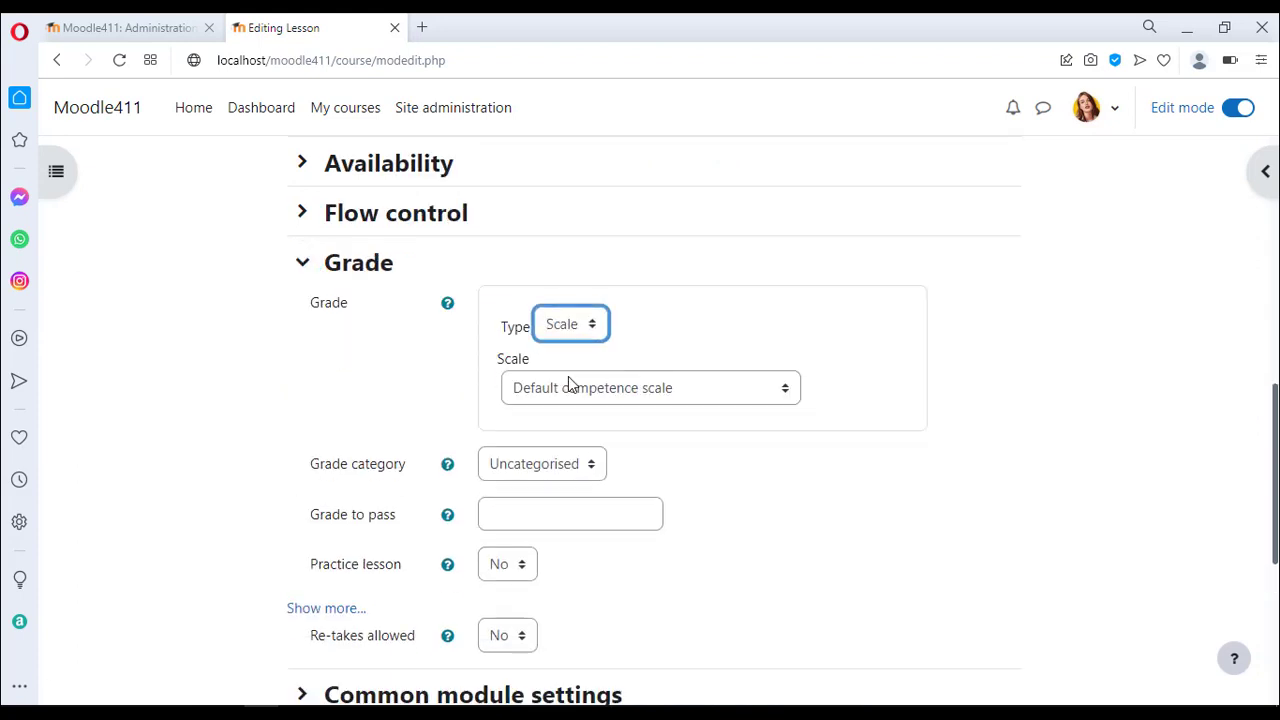
pyautogui.click(644, 396)
pyautogui.click(641, 437)
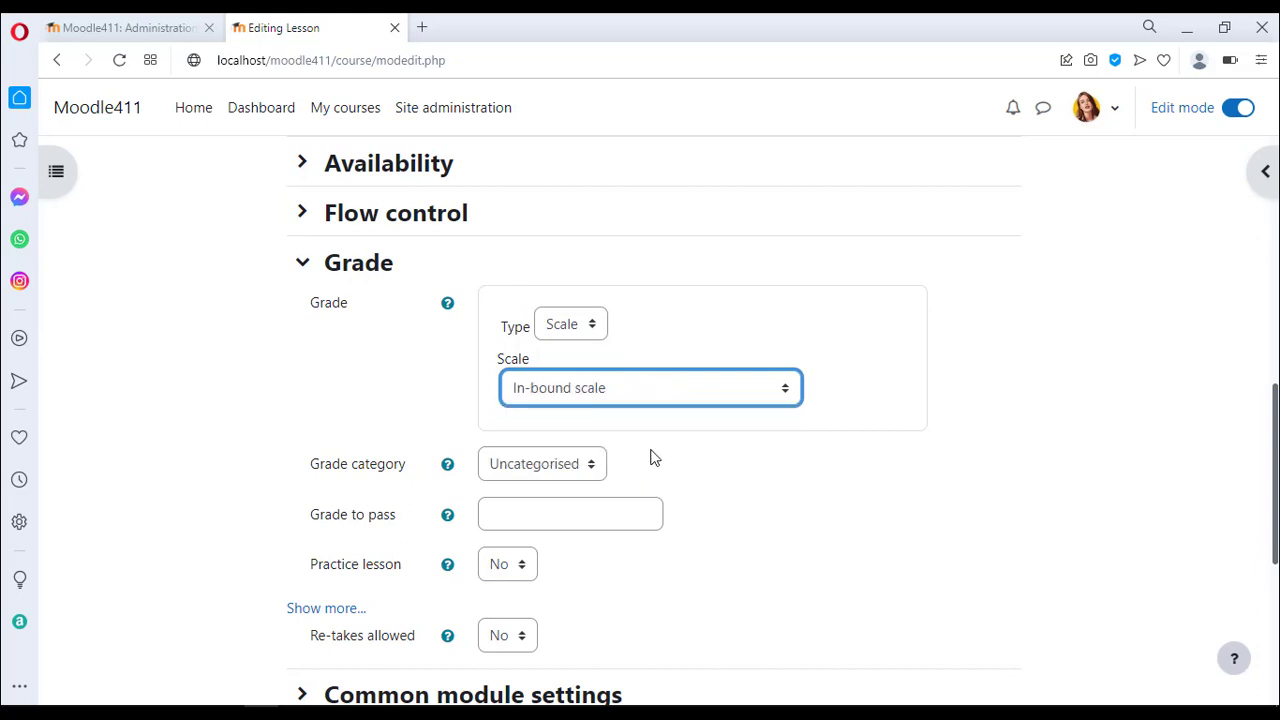
pyautogui.scroll(-4, 708, 521)
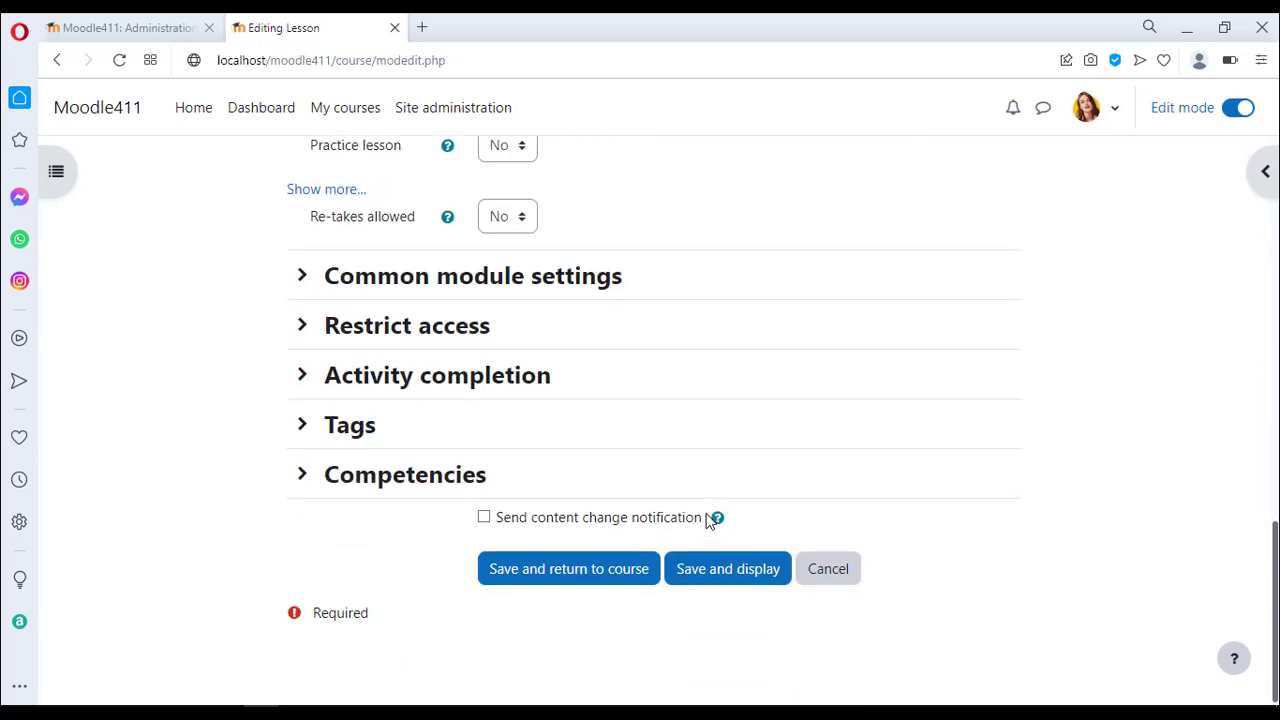
pyautogui.click(586, 569)
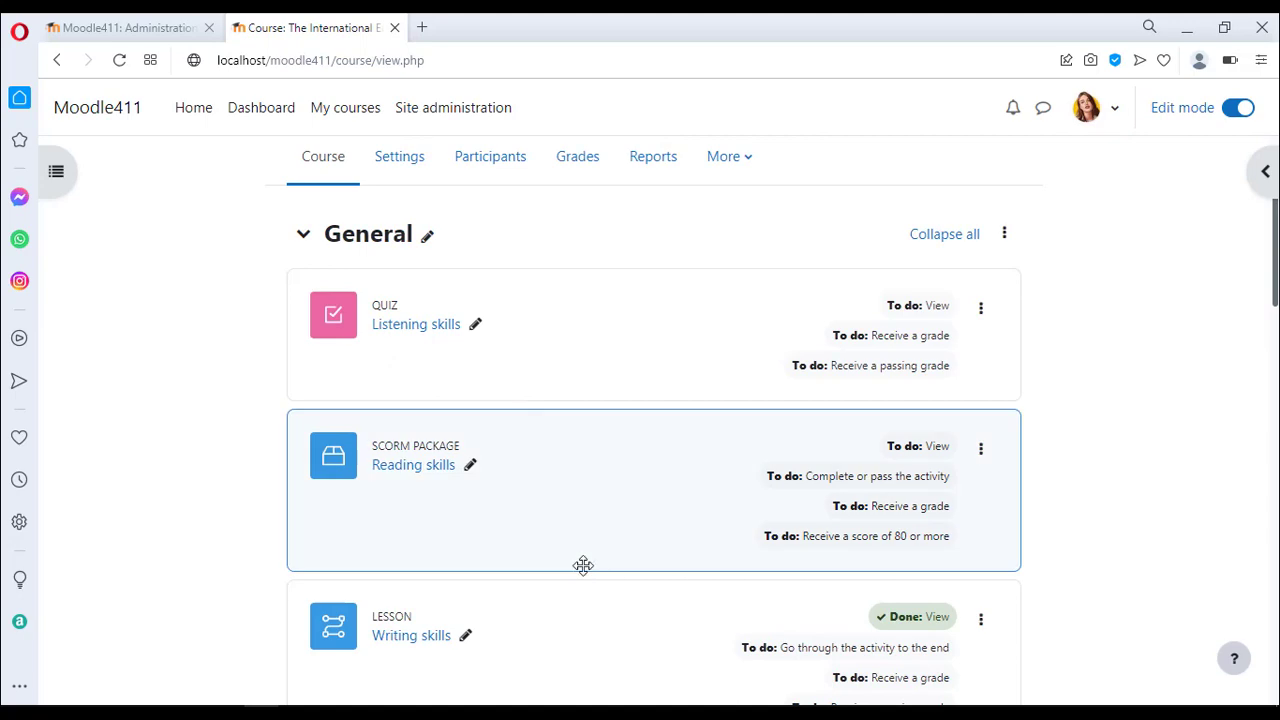
# Open Verbal Lesson and add a content page describing MOODLE with links to Question1 and Question2, then preview it.
pyautogui.scroll(-4, 583, 566)
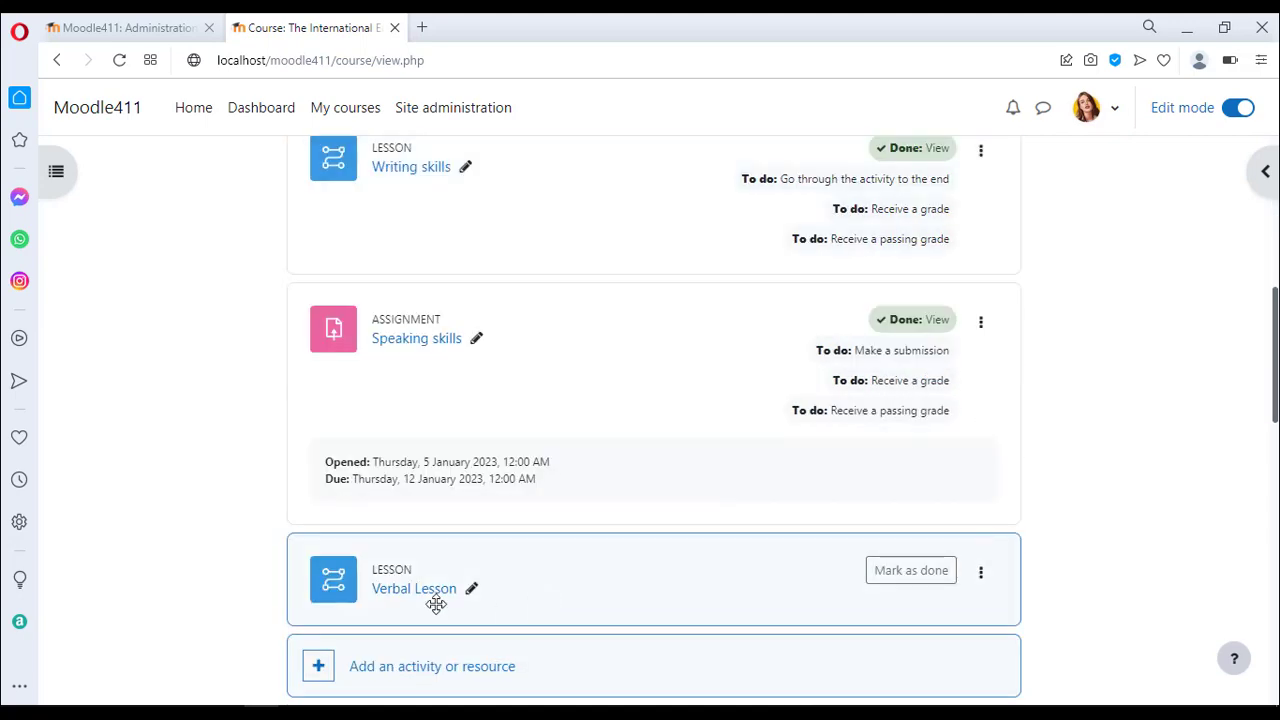
pyautogui.click(420, 598)
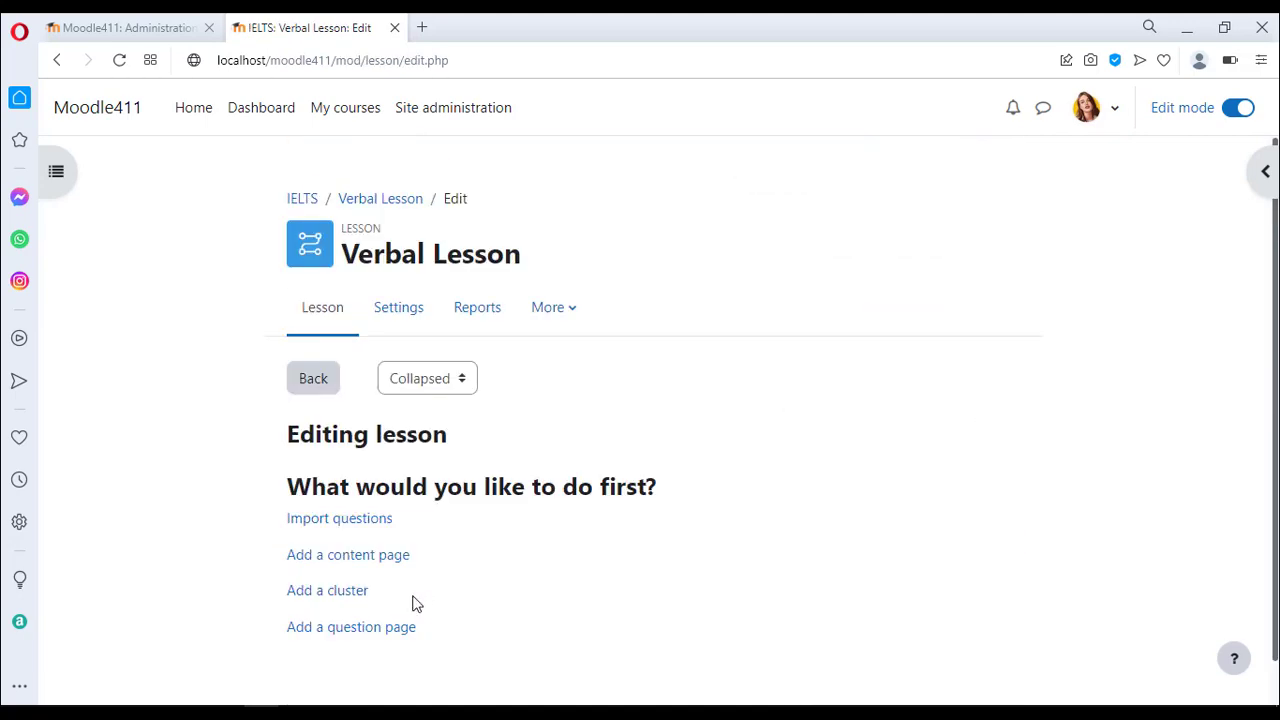
pyautogui.click(350, 564)
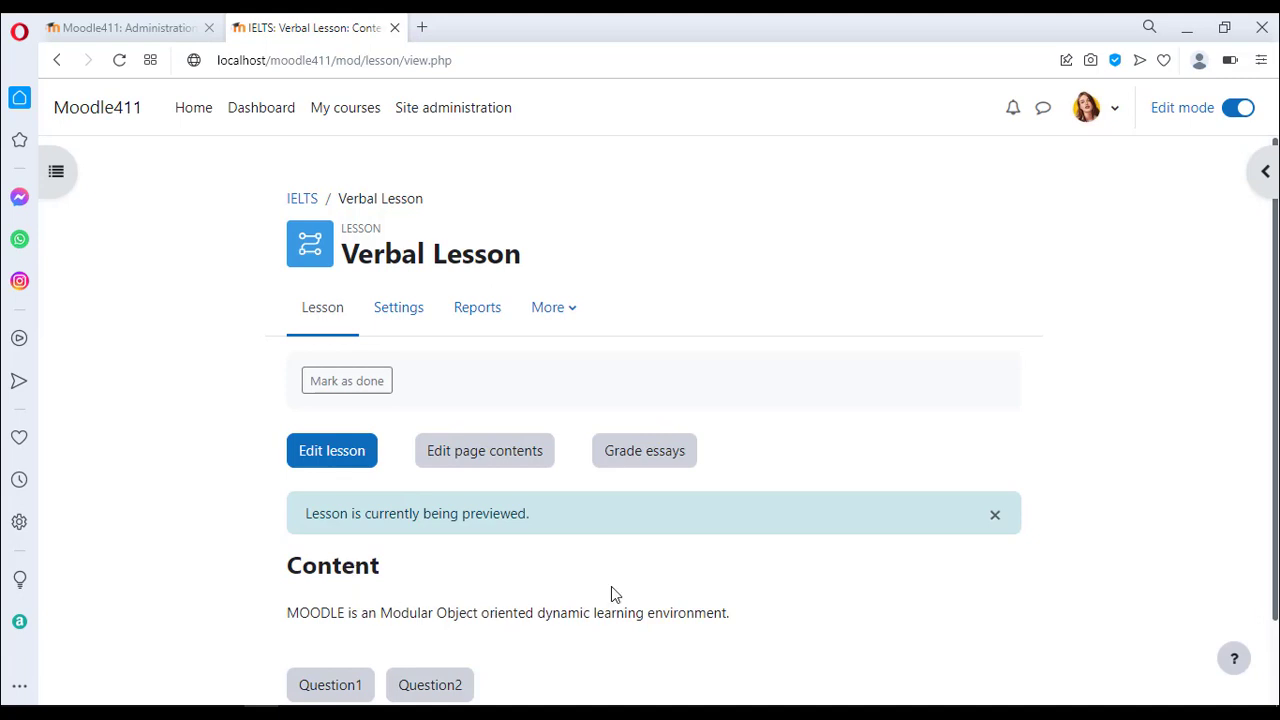
pyautogui.scroll(-1, 613, 594)
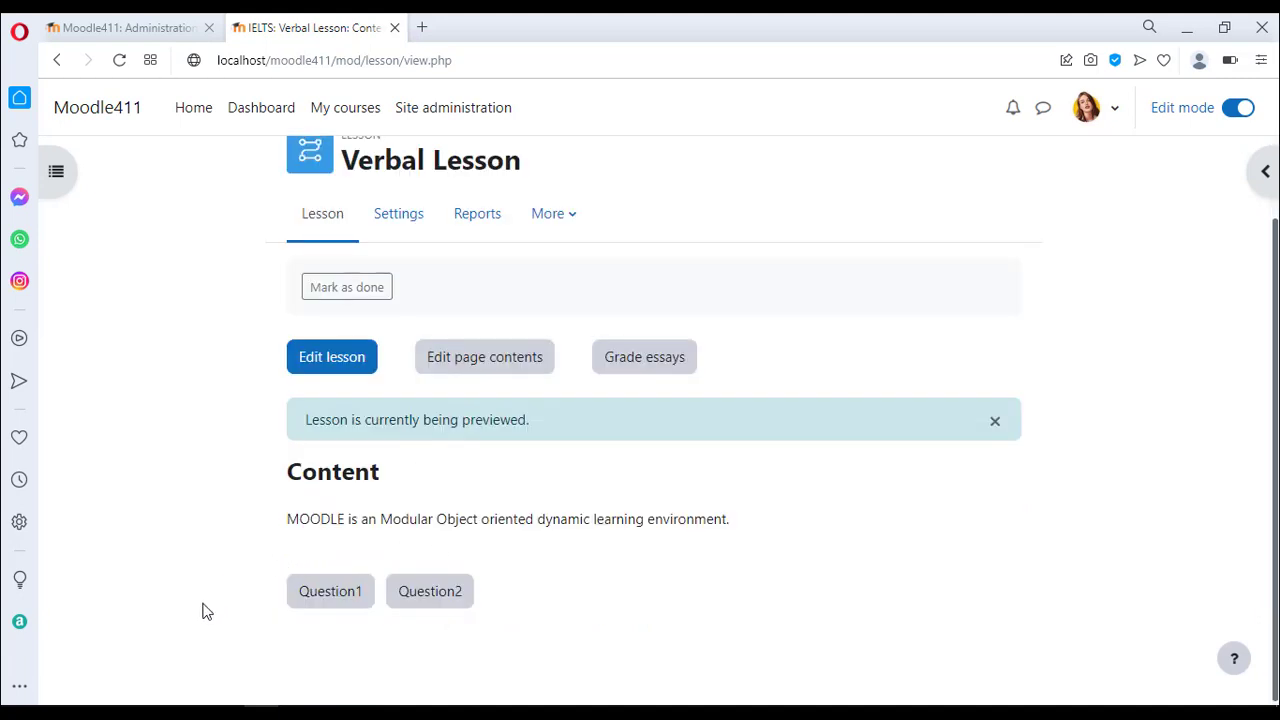
# Switch to the student's Firefox session, complete the IELTS course's Verbal Lesson starting from Question1, and view the student's grades.
pyautogui.click(190, 706)
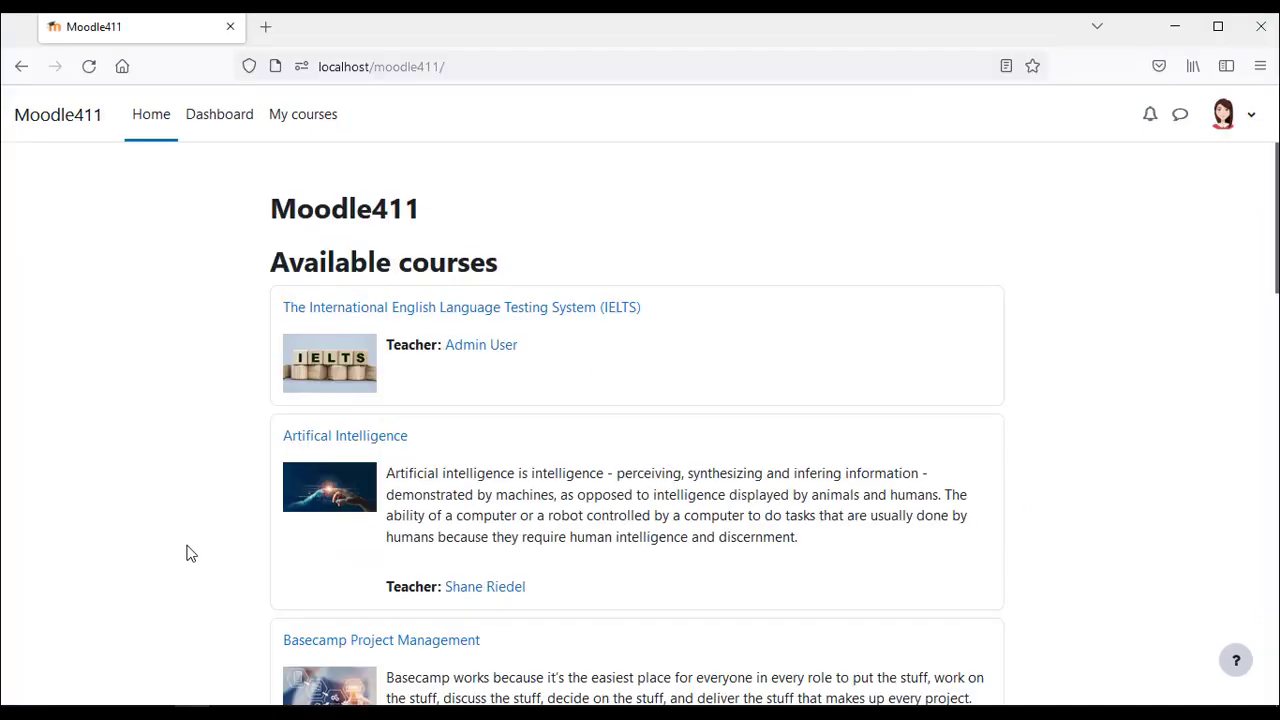
pyautogui.click(610, 309)
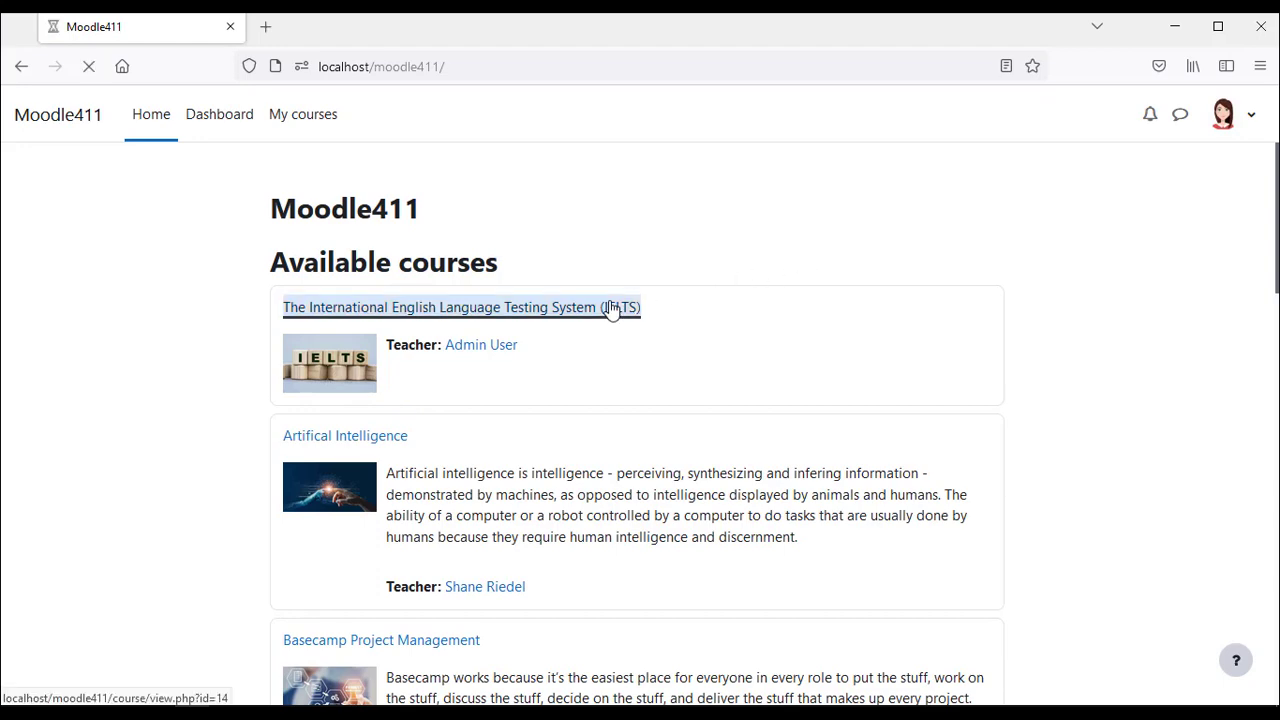
pyautogui.scroll(-7, 610, 309)
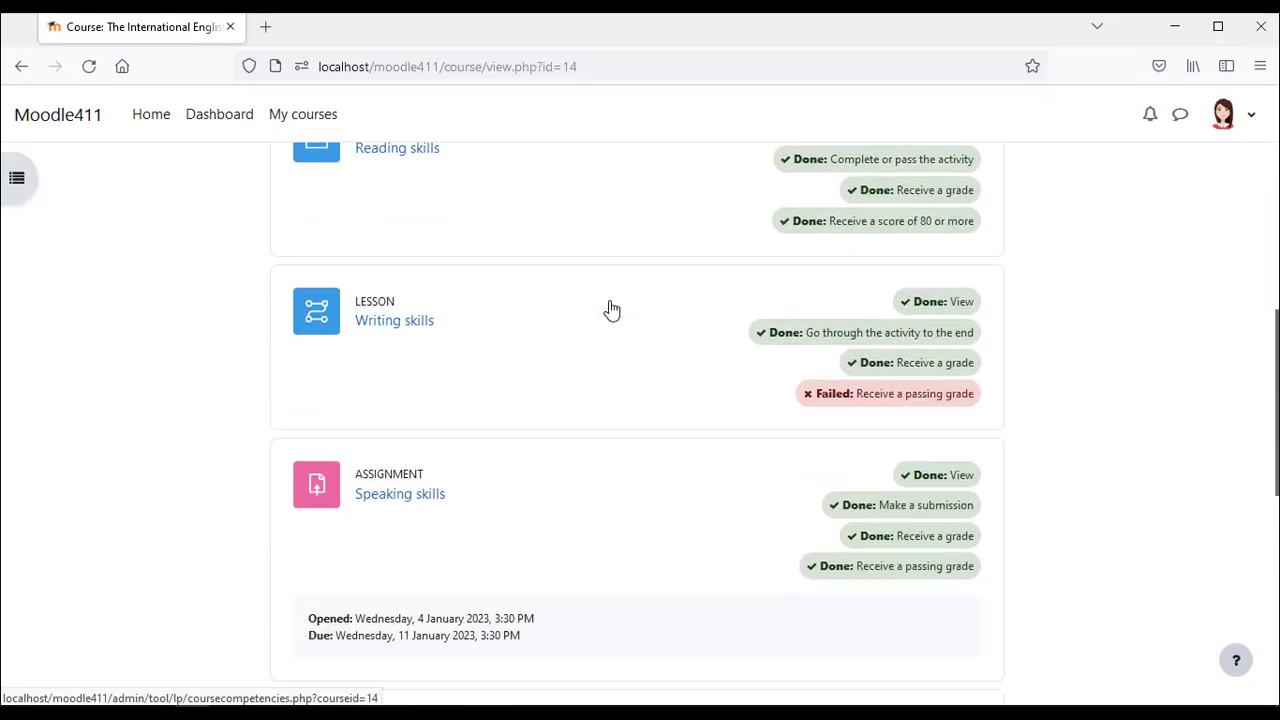
pyautogui.click(421, 531)
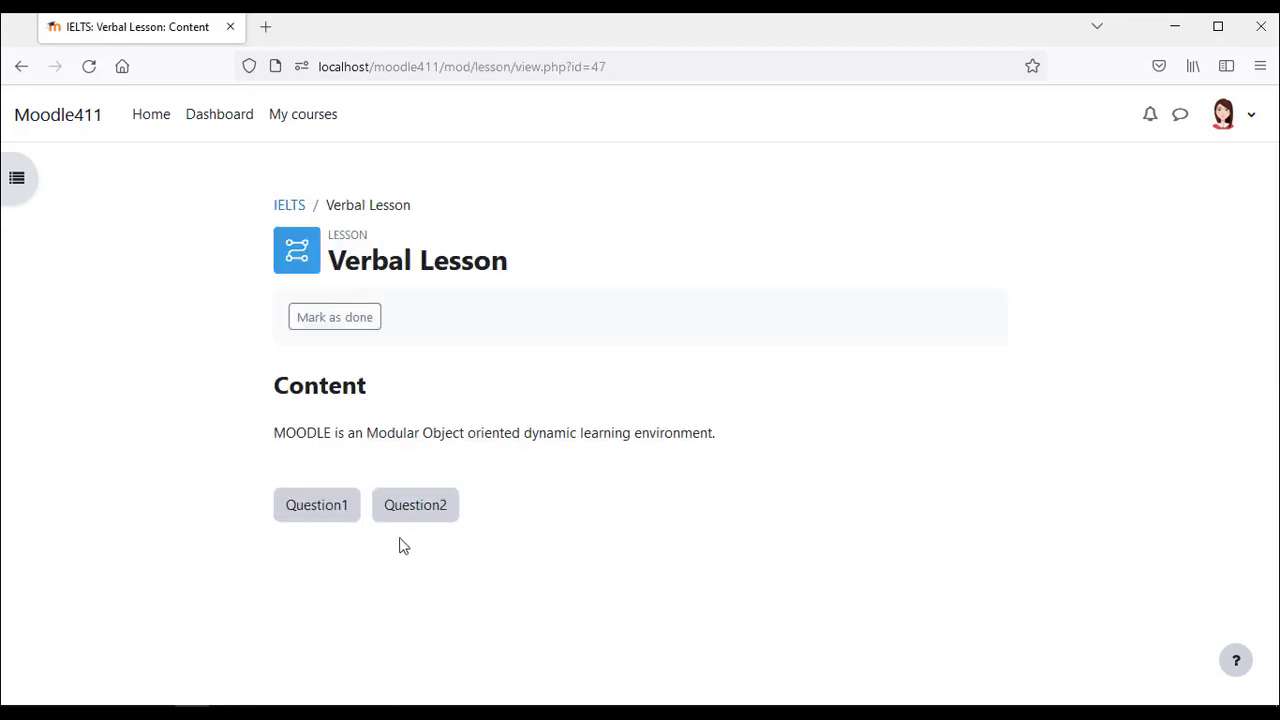
pyautogui.click(309, 525)
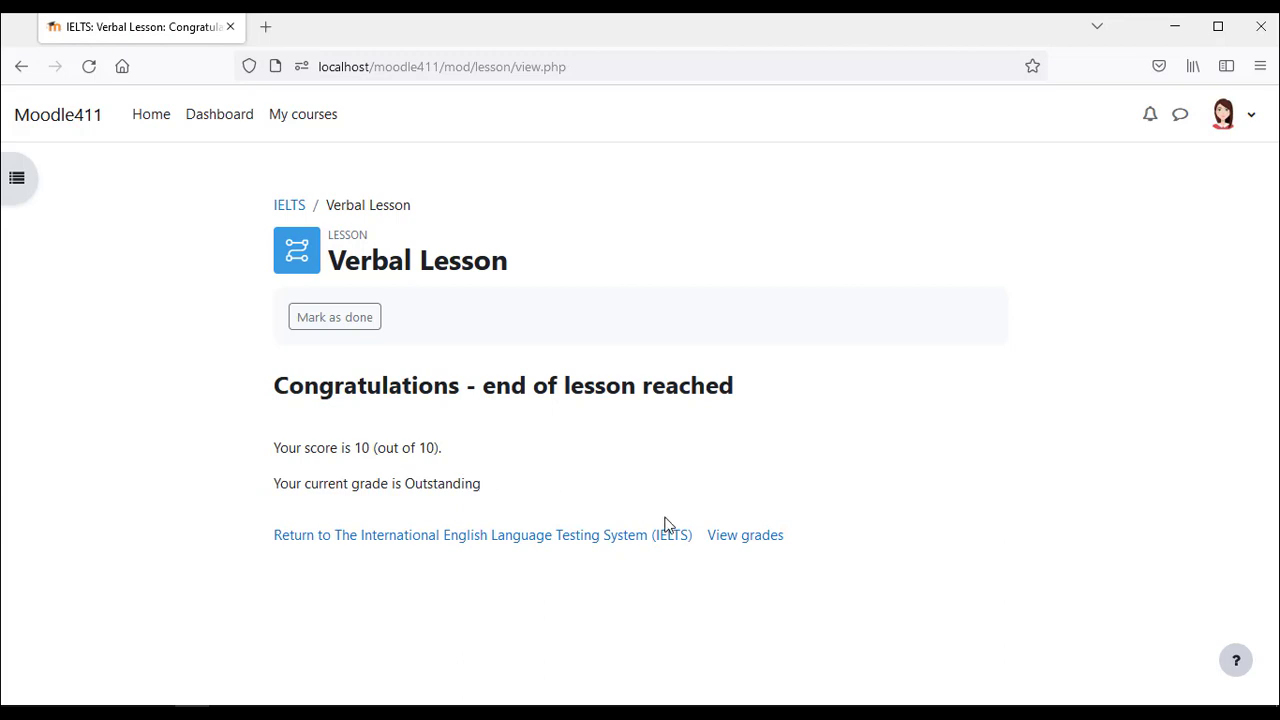
pyautogui.click(717, 537)
pyautogui.scroll(-5, 720, 523)
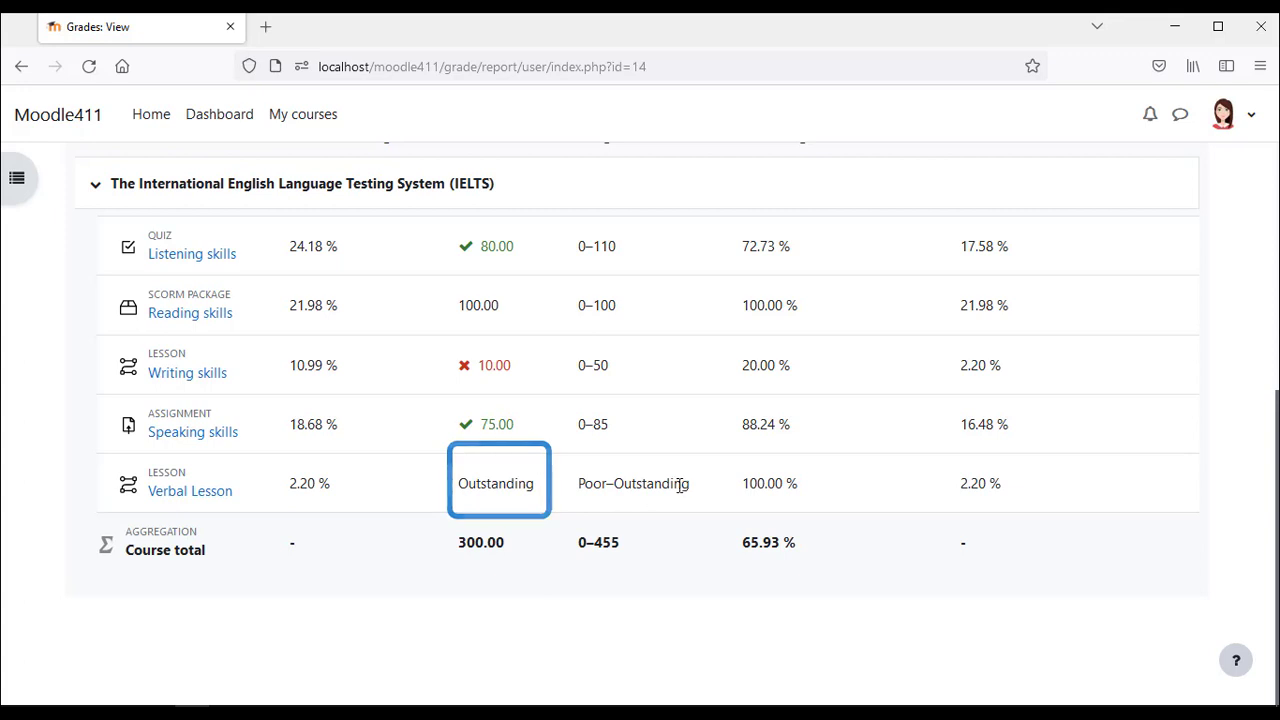
# Switch to the administrator's Opera session, enable outcomes in the site's Advanced features, and save the changes.
pyautogui.click(270, 695)
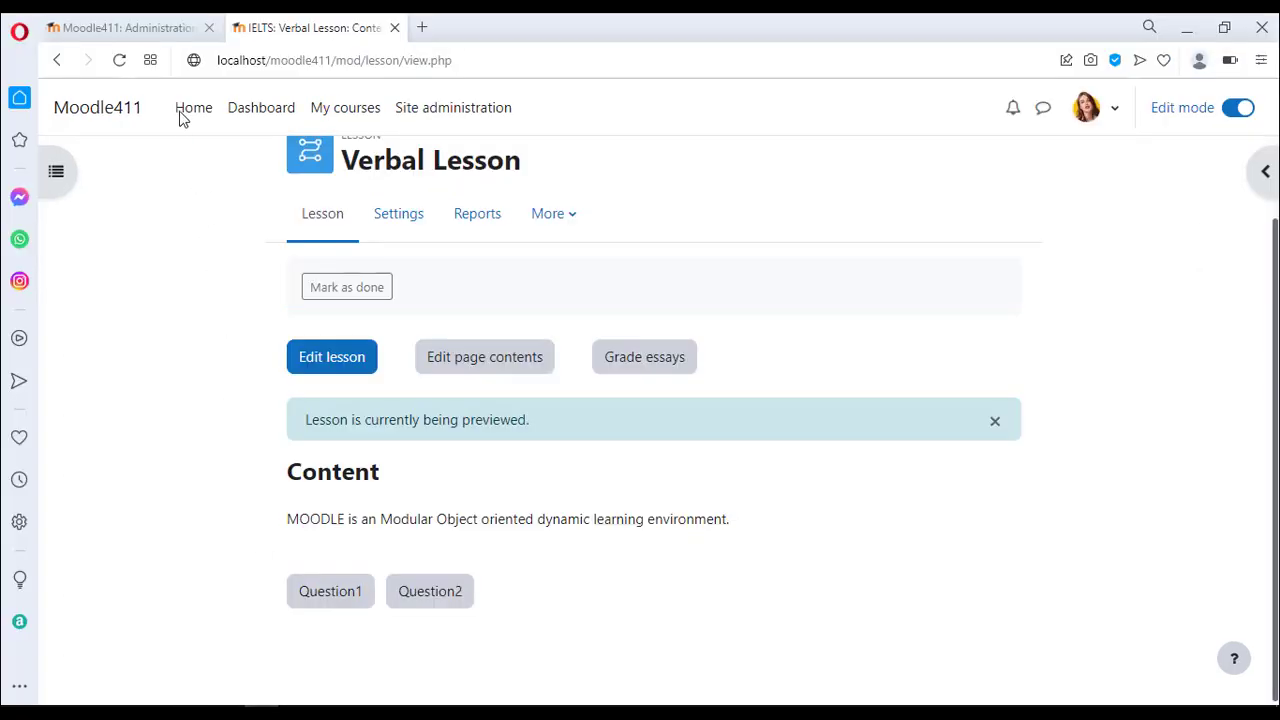
pyautogui.click(143, 30)
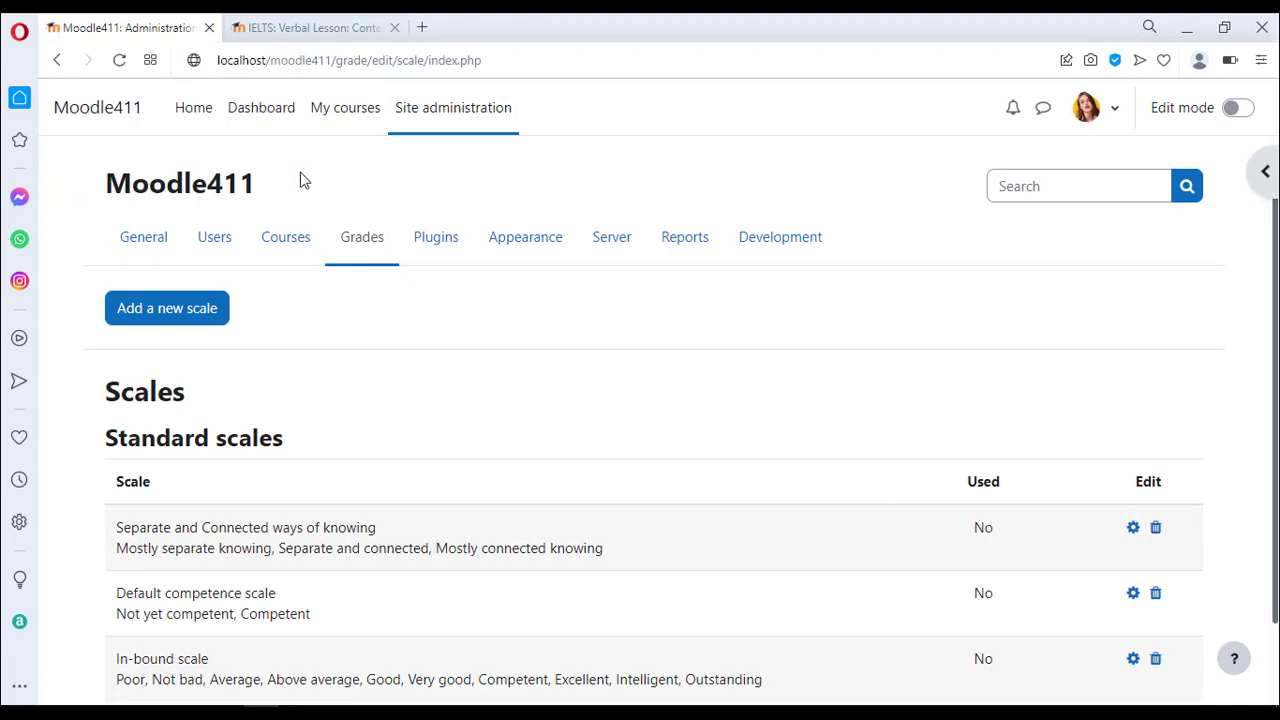
pyautogui.click(143, 262)
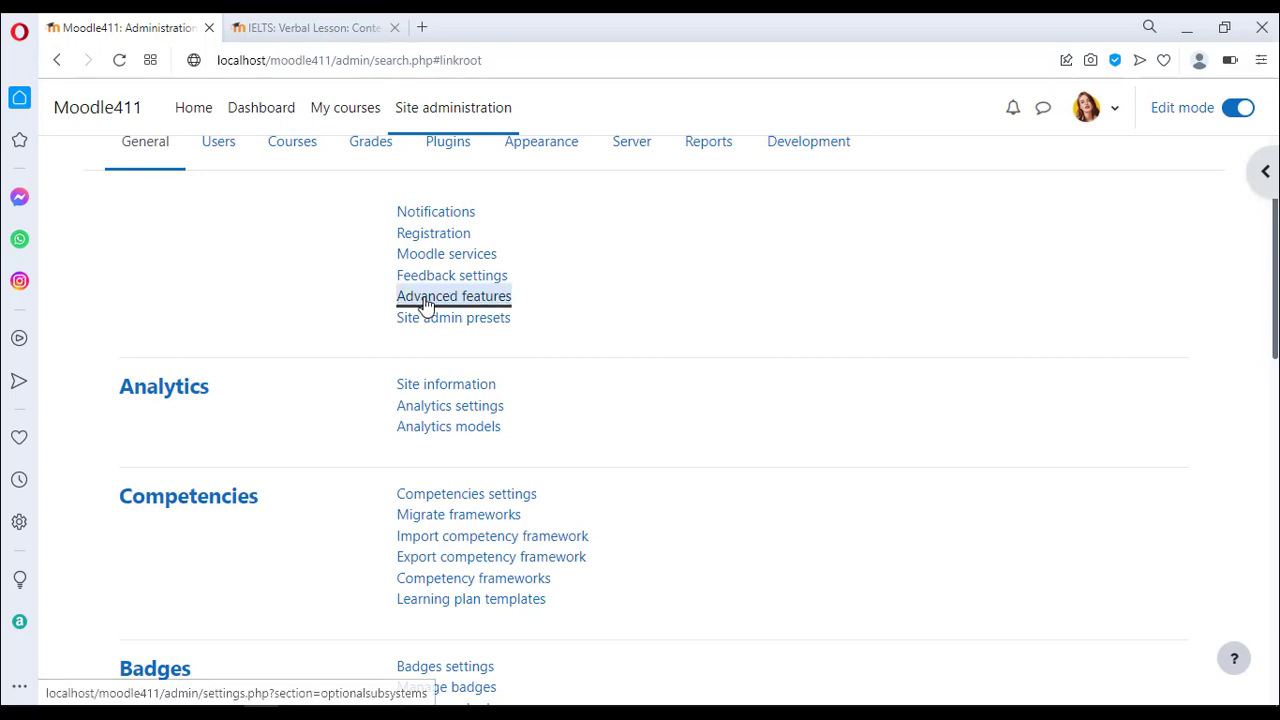
pyautogui.click(426, 298)
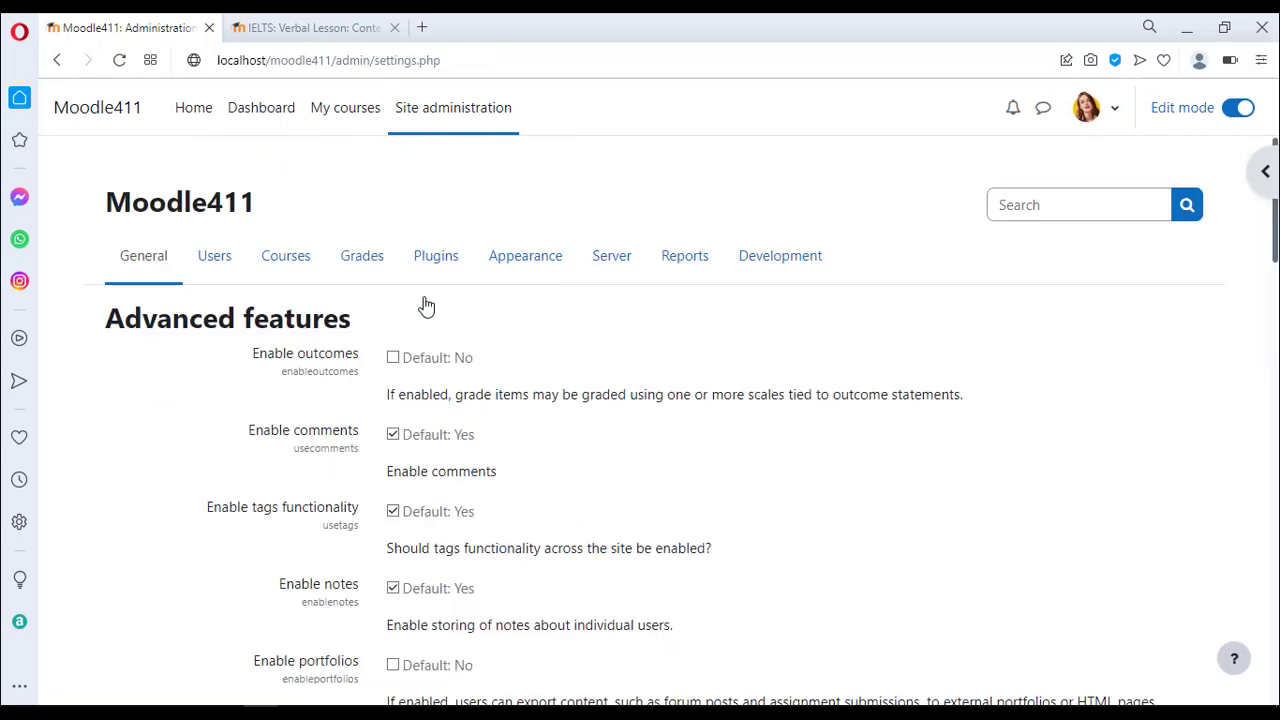
pyautogui.click(393, 358)
pyautogui.scroll(-10, 674, 500)
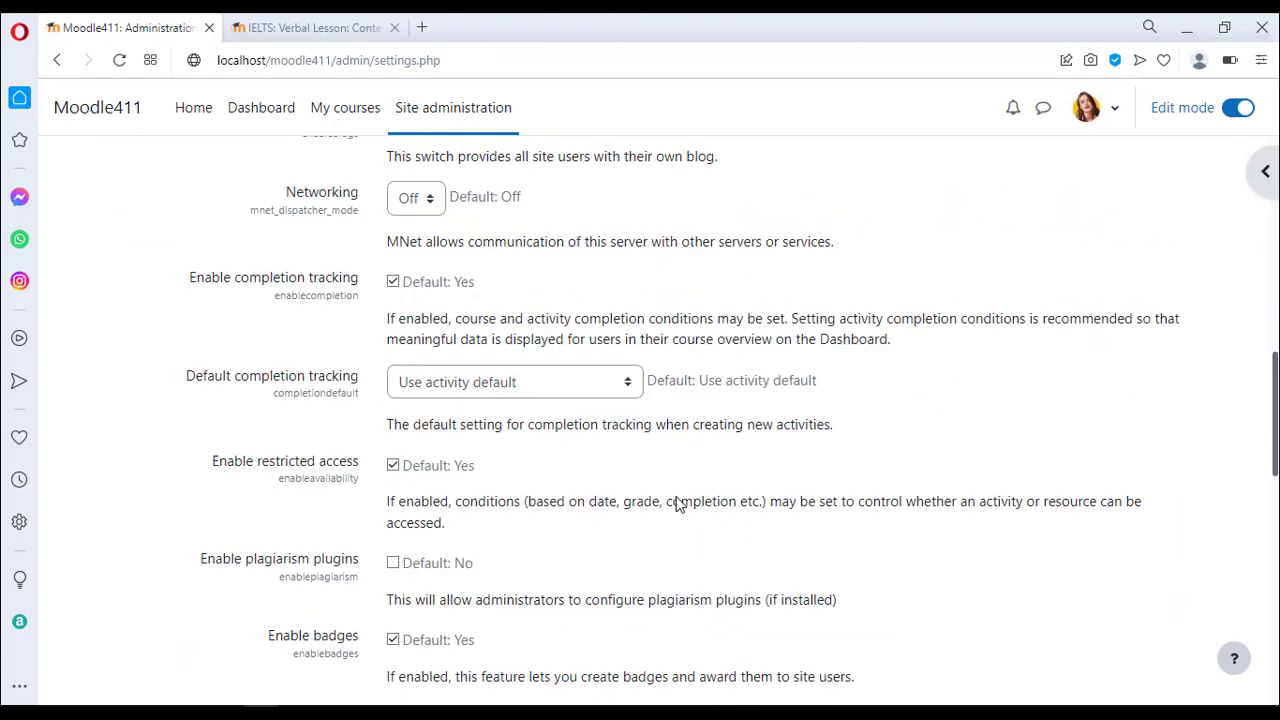
pyautogui.scroll(-9, 676, 503)
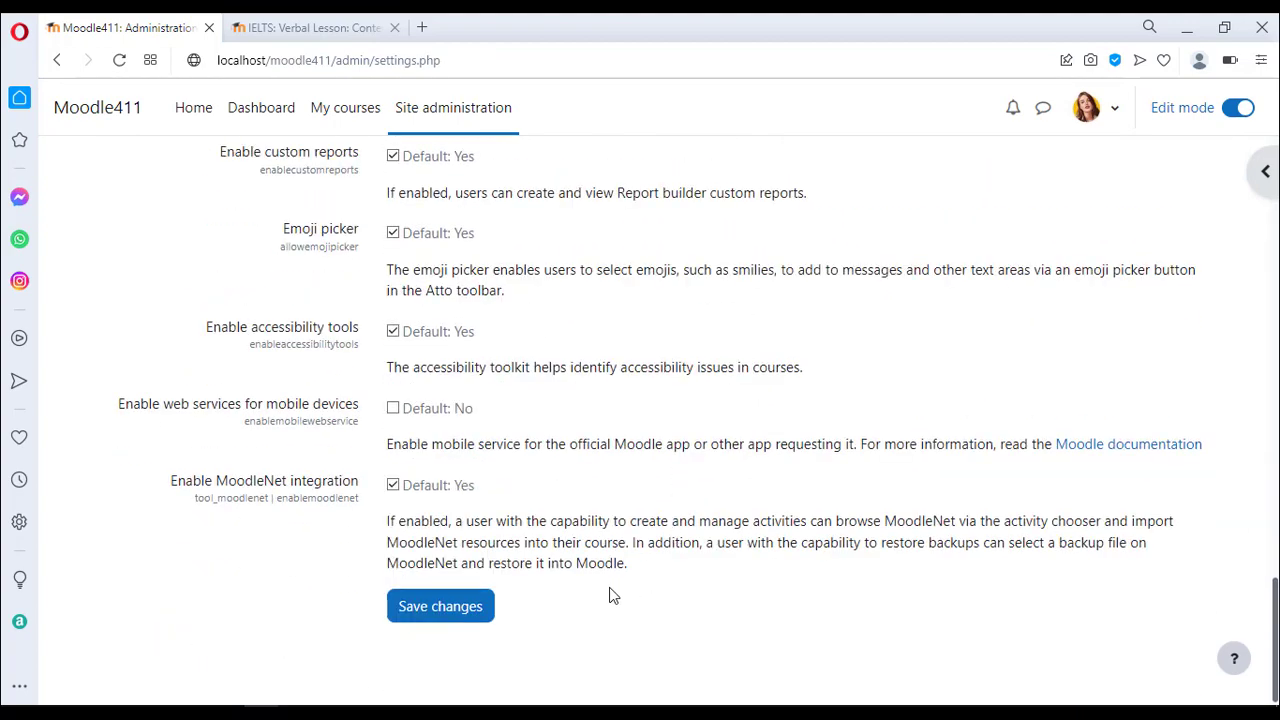
pyautogui.click(477, 607)
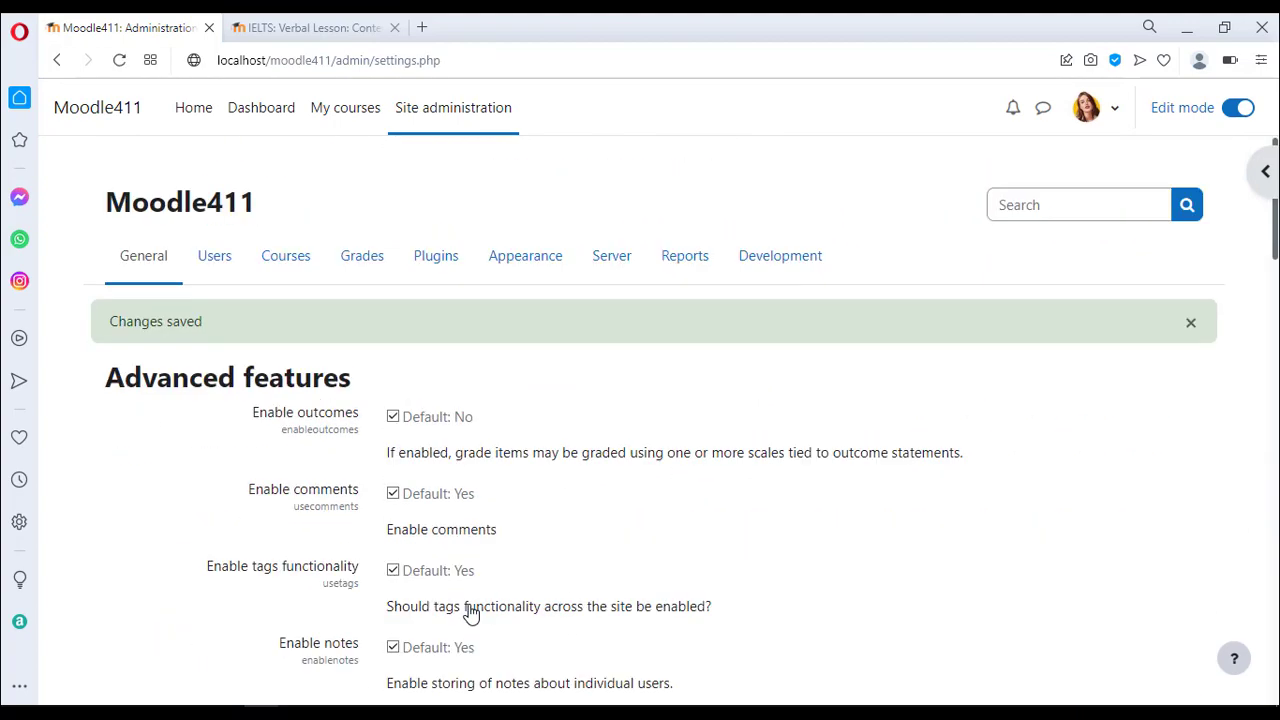
# Create a standard outcome named In-bound scaling Outcome with short name ISO and the In-bound scale, and save it.
pyautogui.click(369, 268)
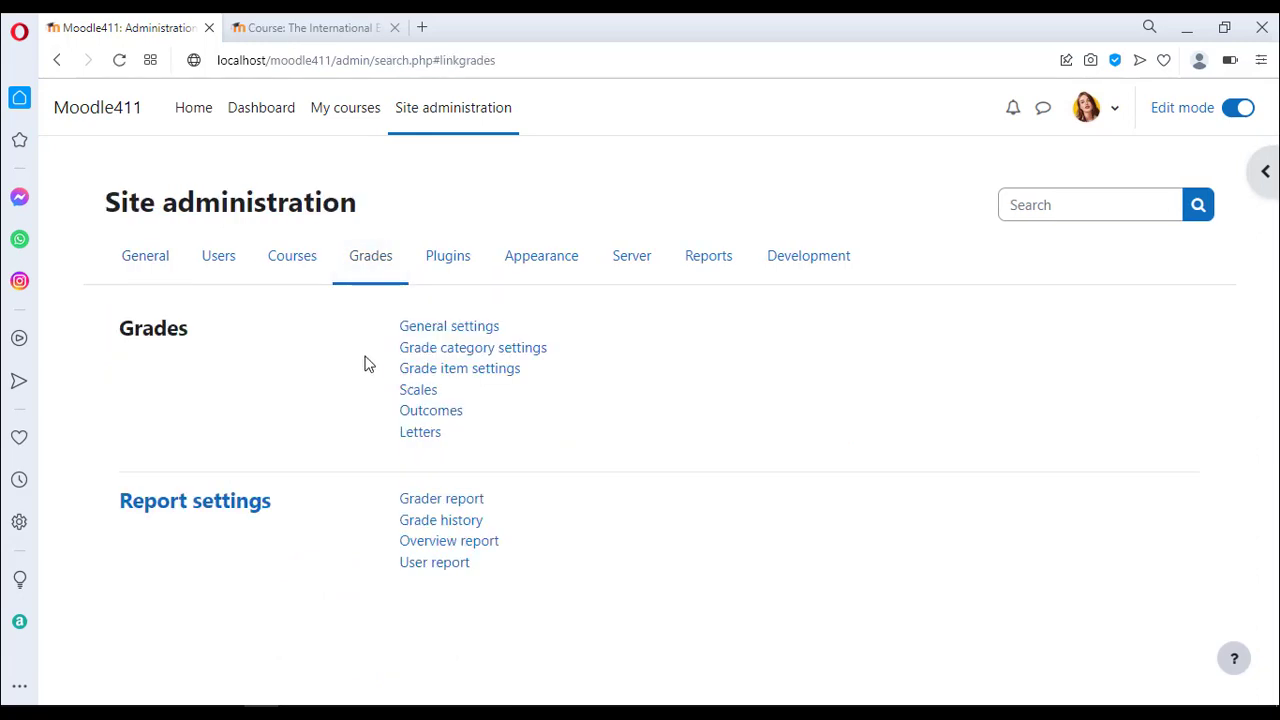
pyautogui.click(431, 412)
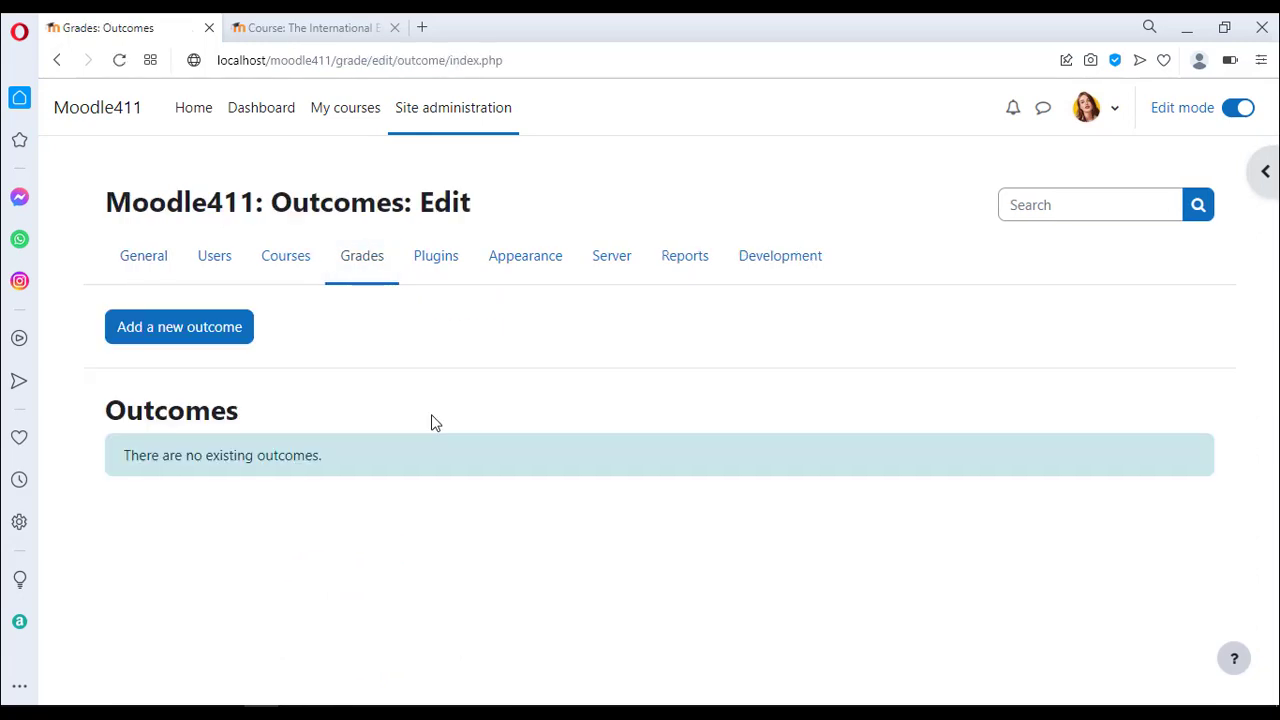
pyautogui.click(209, 340)
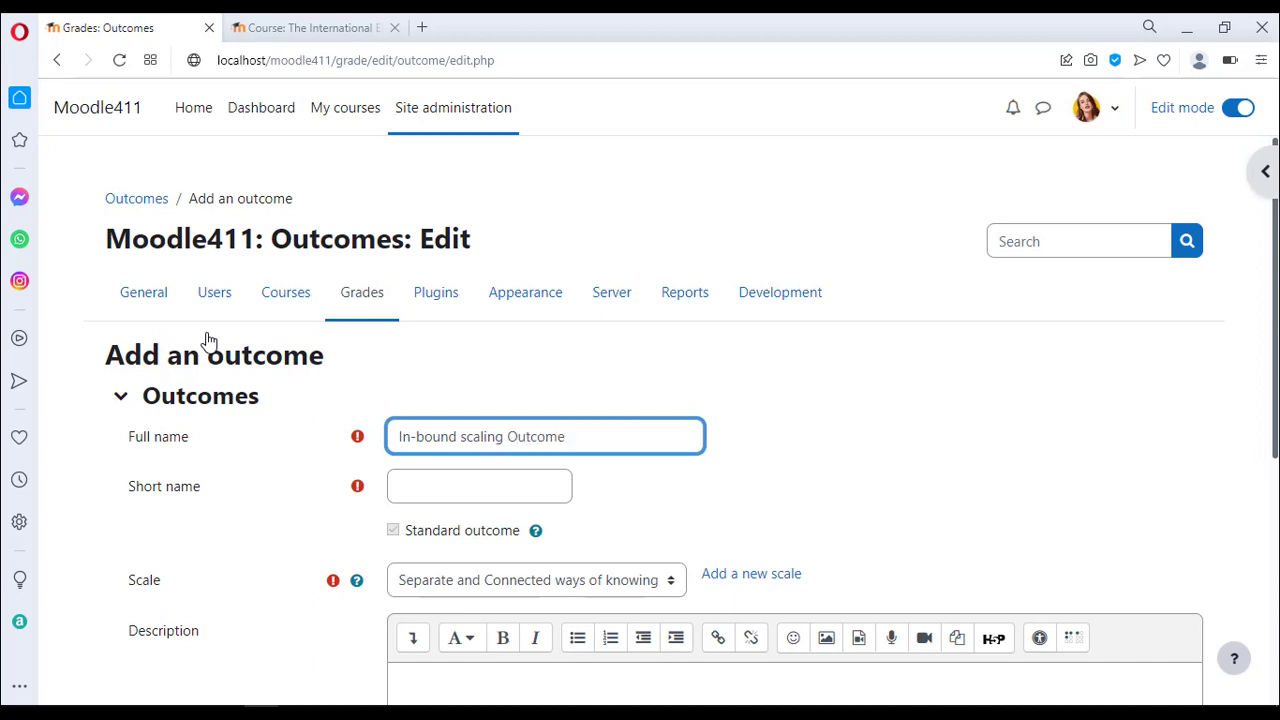
pyautogui.click(423, 486)
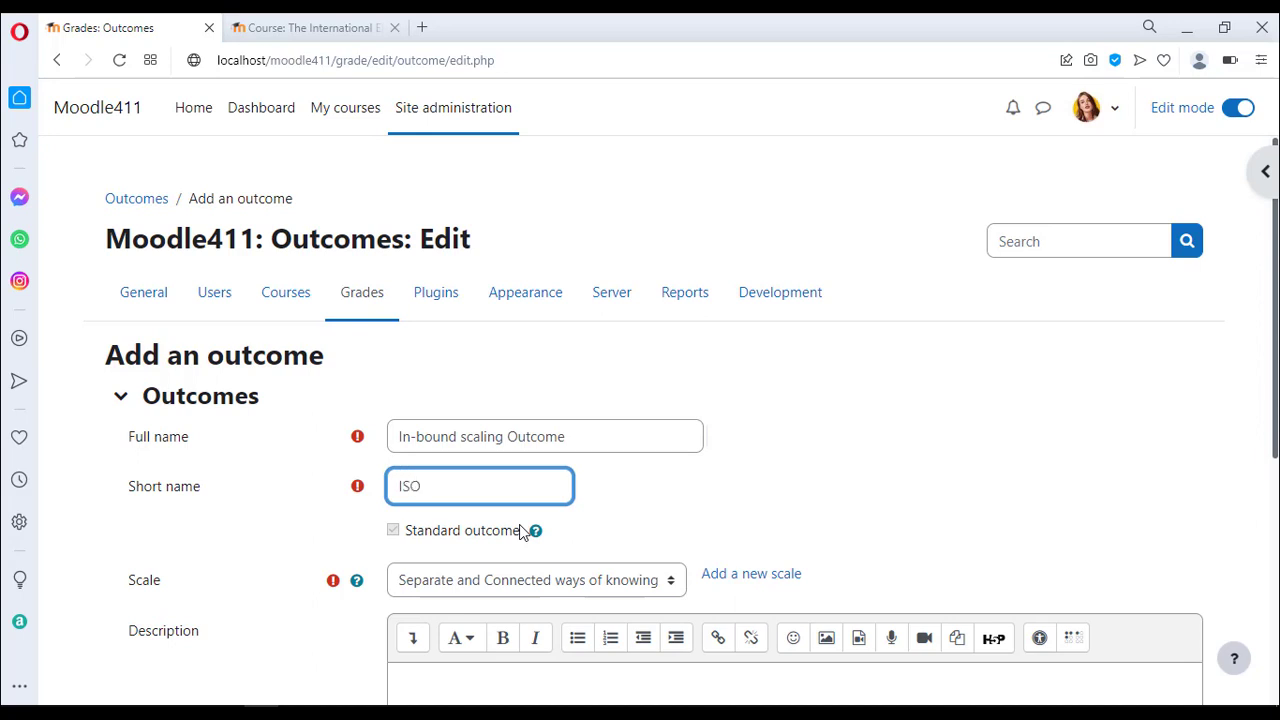
pyautogui.scroll(-2, 519, 530)
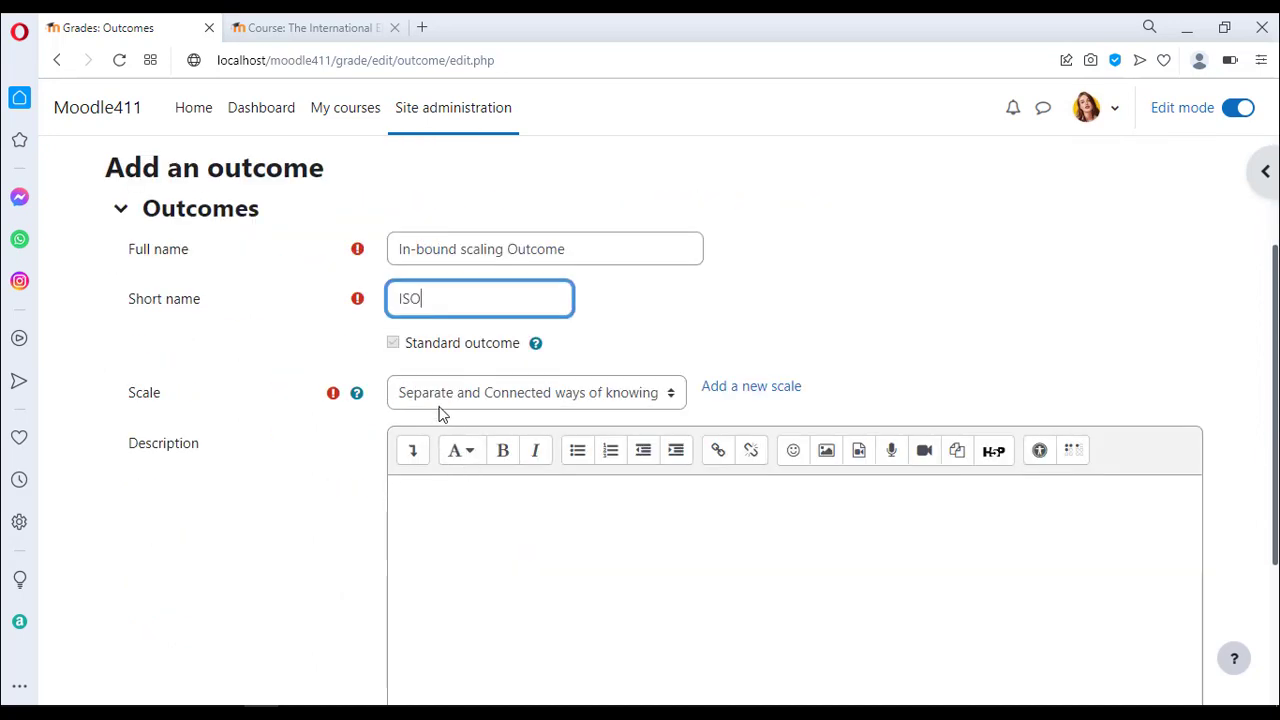
pyautogui.click(440, 405)
pyautogui.click(446, 462)
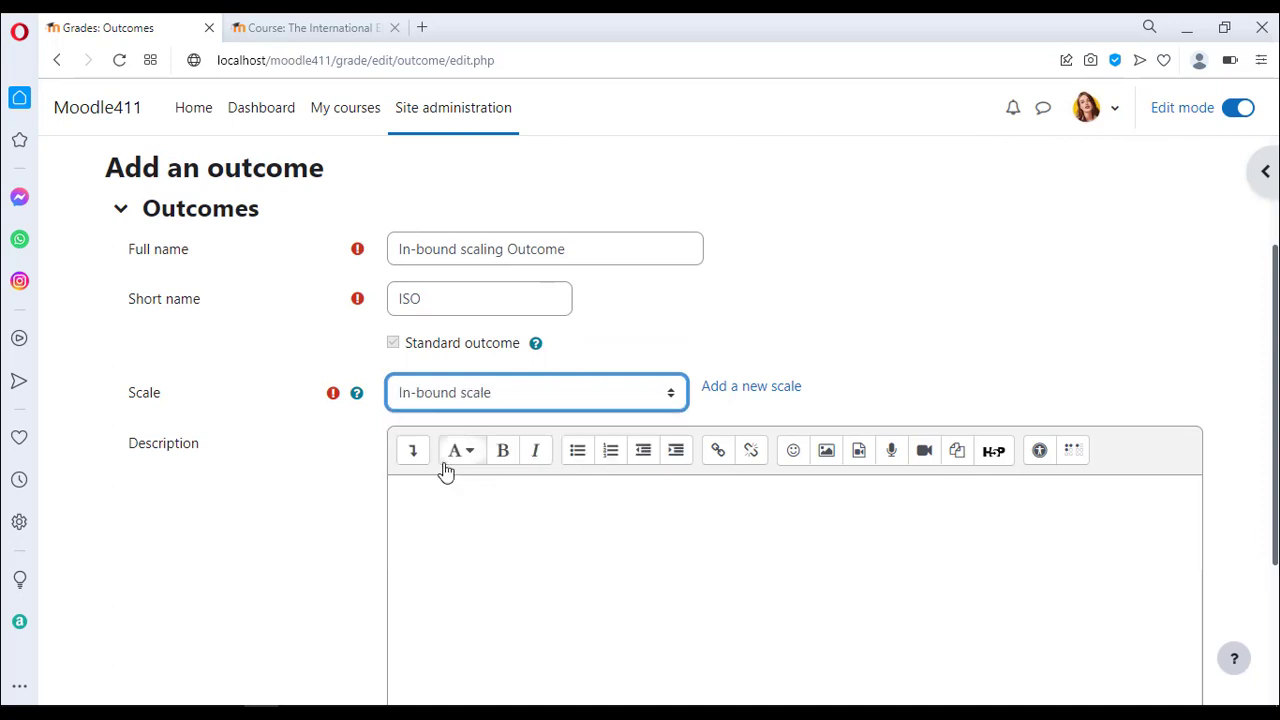
pyautogui.click(454, 520)
pyautogui.scroll(-2, 312, 546)
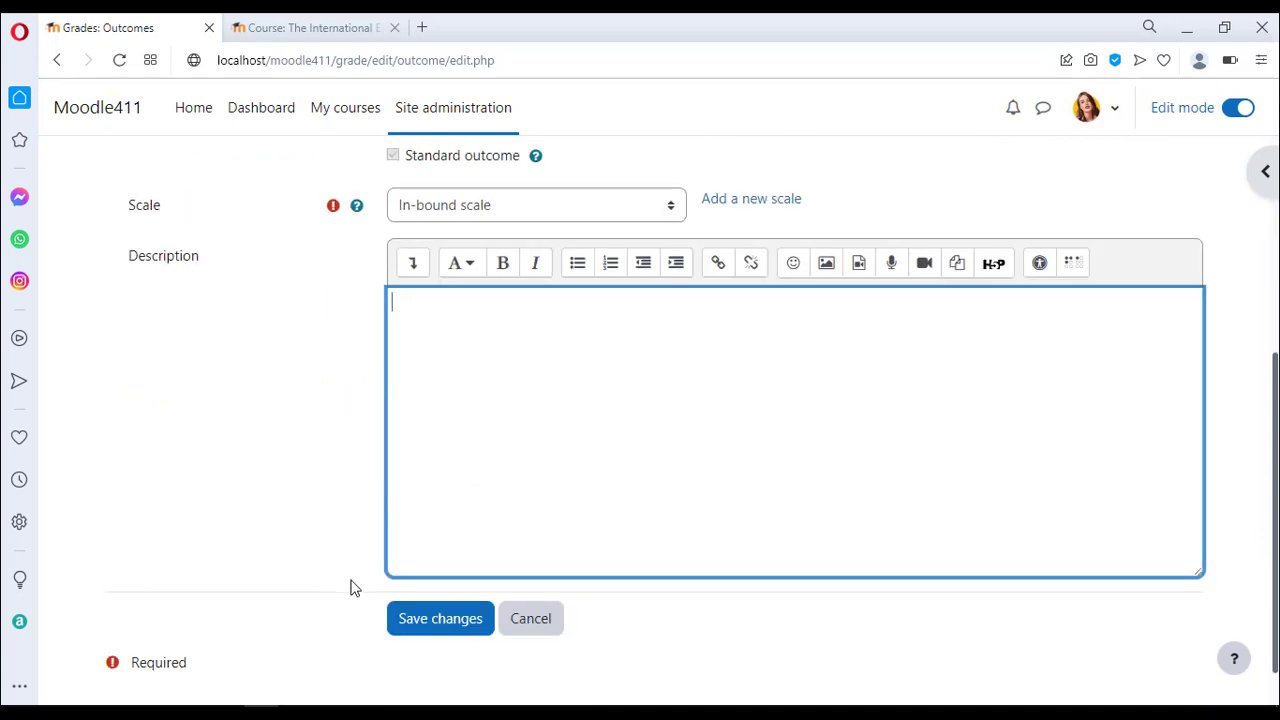
pyautogui.click(416, 626)
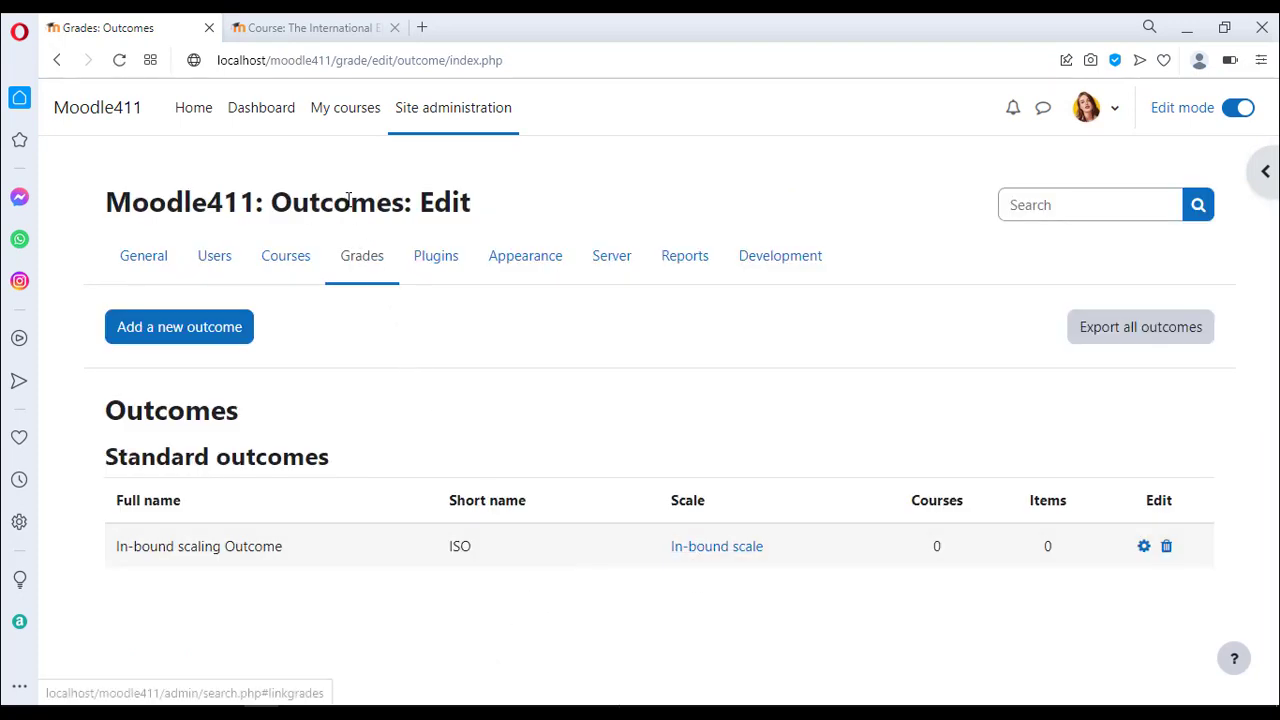
# Open the IELTS course's gradebook outcomes and add In-bound scaling Outcome to the outcomes used in the course.
pyautogui.click(329, 32)
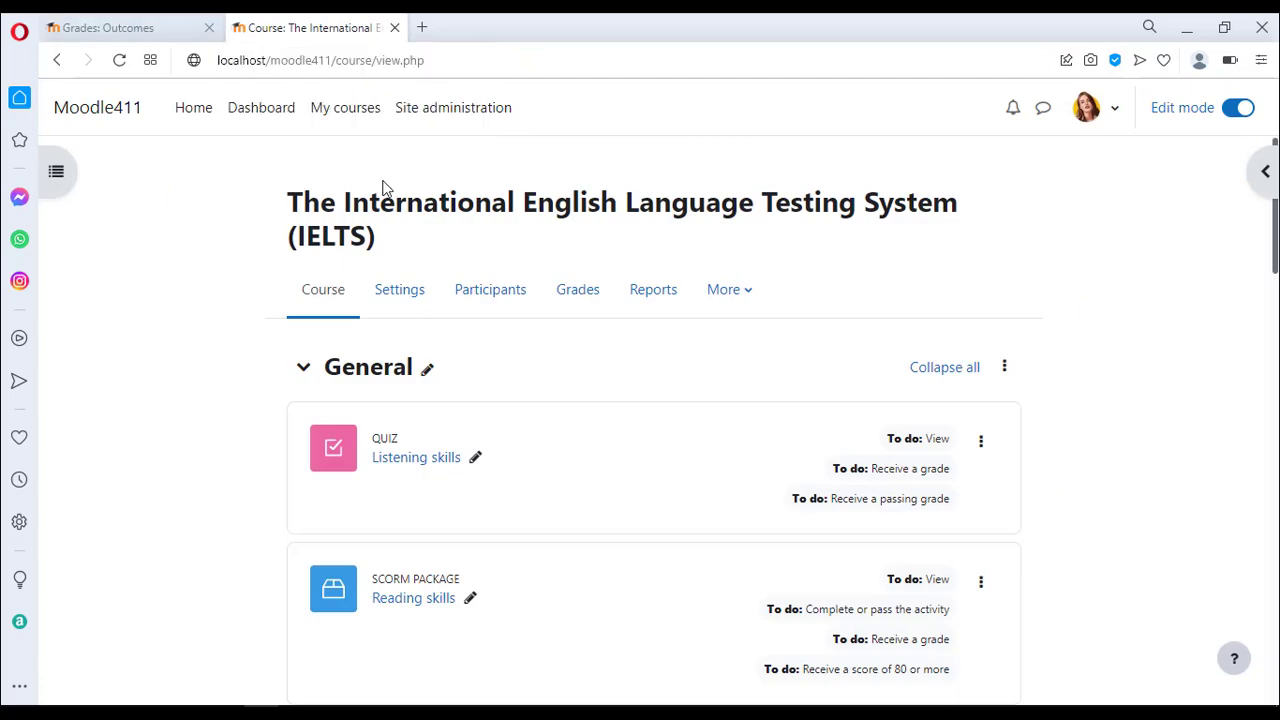
pyautogui.click(572, 300)
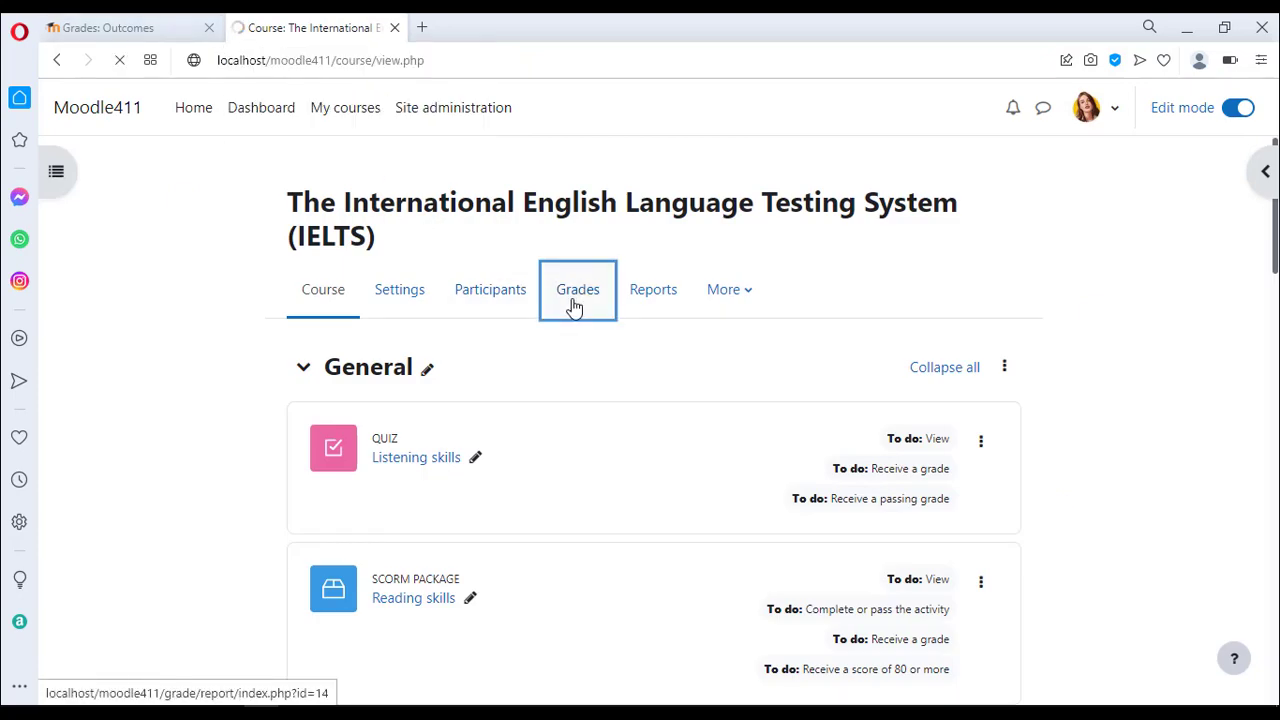
pyautogui.scroll(-1, 574, 305)
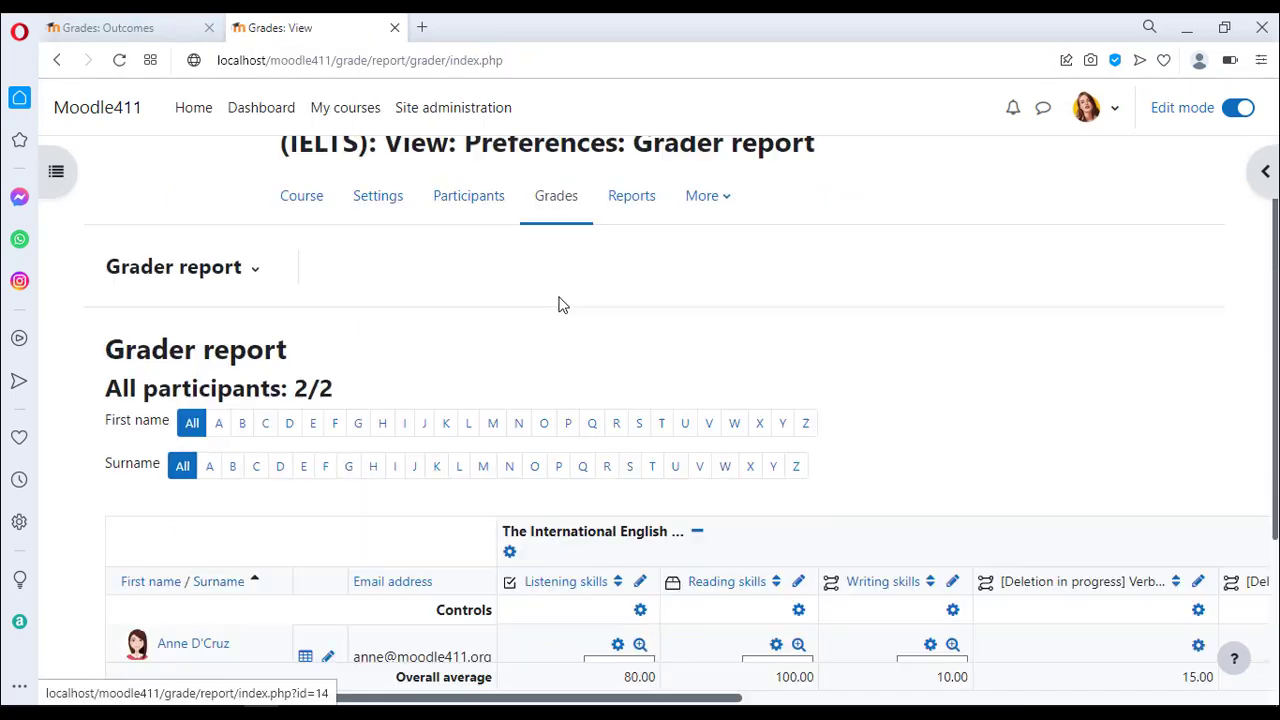
pyautogui.click(258, 275)
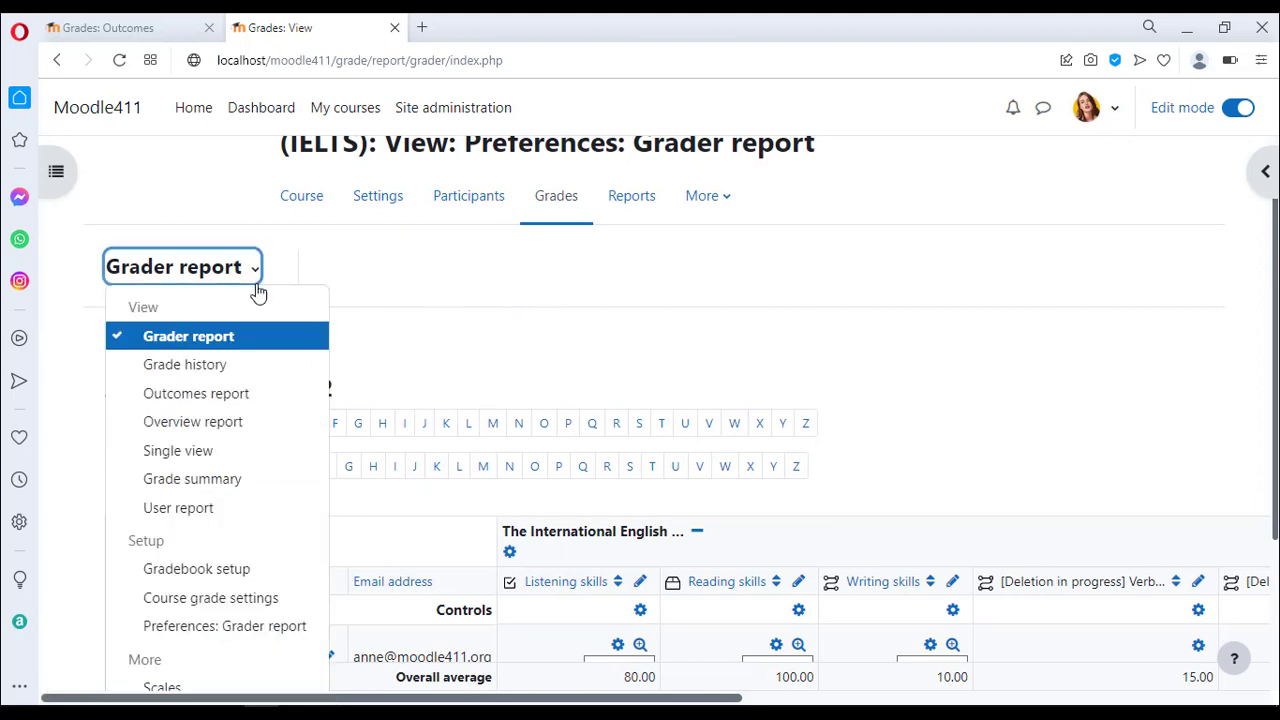
pyautogui.scroll(-1, 257, 394)
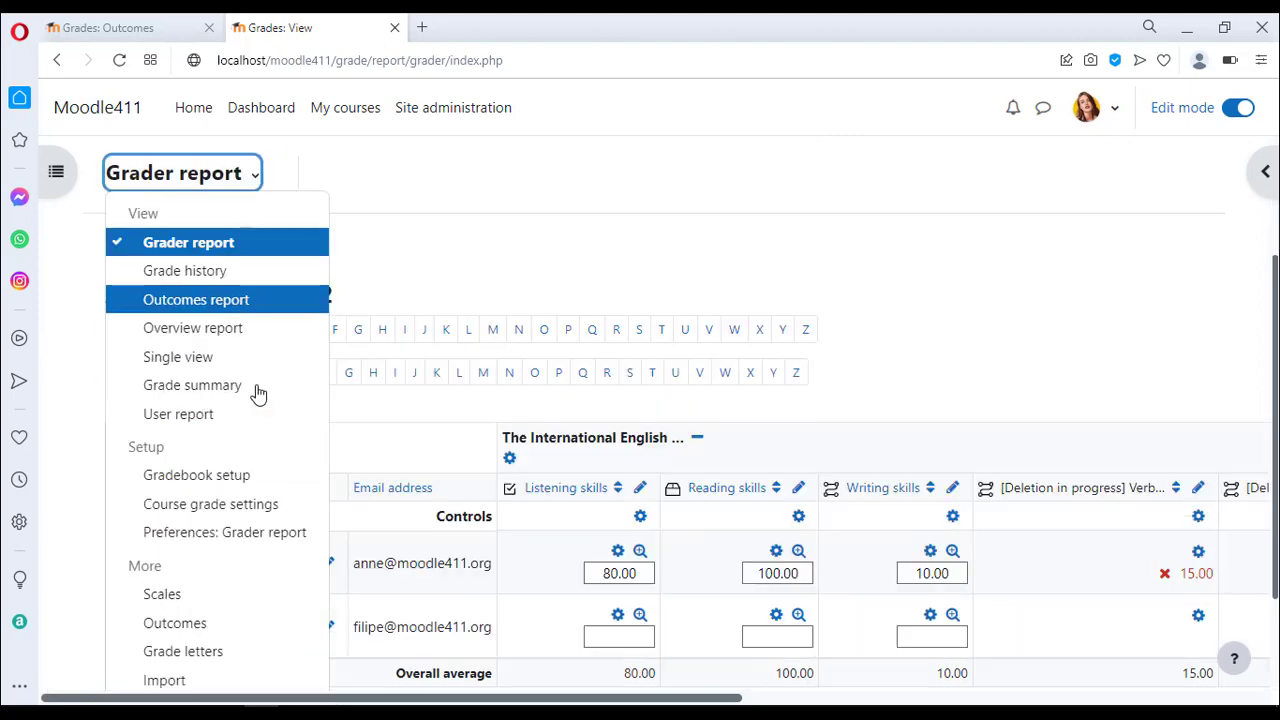
pyautogui.click(202, 622)
pyautogui.scroll(-2, 199, 620)
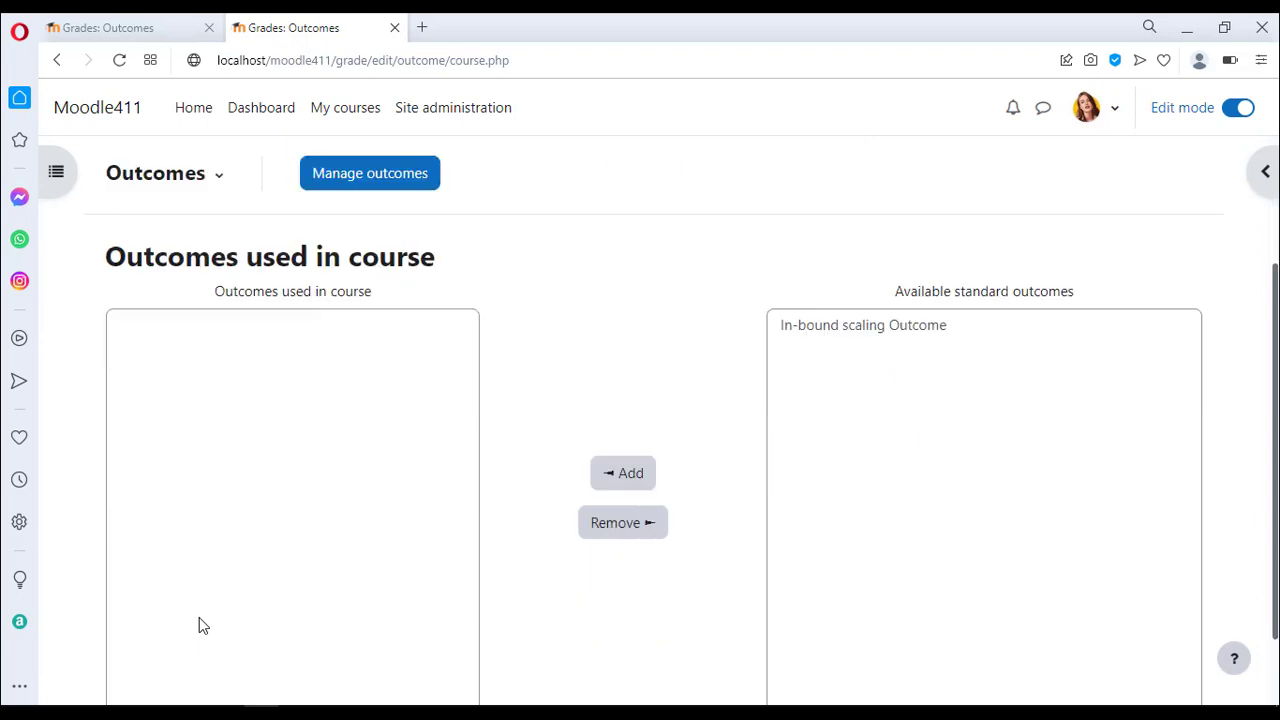
pyautogui.click(800, 330)
pyautogui.click(628, 471)
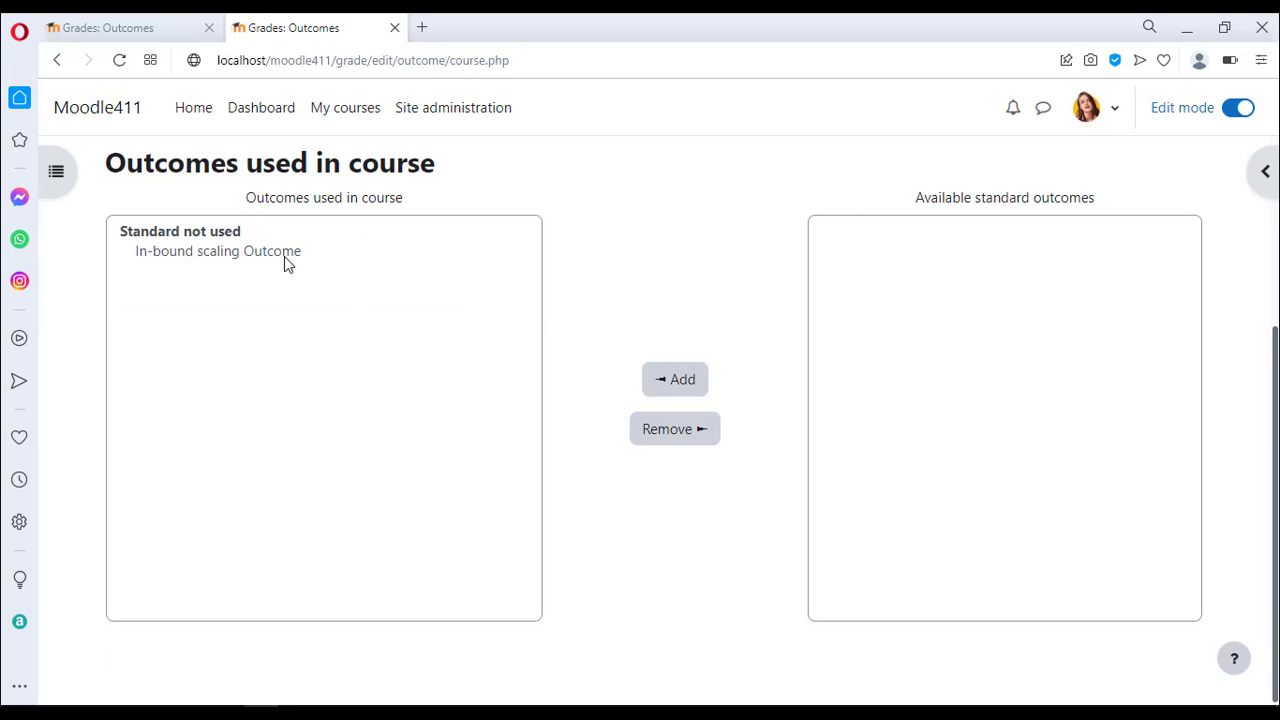
# Return to the IELTS course page and start a new Quiz activity in the General section.
pyautogui.scroll(3, 284, 256)
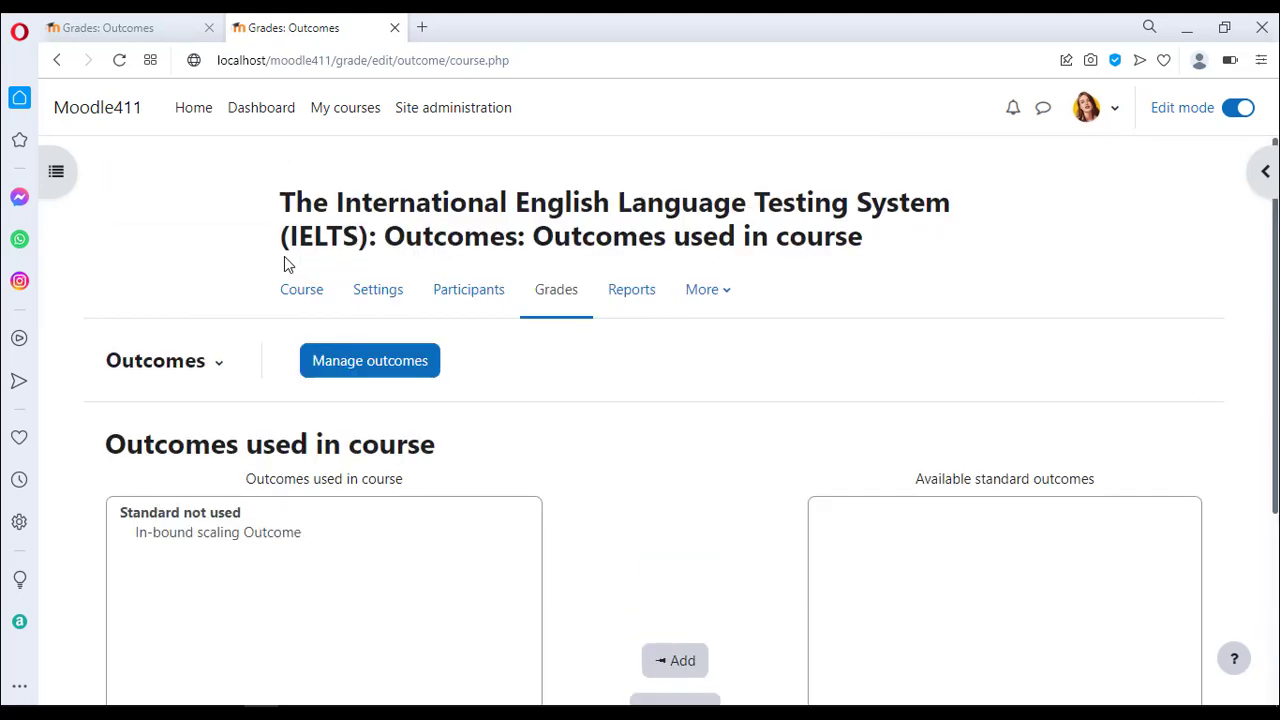
pyautogui.click(305, 307)
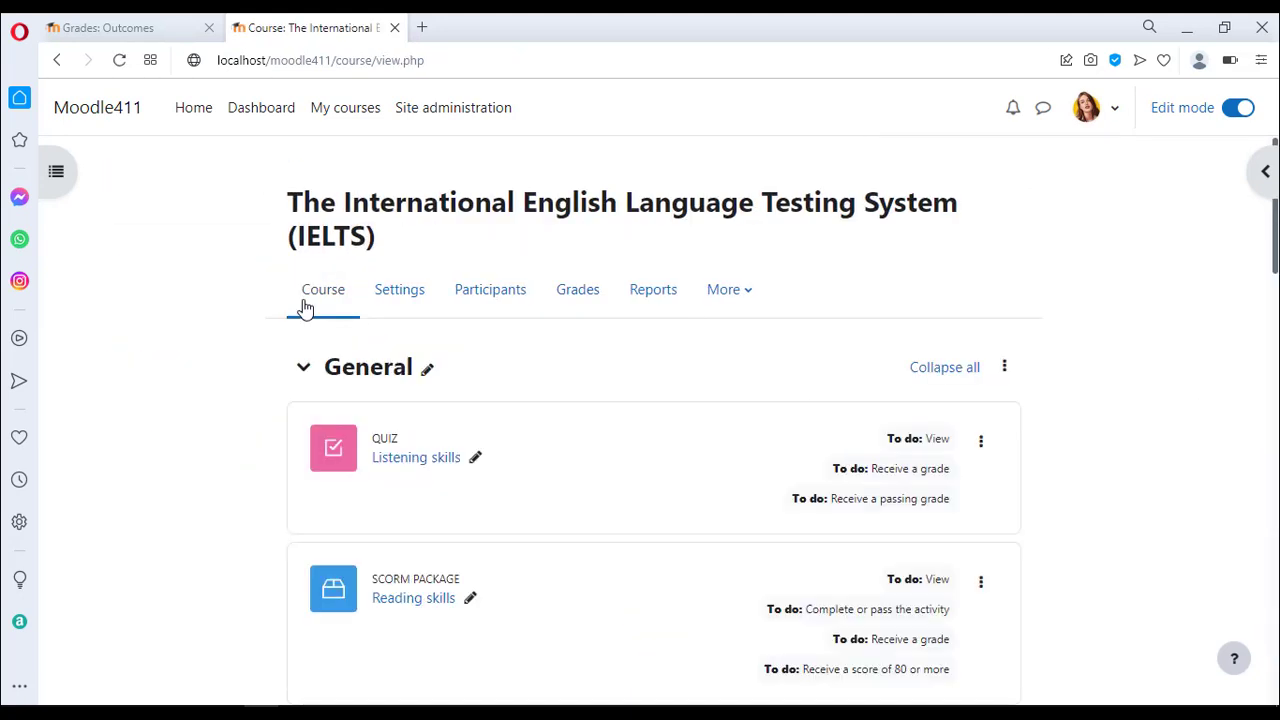
pyautogui.scroll(-7, 305, 307)
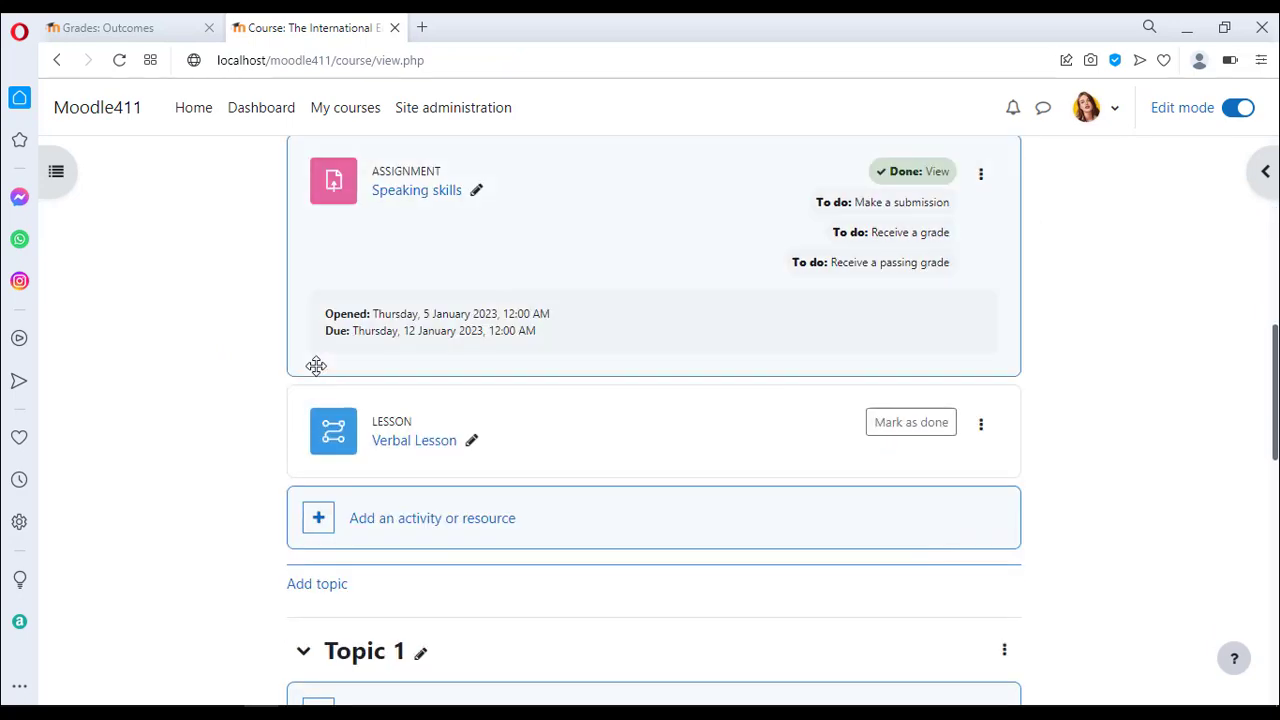
pyautogui.click(391, 520)
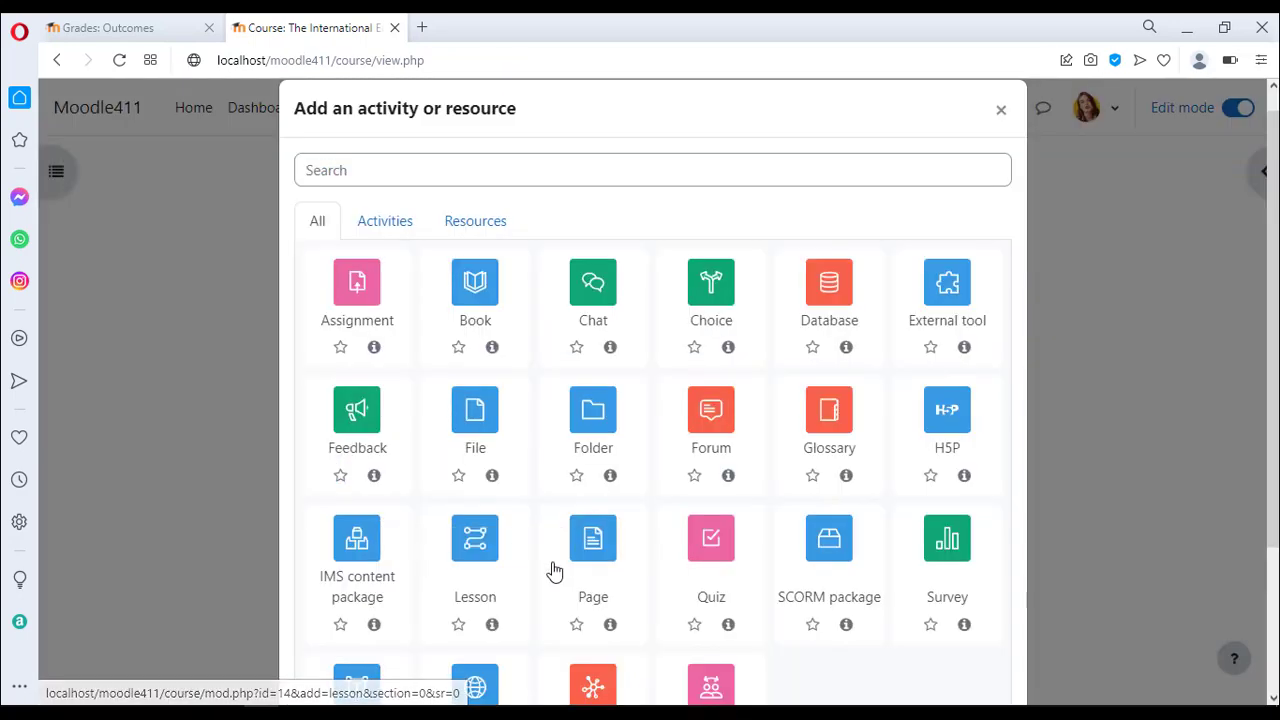
pyautogui.click(708, 552)
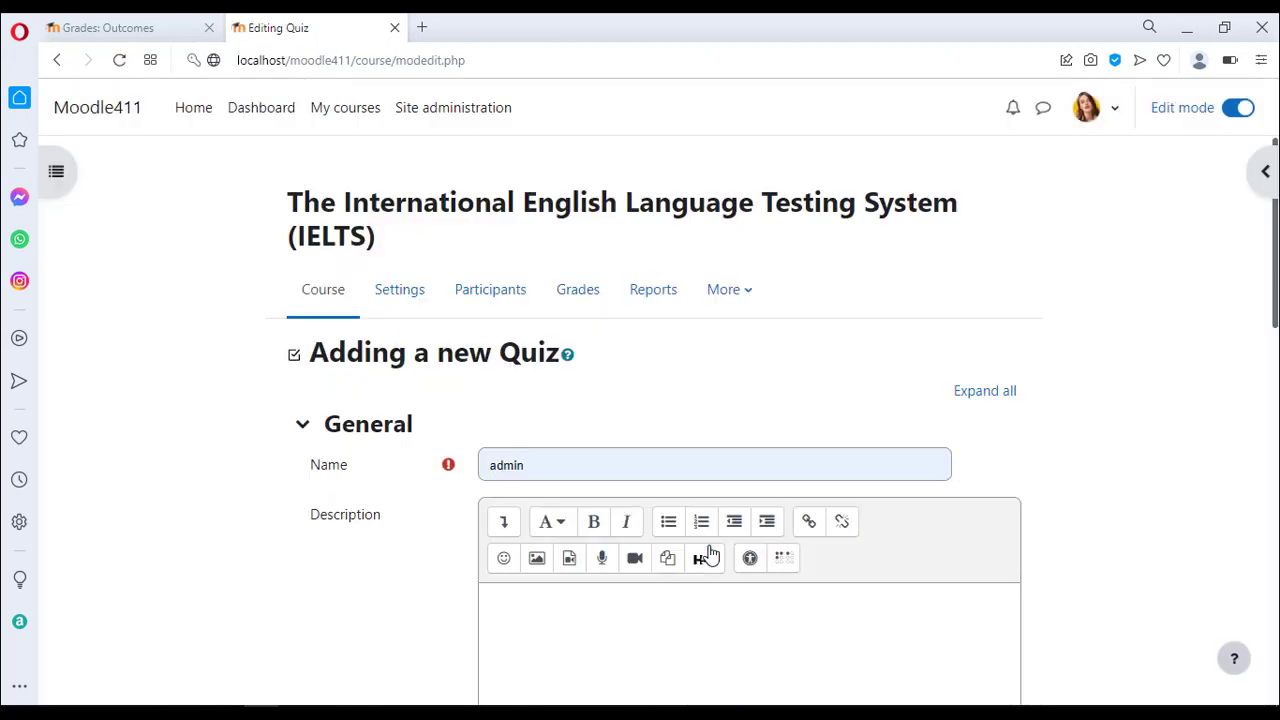
# Enable In-bound scaling Outcome in the new quiz's outcome settings.
pyautogui.scroll(-6, 708, 555)
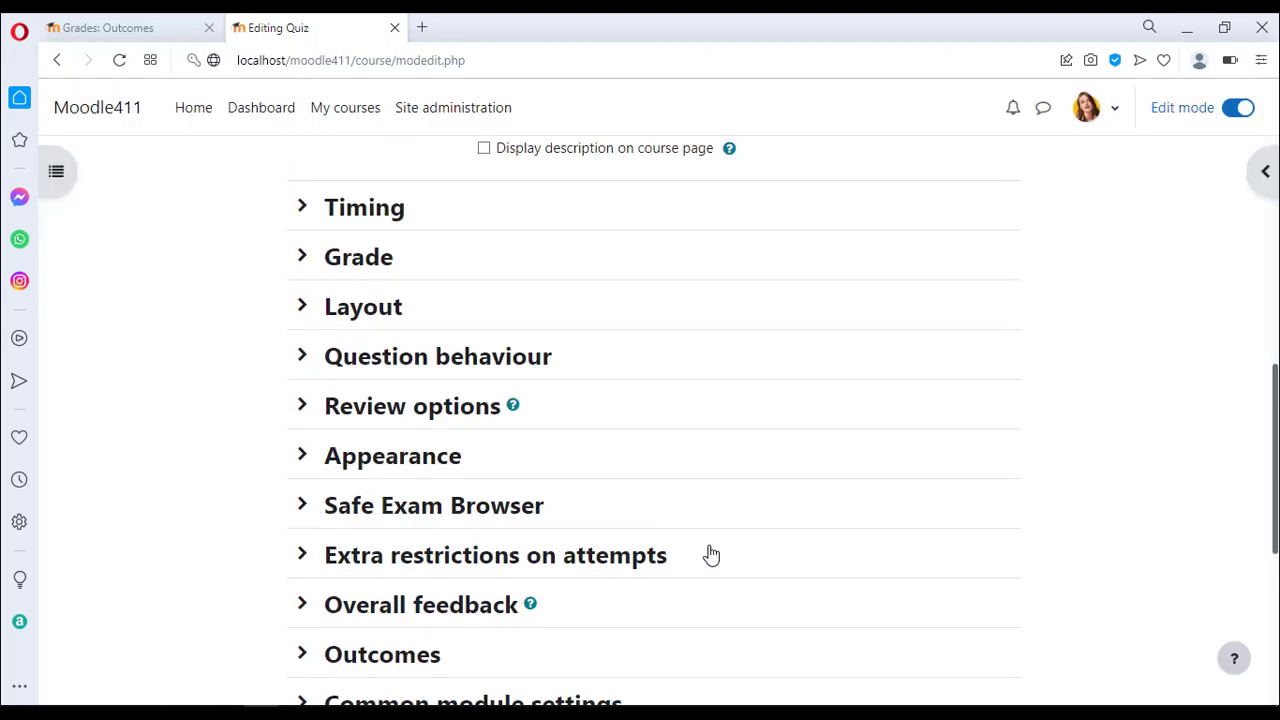
pyautogui.scroll(-1, 711, 555)
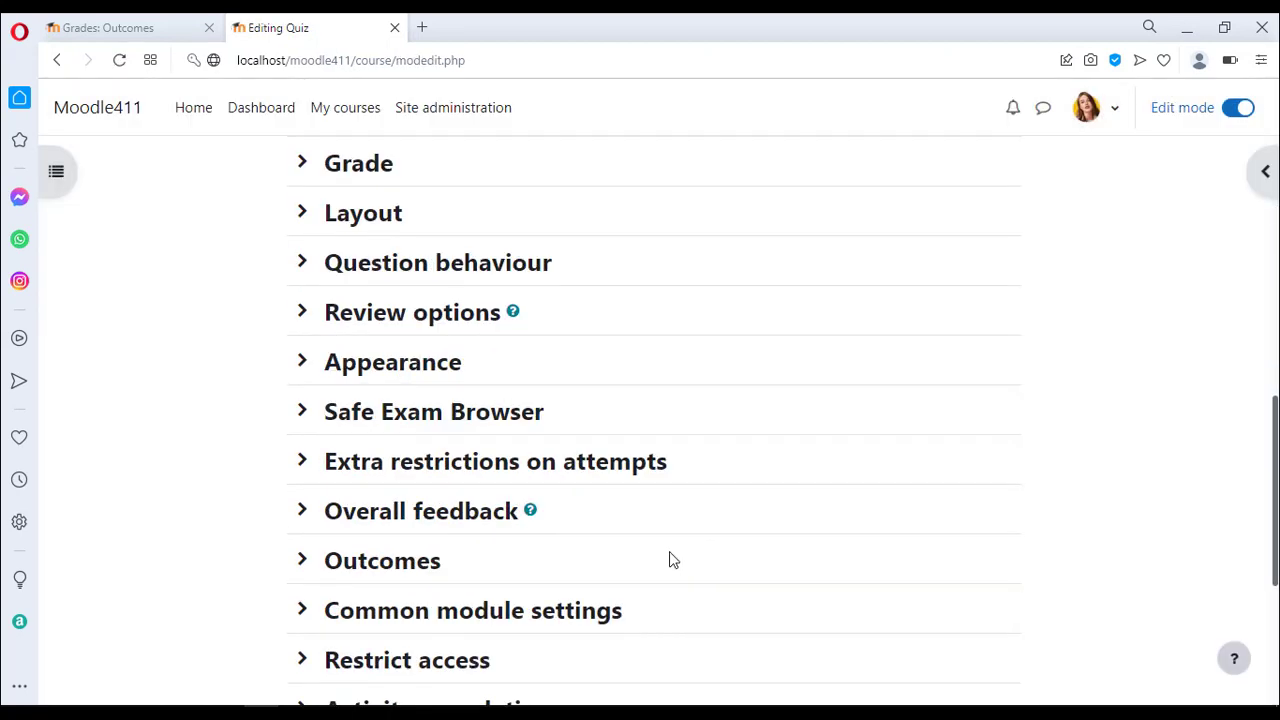
pyautogui.click(302, 561)
pyautogui.scroll(-1, 254, 569)
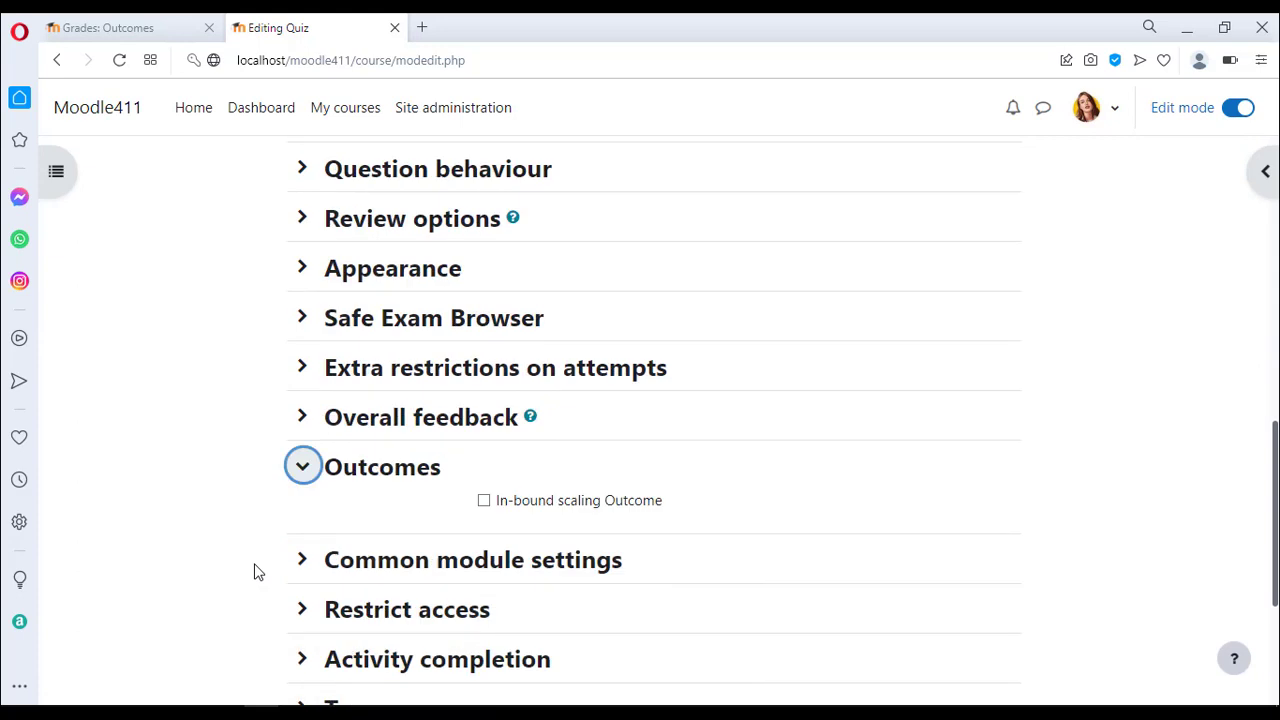
pyautogui.click(485, 505)
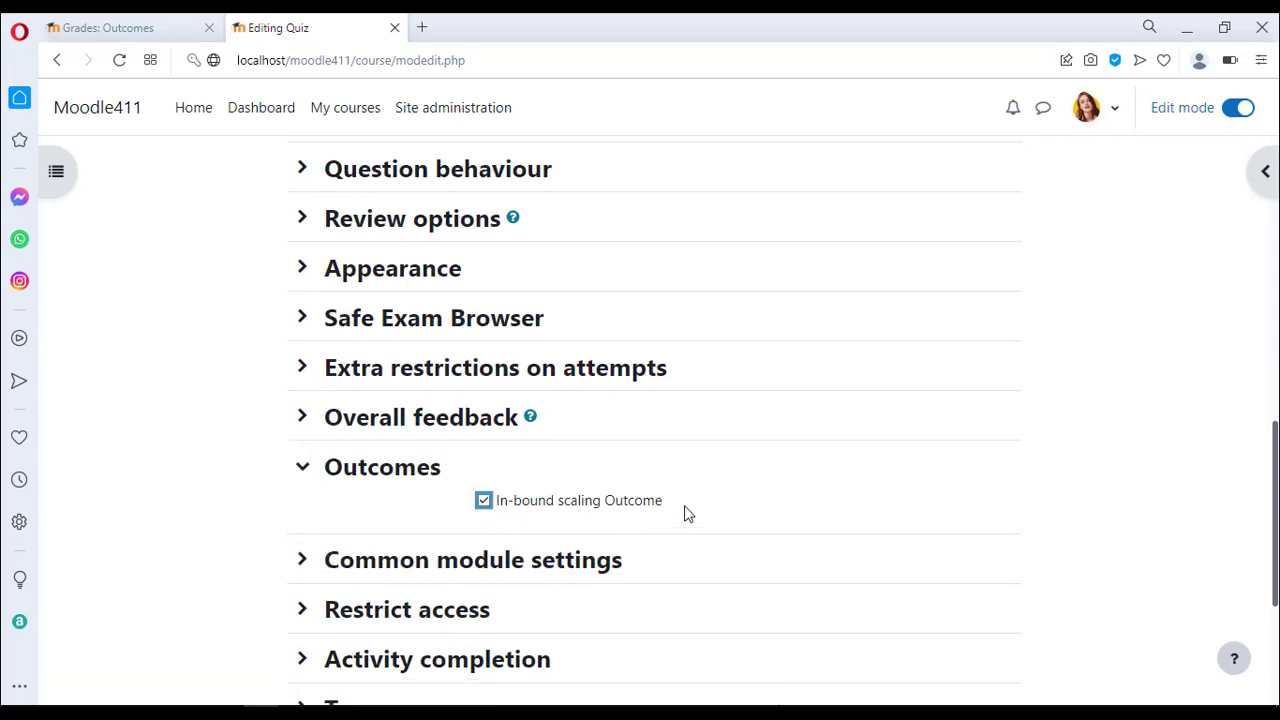
# Replace the quiz's prefilled name with Verbal Quiz.
pyautogui.scroll(8, 686, 513)
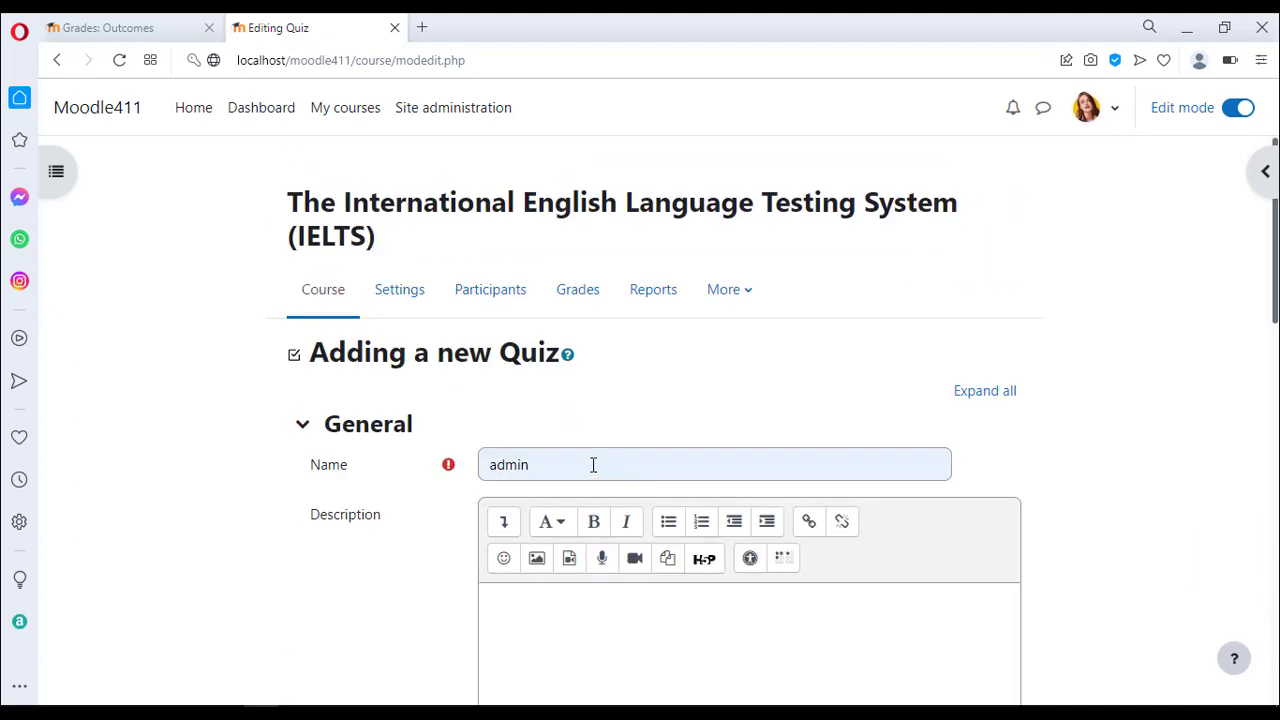
pyautogui.doubleClick(526, 462)
pyautogui.write('Verbal Quiz')
# Set the new quiz's grade to pass to 8 in its grade settings.
pyautogui.scroll(-4, 474, 603)
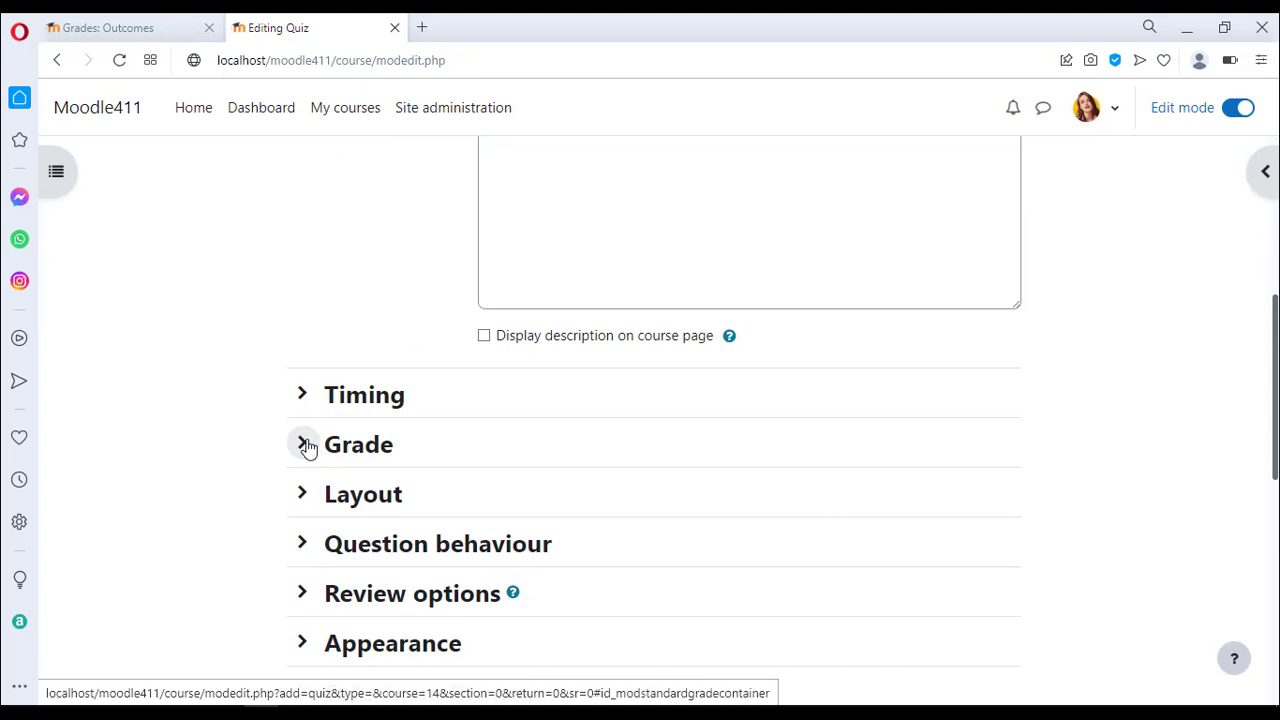
pyautogui.click(304, 446)
pyautogui.scroll(-3, 257, 561)
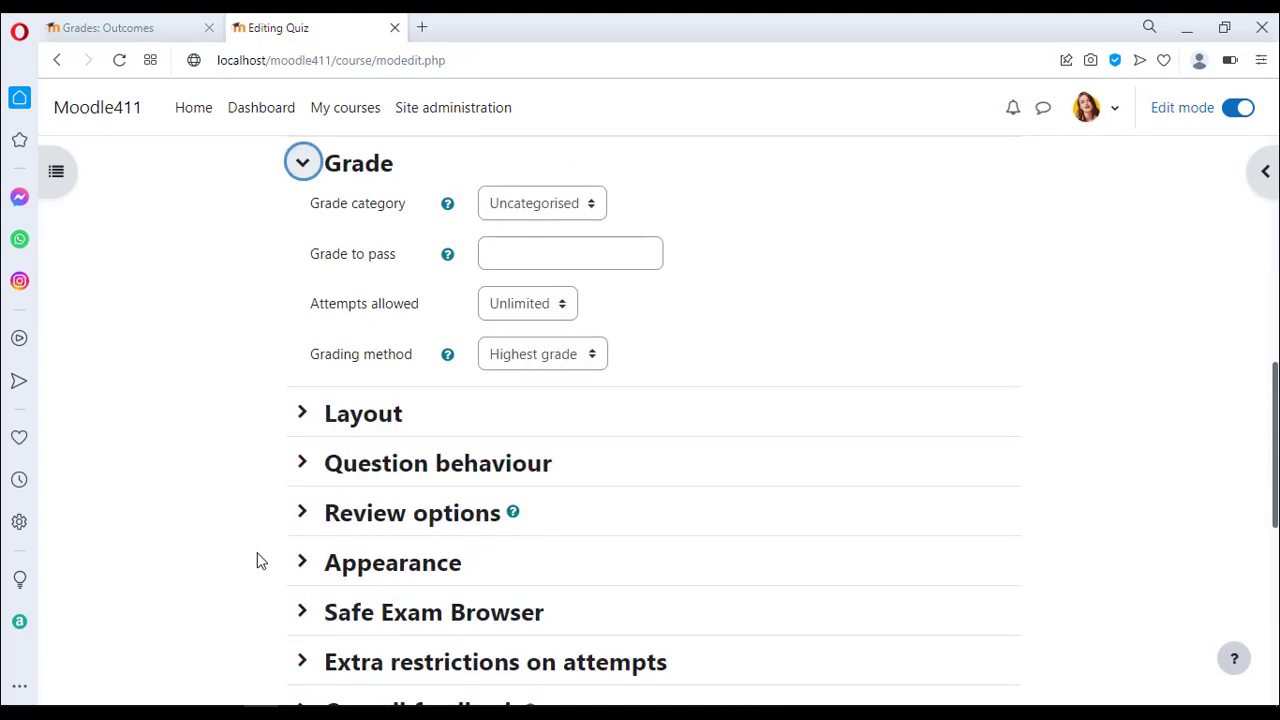
pyautogui.click(510, 262)
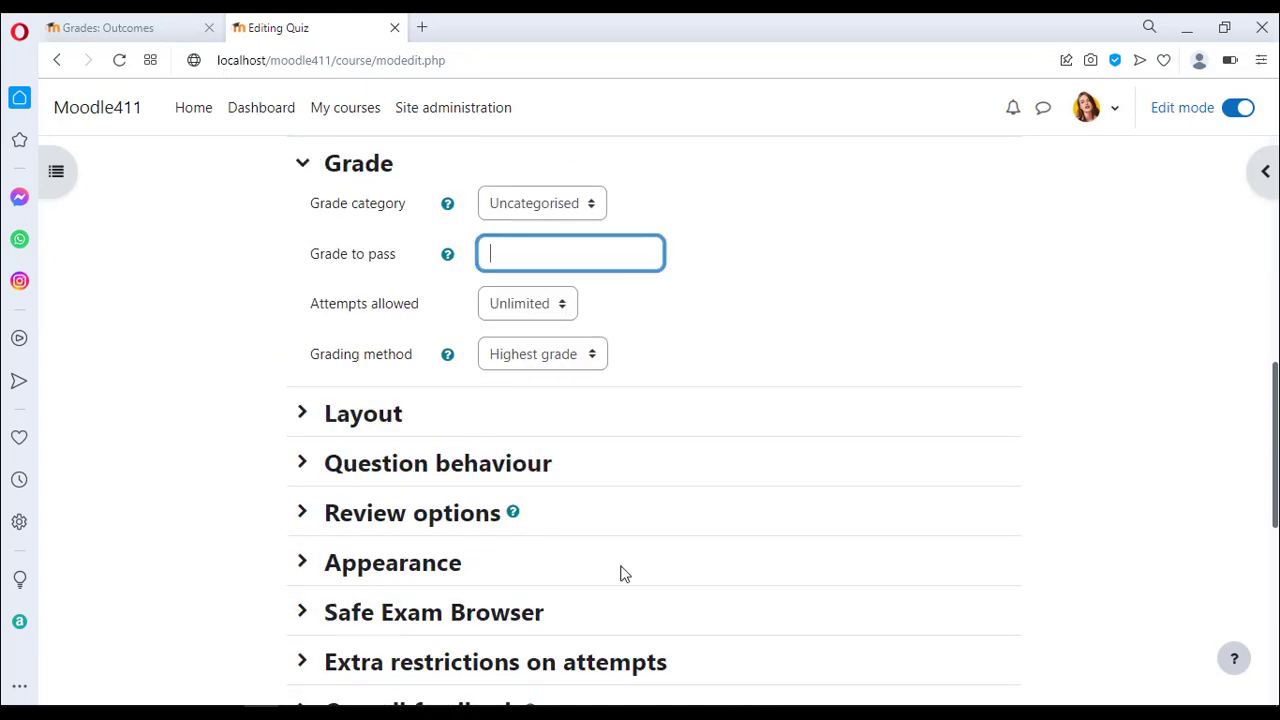
pyautogui.scroll(-2, 620, 573)
pyautogui.scroll(-1, 620, 573)
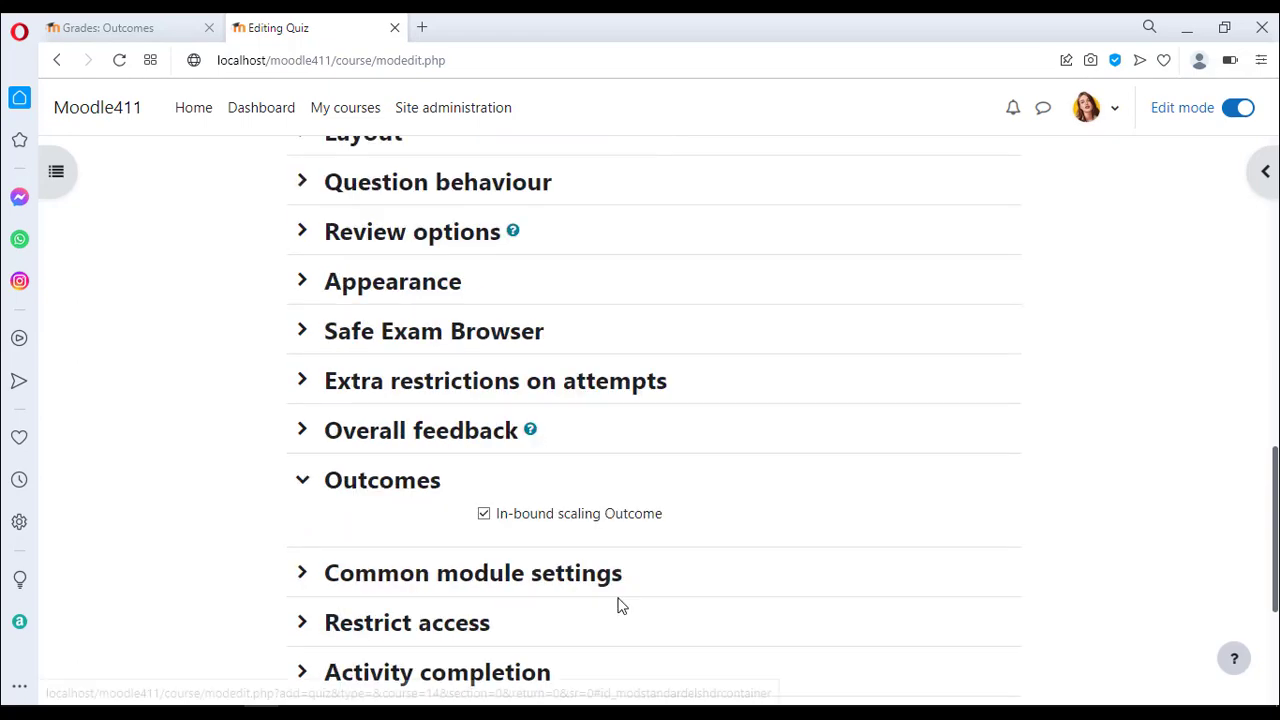
# Look over the quiz's review options and question behaviour, and set New page in the layout settings to Never, all questions on one page.
pyautogui.click(298, 234)
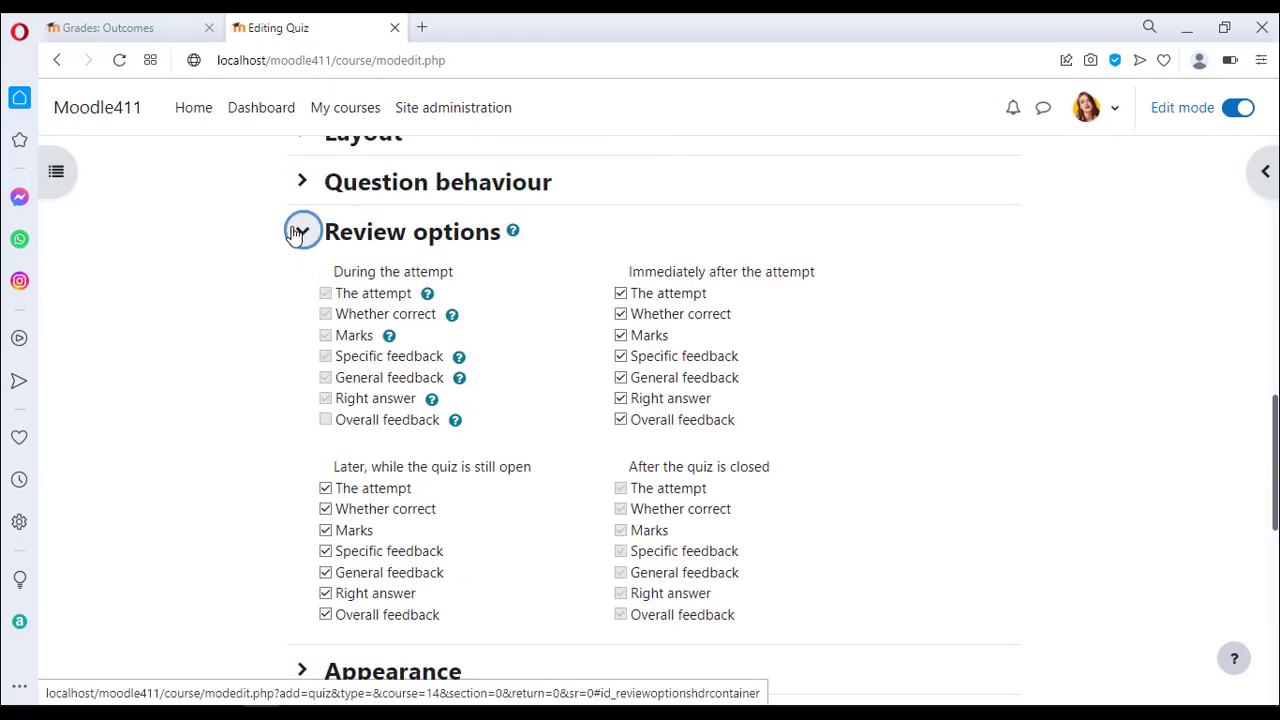
pyautogui.click(301, 238)
pyautogui.click(303, 185)
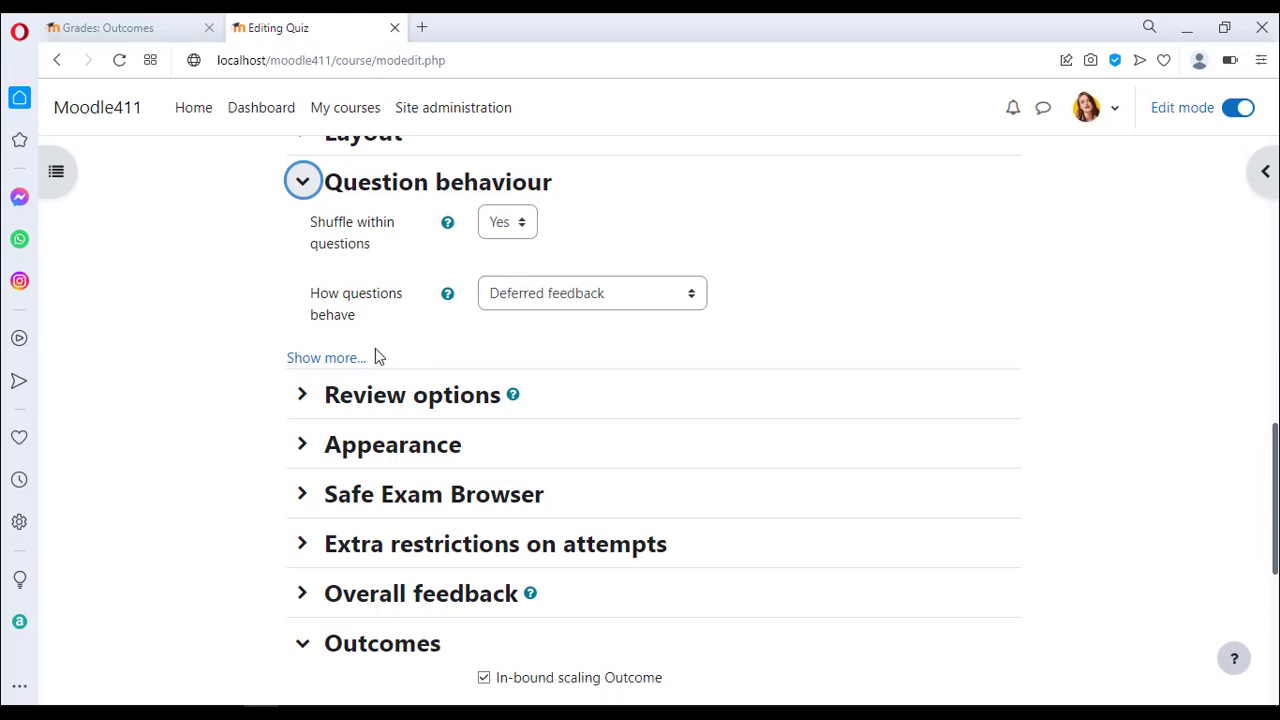
pyautogui.click(343, 360)
pyautogui.scroll(1, 349, 365)
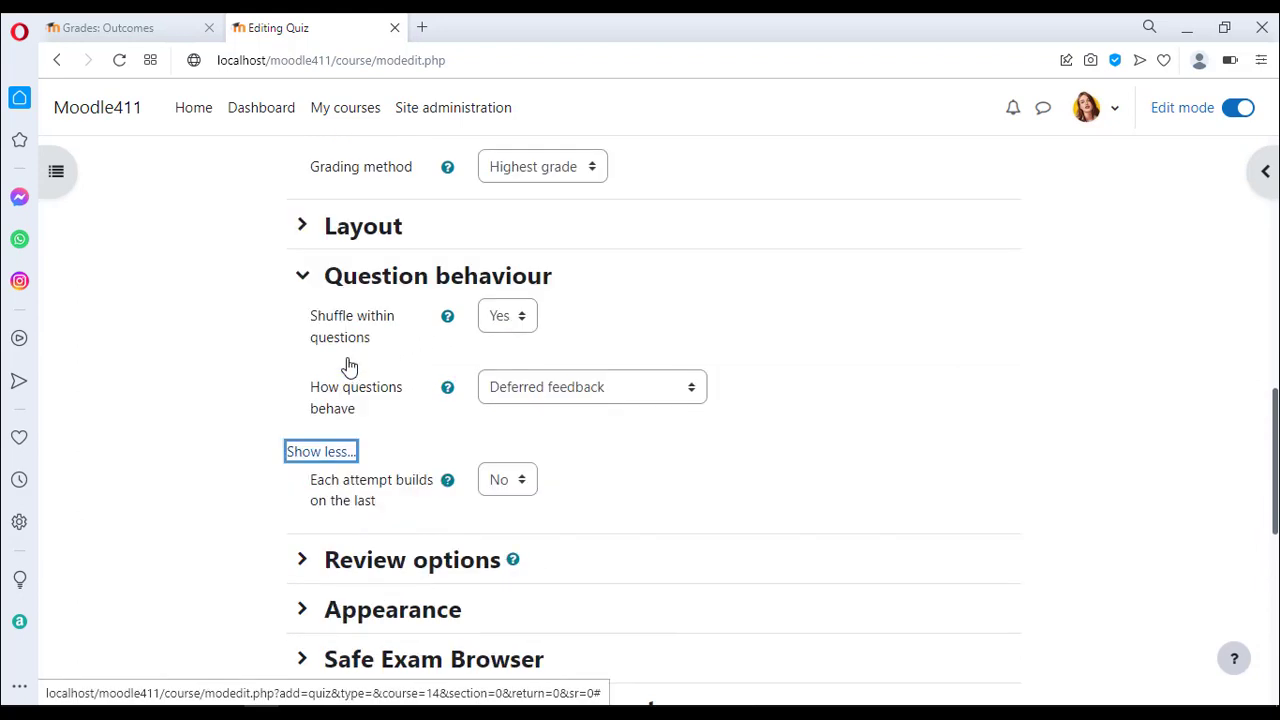
pyautogui.click(305, 230)
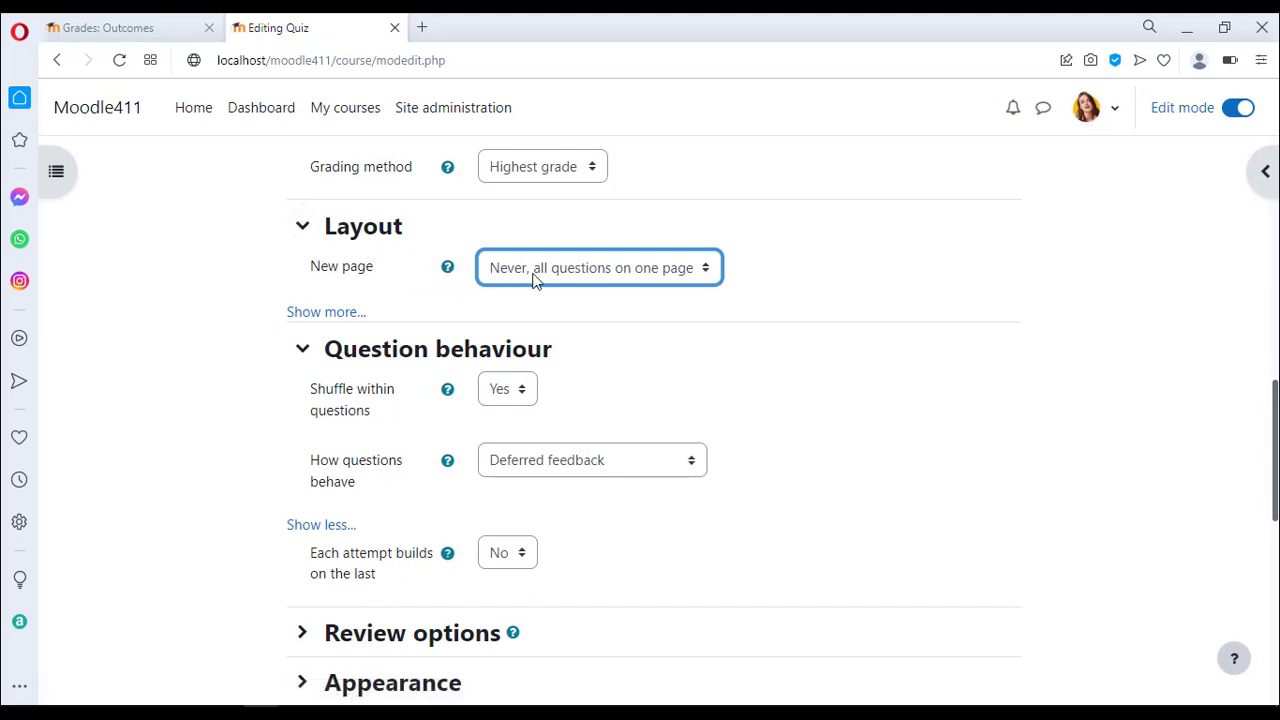
pyautogui.scroll(-7, 588, 373)
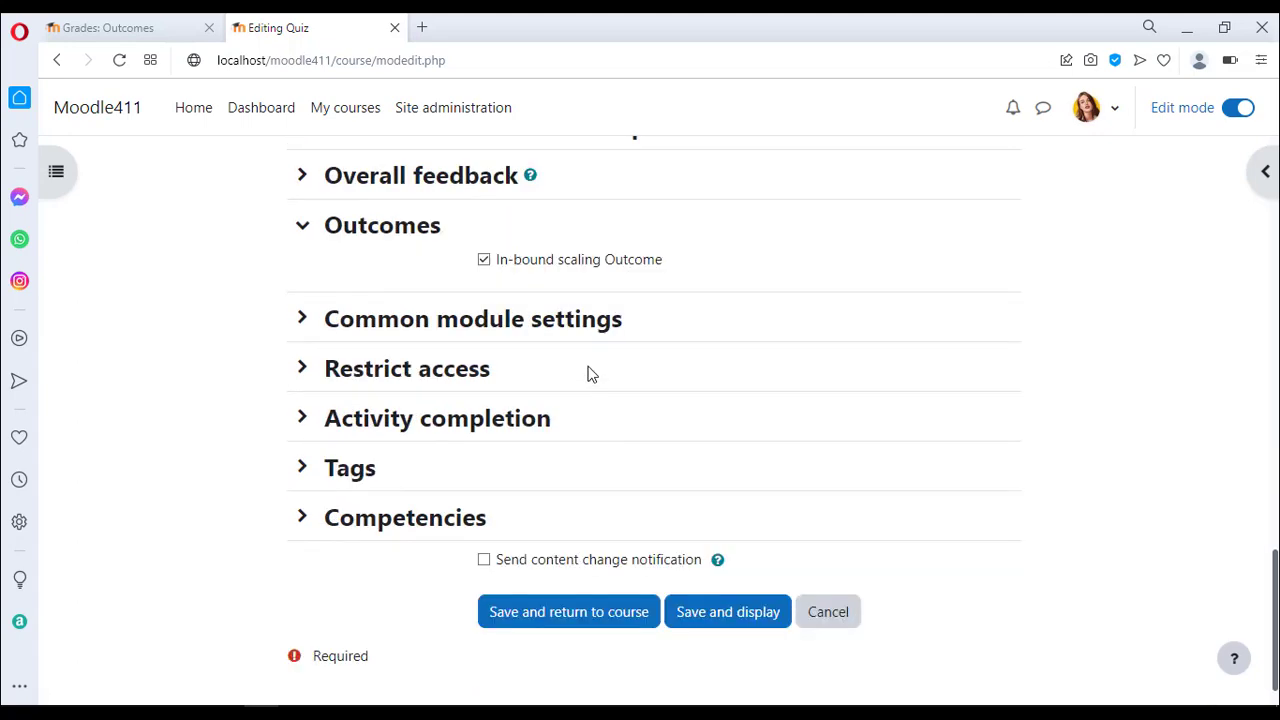
# Save the quiz, return to the course, and open Verbal Quiz's page for adding questions.
pyautogui.click(575, 566)
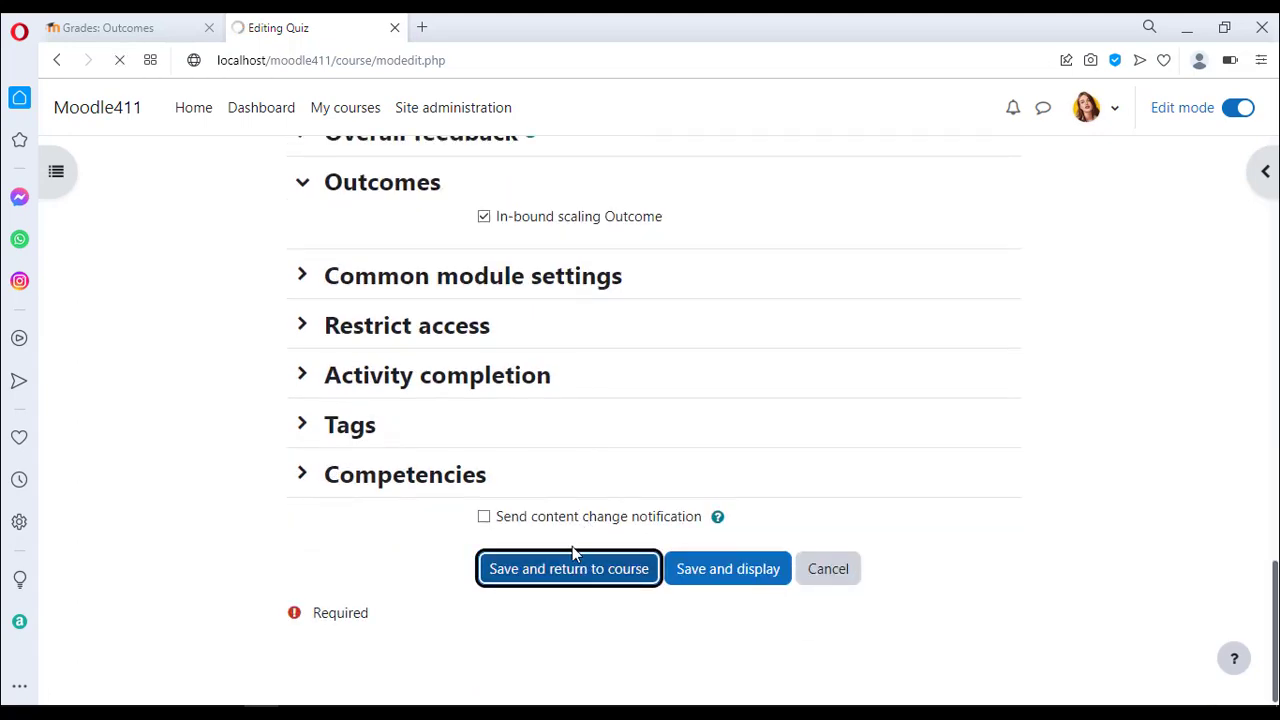
pyautogui.click(424, 512)
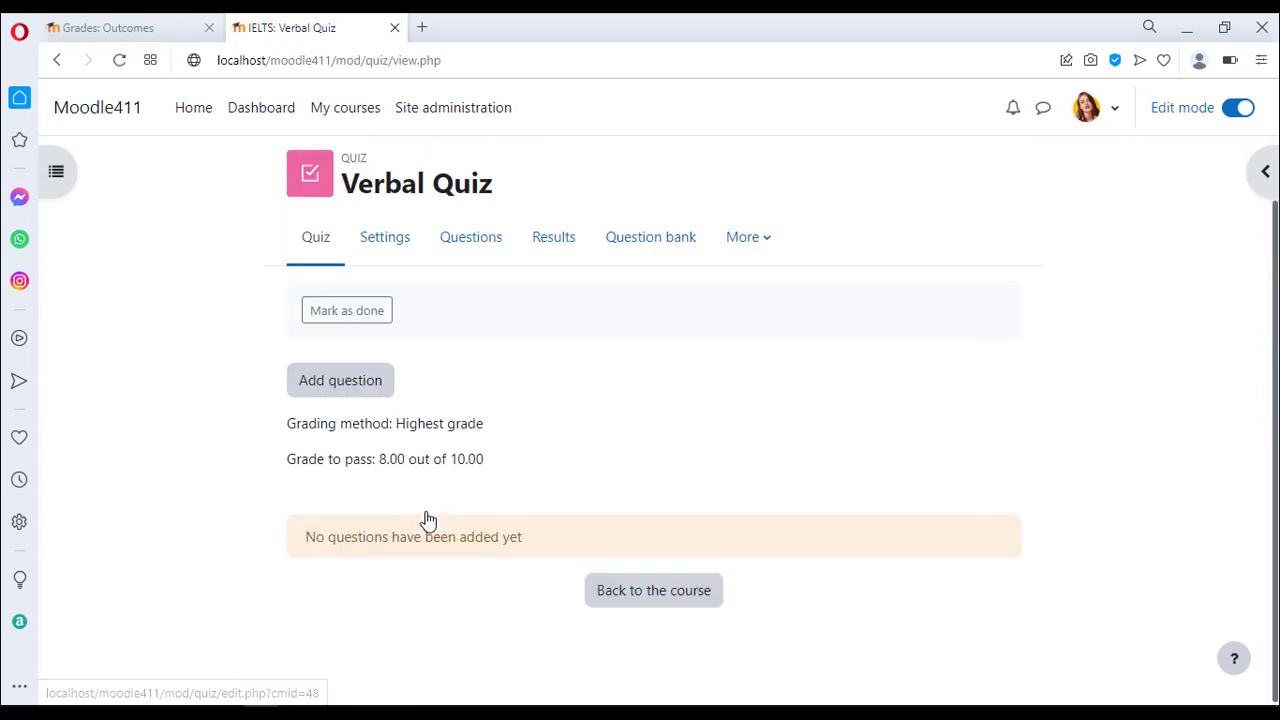
pyautogui.click(335, 390)
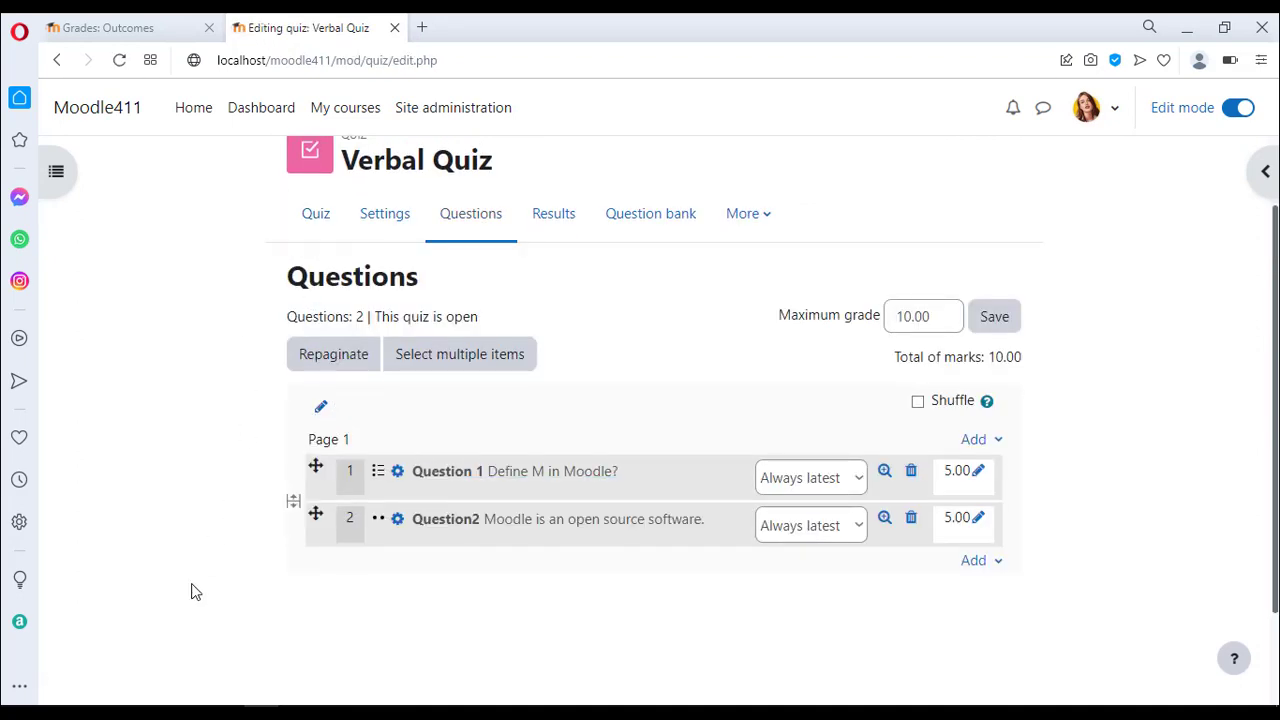
# Switch to the student's browser window, open Verbal Quiz from the IELTS course and start an attempt.
pyautogui.click(192, 706)
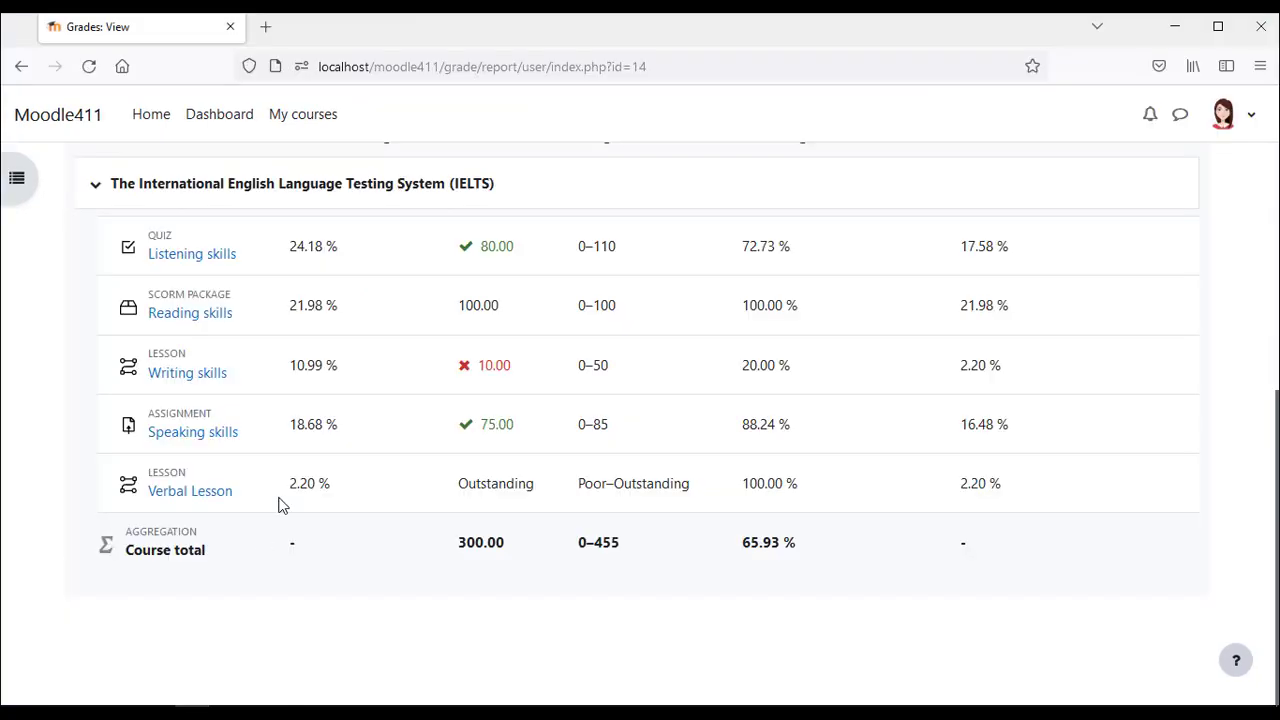
pyautogui.click(157, 130)
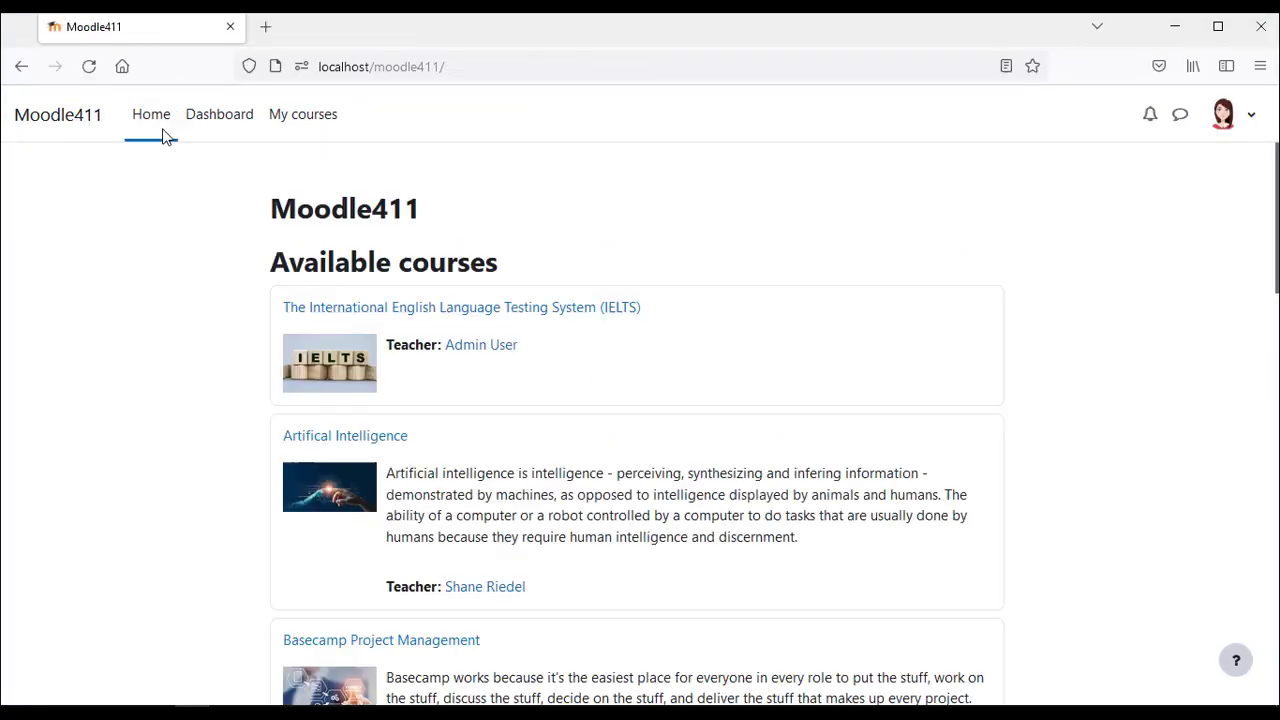
pyautogui.click(450, 310)
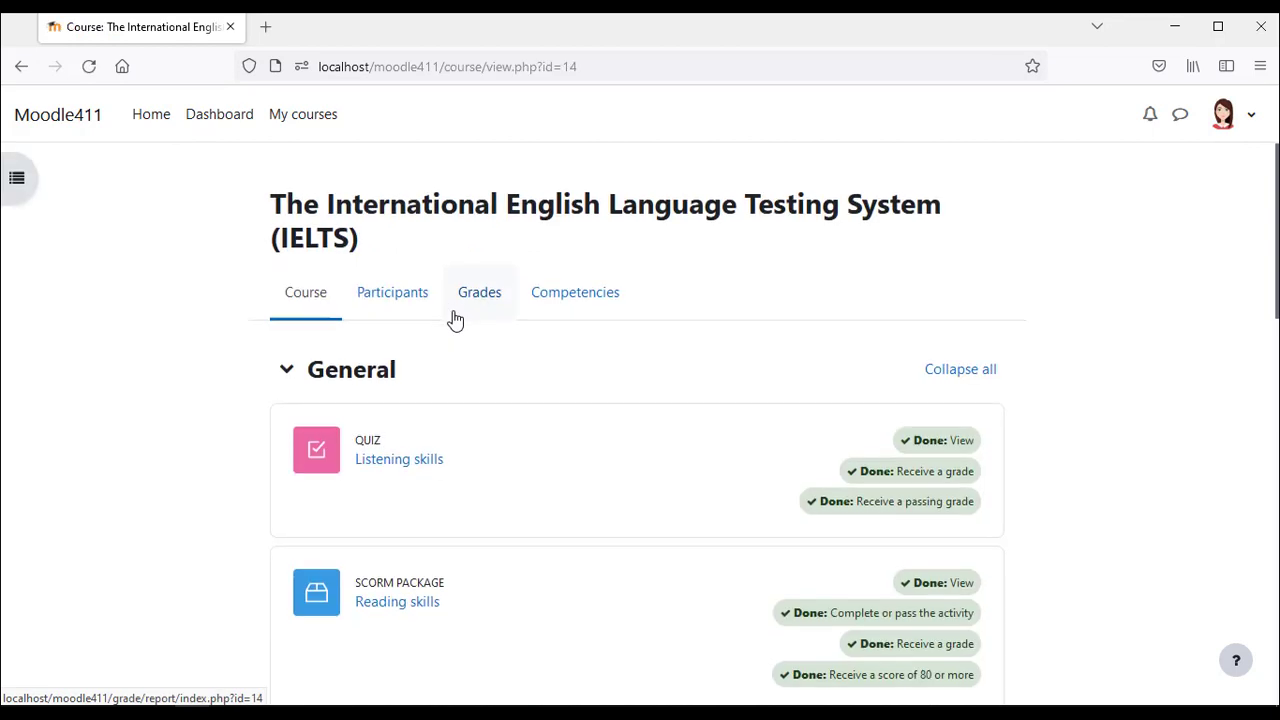
pyautogui.scroll(-3, 452, 316)
pyautogui.scroll(-5, 452, 318)
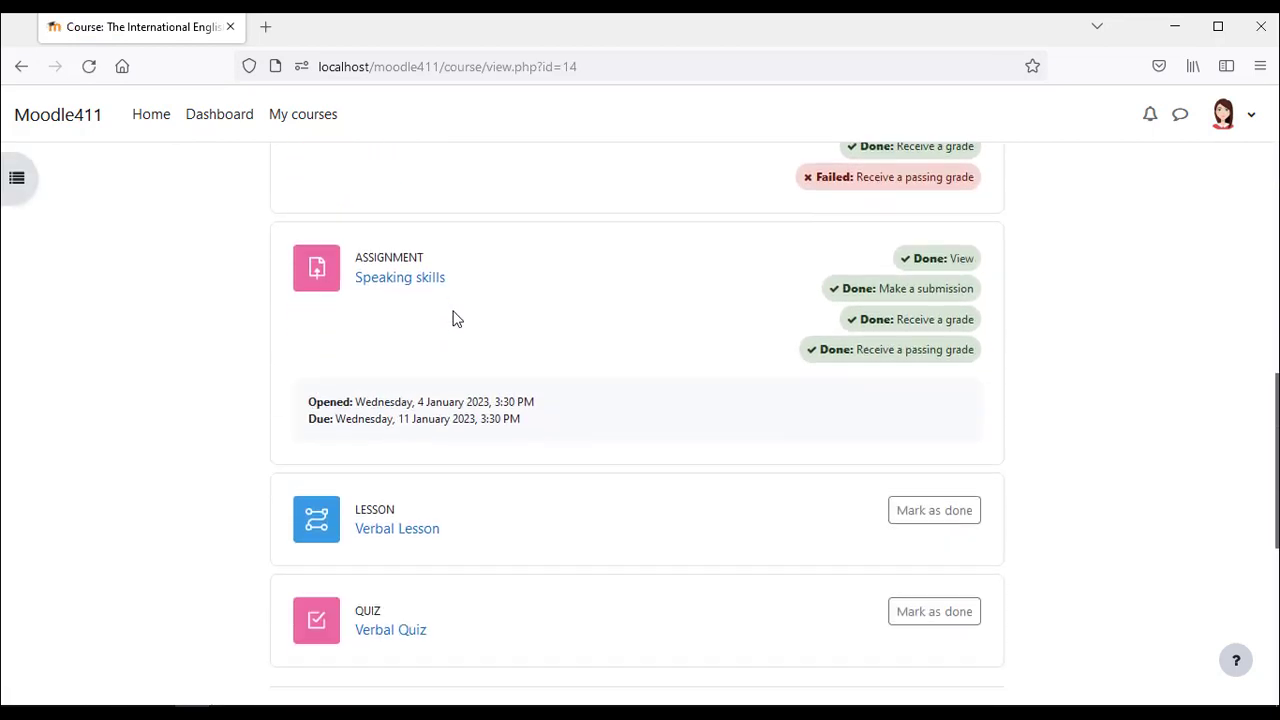
pyautogui.click(408, 519)
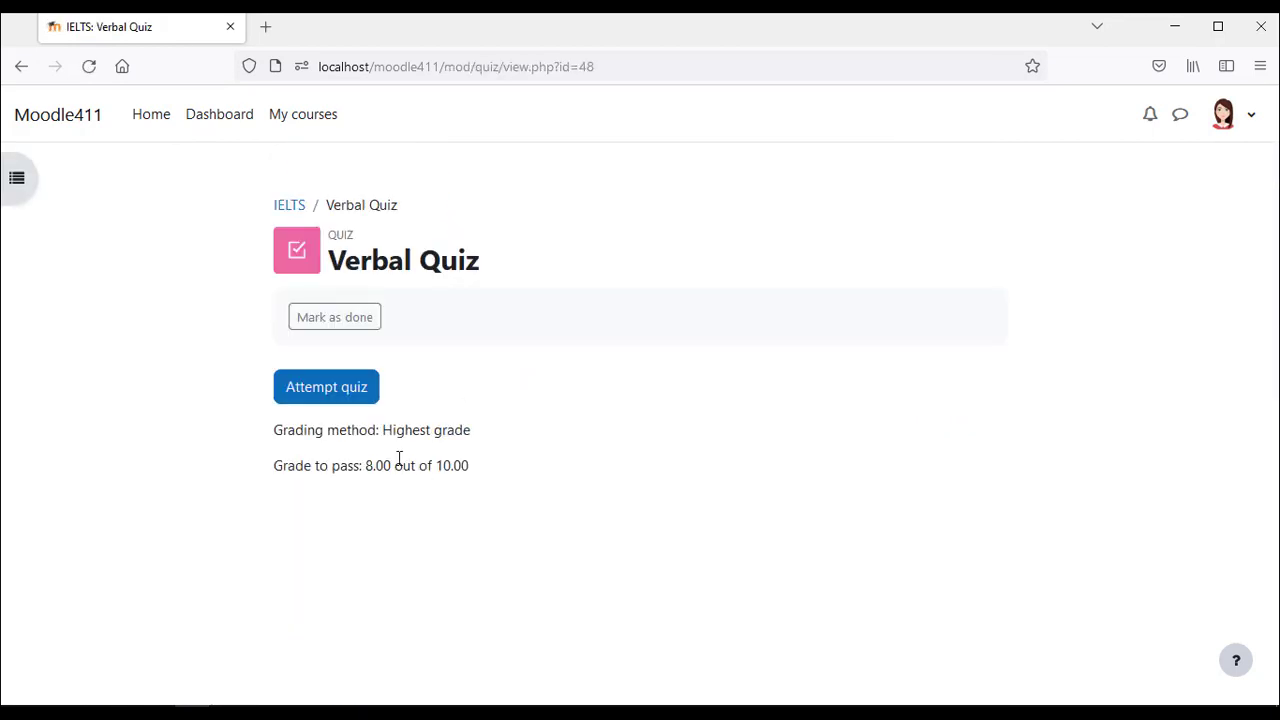
pyautogui.click(340, 399)
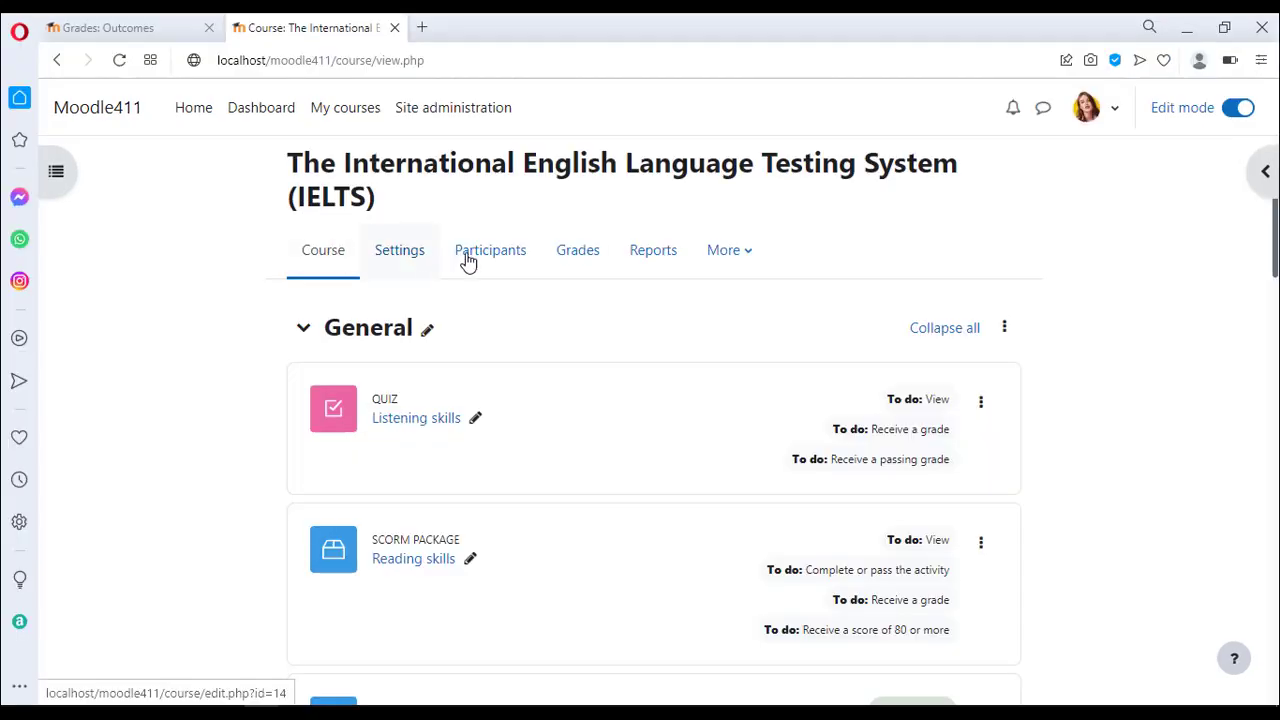
# In the admin's IELTS grader report, set the first student's In-bound scaling Outcome to Good and save the changes.
pyautogui.click(570, 258)
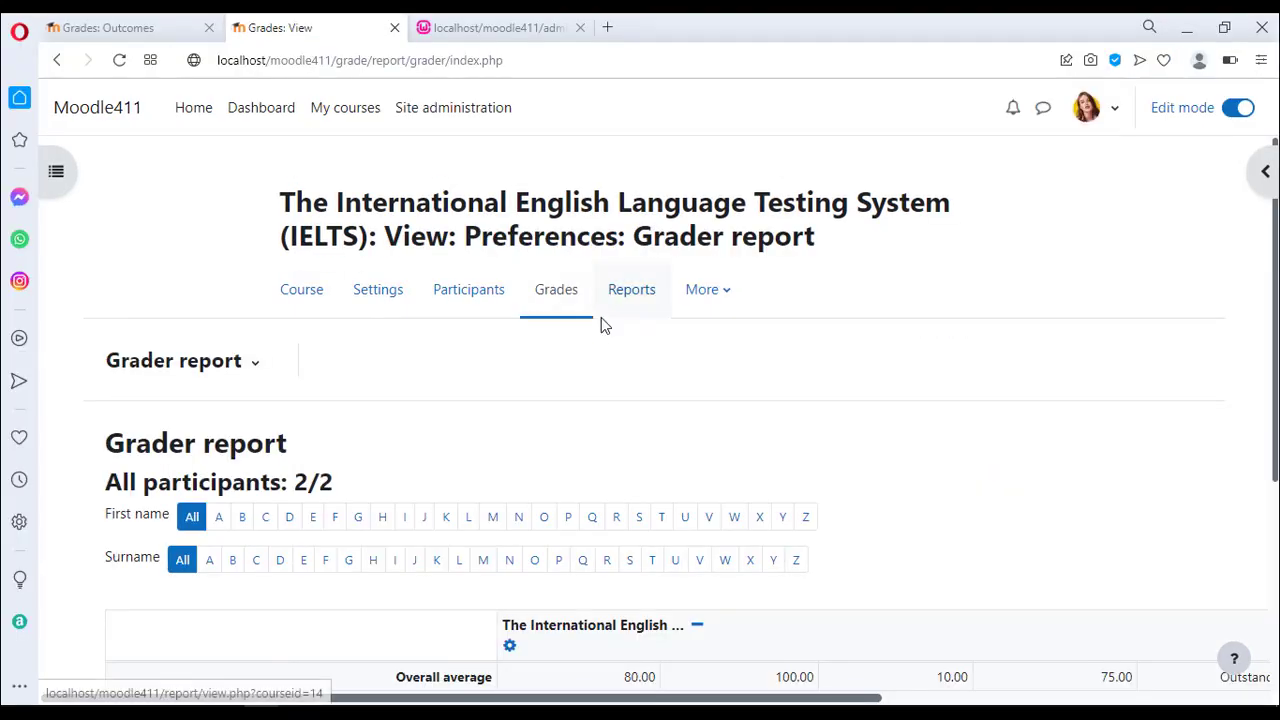
pyautogui.scroll(-3, 612, 440)
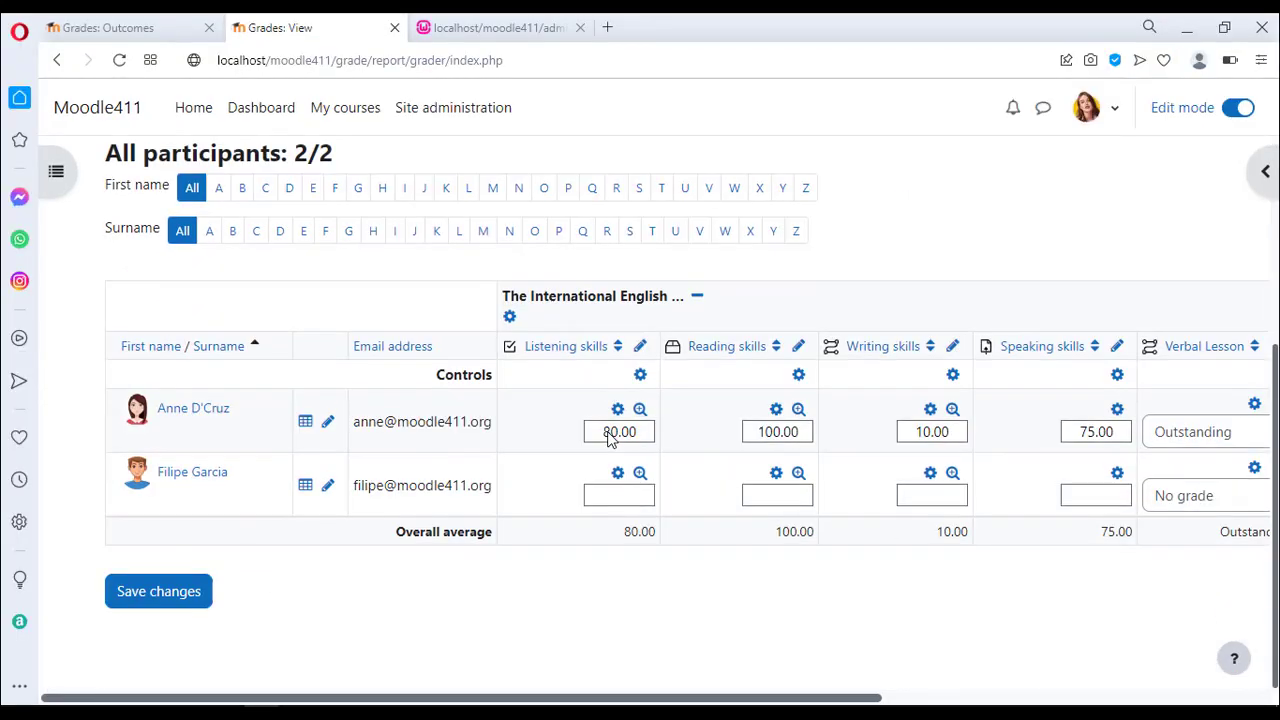
pyautogui.moveTo(638, 703); pyautogui.dragTo(1025, 703)
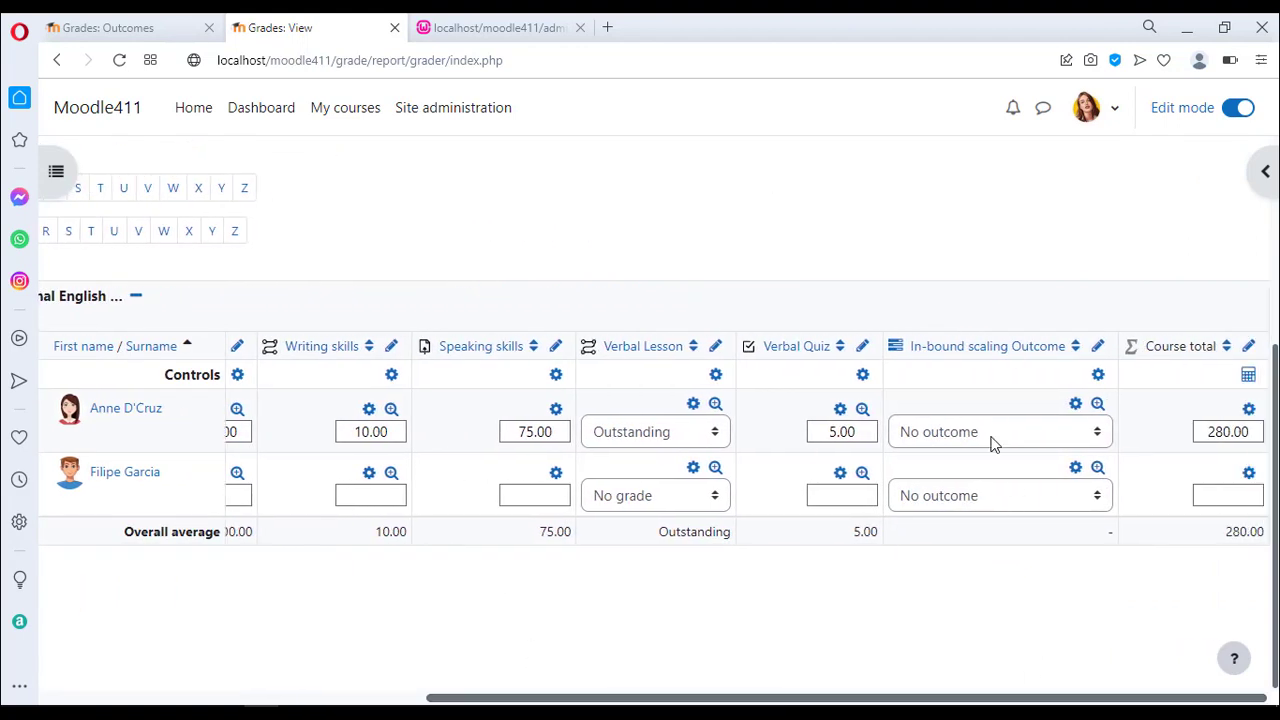
pyautogui.click(930, 443)
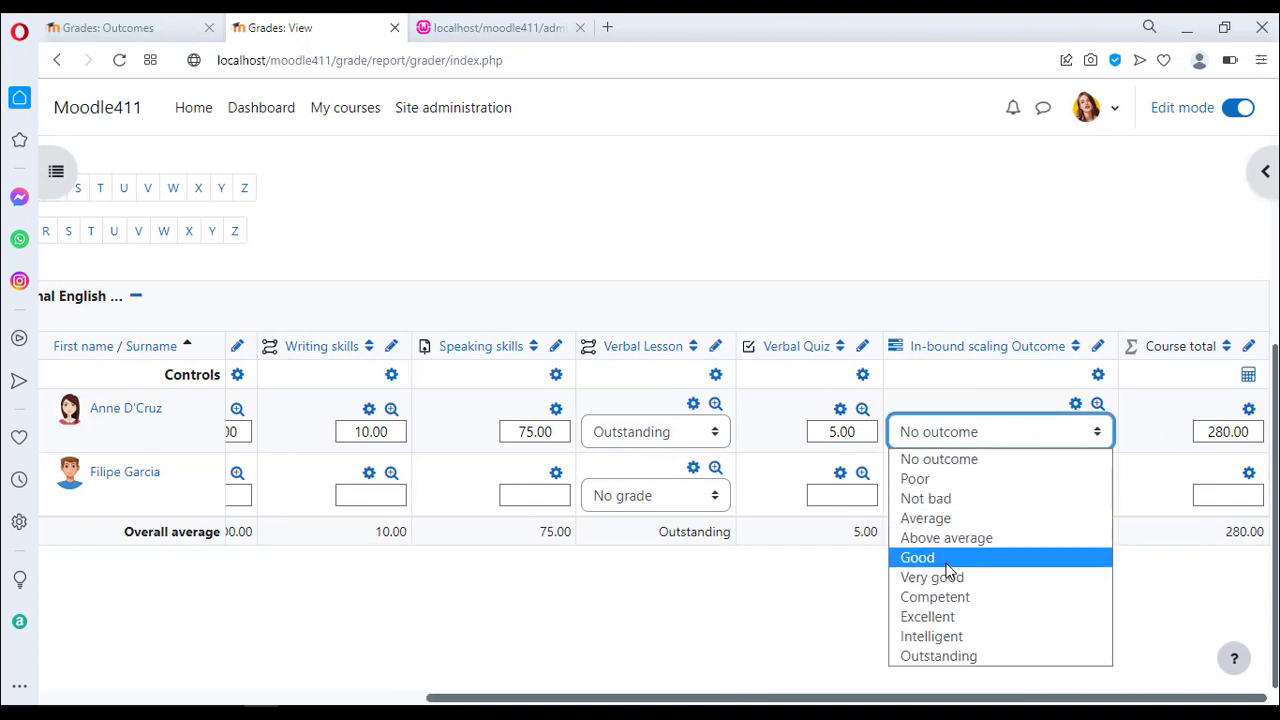
pyautogui.click(948, 562)
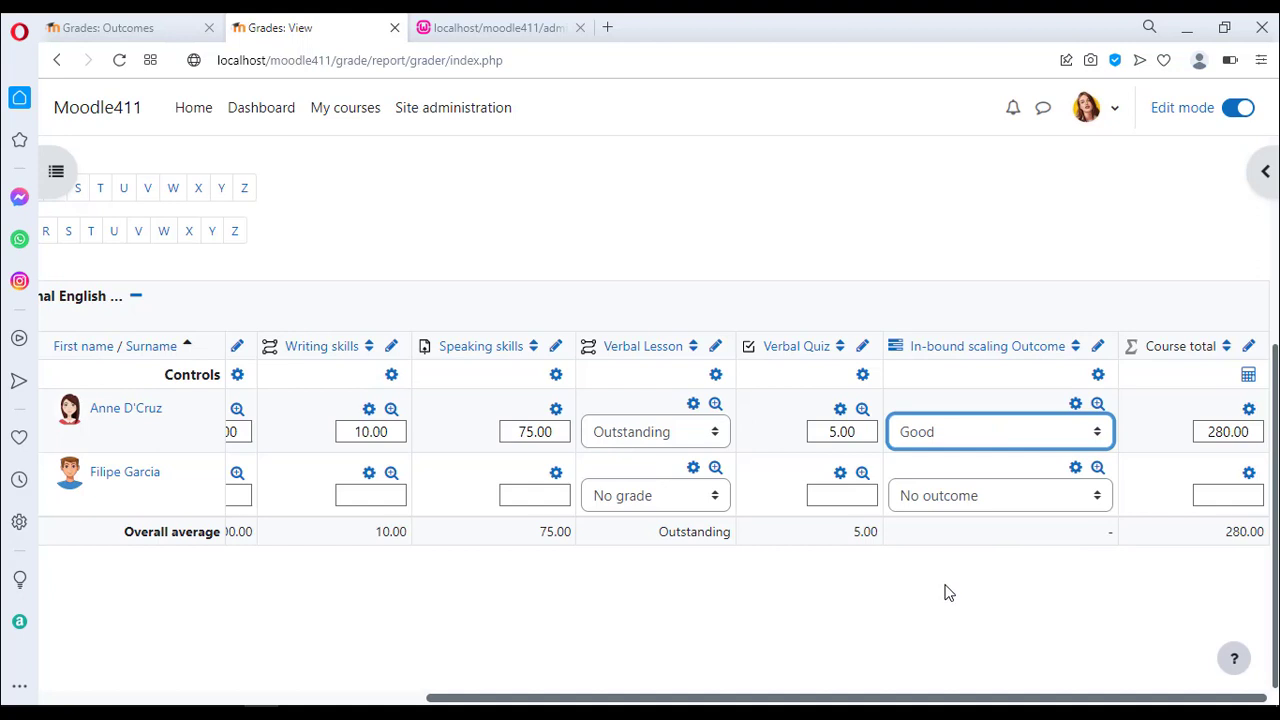
pyautogui.click(948, 593)
pyautogui.hscroll(-2, 946, 591)
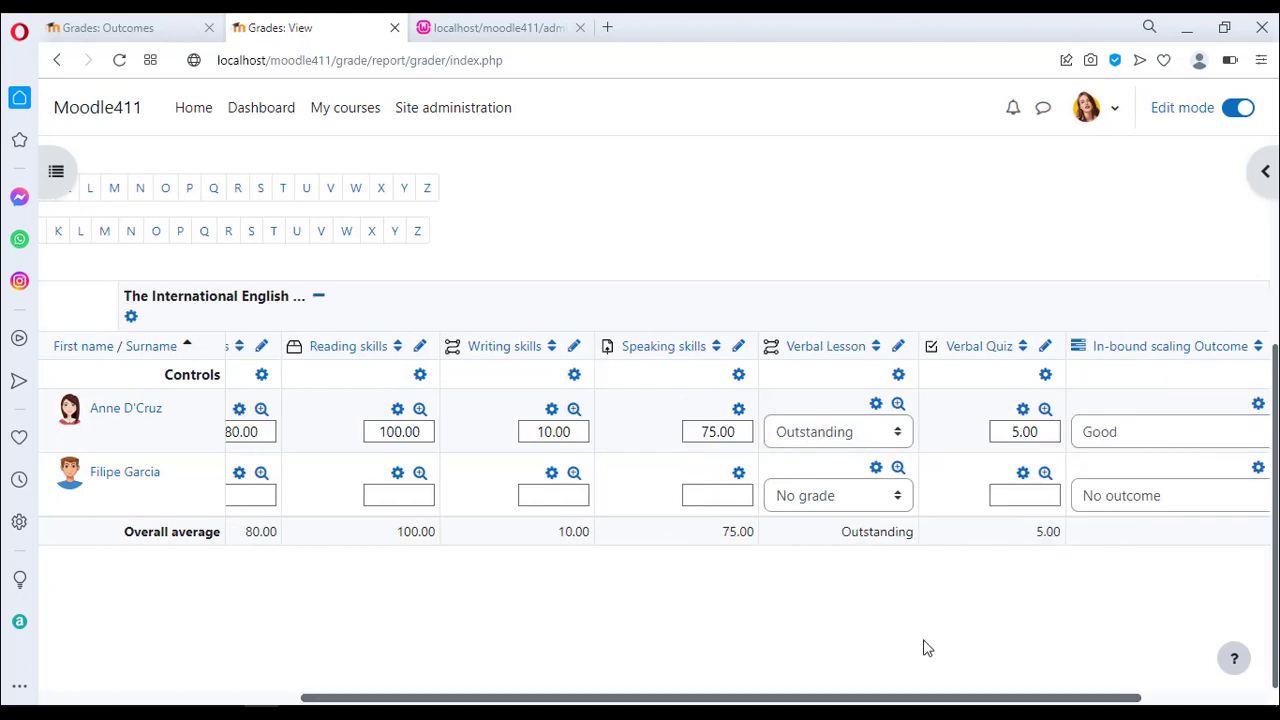
pyautogui.moveTo(846, 702); pyautogui.dragTo(377, 700)
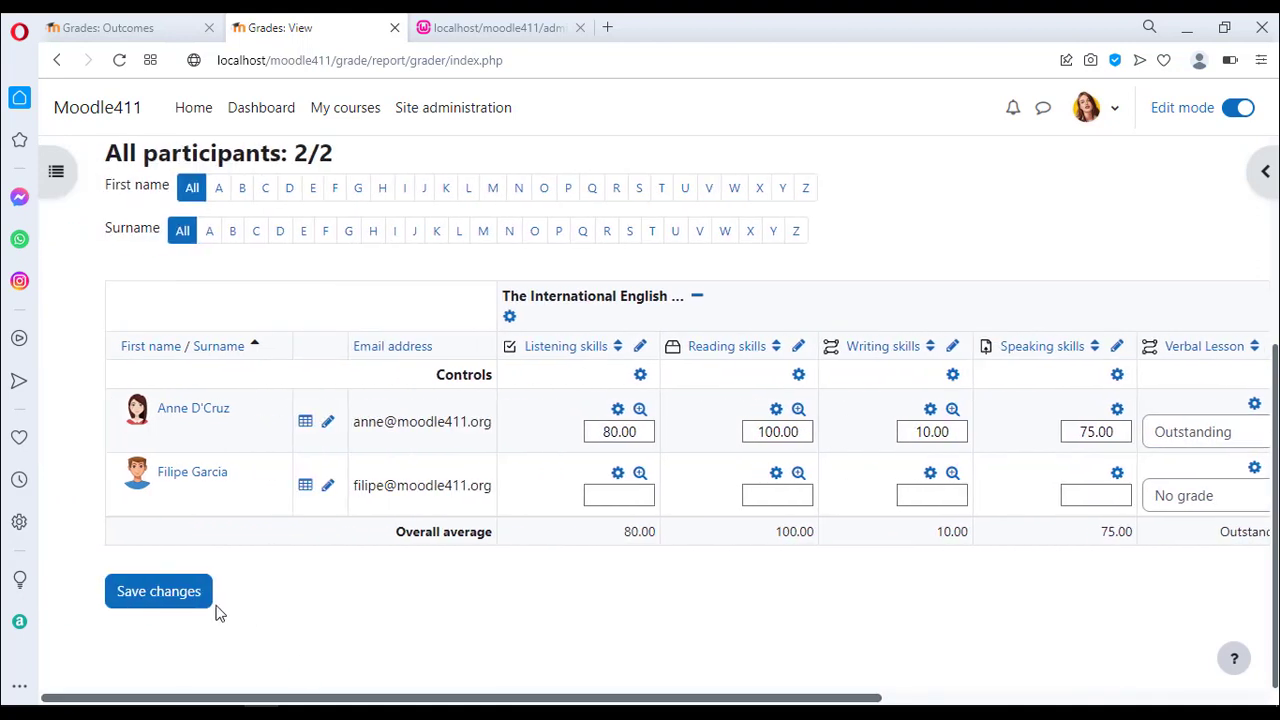
pyautogui.click(178, 602)
# Switch to the student's browser window and reload the user grade report to check the outcome grade.
pyautogui.moveTo(186, 704)
pyautogui.click(170, 600)
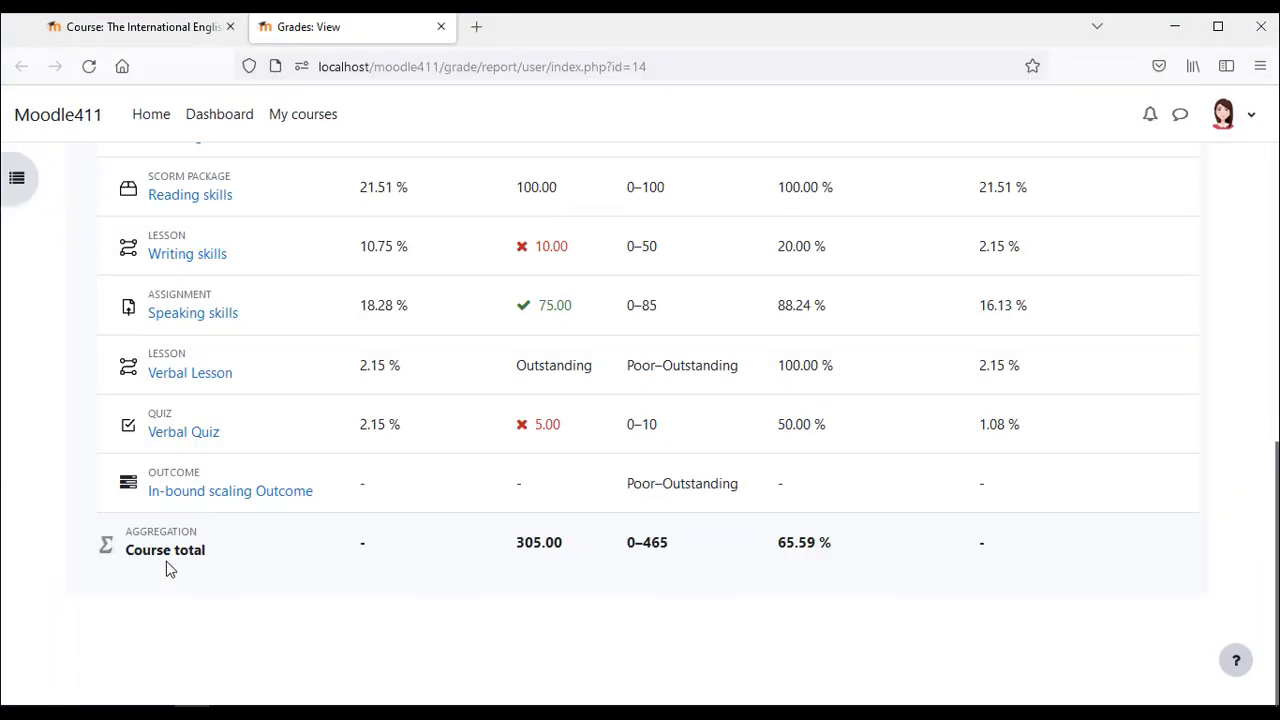
pyautogui.click(89, 66)
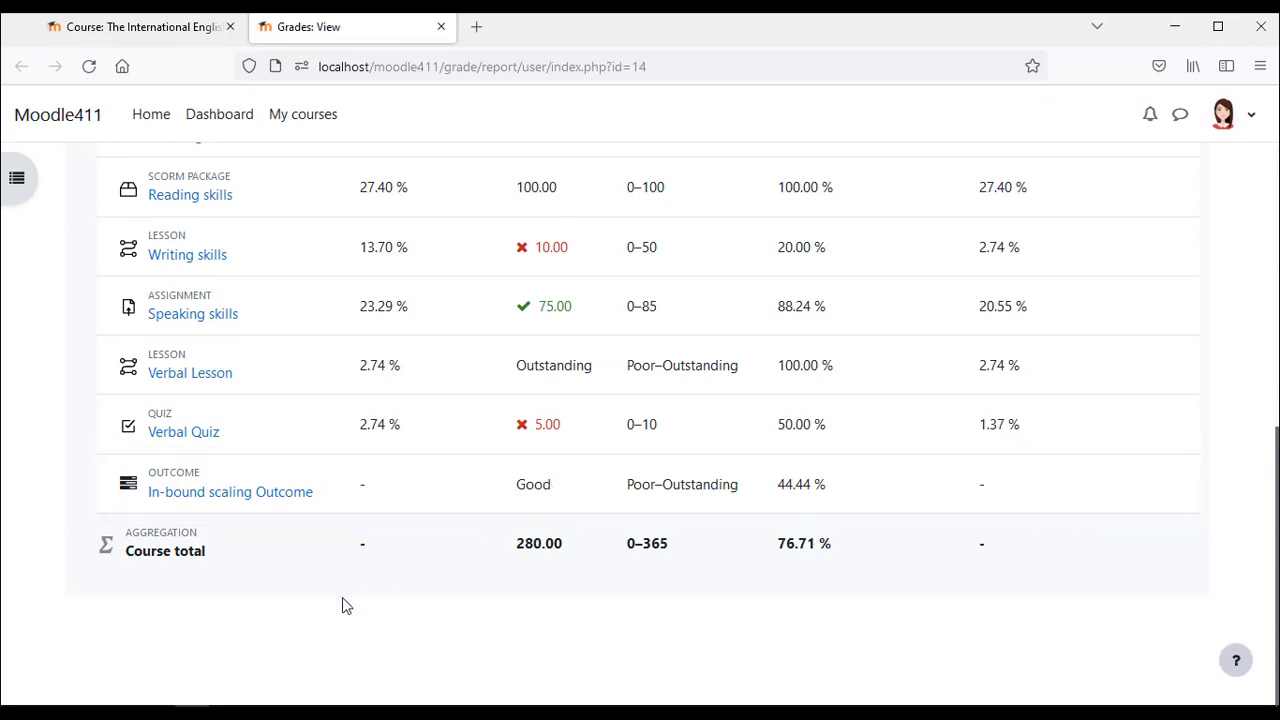
# Switch back to the admin's browser window and go from the site outcomes page to the site home page.
pyautogui.click(261, 712)
pyautogui.scroll(3, 323, 536)
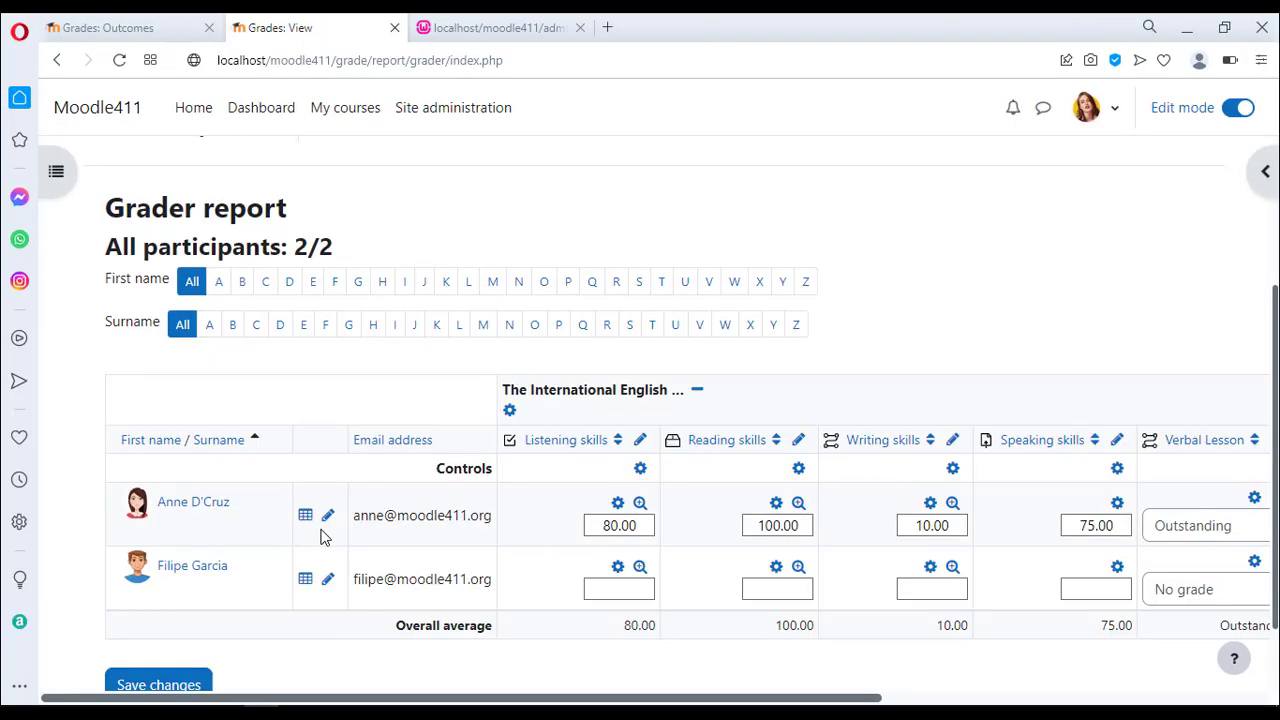
pyautogui.click(140, 28)
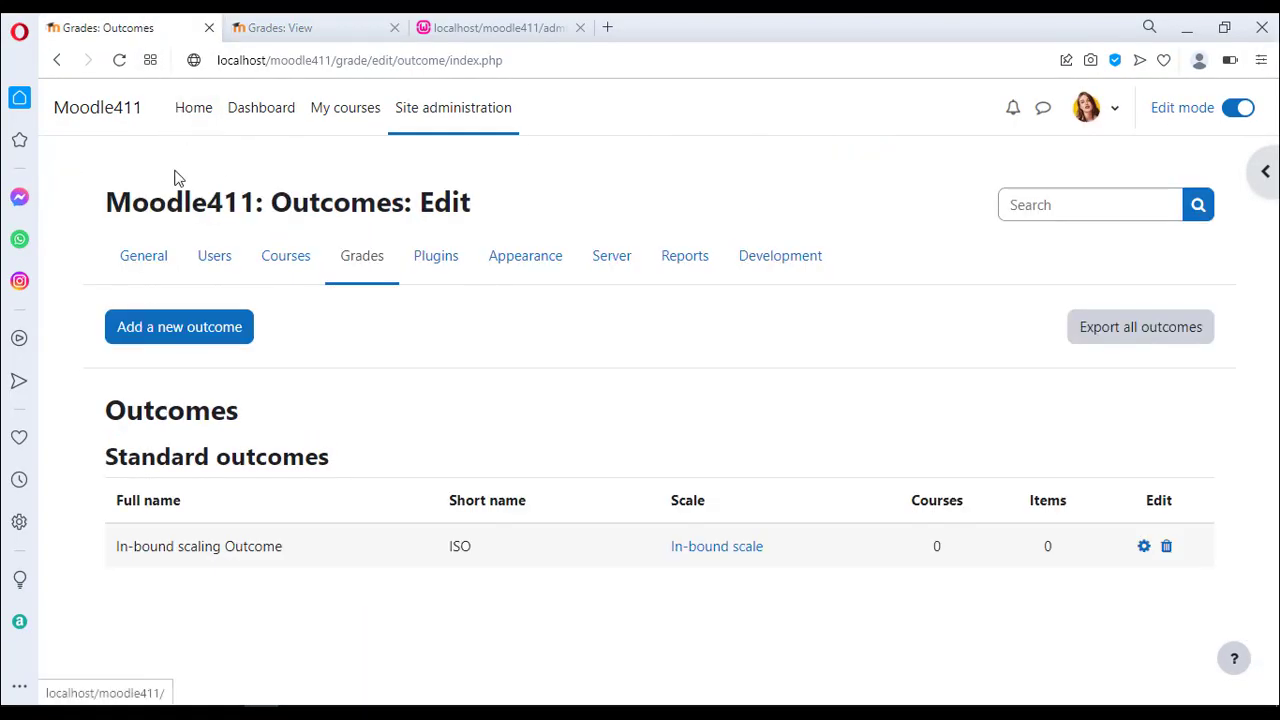
pyautogui.click(196, 128)
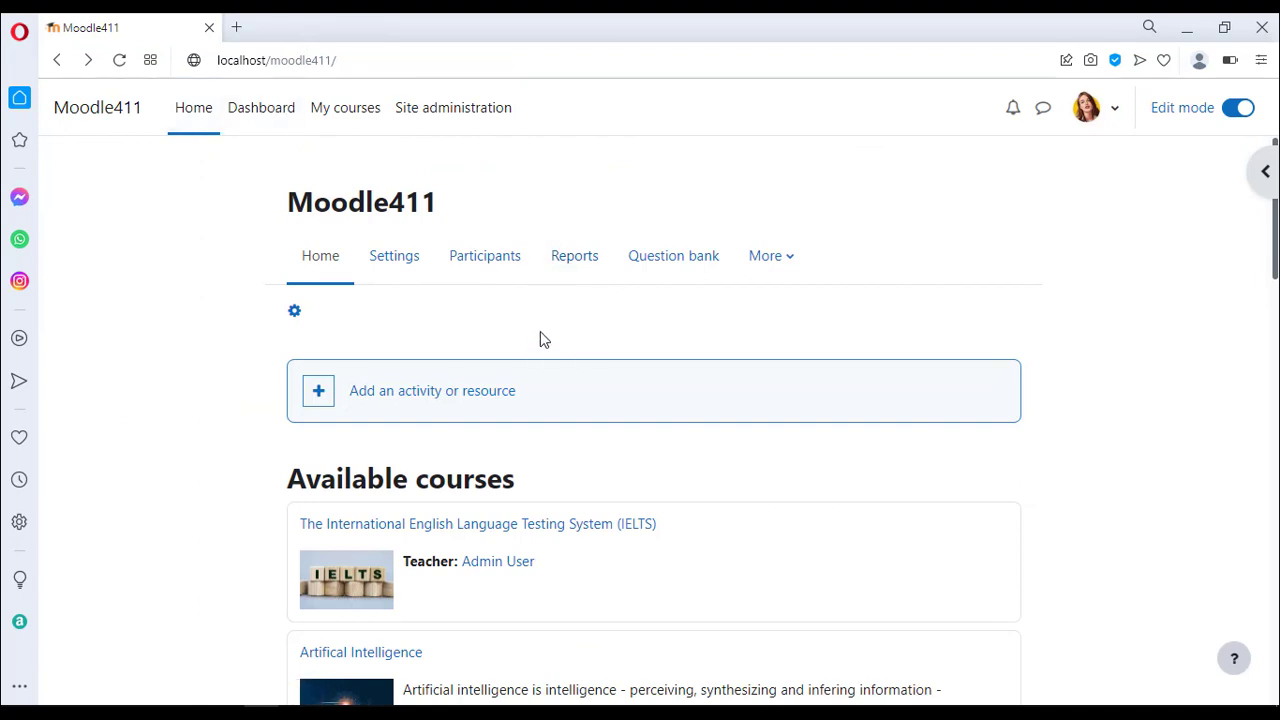
# Open the Biotechnology course from the available courses and look through its SCORM package activities.
pyautogui.scroll(-4, 540, 335)
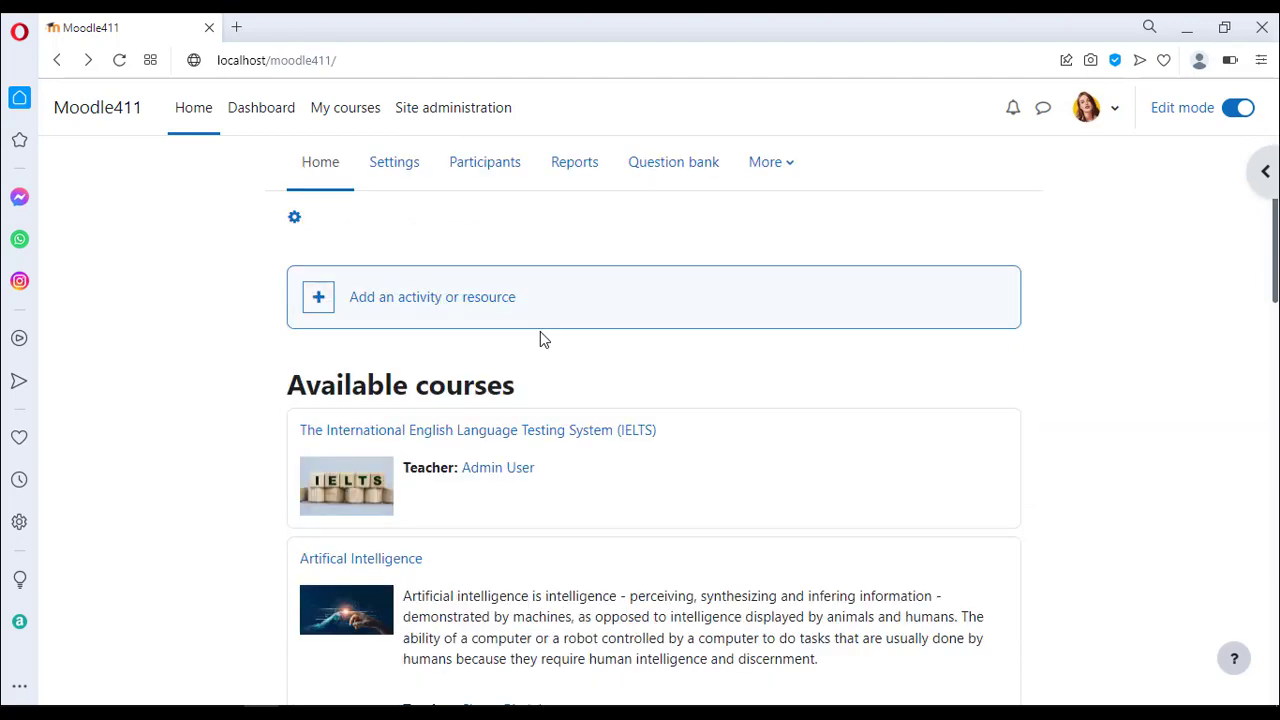
pyautogui.scroll(-1, 540, 340)
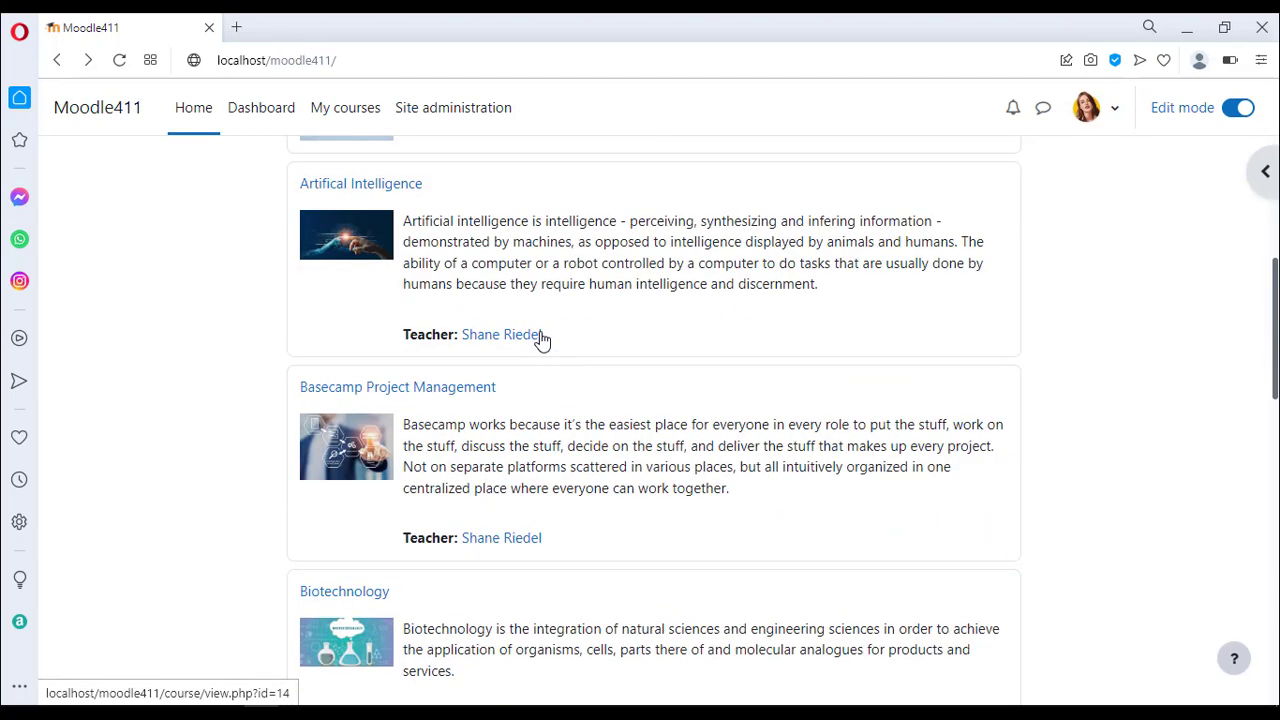
pyautogui.click(366, 597)
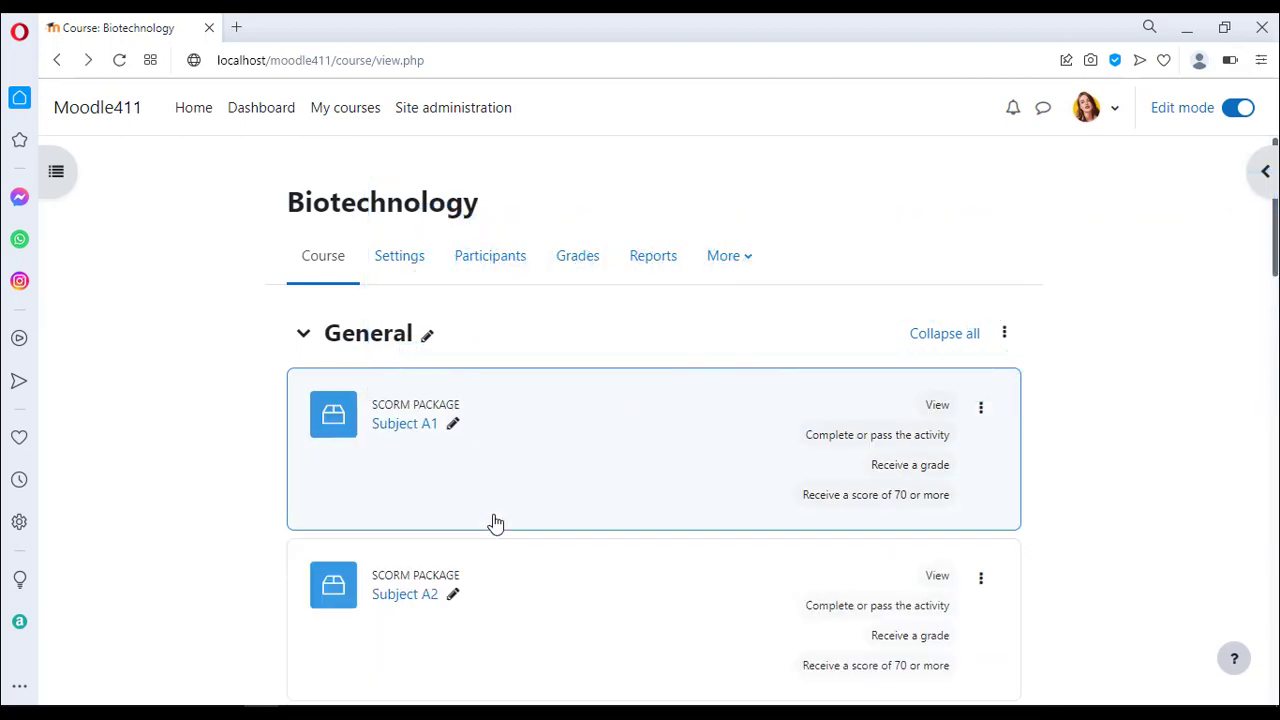
pyautogui.scroll(-3, 497, 517)
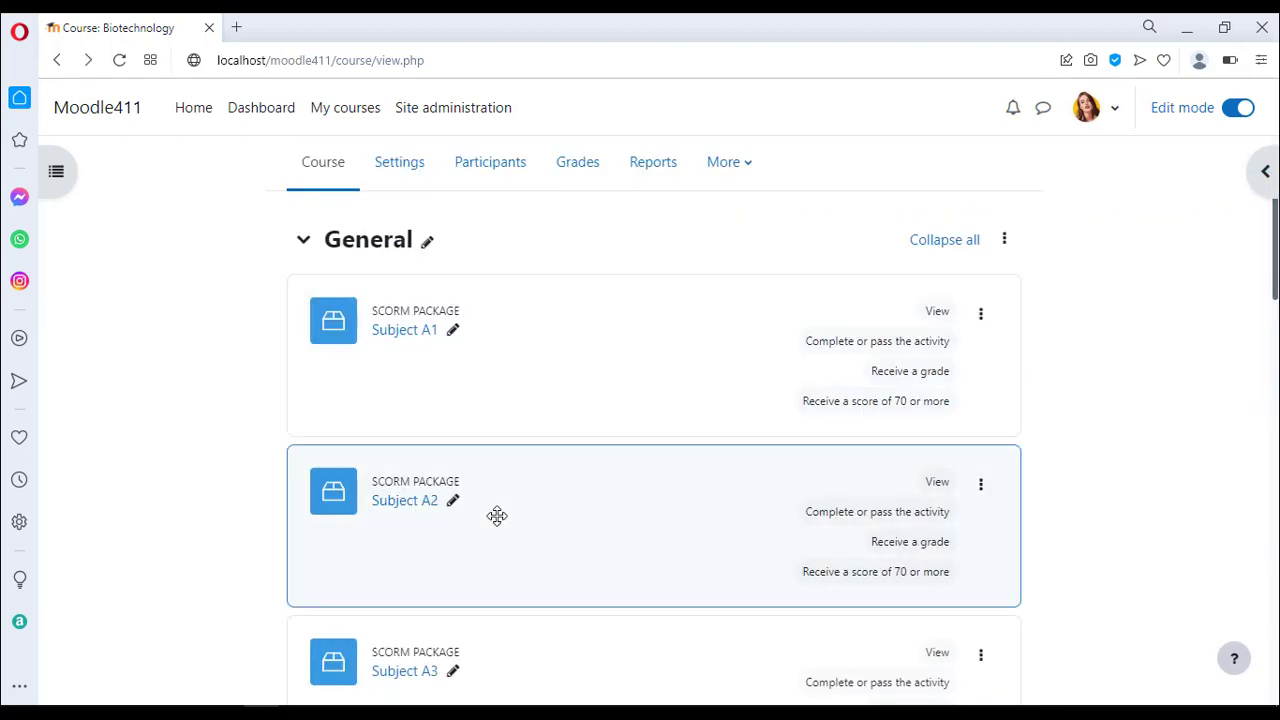
pyautogui.scroll(-4, 497, 518)
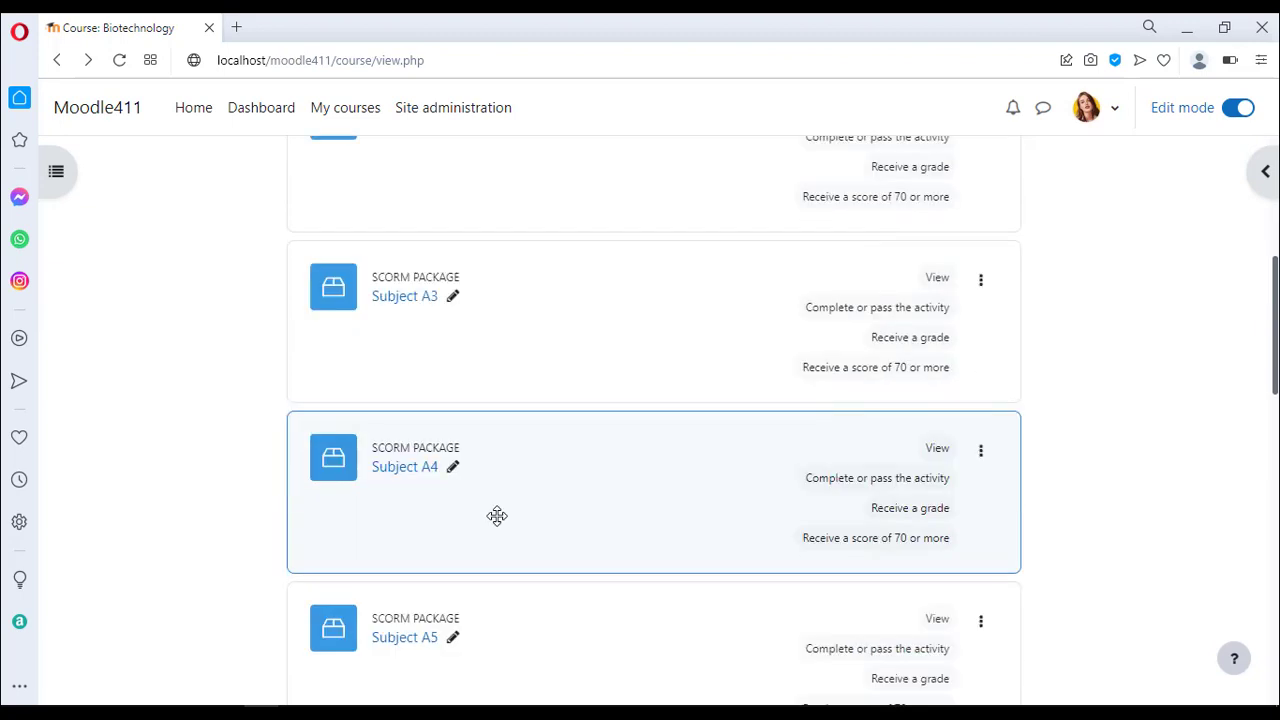
# Open the gradebook setup from the Biotechnology course's grades.
pyautogui.scroll(-1, 497, 516)
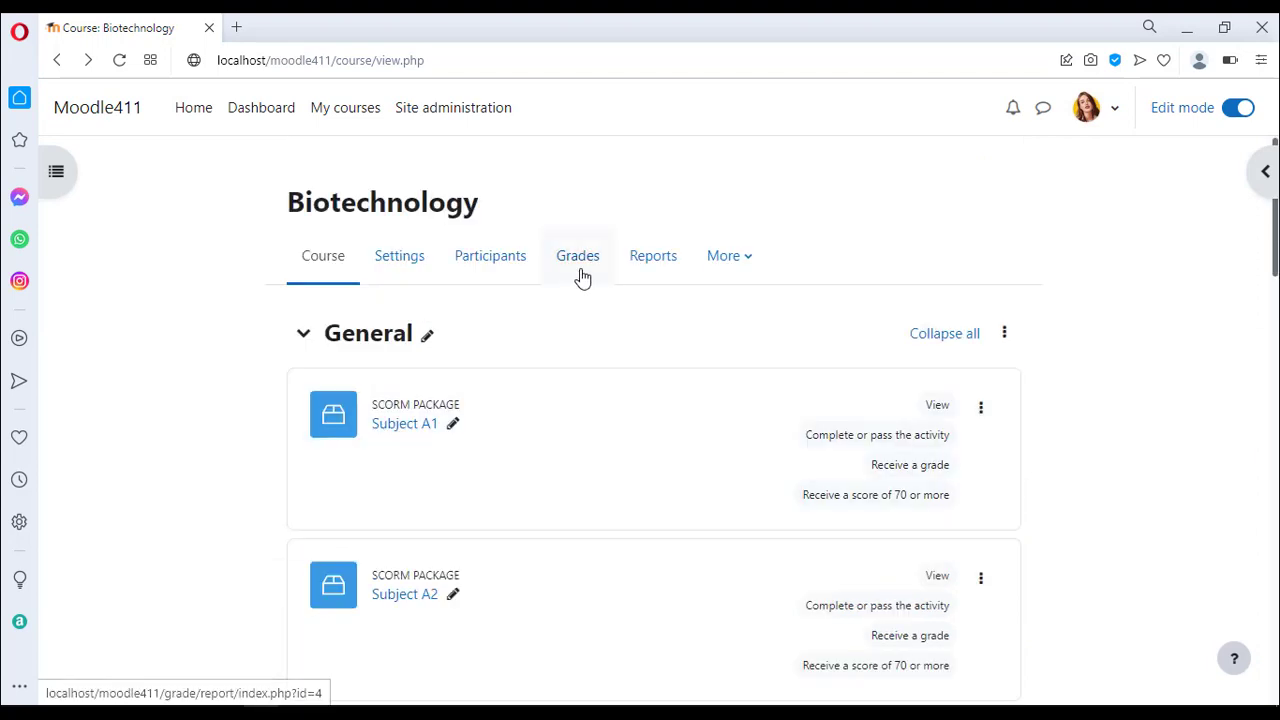
pyautogui.click(580, 262)
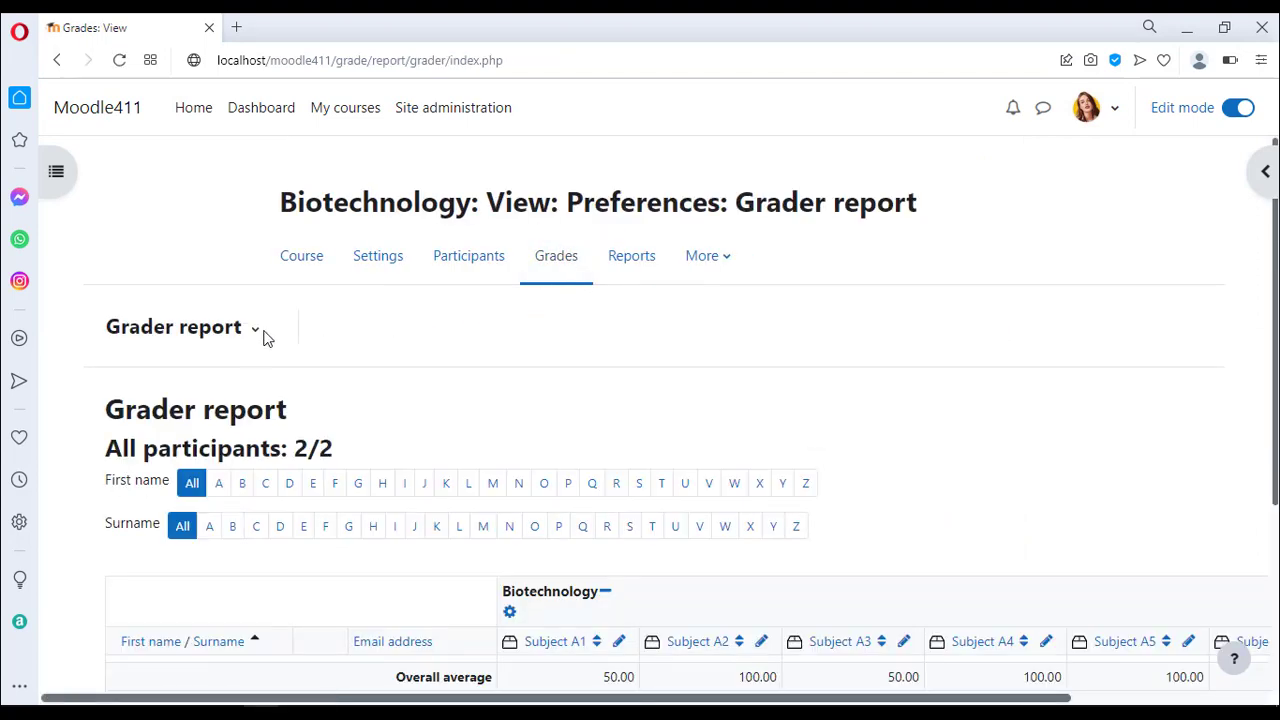
pyautogui.click(252, 331)
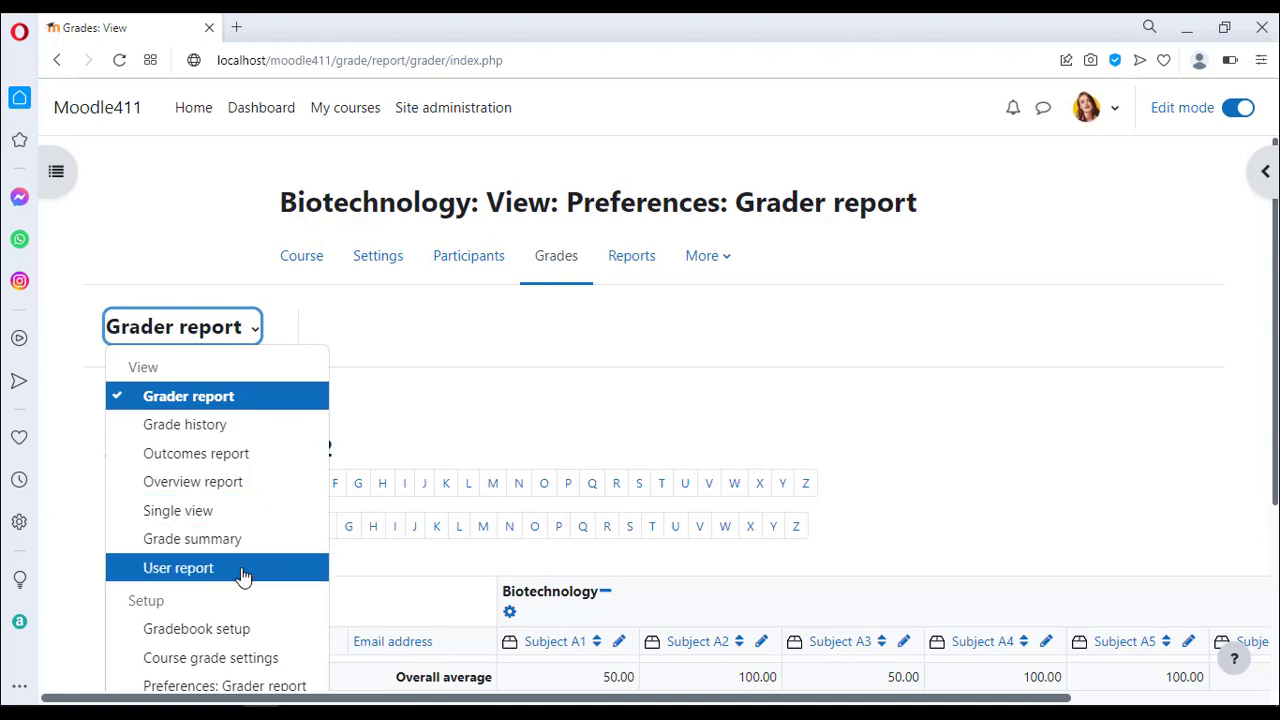
pyautogui.click(243, 630)
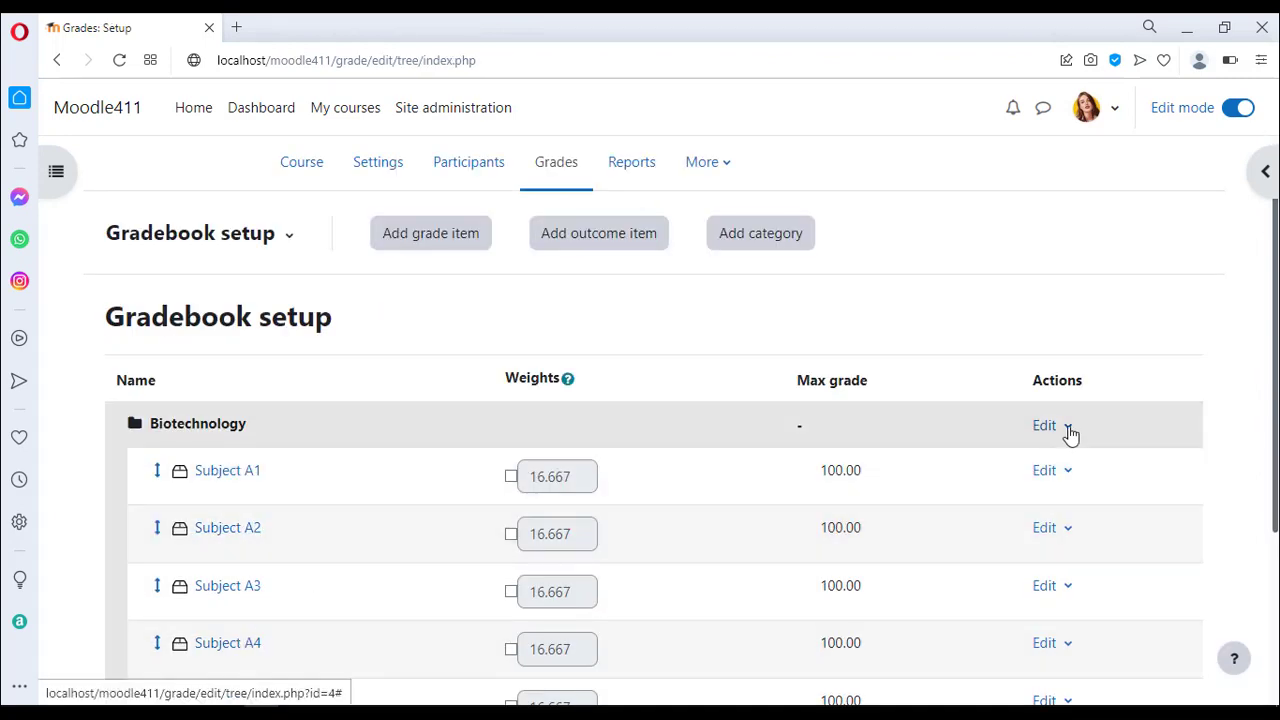
# Set the Biotechnology grade category's aggregation to Mean of grades, save it, and review the updated gradebook setup.
pyautogui.click(1068, 426)
pyautogui.click(1018, 463)
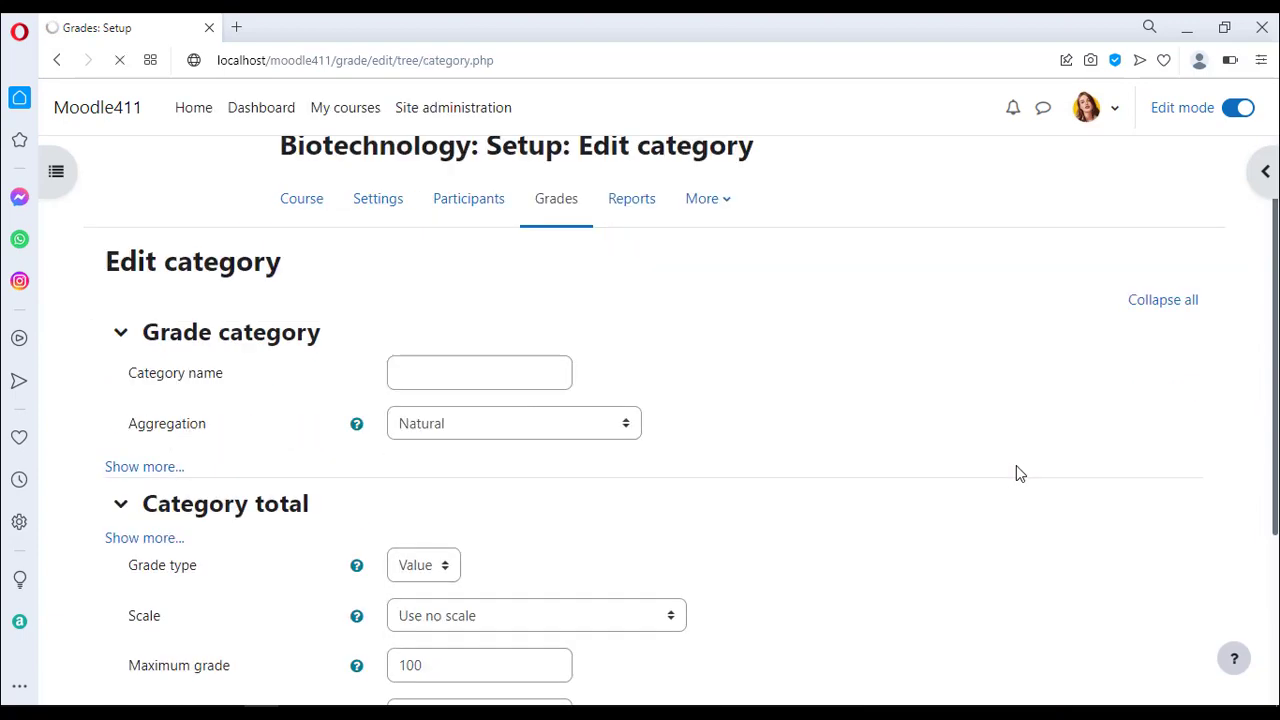
pyautogui.click(598, 435)
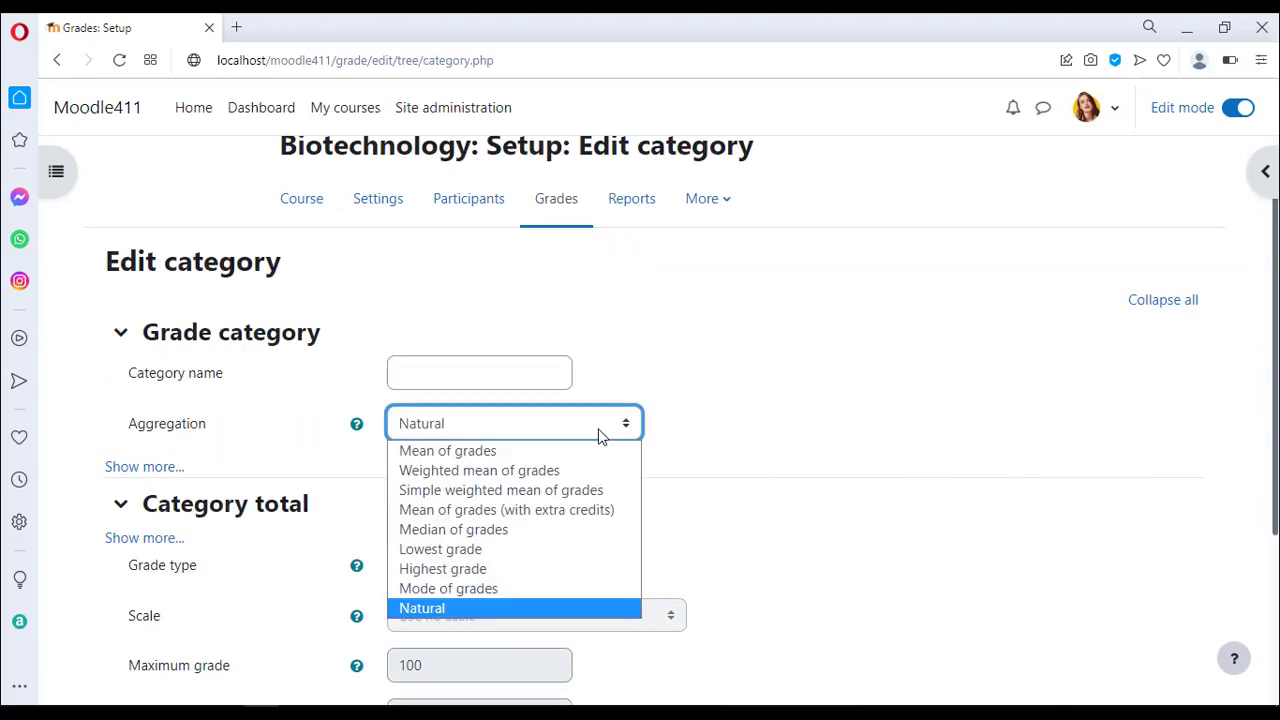
pyautogui.click(493, 447)
pyautogui.scroll(-3, 570, 516)
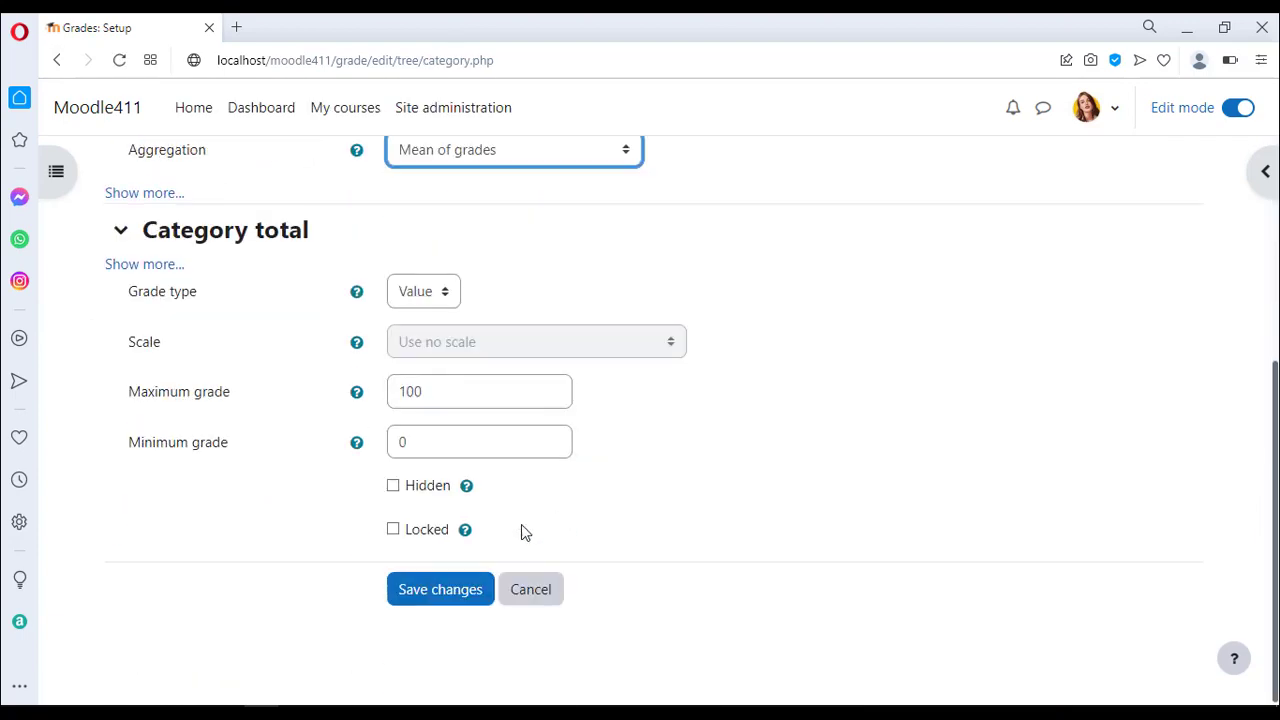
pyautogui.click(436, 589)
pyautogui.scroll(-2, 436, 598)
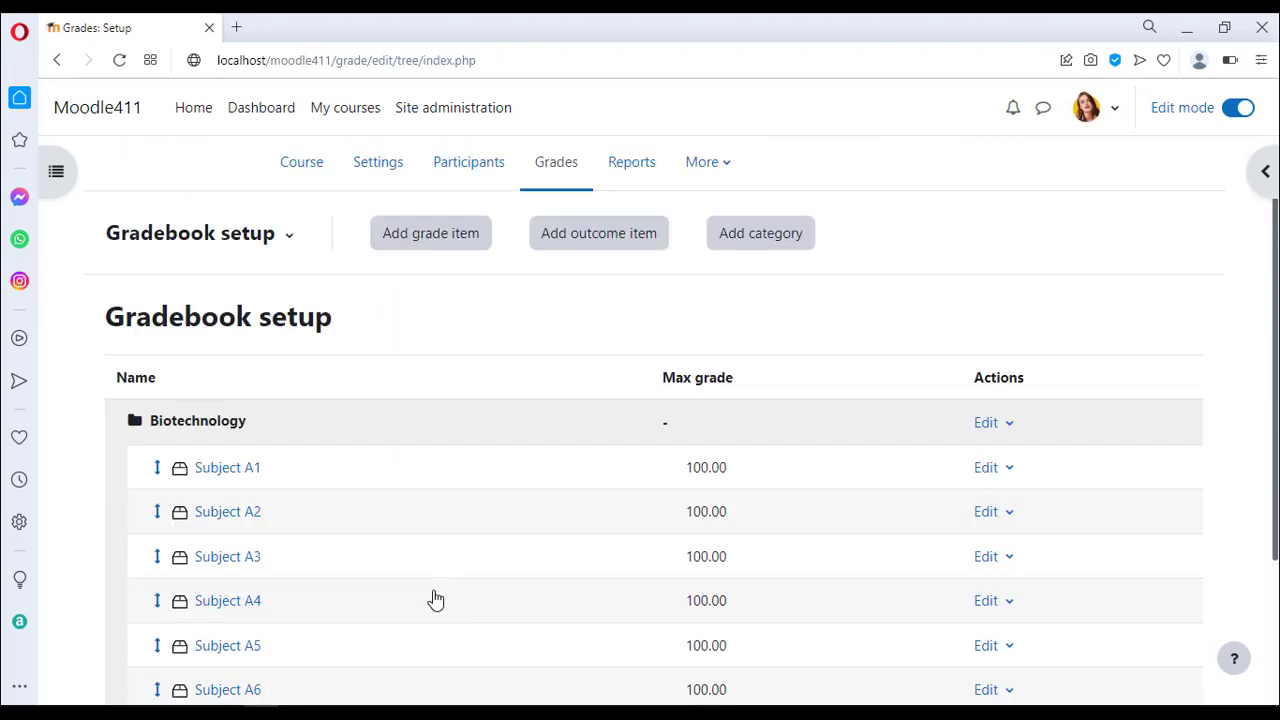
pyautogui.scroll(-1, 436, 598)
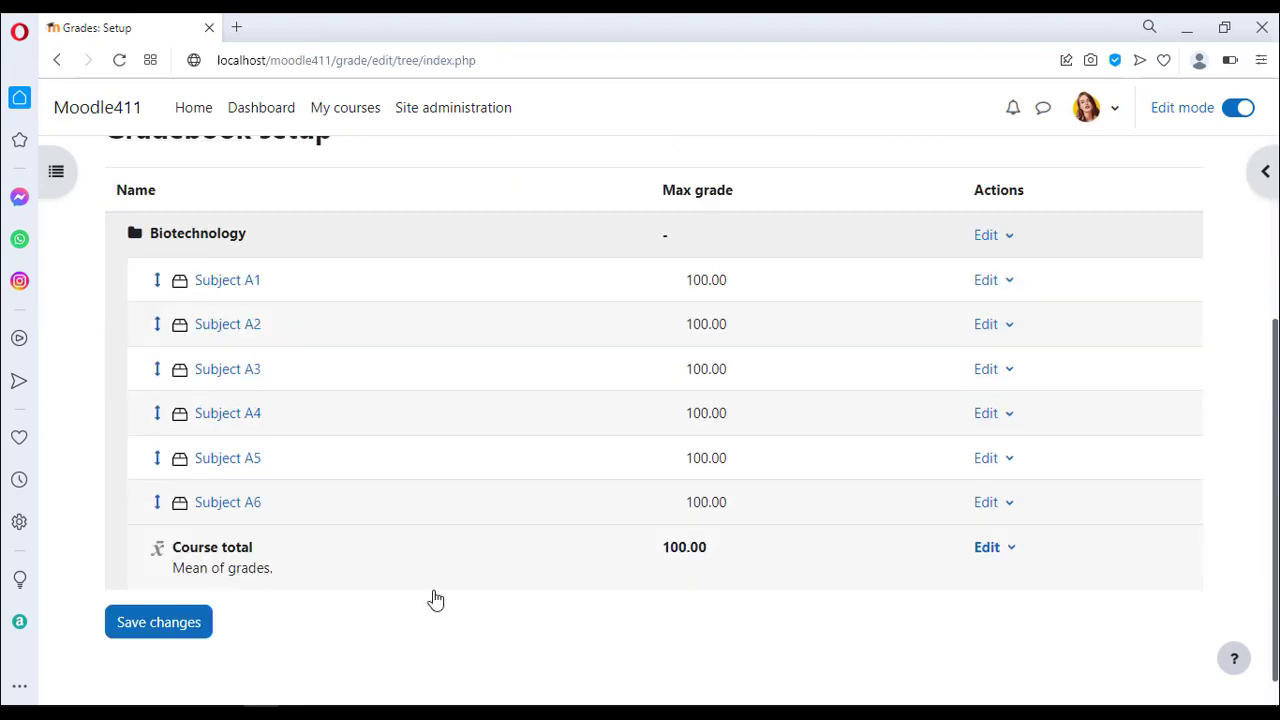
# Switch to the student's browser window and check the Biotechnology user report down to the course total.
pyautogui.moveTo(190, 702)
pyautogui.click(227, 660)
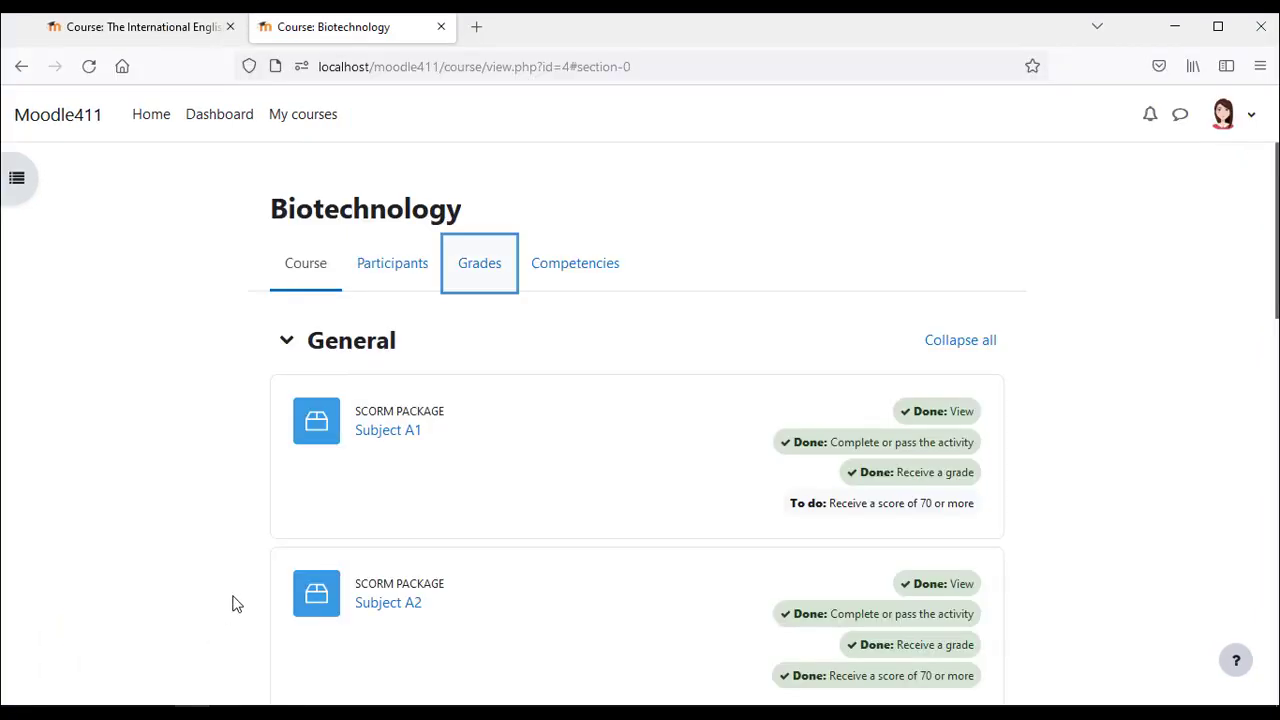
pyautogui.click(491, 287)
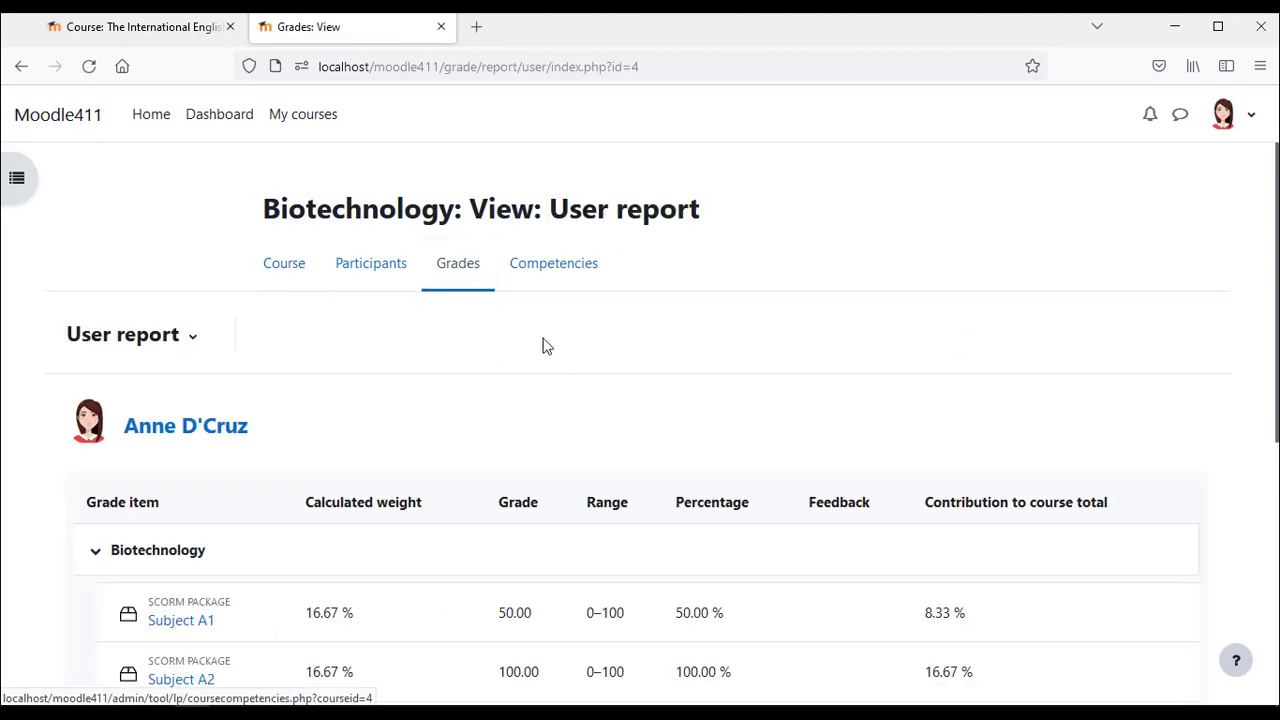
pyautogui.scroll(-5, 543, 346)
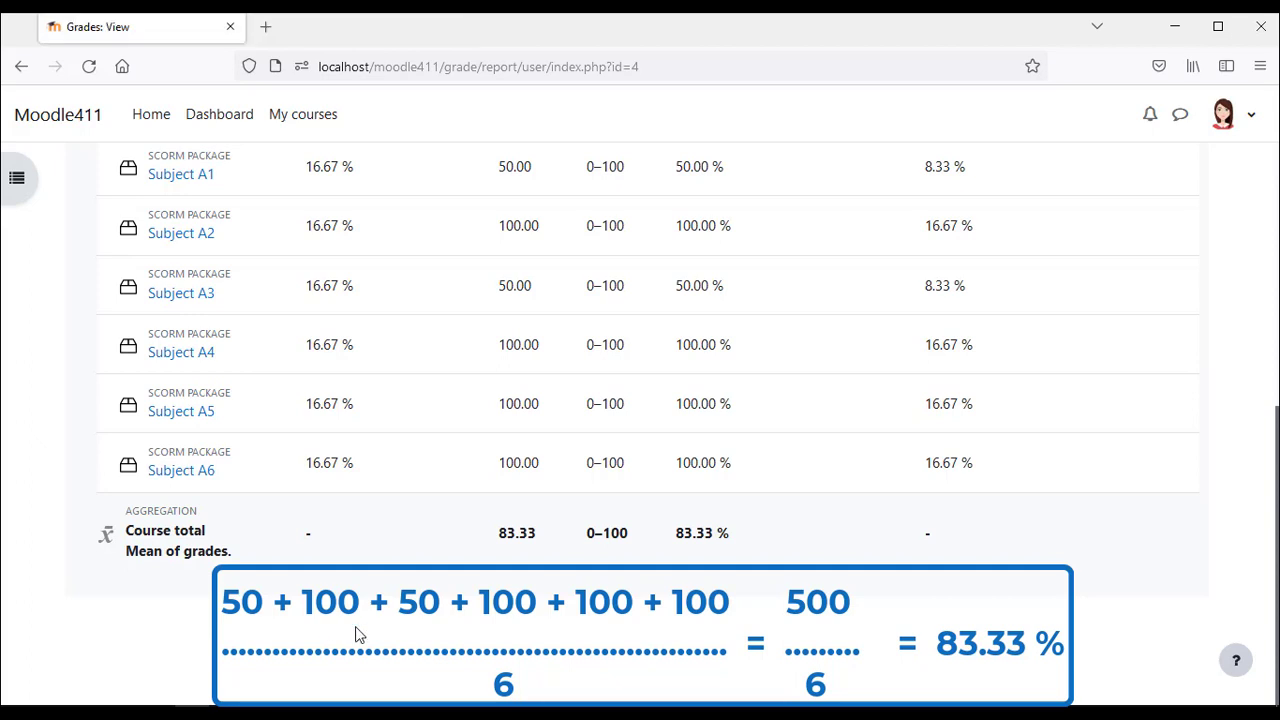
# Switch back to the admin's browser window and open the site-wide grade letters for editing, keeping the Biotechnology gradebook setup open.
pyautogui.click(265, 690)
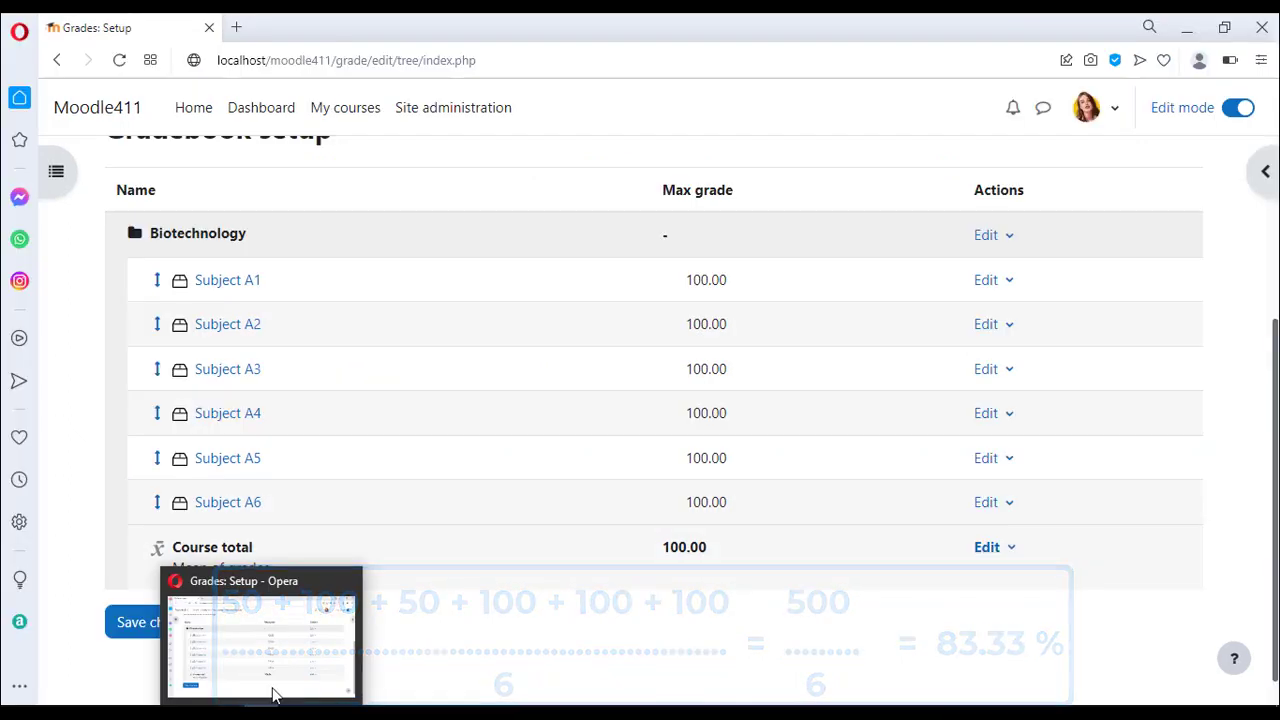
pyautogui.scroll(3, 458, 645)
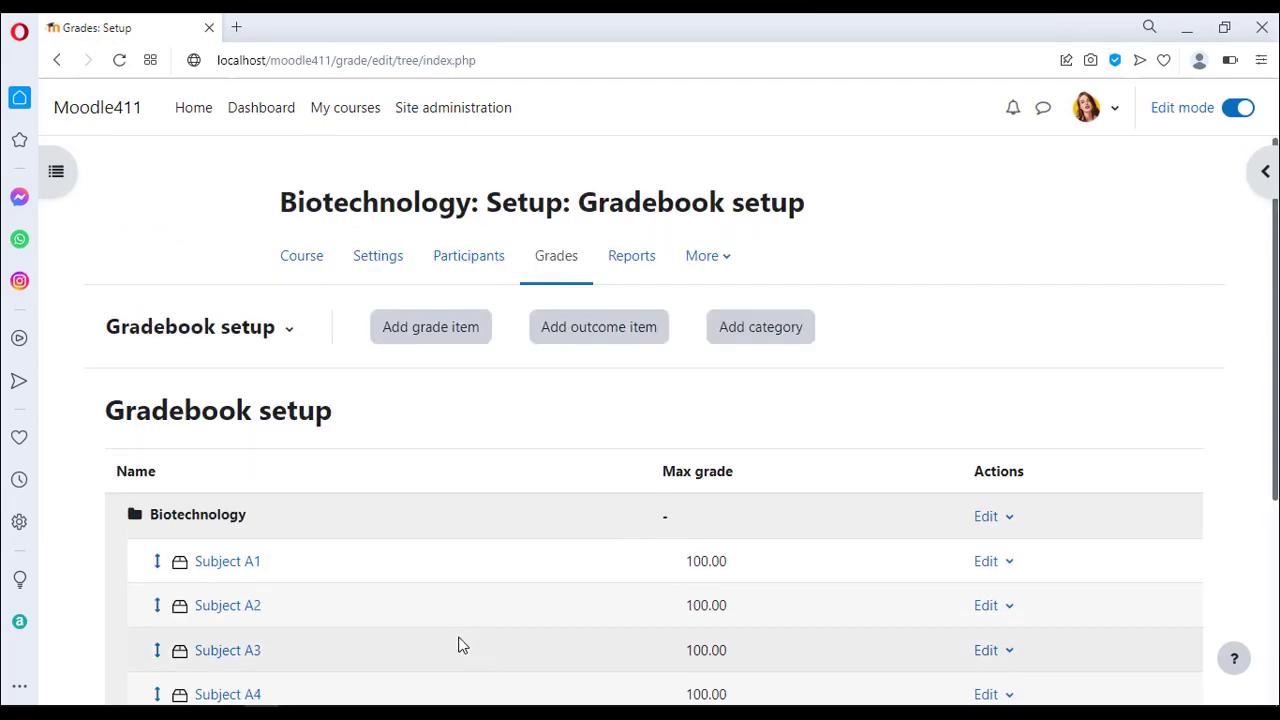
pyautogui.click(443, 137)
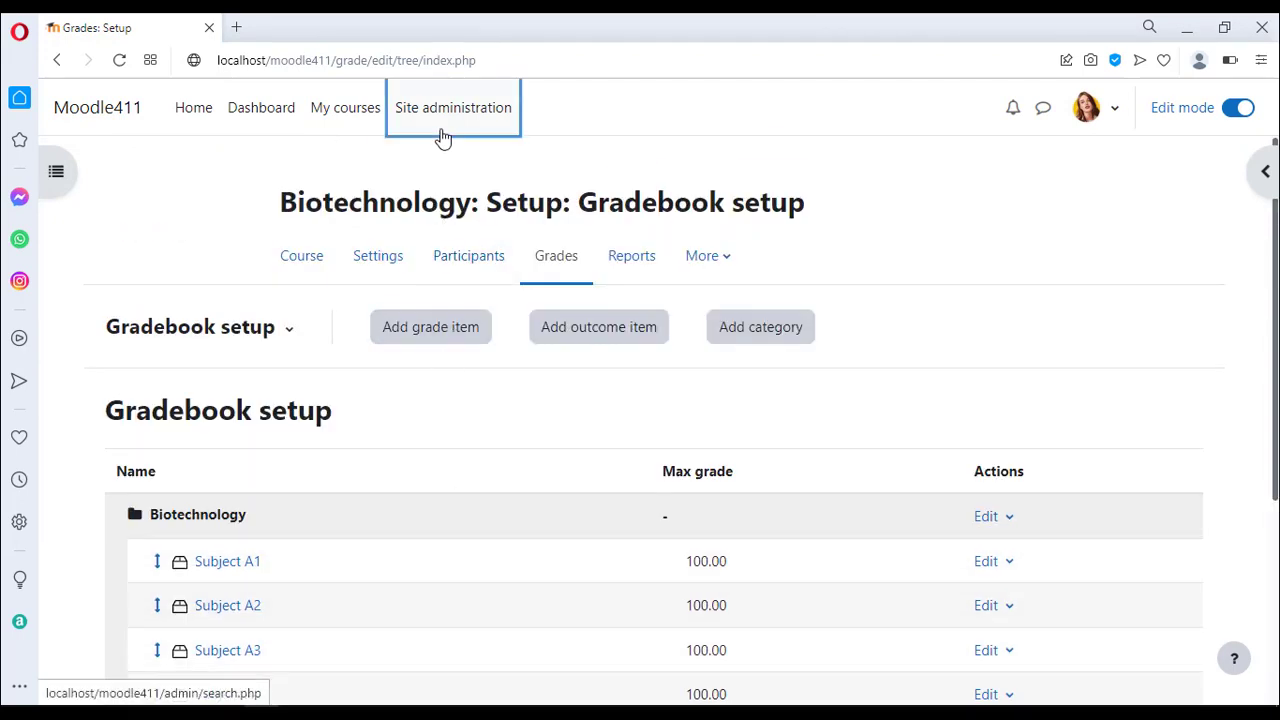
pyautogui.click(369, 268)
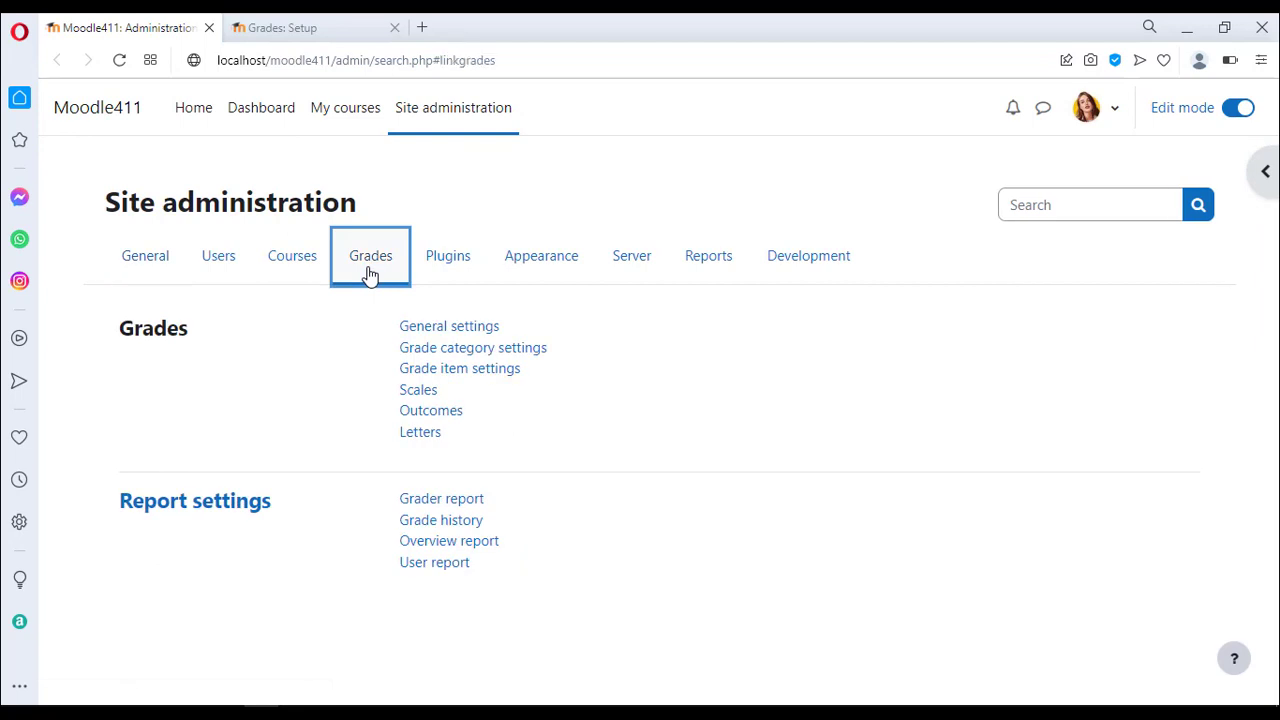
pyautogui.click(417, 438)
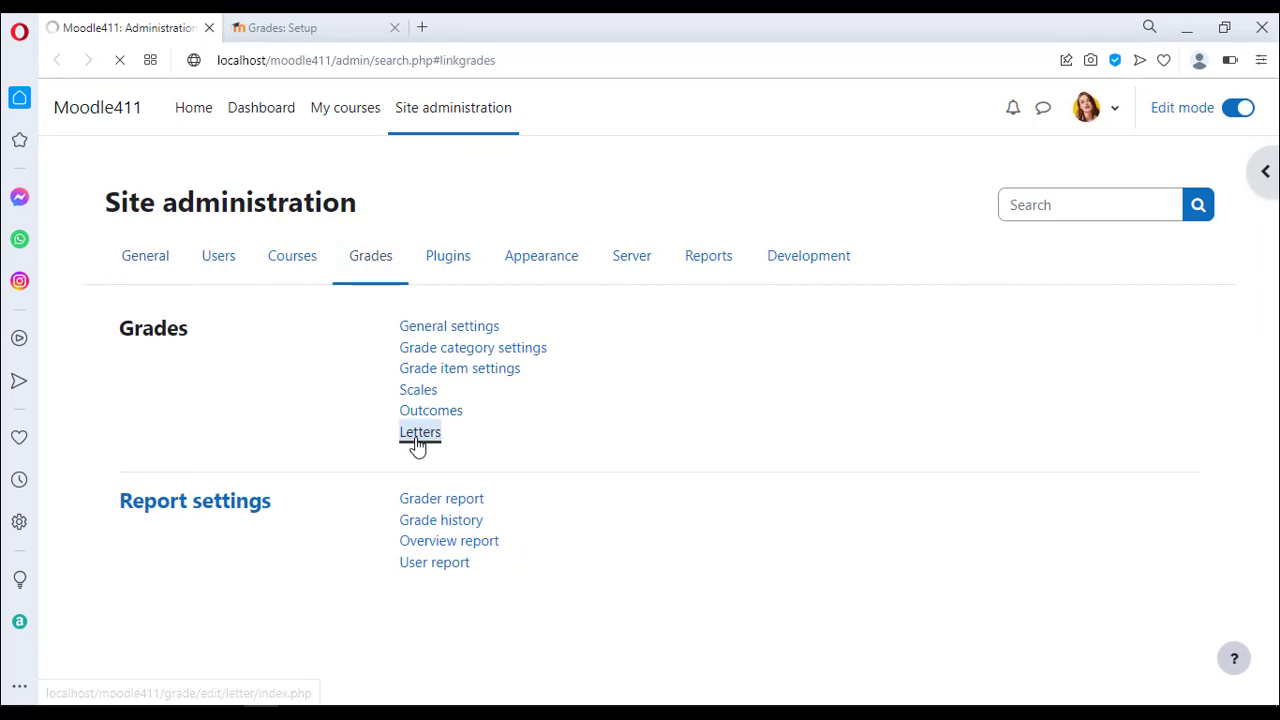
pyautogui.click(140, 333)
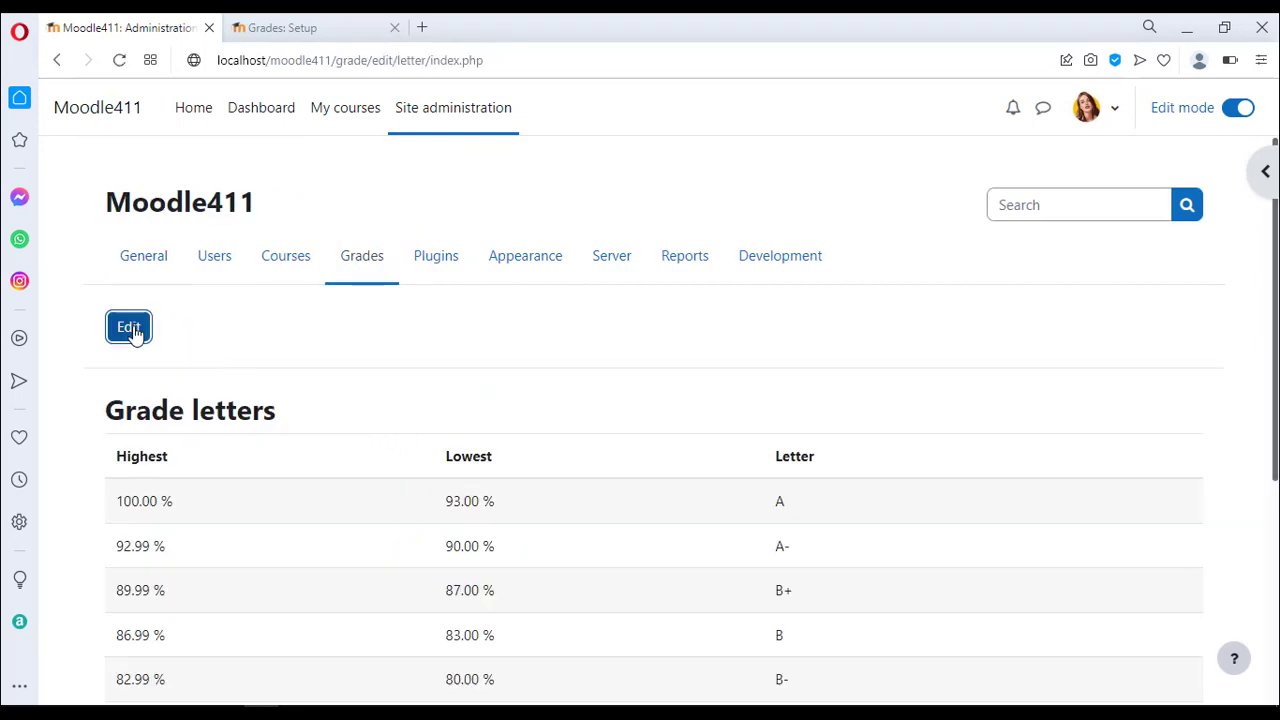
# Rename Grade letter 1 to Excellent and Grade letter 2 to Intelligent, and save the grade letters.
pyautogui.scroll(-1, 346, 351)
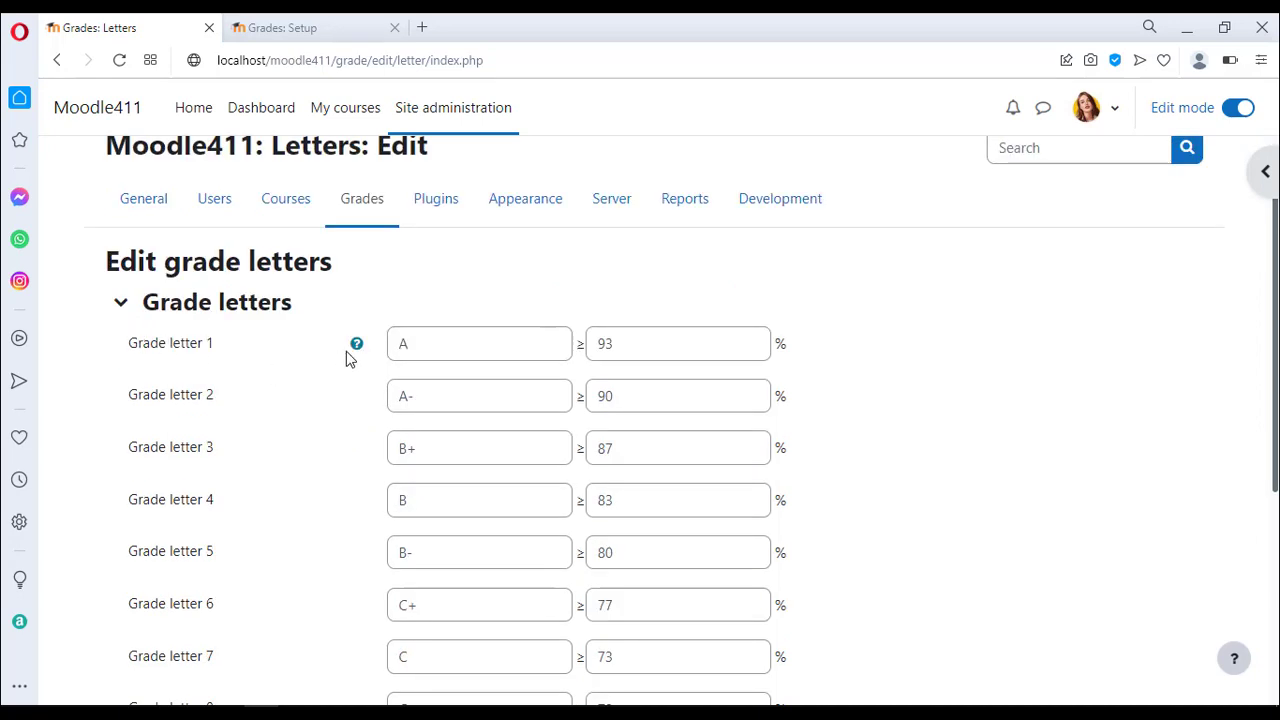
pyautogui.doubleClick(423, 345)
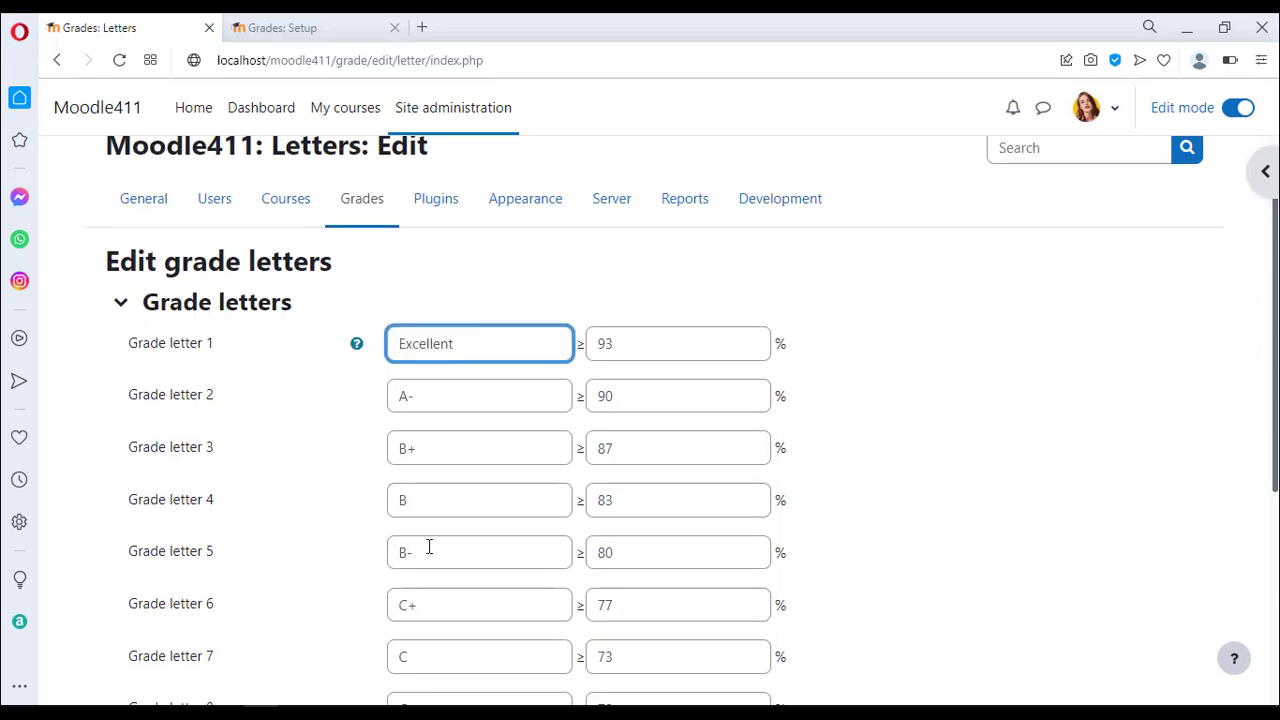
pyautogui.doubleClick(420, 398)
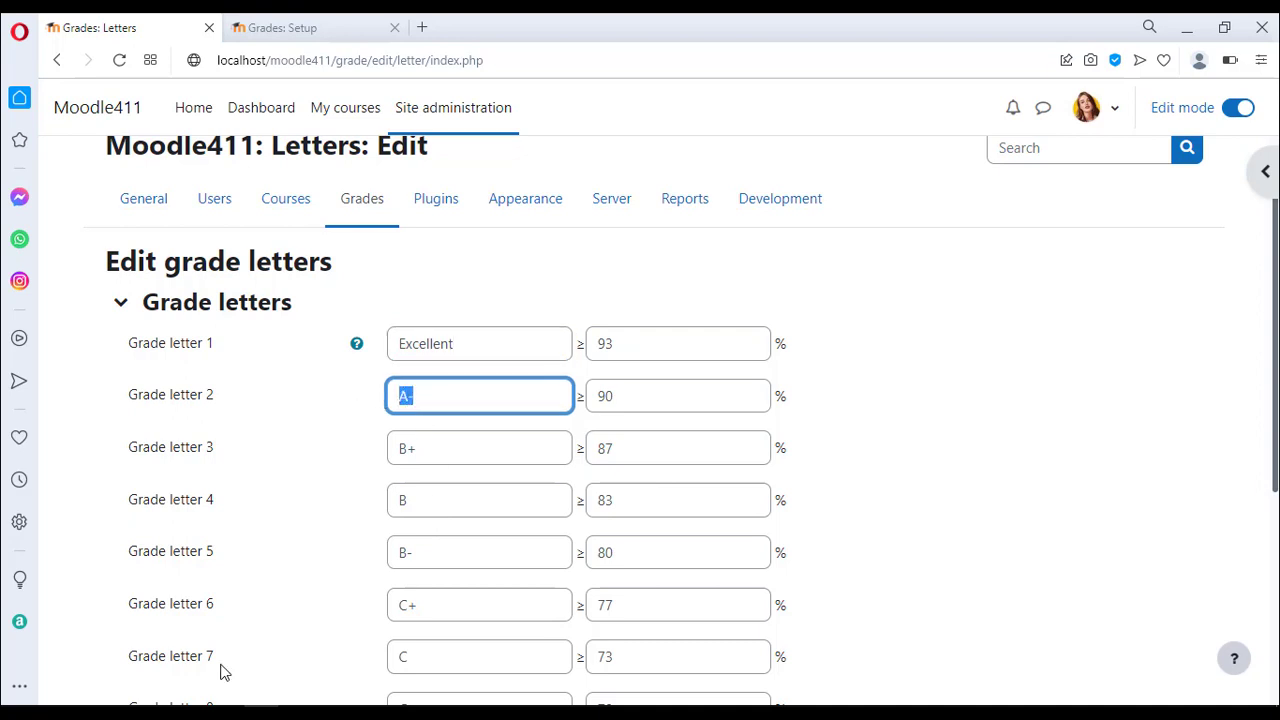
pyautogui.write('Intelligent')
pyautogui.scroll(-5, 255, 615)
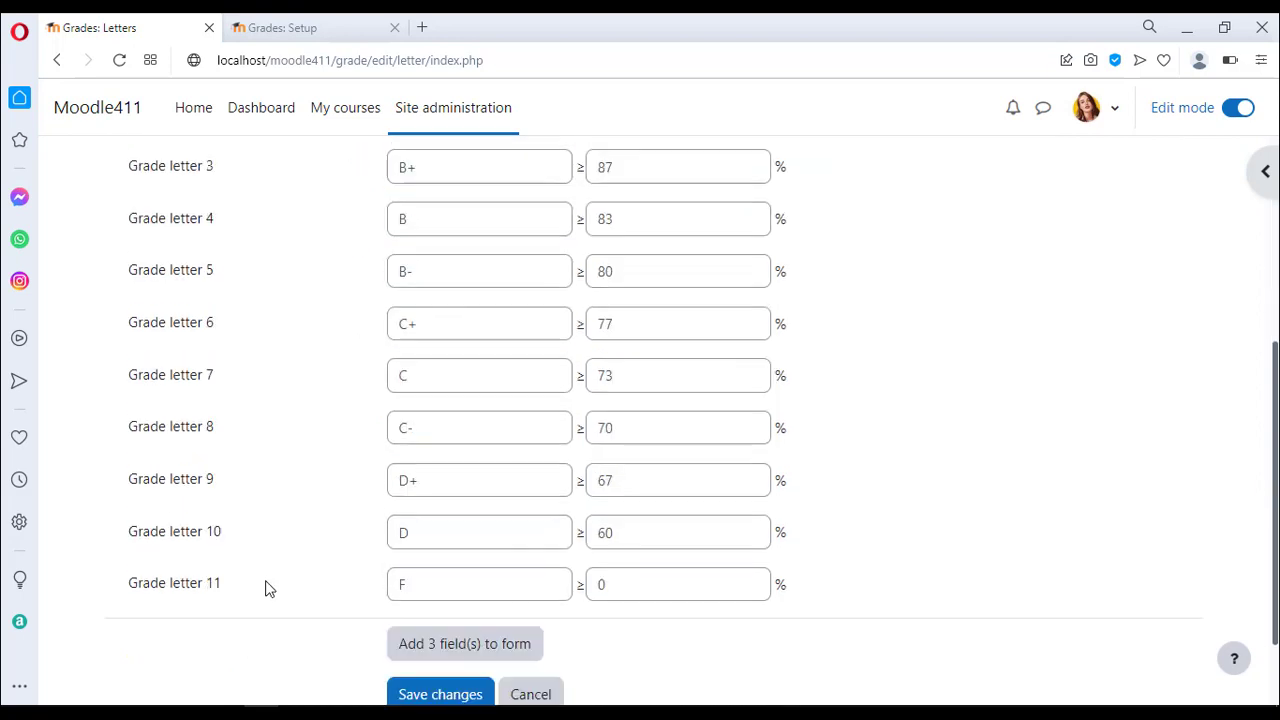
pyautogui.click(437, 600)
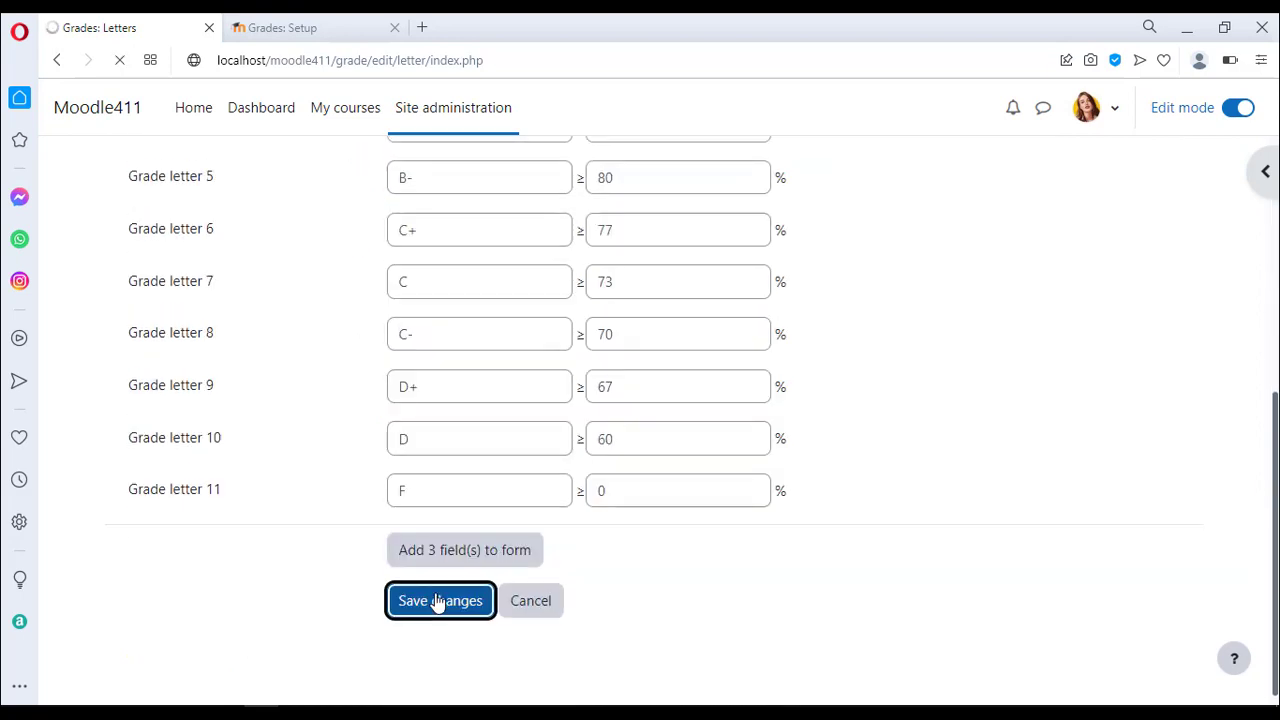
# Return to the Biotechnology gradebook setup and open the course grade settings.
pyautogui.click(296, 27)
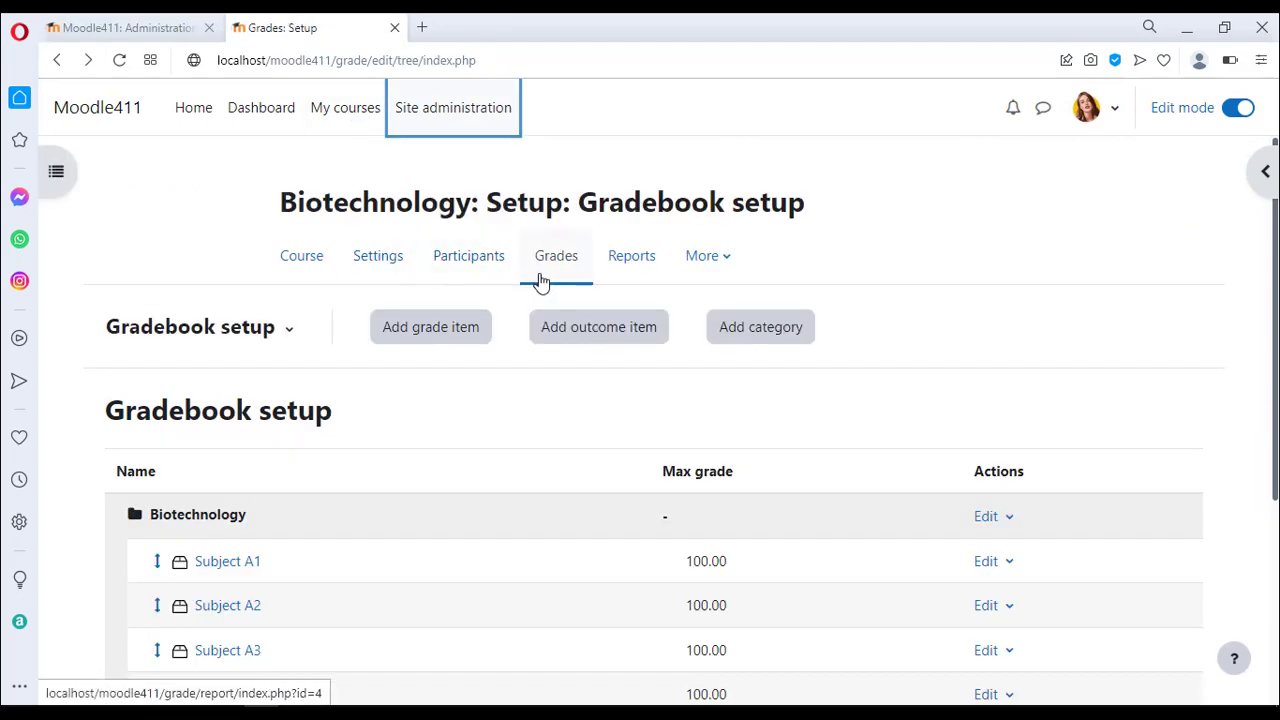
pyautogui.click(286, 336)
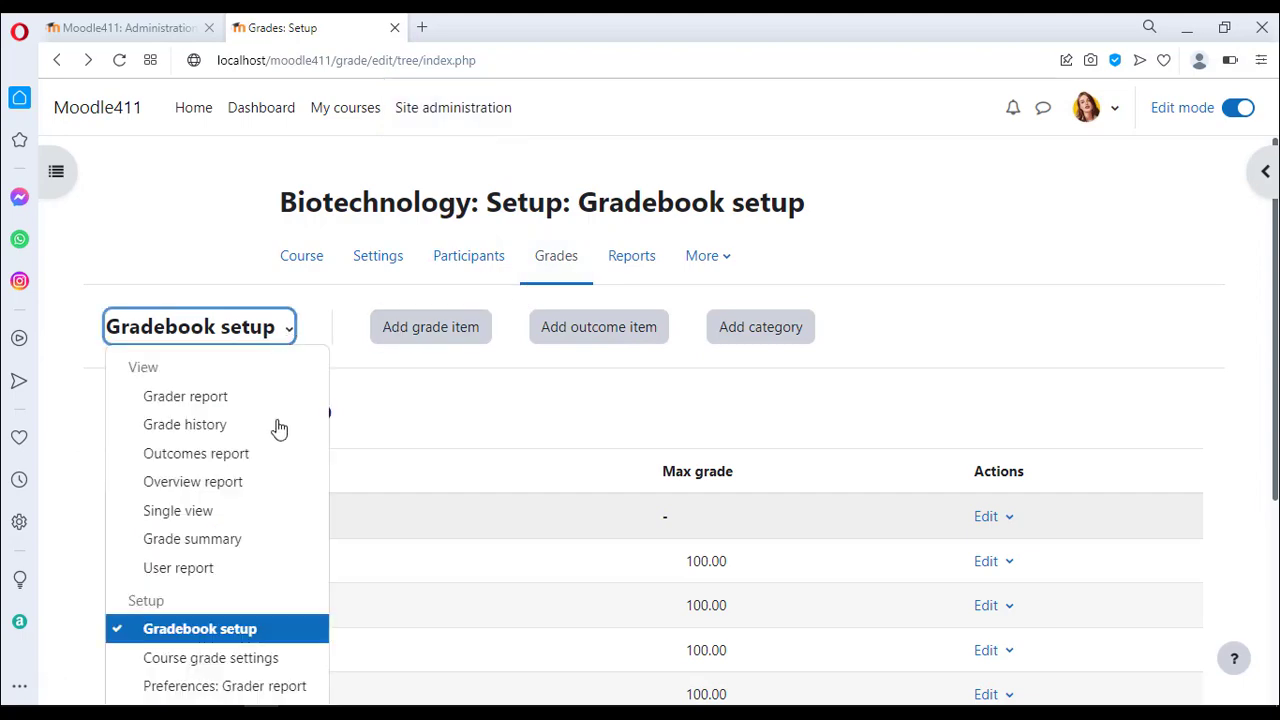
pyautogui.scroll(-5, 276, 440)
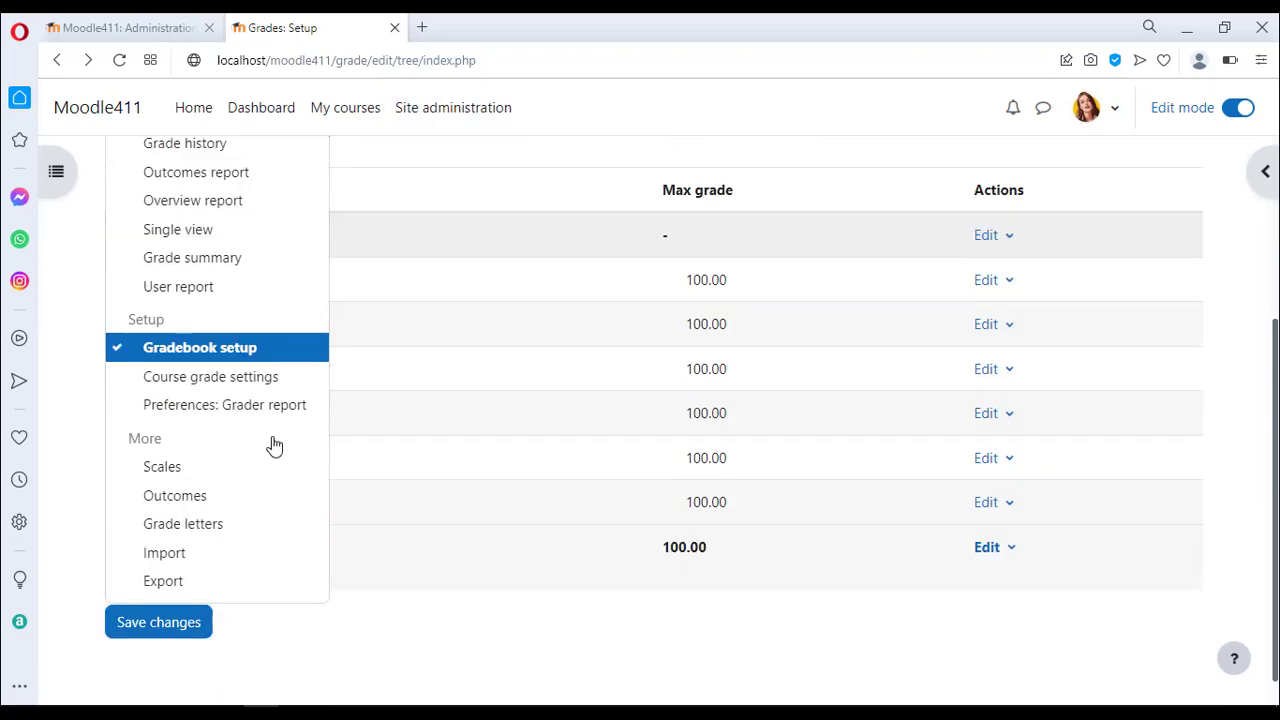
pyautogui.click(232, 384)
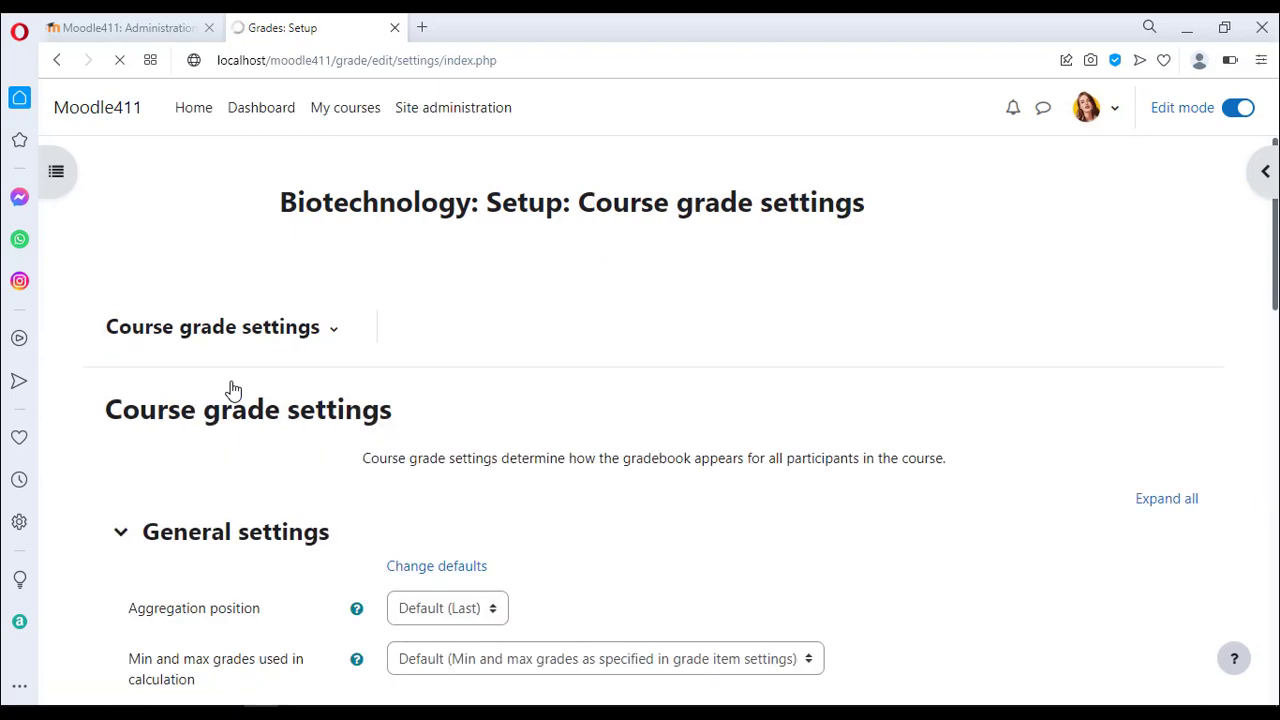
# Set Show letter grades to Show for the user report in the course grade settings and save the changes.
pyautogui.scroll(-8, 232, 388)
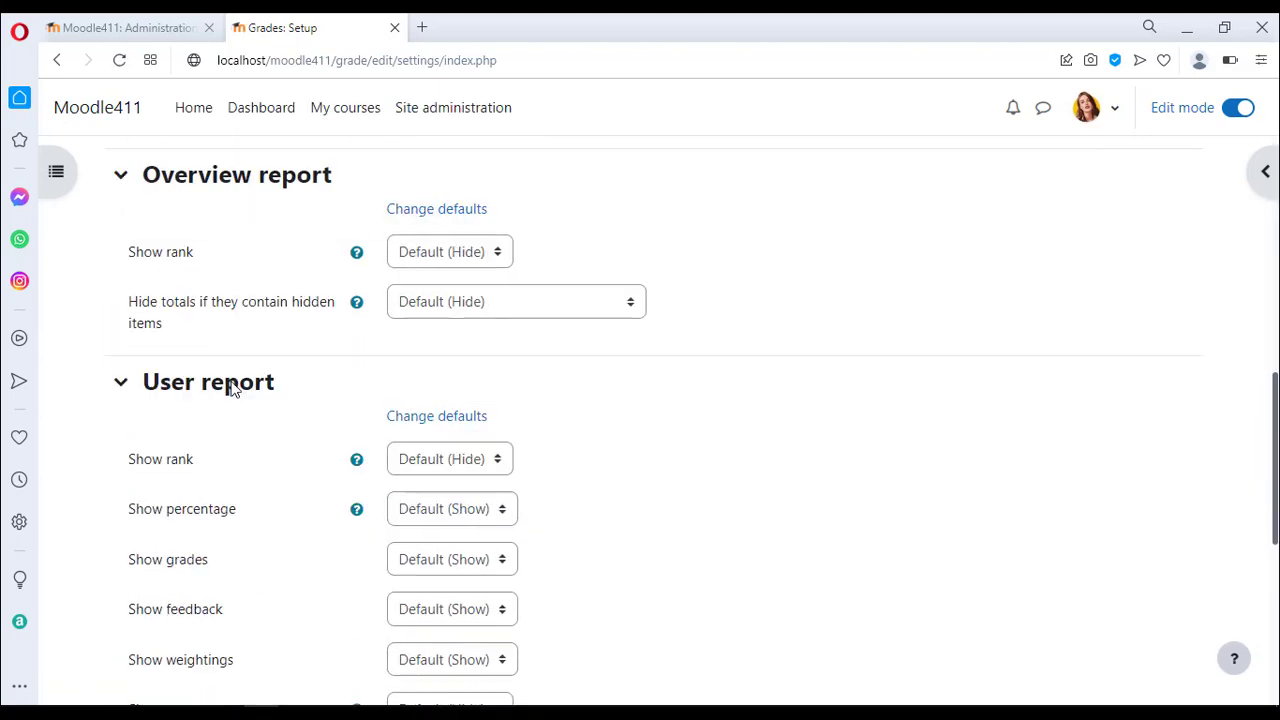
pyautogui.scroll(-3, 232, 388)
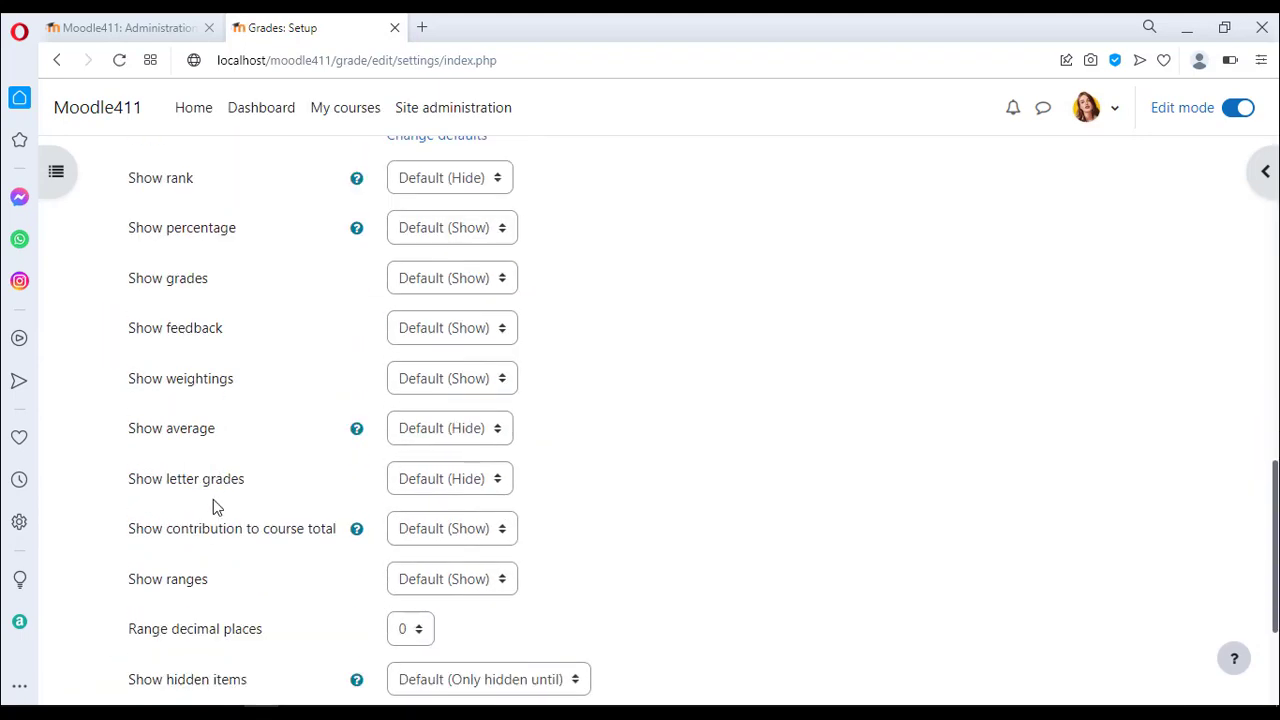
pyautogui.click(428, 480)
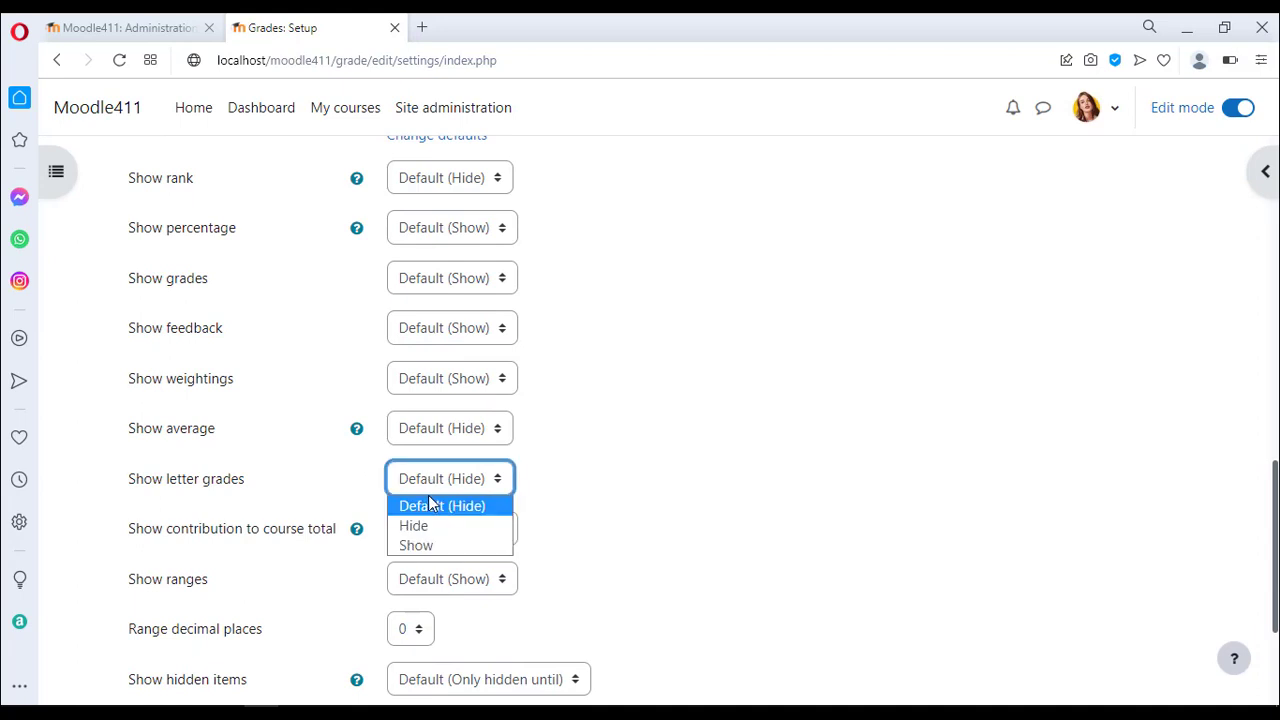
pyautogui.click(432, 546)
pyautogui.scroll(-3, 524, 530)
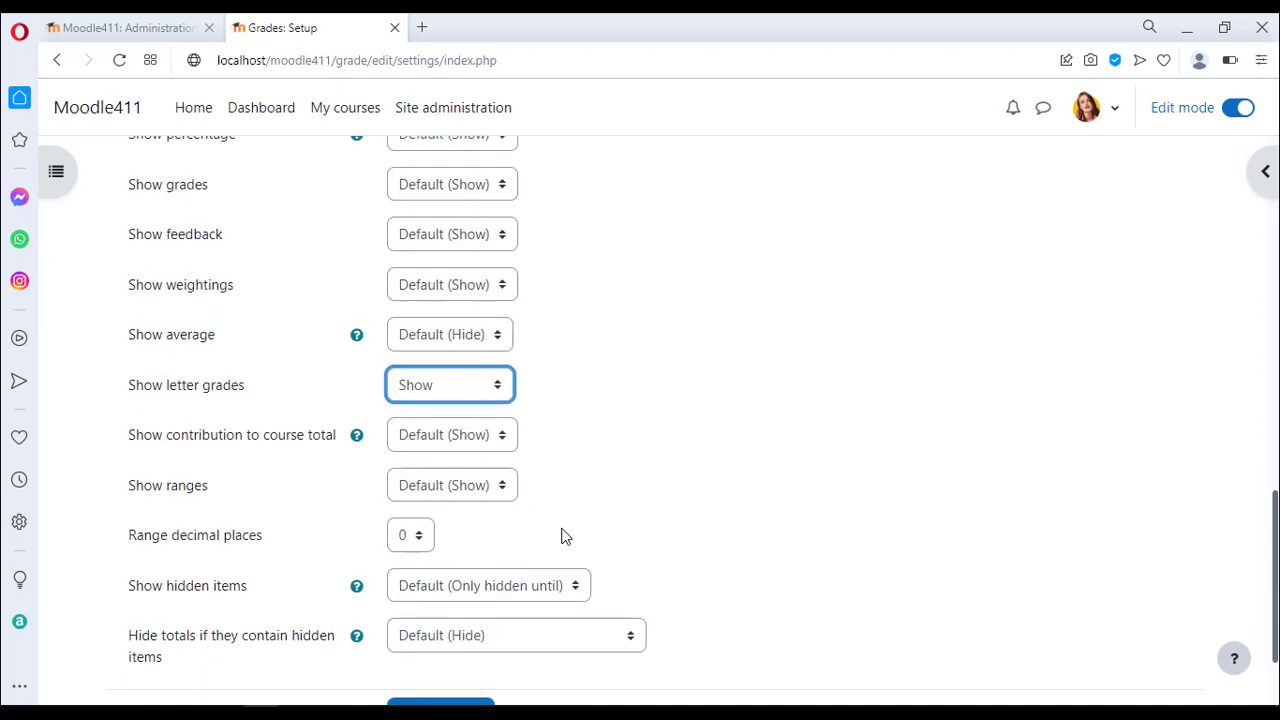
pyautogui.click(463, 592)
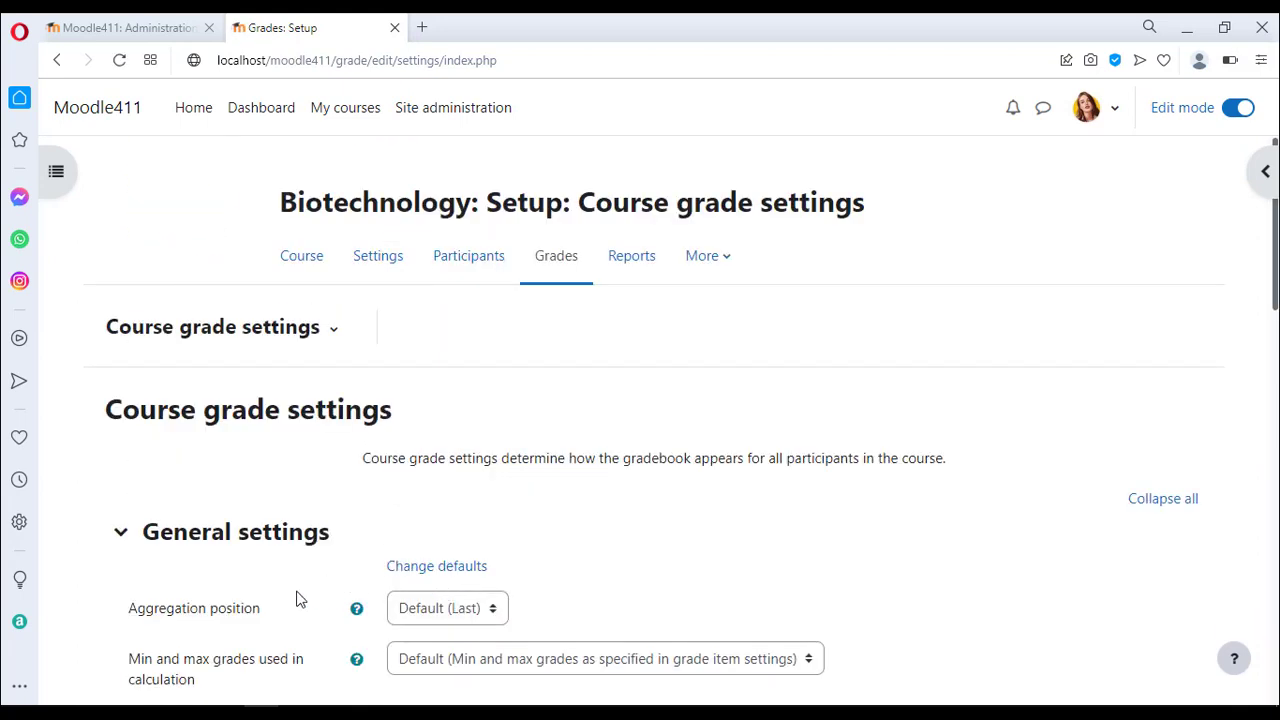
# Switch to the student's browser window and reload the Biotechnology user report to check the letter grades.
pyautogui.click(192, 714)
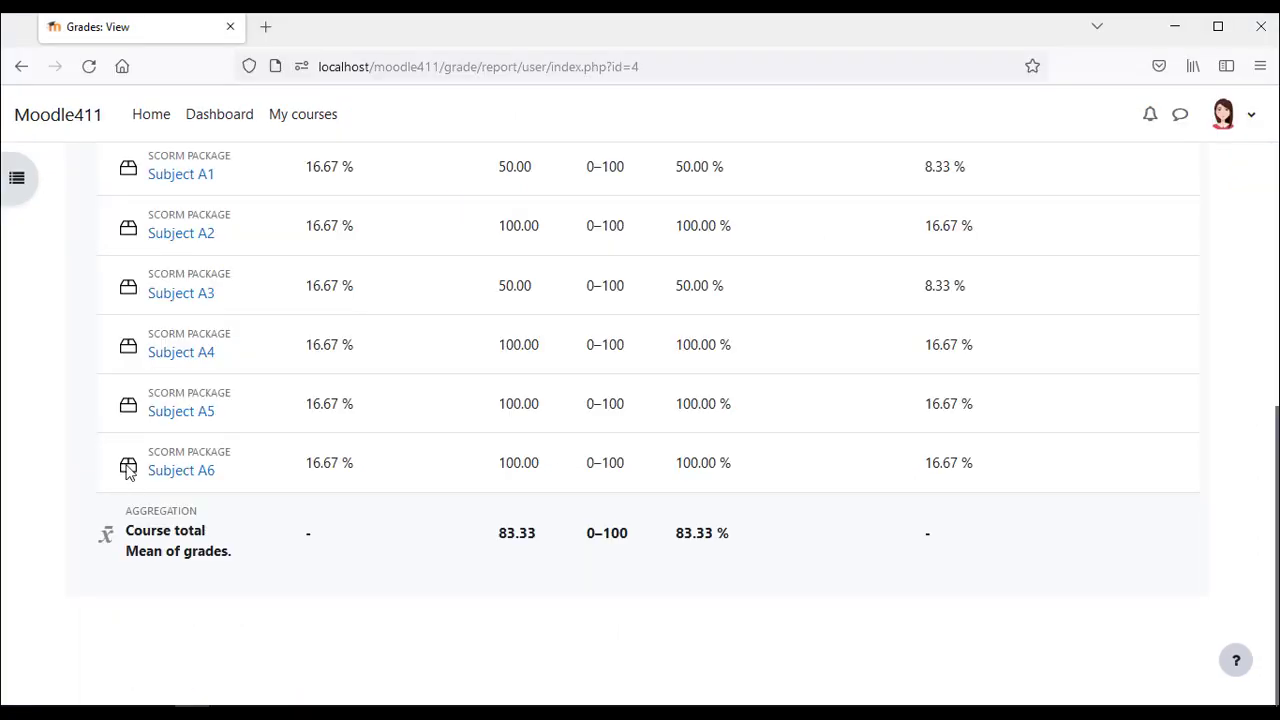
pyautogui.click(88, 66)
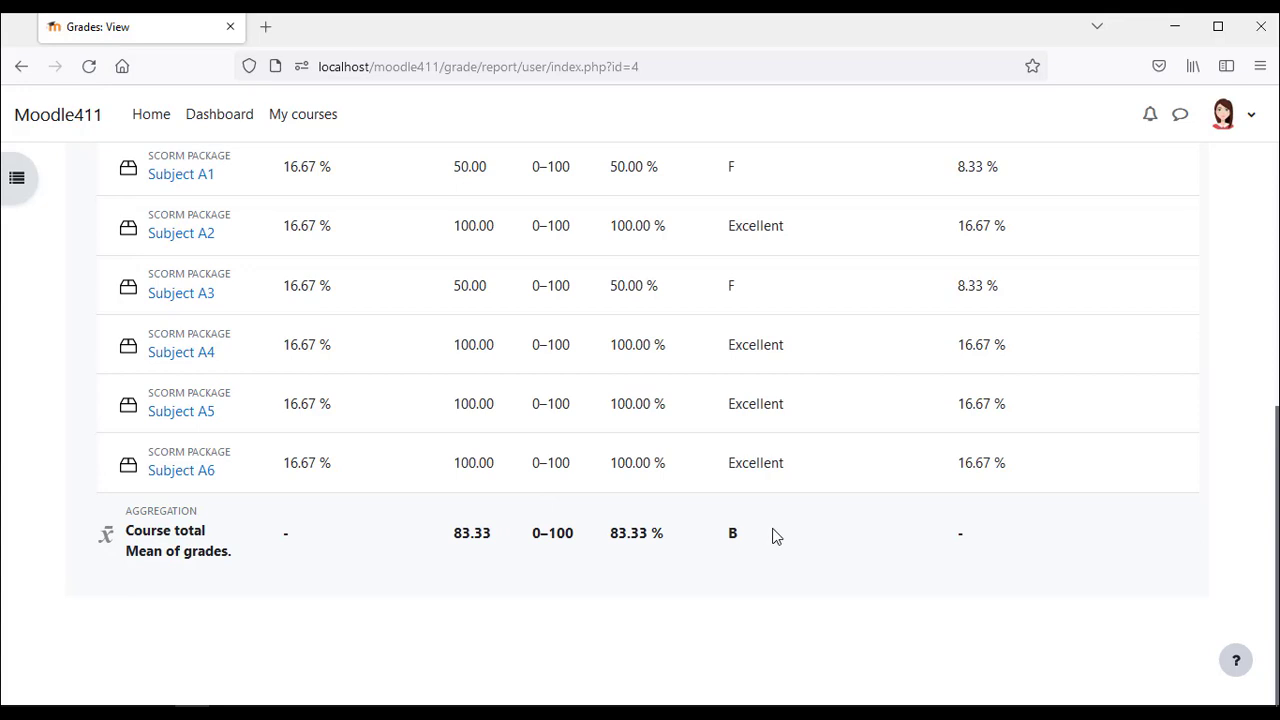
pyautogui.scroll(2, 773, 536)
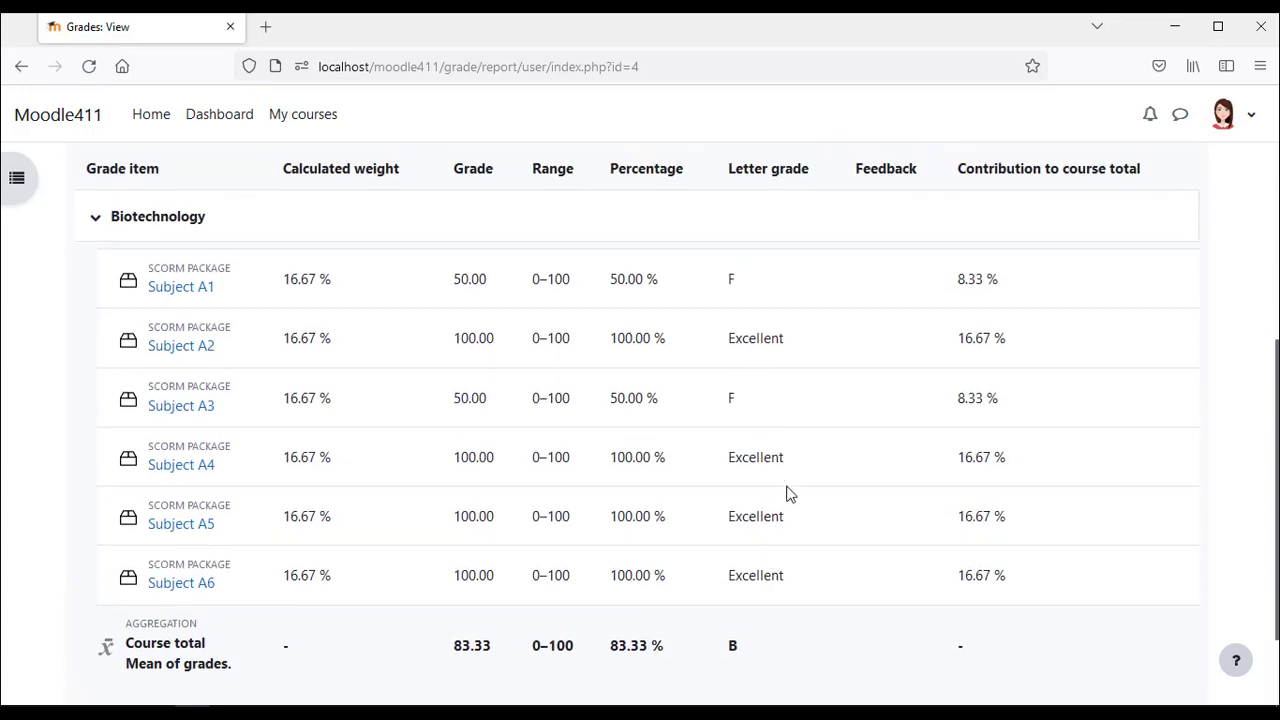
# Return from the student's report to the site-wide grade letters in the admin browser, rename Grade letter 3 to Very good, and save.
pyautogui.scroll(-2, 786, 493)
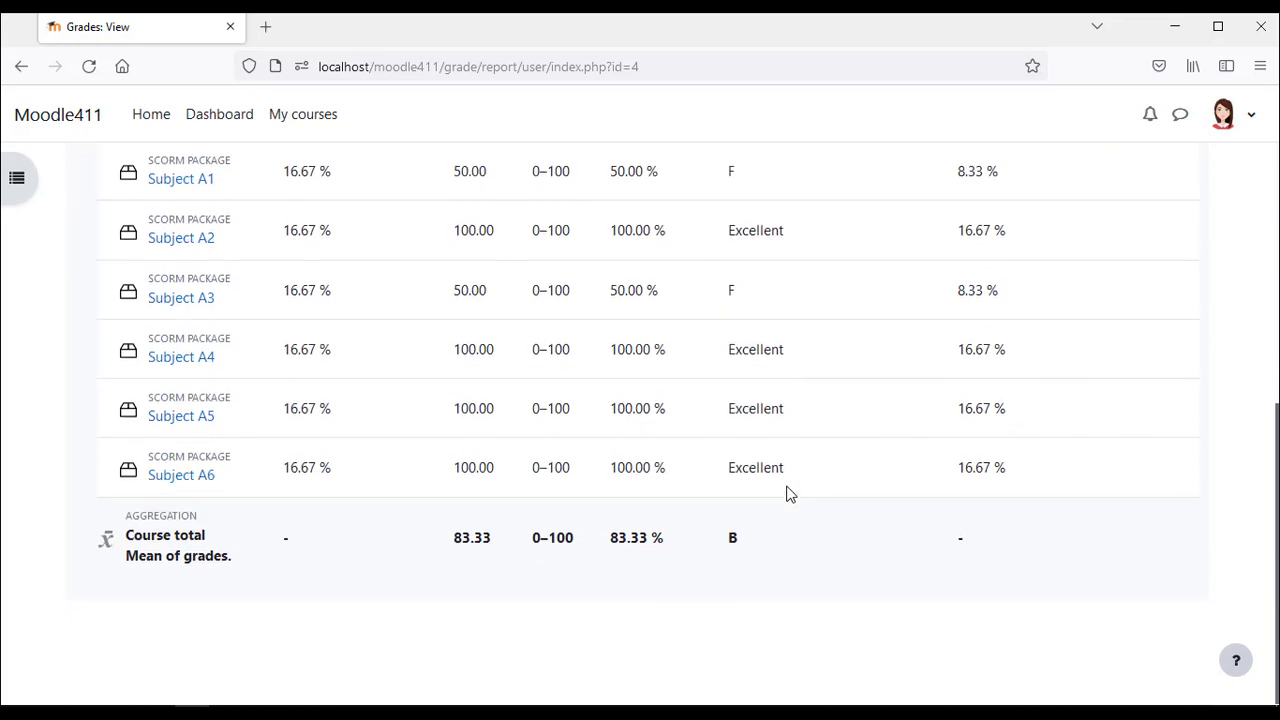
pyautogui.doubleClick(733, 533)
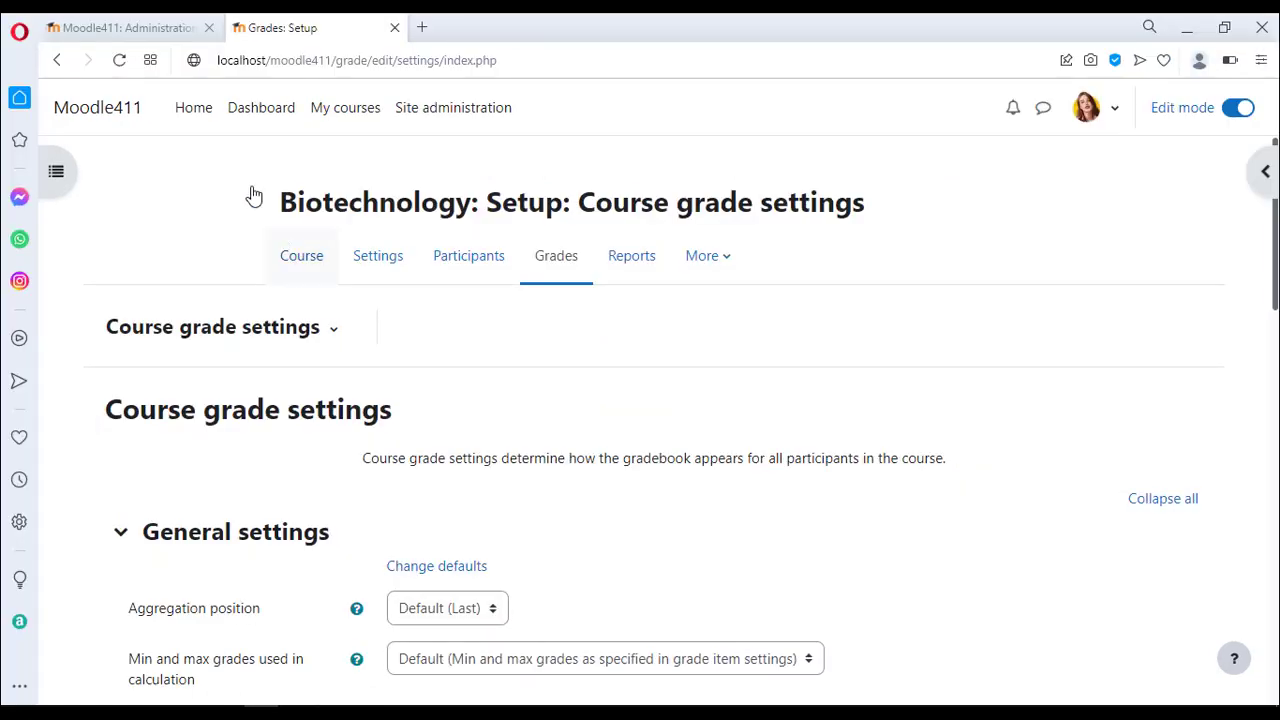
pyautogui.click(125, 27)
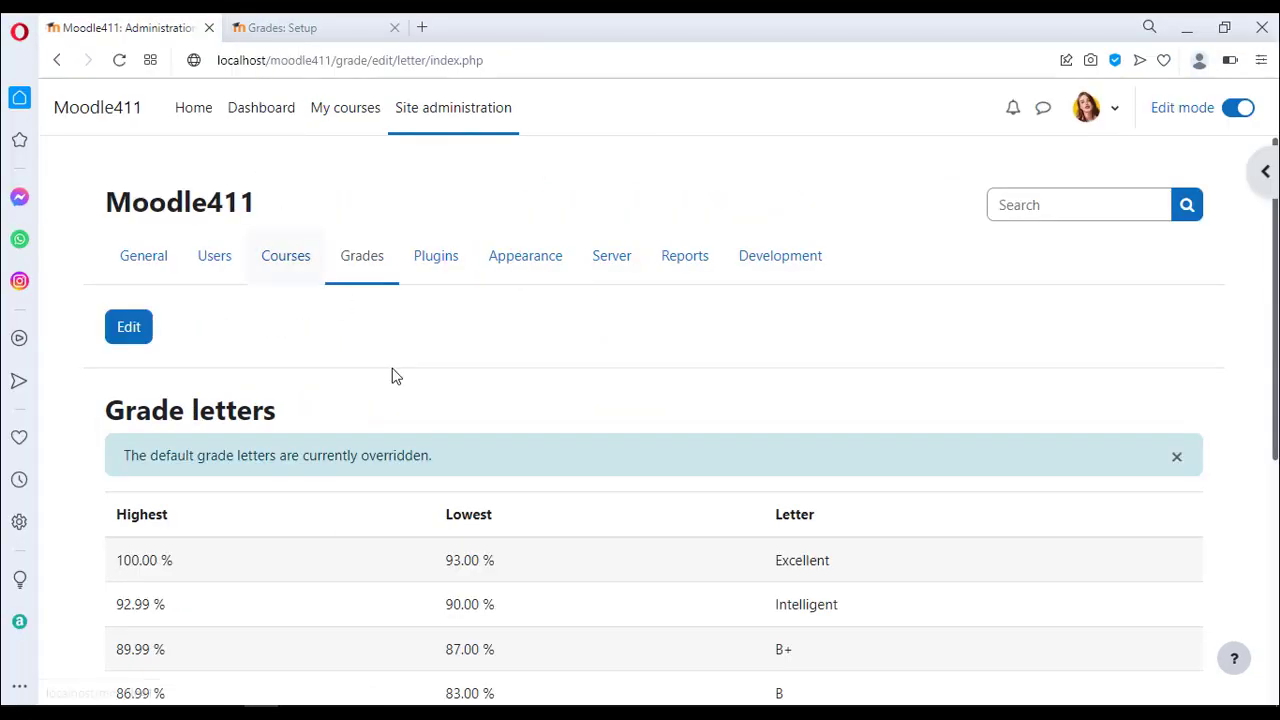
pyautogui.click(143, 336)
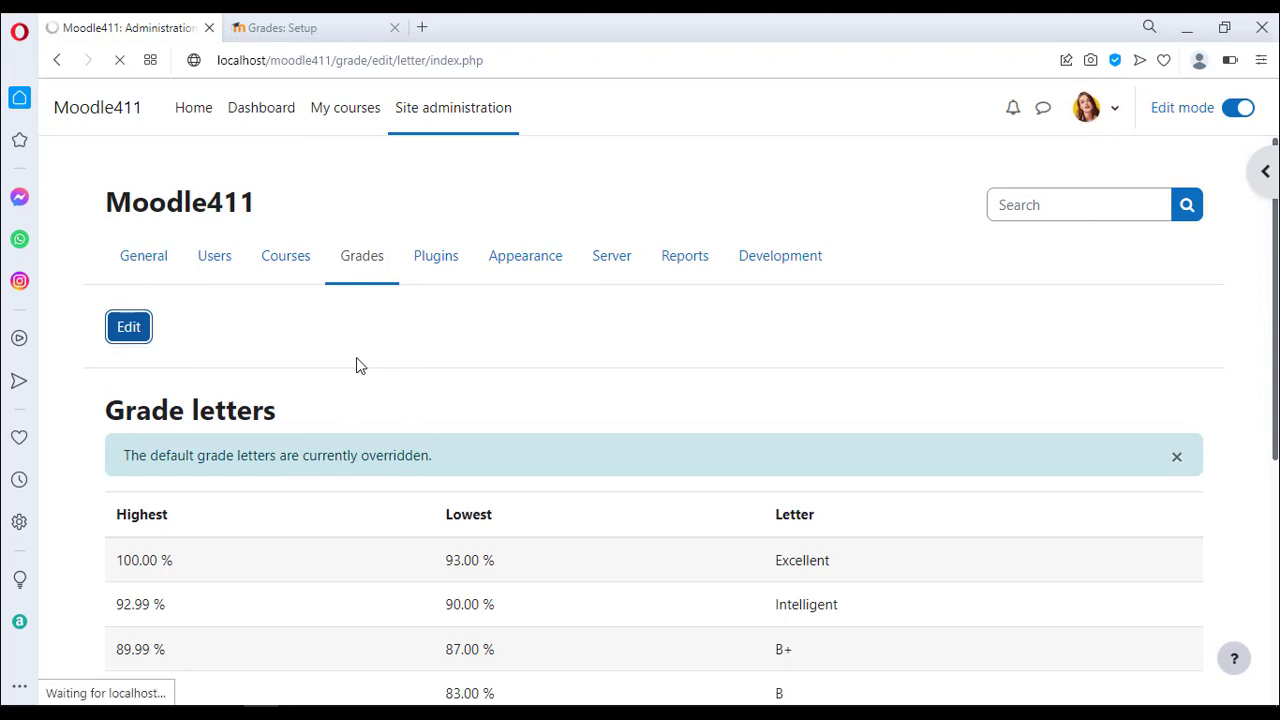
pyautogui.doubleClick(433, 541)
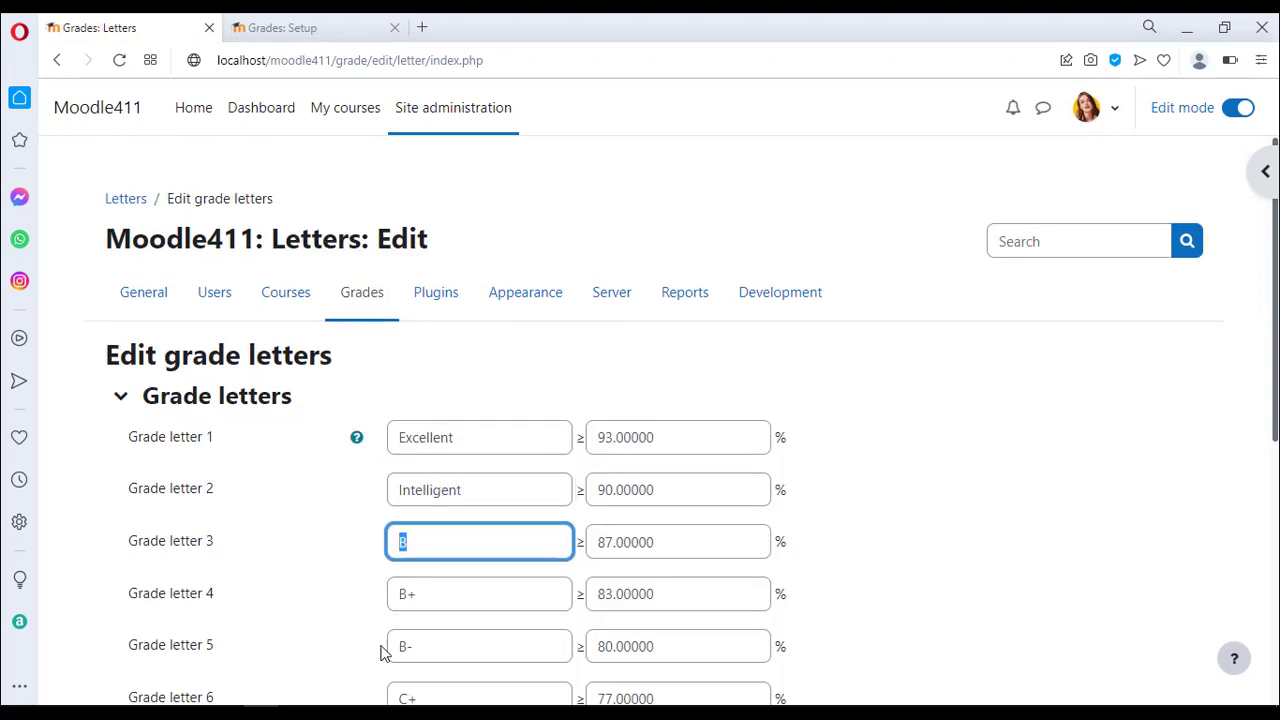
pyautogui.write('Very good')
pyautogui.scroll(-5, 486, 497)
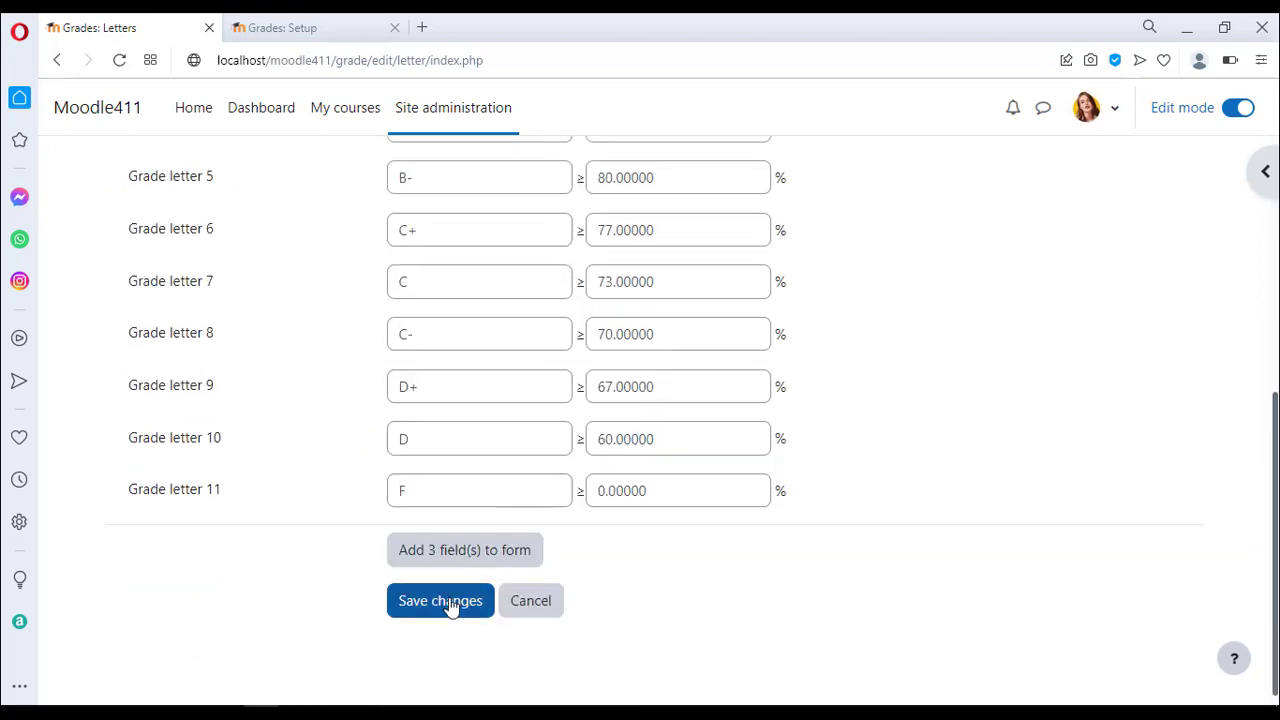
pyautogui.click(450, 607)
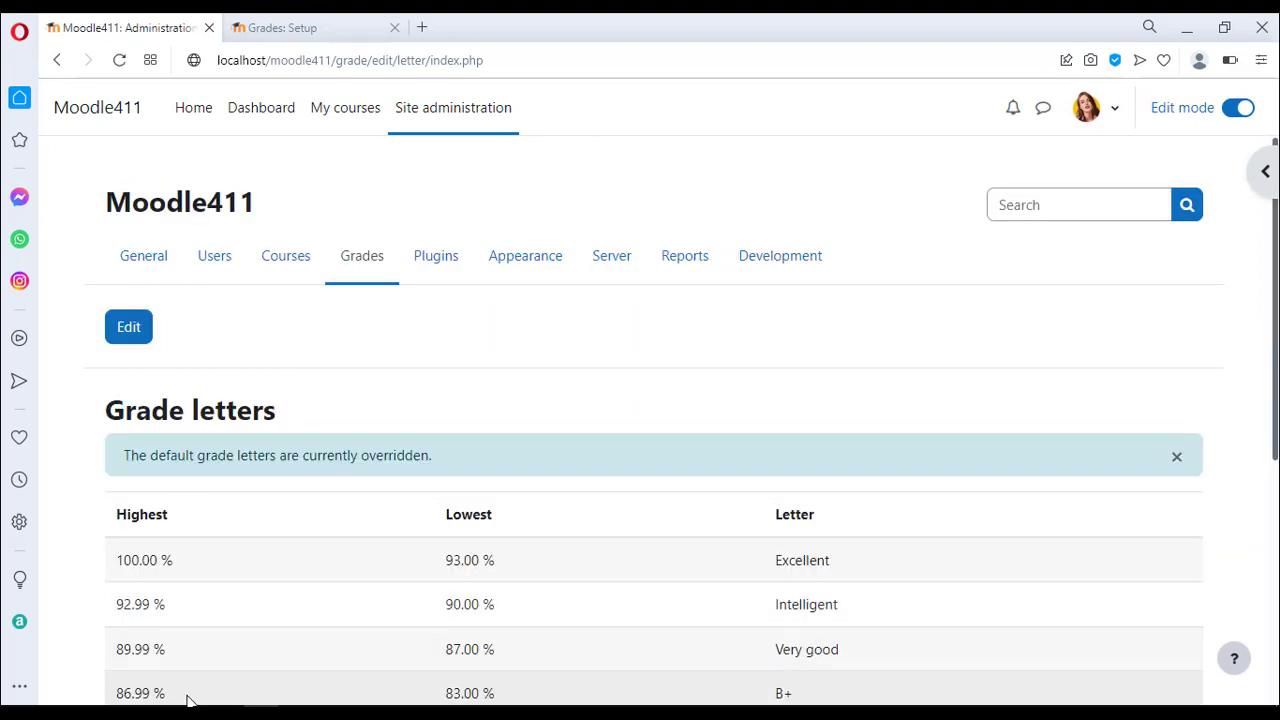
# Switch to the student's browser window and reload the Biotechnology user report to check the course total's letter grade.
pyautogui.click(189, 674)
pyautogui.click(89, 68)
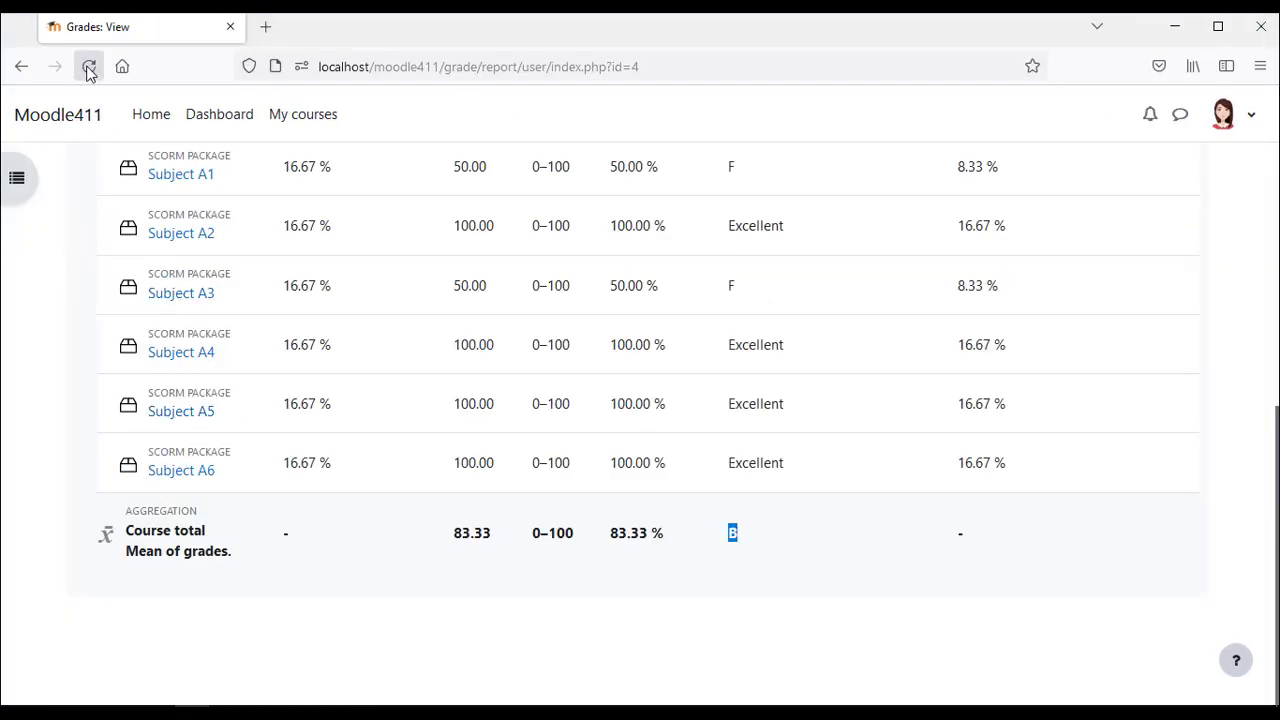
# Switch back to the admin browser, rename Grade letter 4 to Good in the site-wide grade letters, and save the changes.
pyautogui.hotkey('alt', 'Tab')
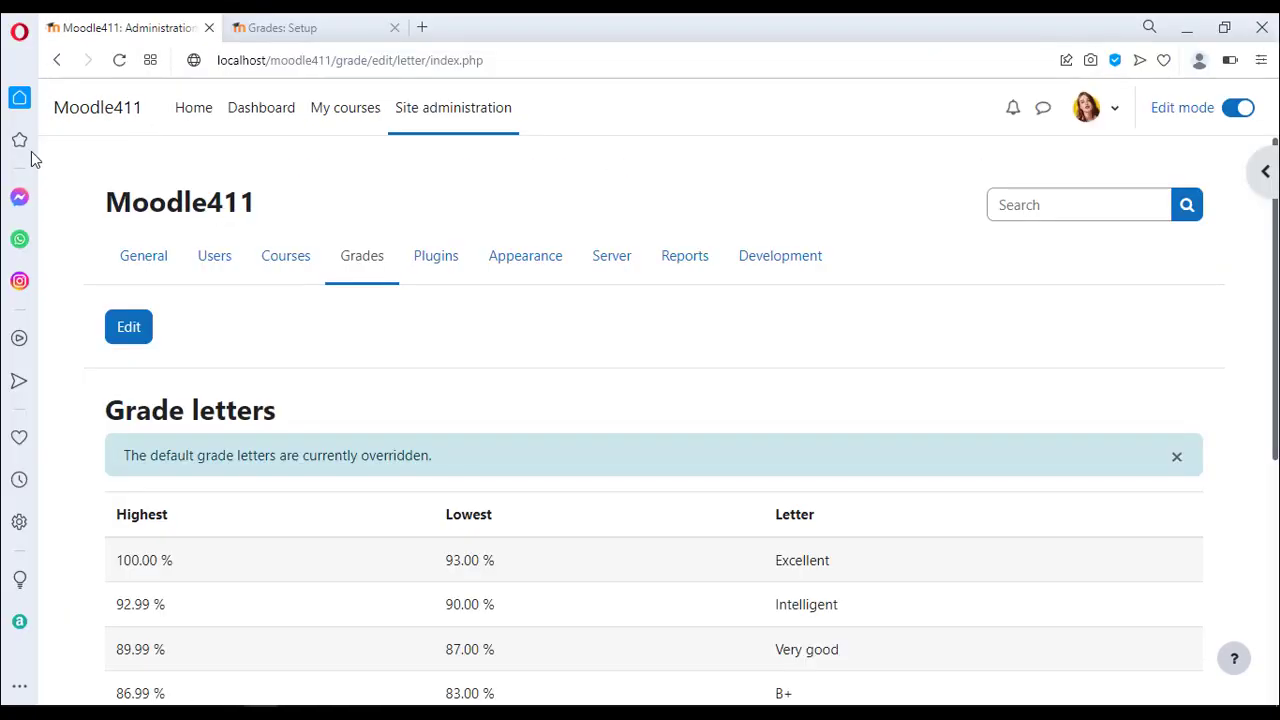
pyautogui.click(122, 328)
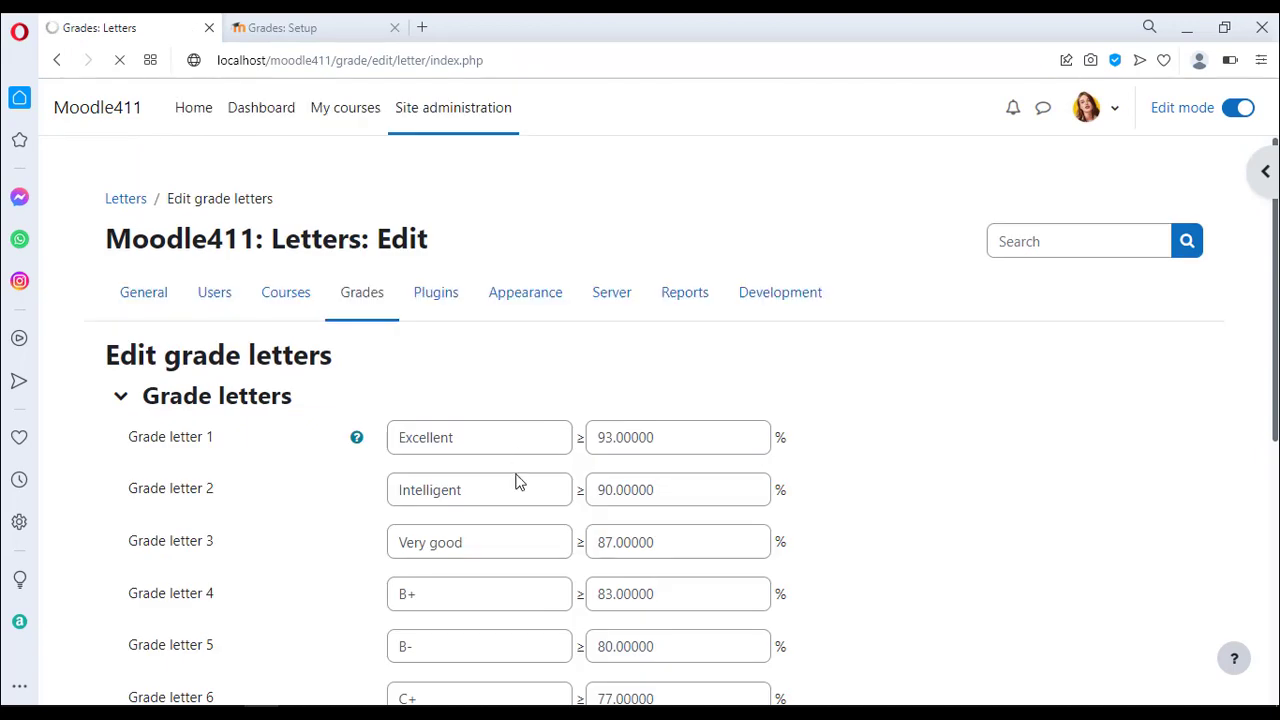
pyautogui.moveTo(430, 598); pyautogui.dragTo(349, 609)
pyautogui.write('Good')
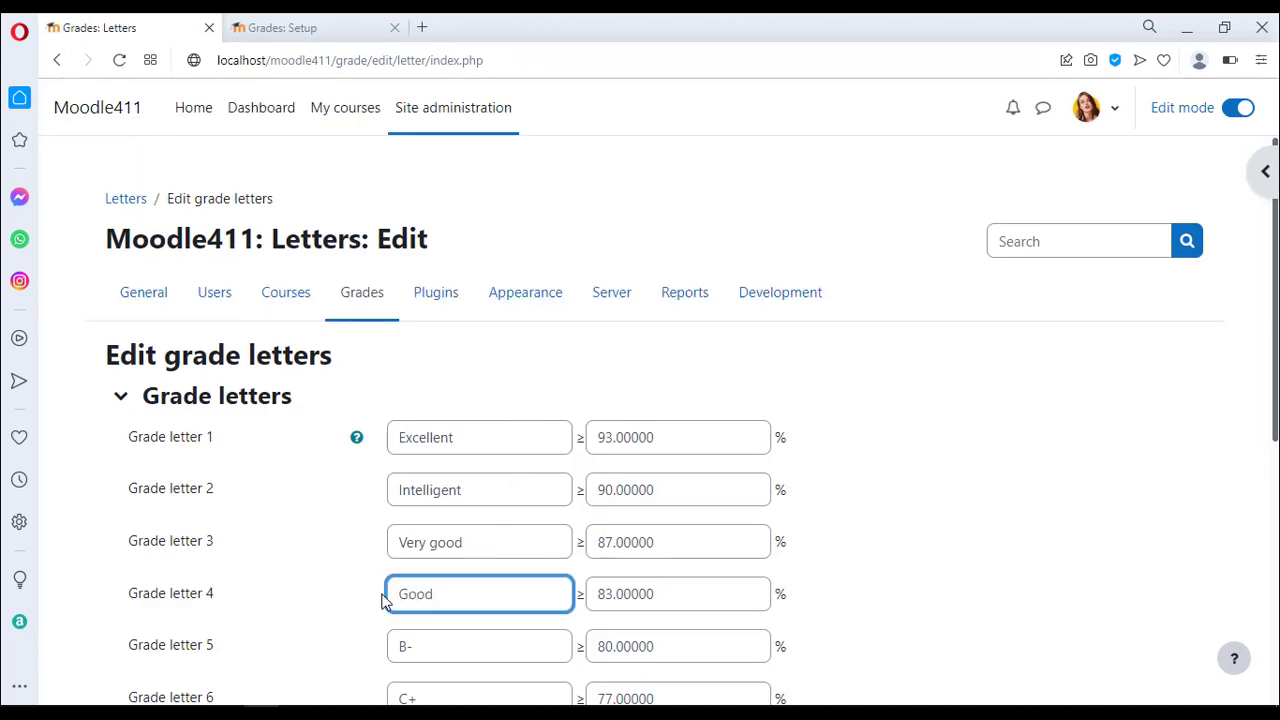
pyautogui.scroll(-5, 383, 600)
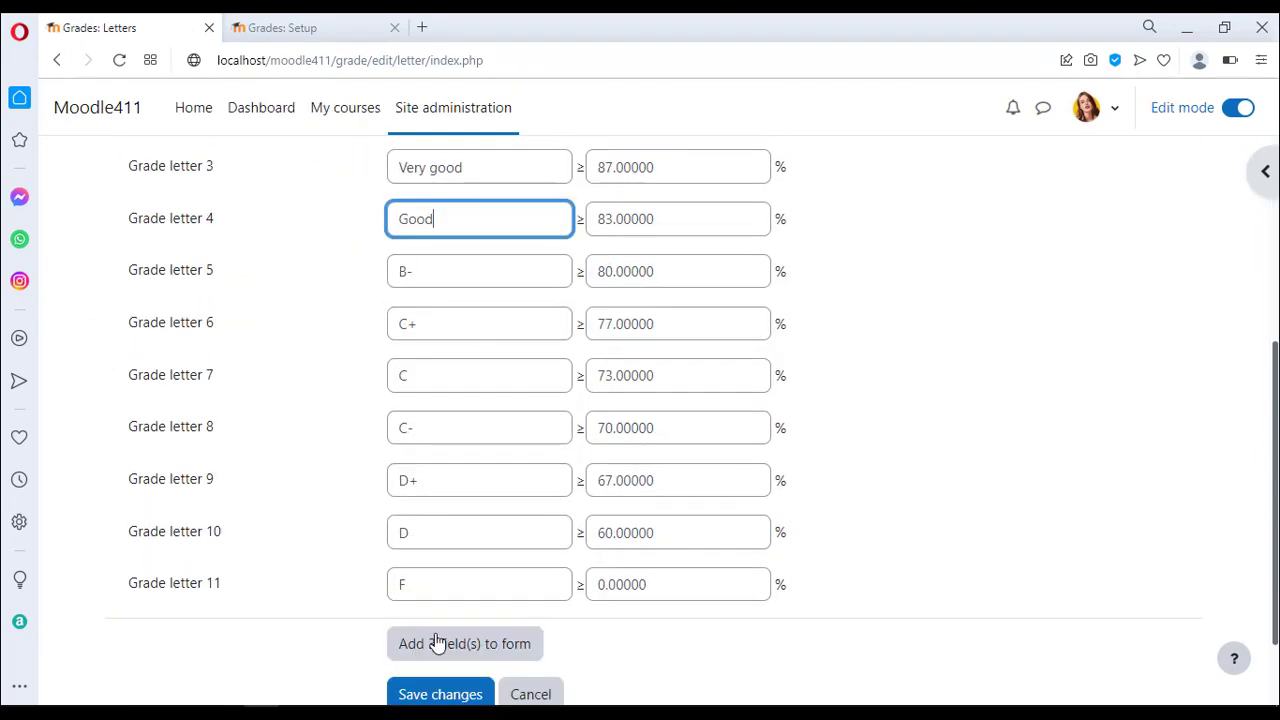
pyautogui.click(463, 694)
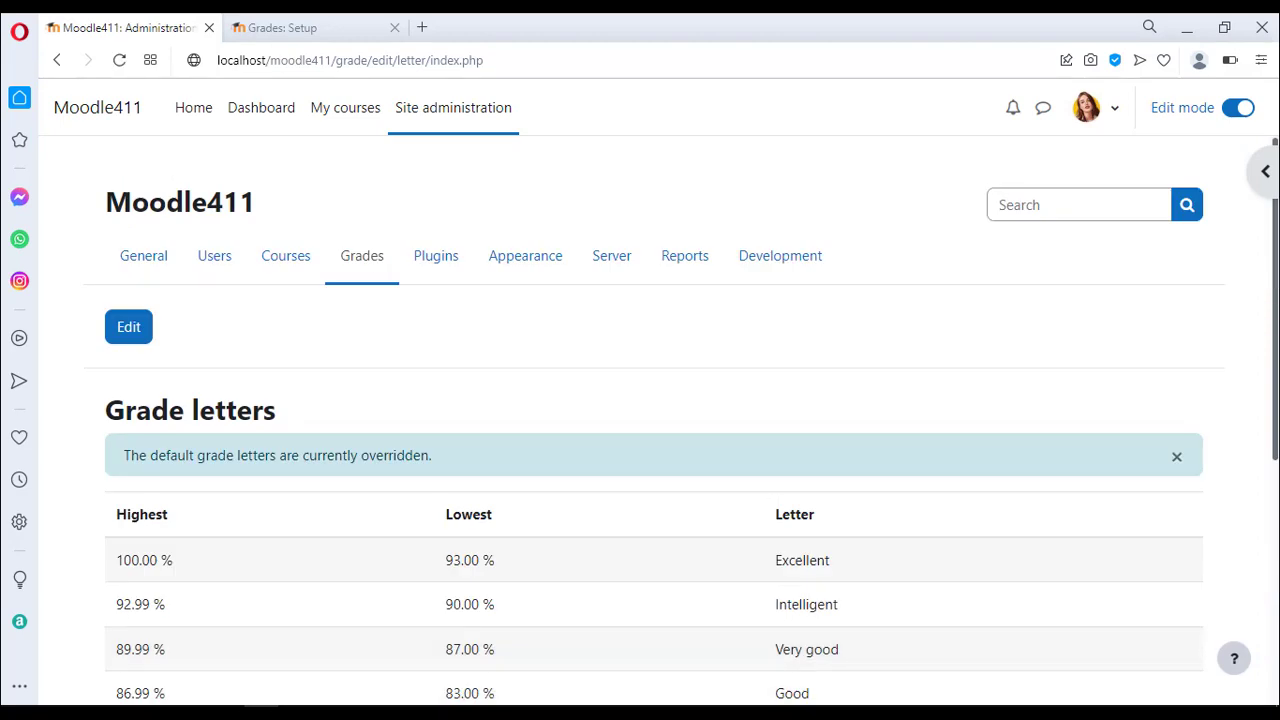
# Reload the student's Biotechnology user report, review the letter grades of the subjects and course total, and return to the admin's grade letters page.
pyautogui.click(194, 713)
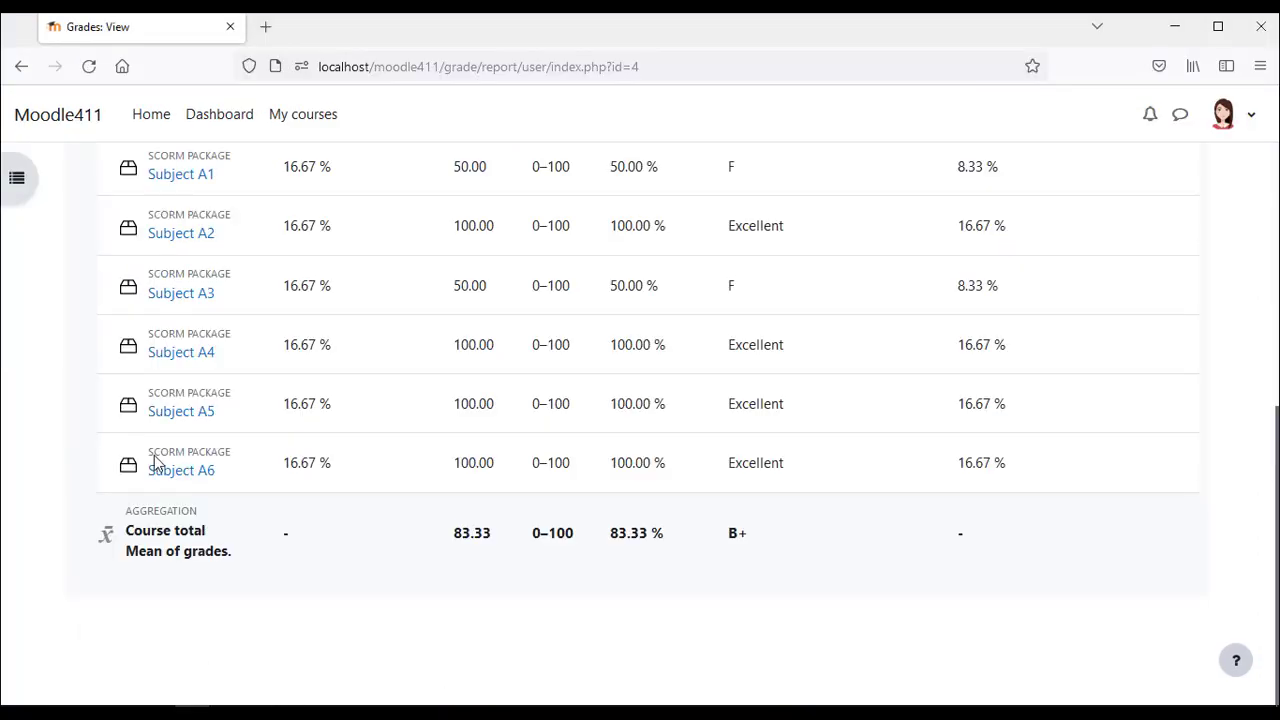
pyautogui.click(88, 66)
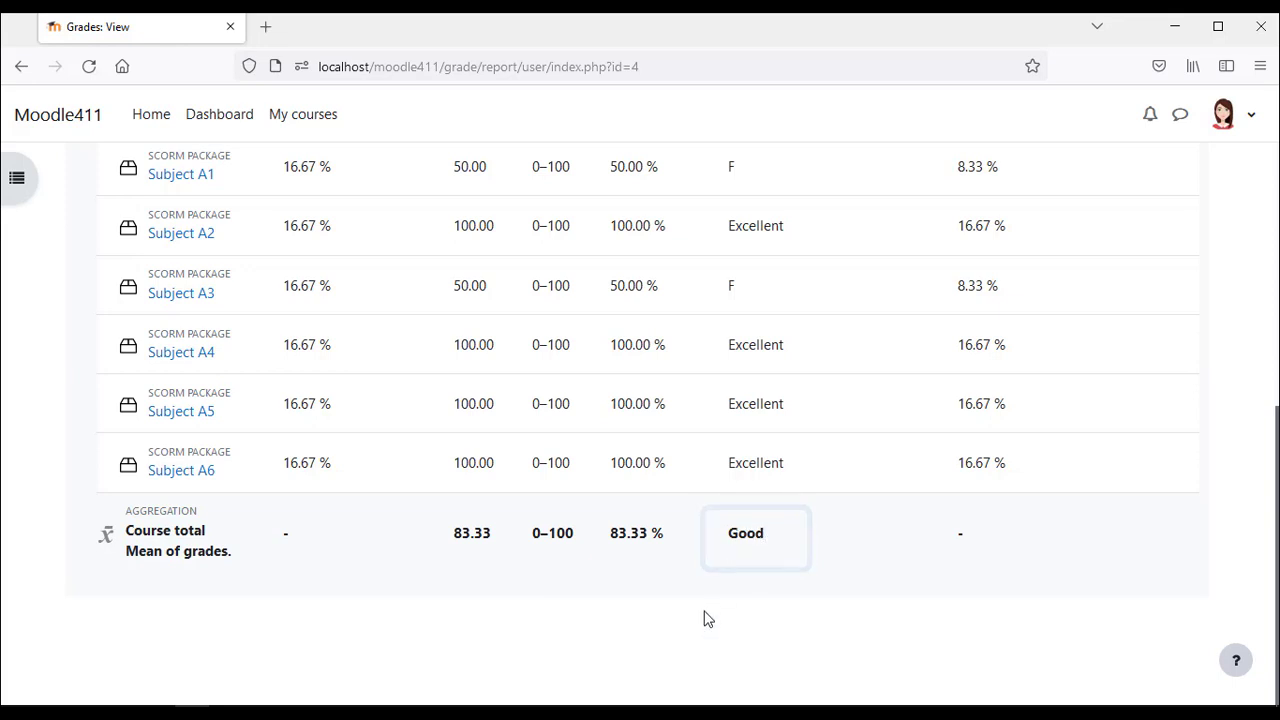
pyautogui.scroll(2, 706, 617)
pyautogui.scroll(2, 706, 617)
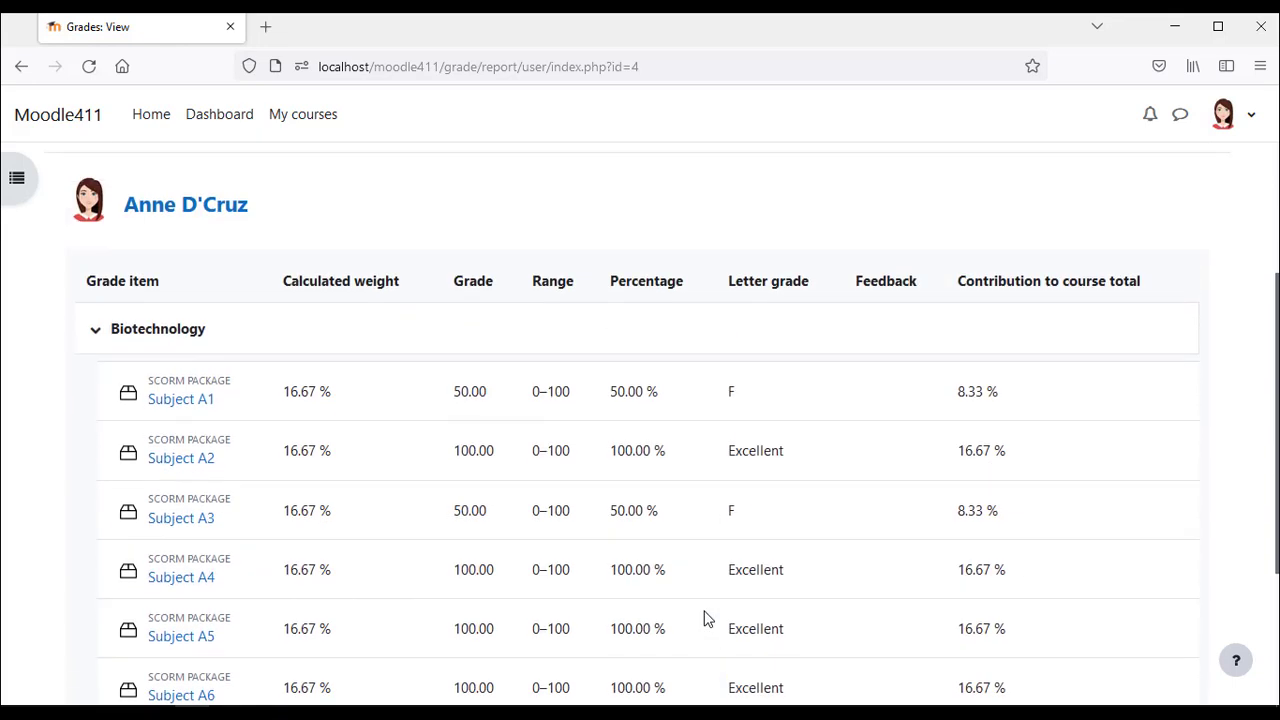
pyautogui.scroll(-1, 706, 617)
pyautogui.scroll(-2, 704, 619)
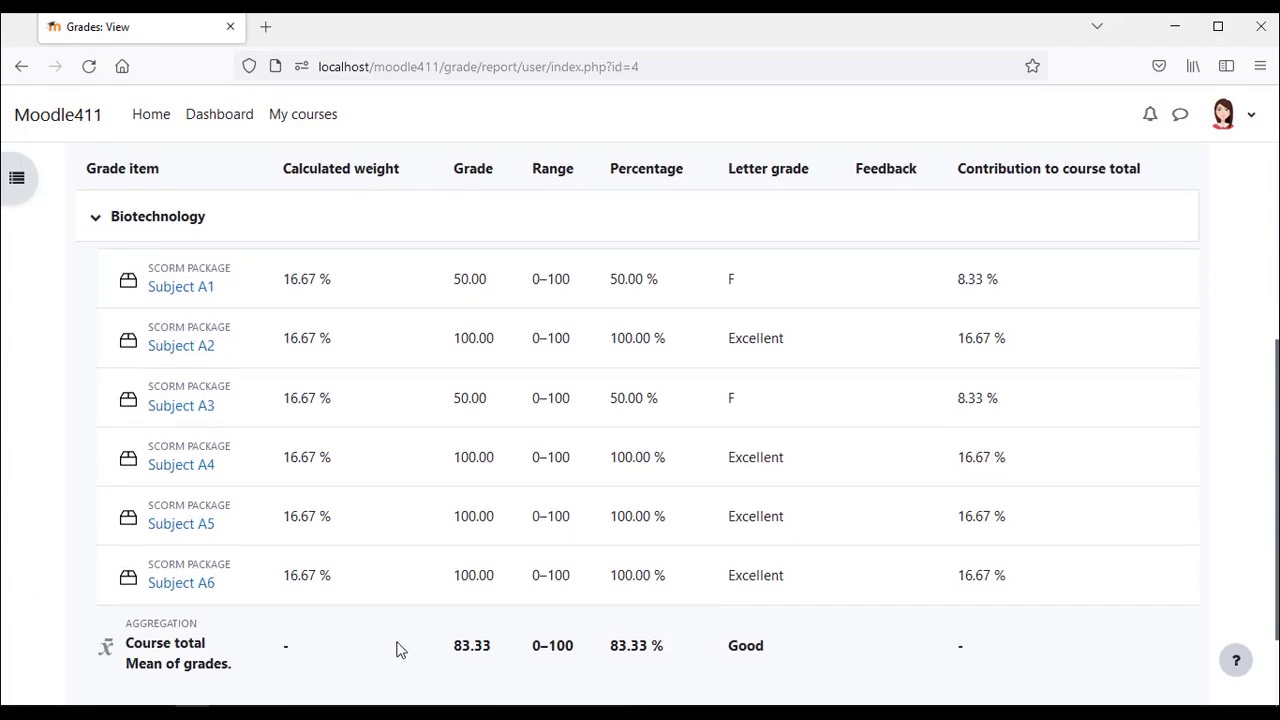
pyautogui.click(270, 698)
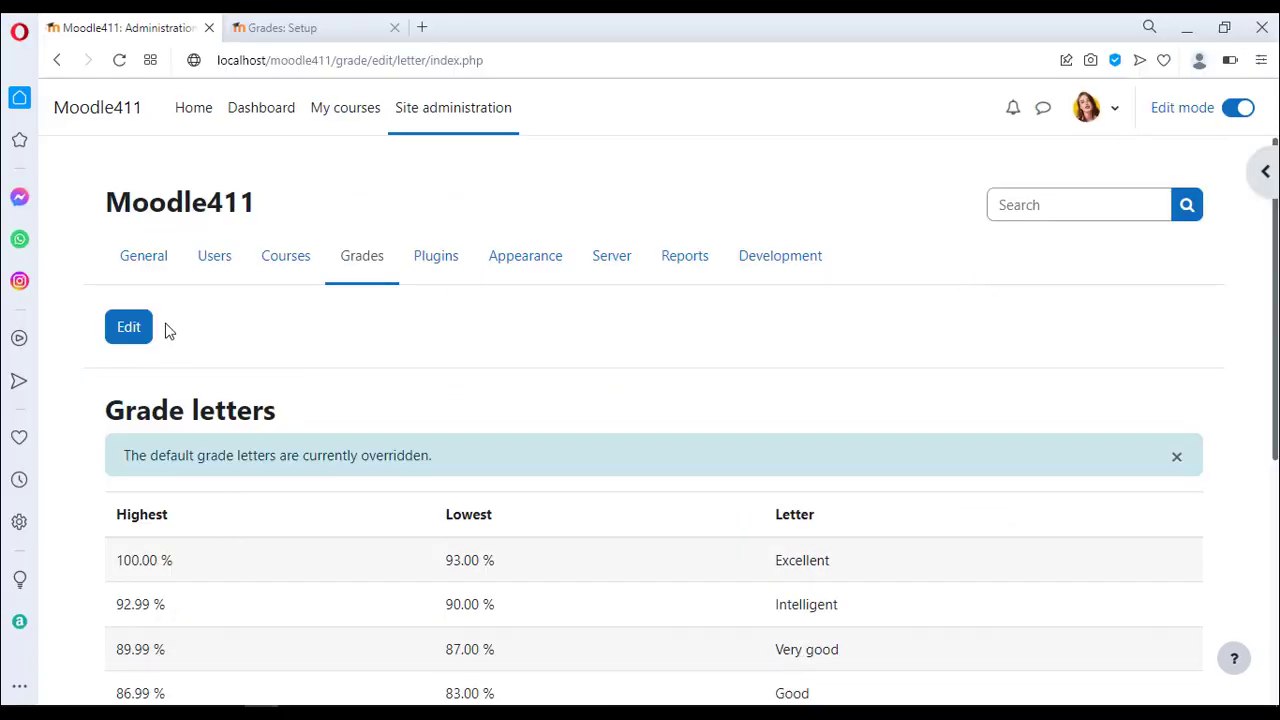